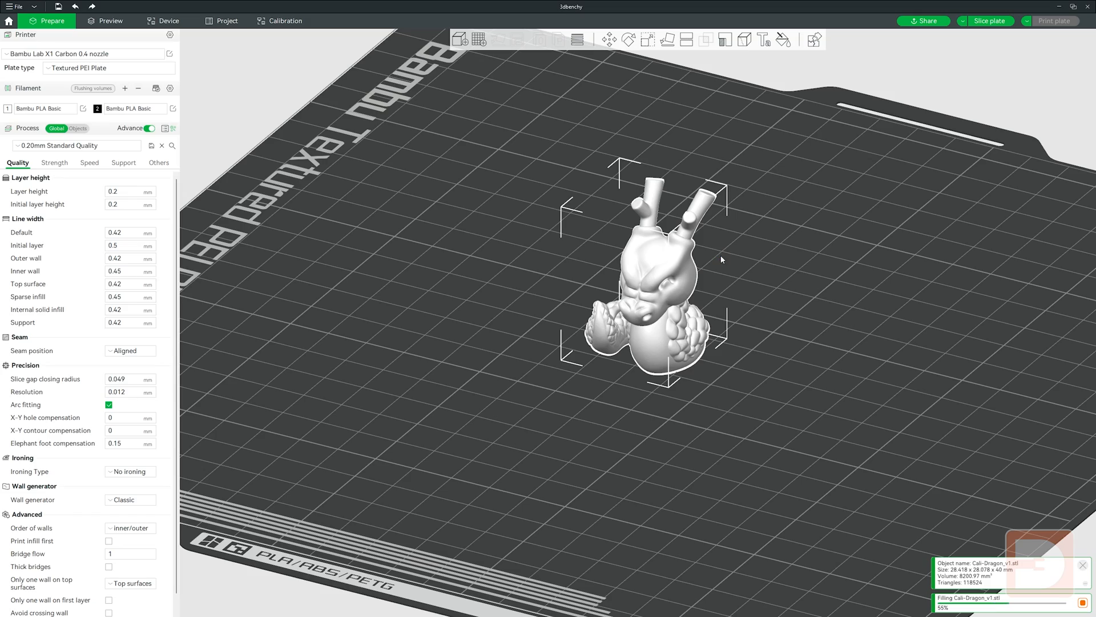
Step: Switch the process settings to the object list and look through the dragon copies filling the plate
scroll(721, 257, "down", 8)
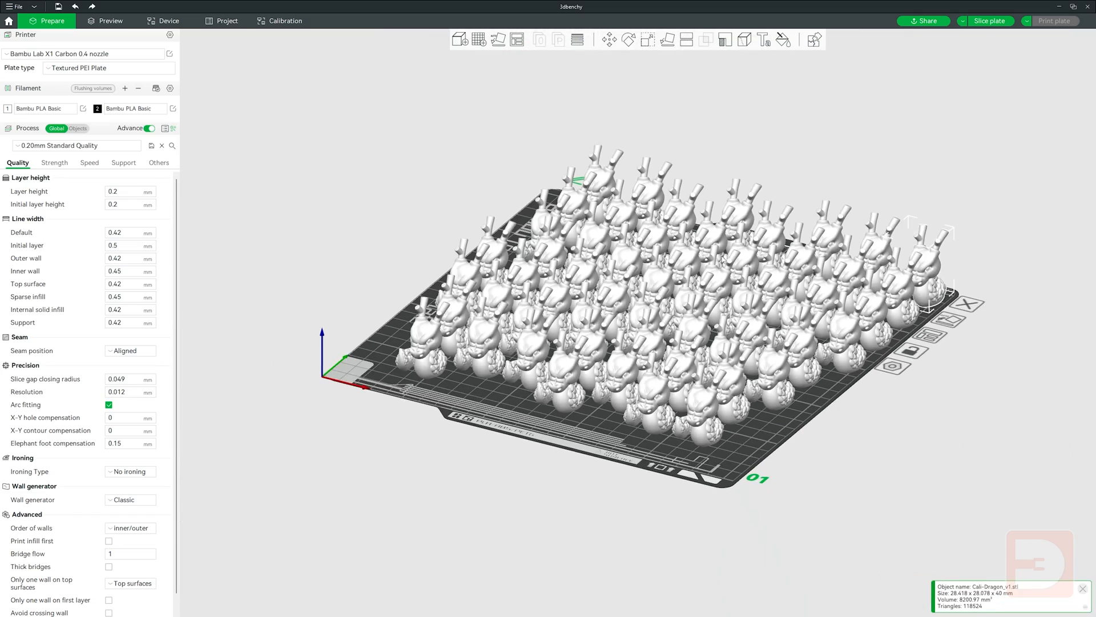
left_click_drag(820, 428, 293, 318)
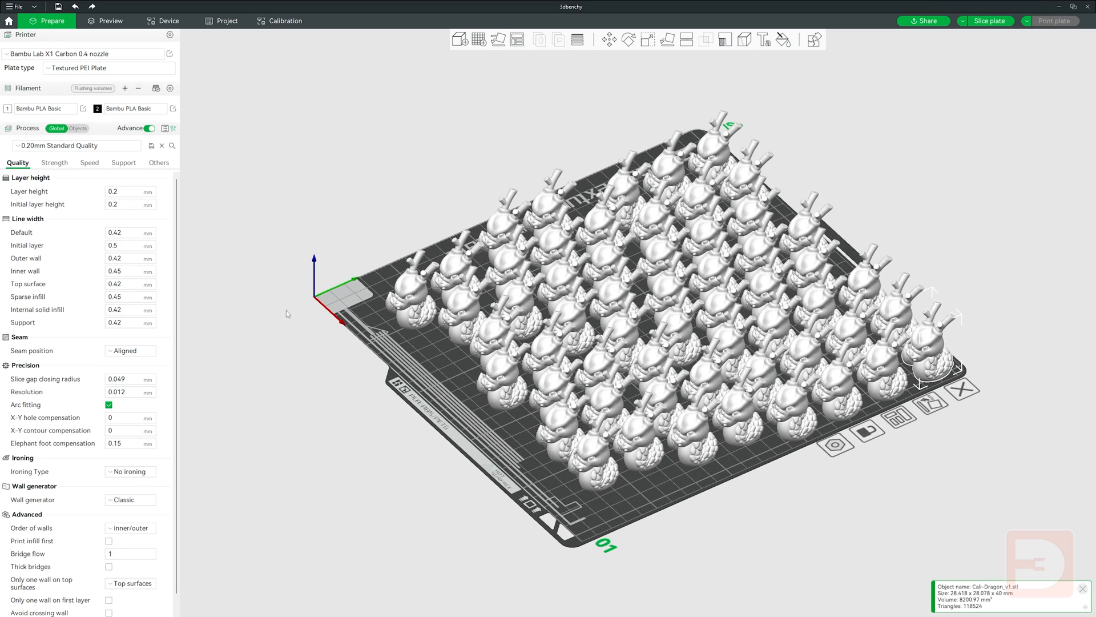
left_click(80, 128)
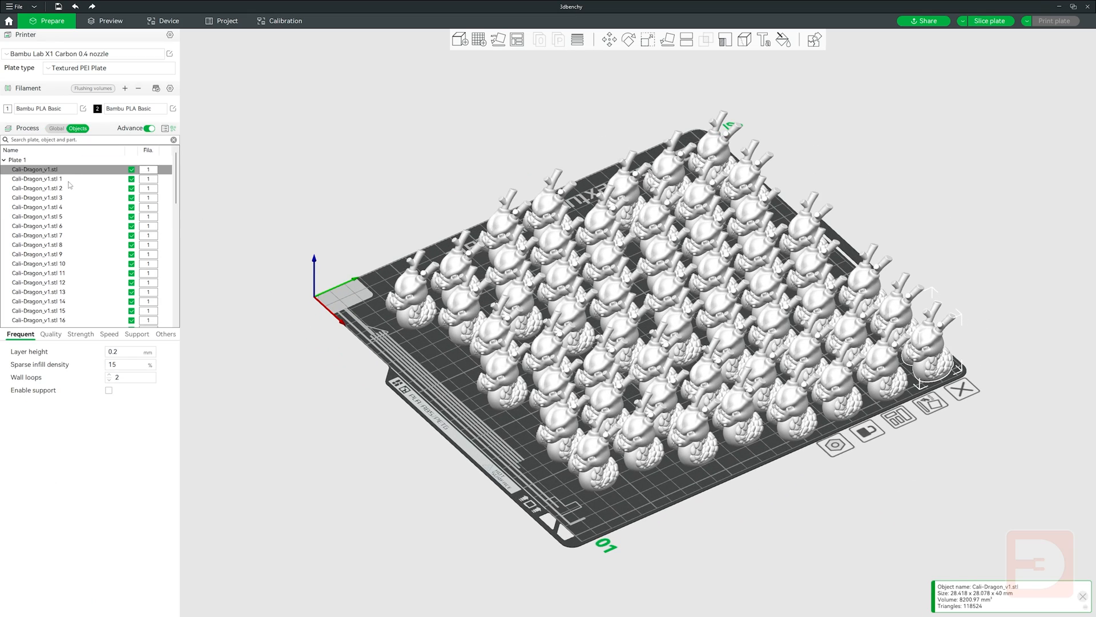
scroll(70, 184, "down", 10)
scroll(59, 255, "up", 12)
left_click_drag(224, 249, 274, 250)
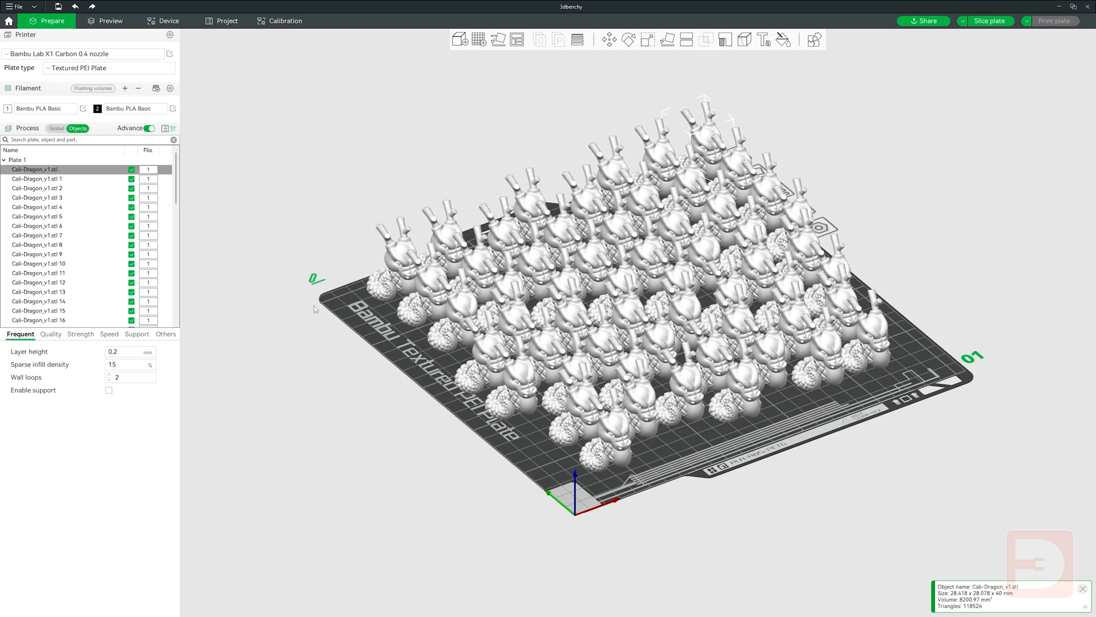
Step: Undo filling the plate with dragon copies and clear the selection
key("ctrl+z")
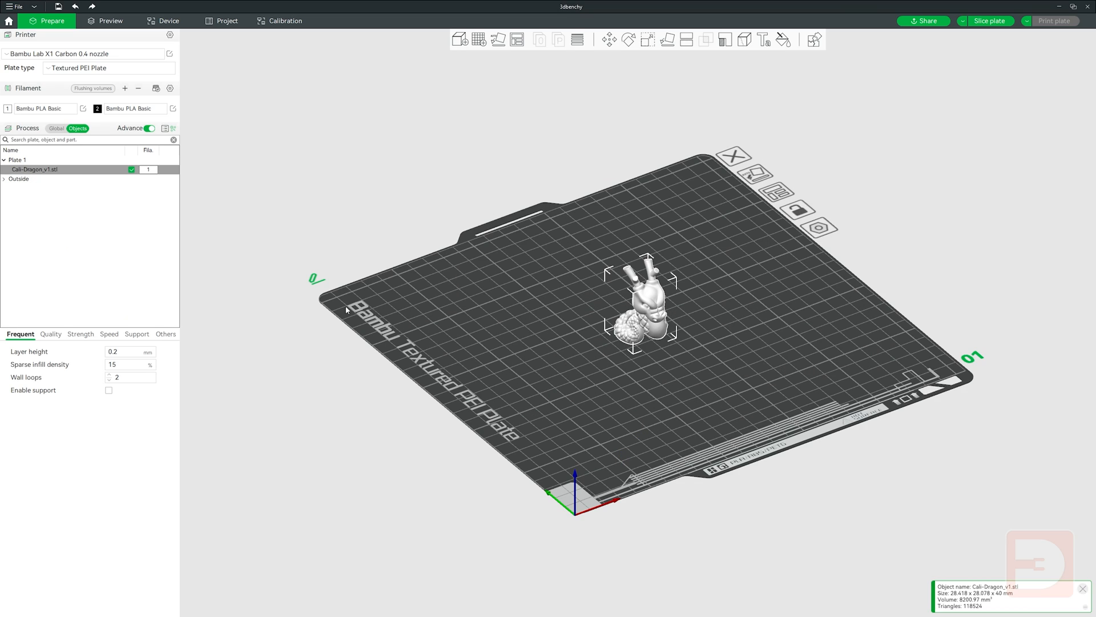
left_click(745, 372)
left_click_drag(775, 358, 721, 375)
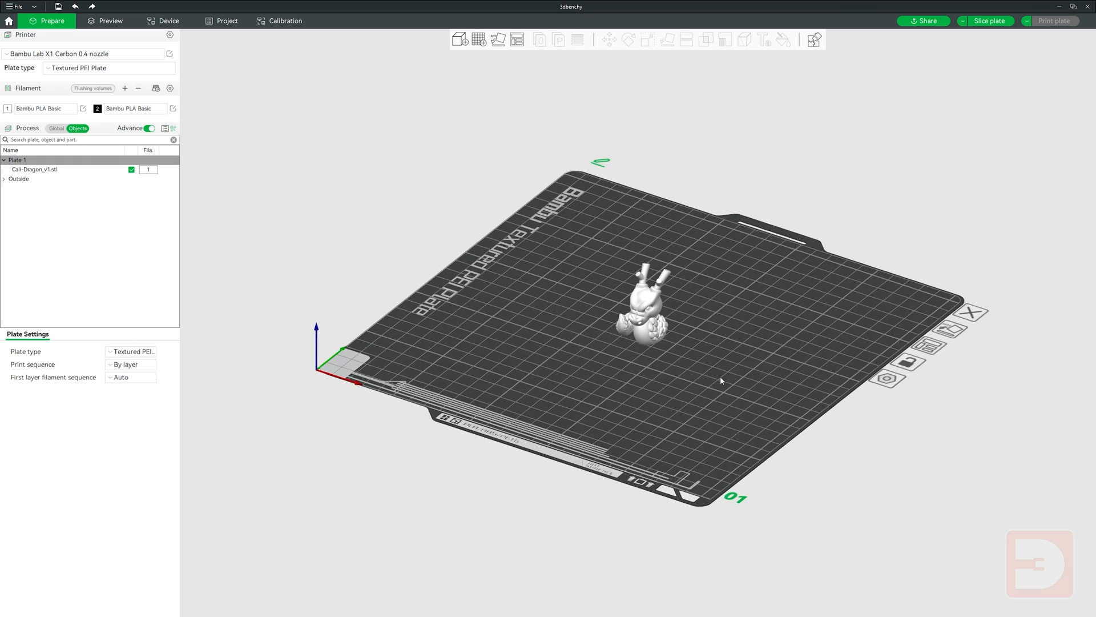
scroll(768, 375, "up", 8)
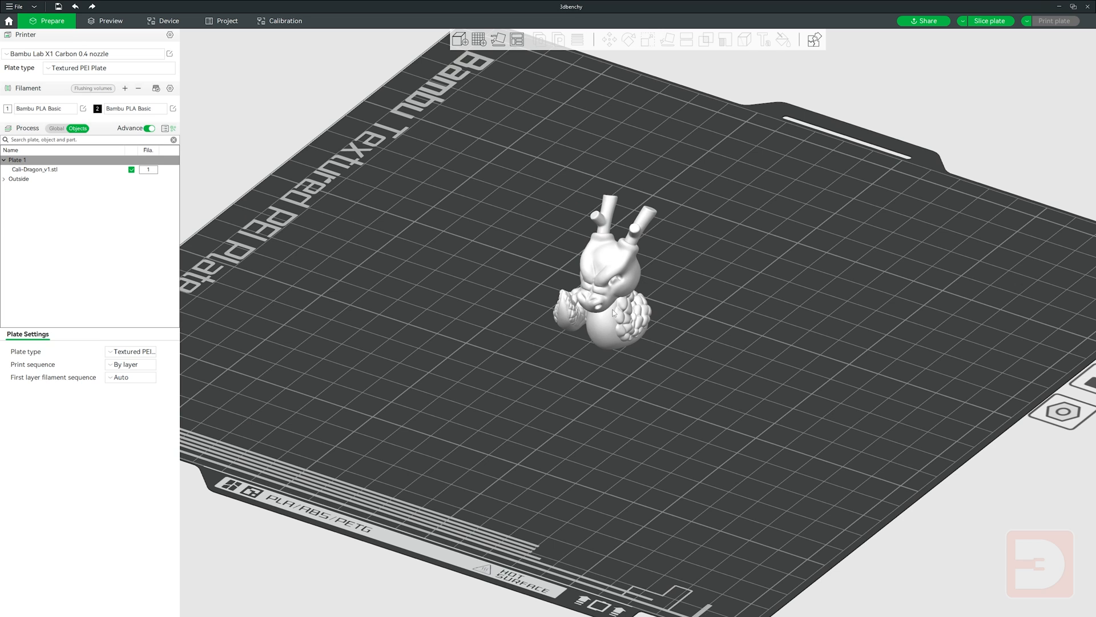
left_click(613, 312)
right_click(613, 282)
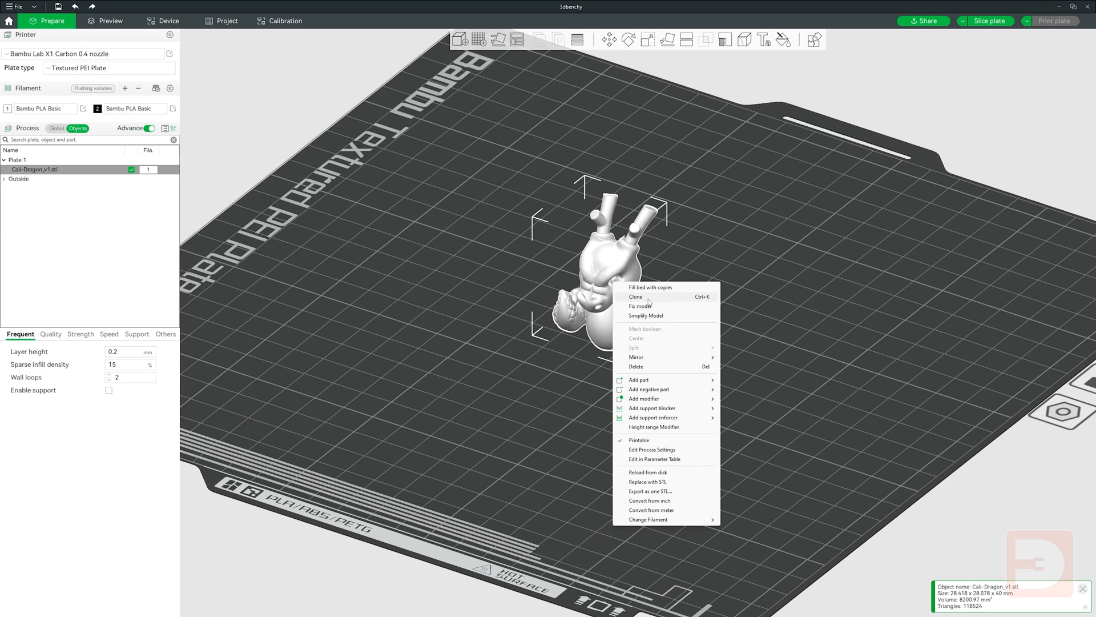
left_click(763, 239)
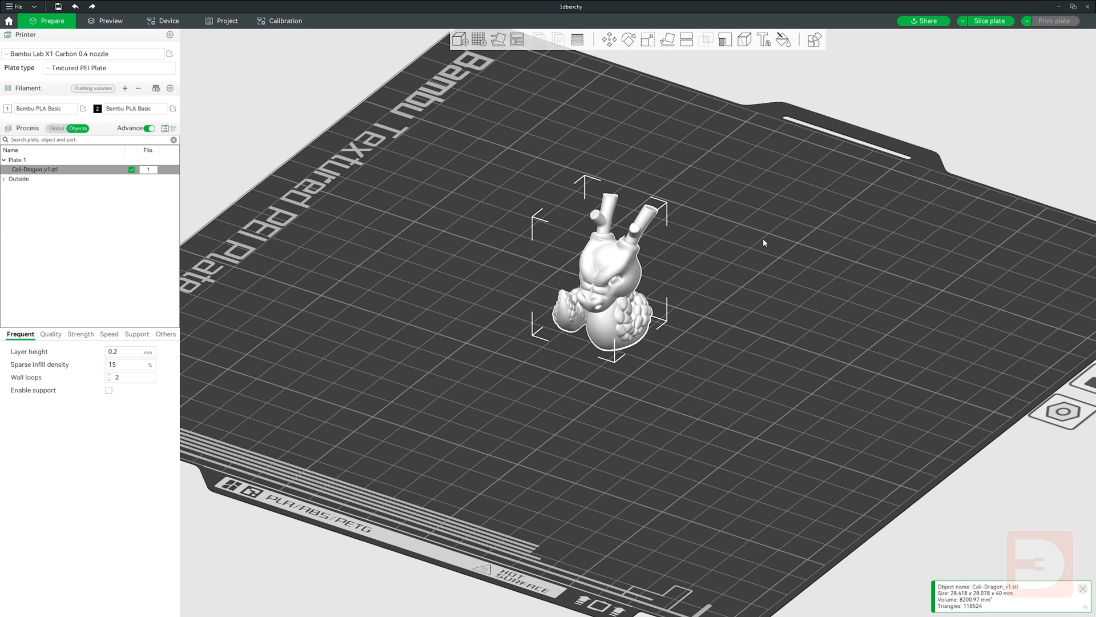
left_click(763, 238)
Step: Paint both of the dragon's eyes with filament 2, using the circle brush at pen size 1.00
left_click(618, 260)
left_click(783, 40)
left_click(801, 70)
scroll(782, 297, "up", 8)
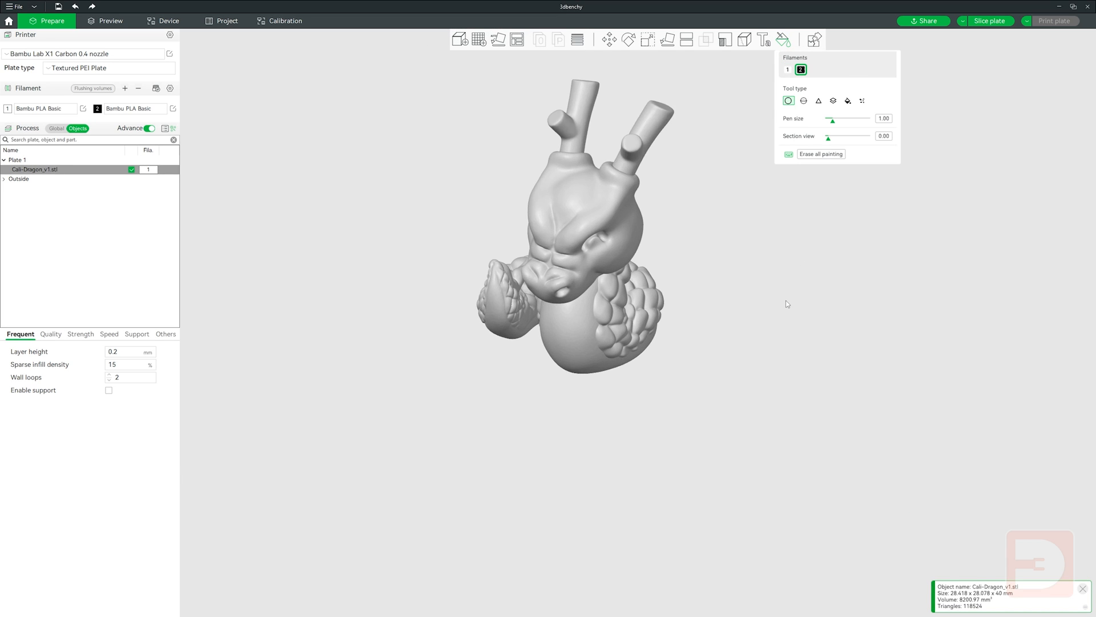
right_click_drag(729, 237, 729, 308)
left_click_drag(559, 204, 554, 203)
left_click_drag(721, 260, 794, 269)
left_click_drag(569, 200, 575, 204)
left_click(735, 240)
left_click_drag(873, 243, 781, 249)
scroll(785, 246, "down", 5)
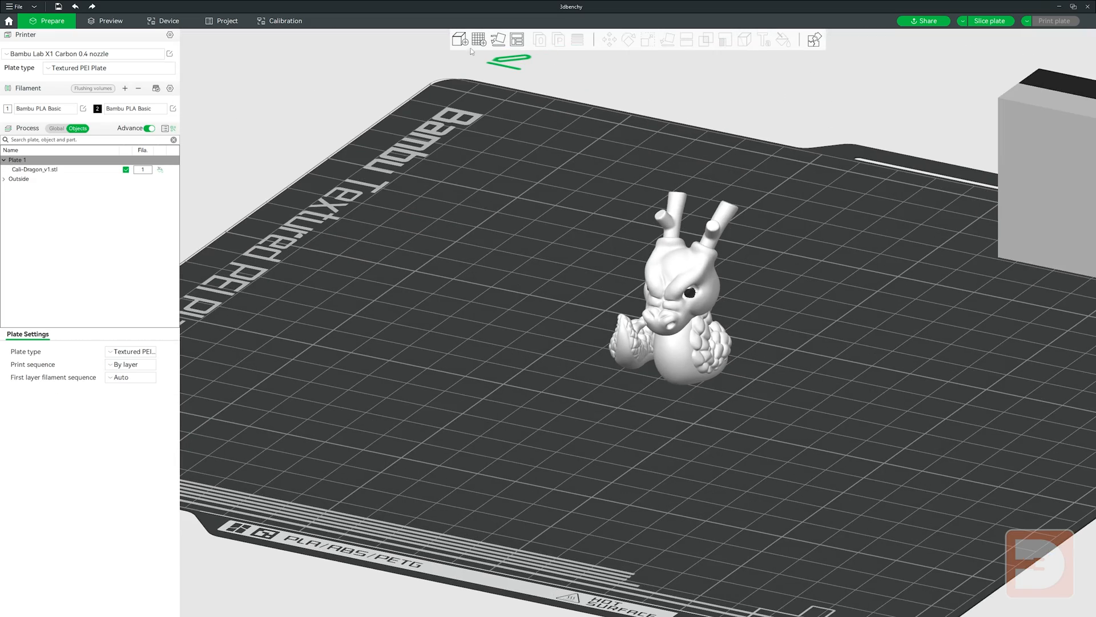
Step: Import Cali-Dragon_v1.stl again and place this unpainted dragon beside the painted one
left_click(455, 40)
left_click(457, 166)
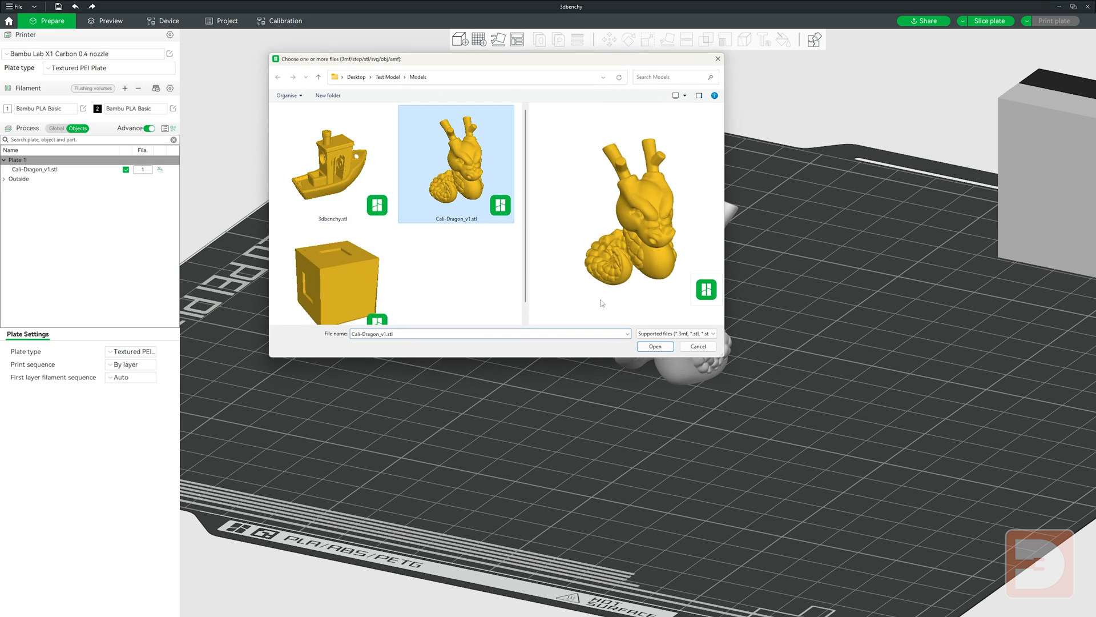
left_click(655, 346)
left_click_drag(670, 351, 585, 321)
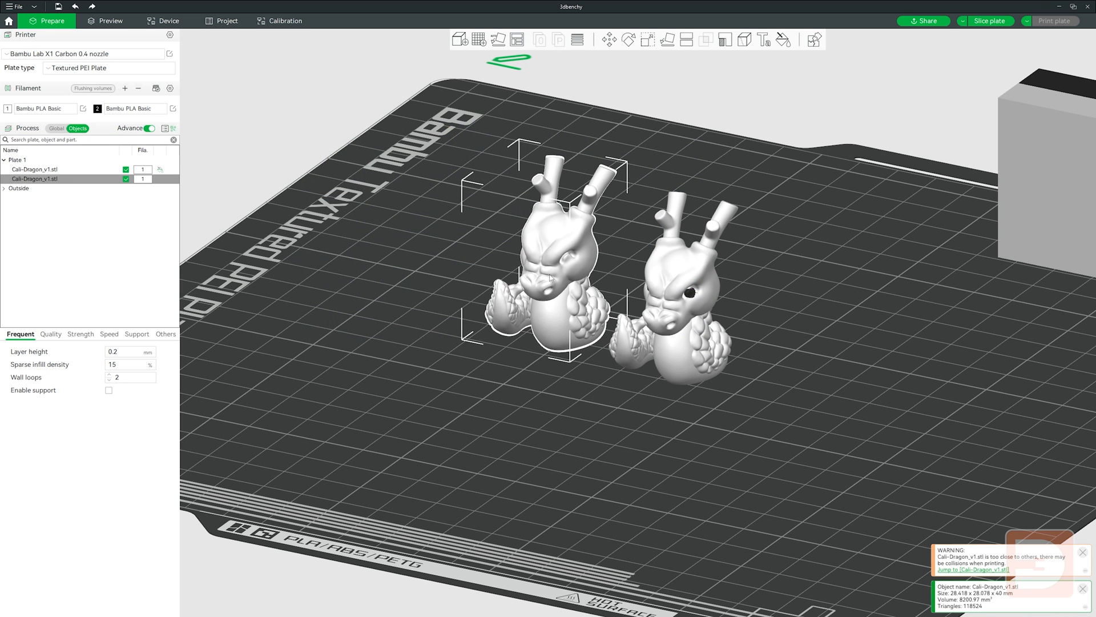
Step: Clone the painted dragon three times and clear the selection
left_click(786, 337)
right_click(690, 331)
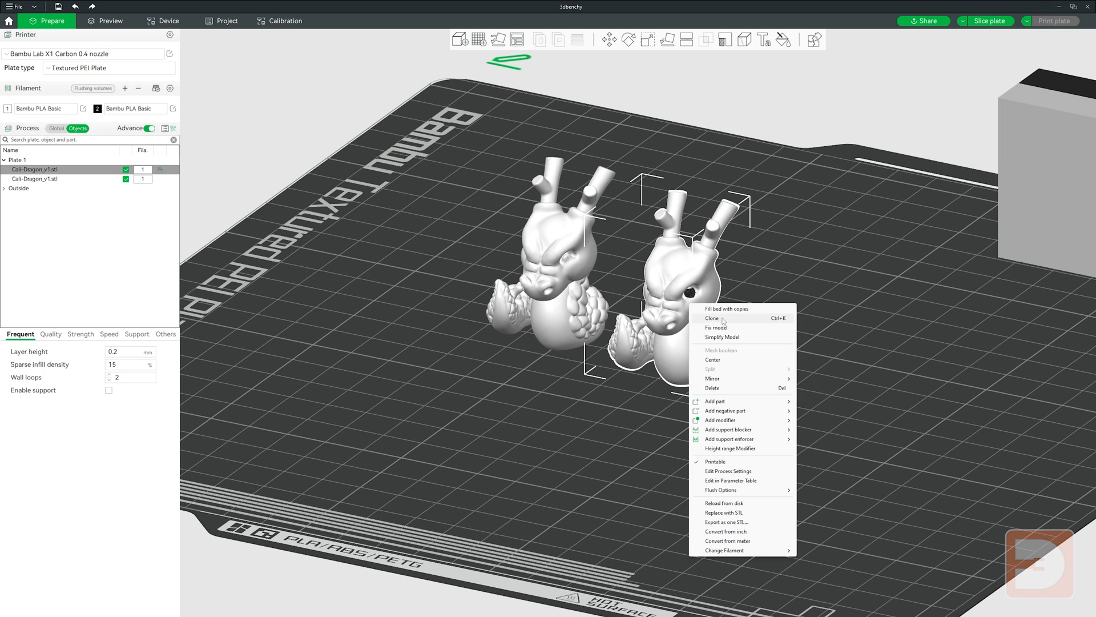
left_click(712, 318)
left_click(583, 299)
left_click(583, 298)
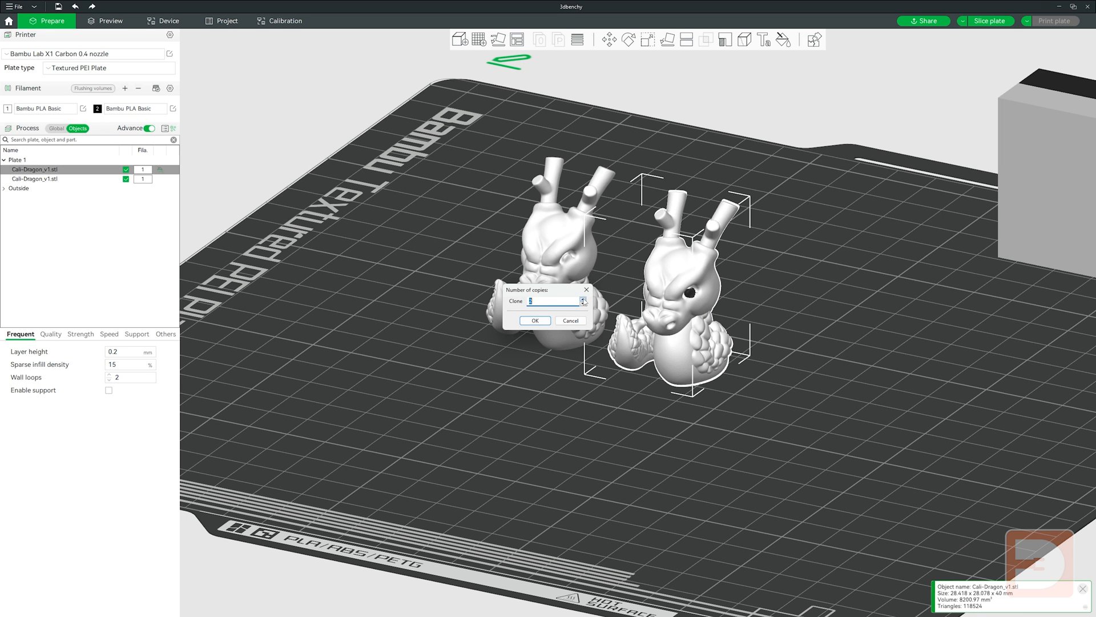
left_click(536, 320)
left_click_drag(754, 414, 727, 364)
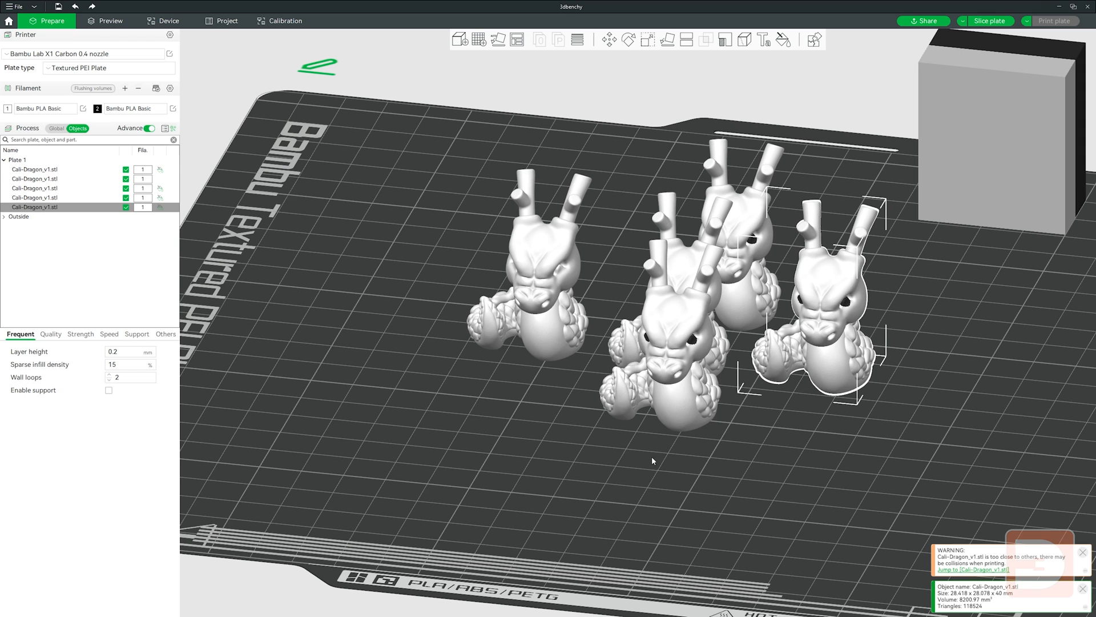
left_click(655, 440)
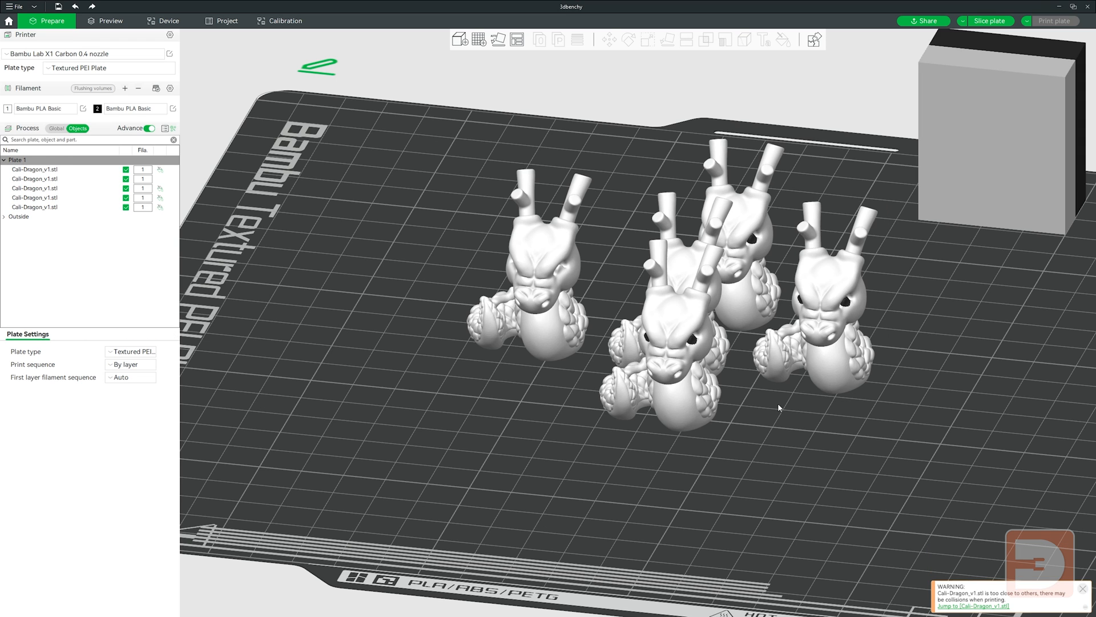
Step: Undo the clones, the second dragon's import and the eye painting, and leave the color painting tool
key("ctrl+z")
key("ctrl+z")
key("ctrl+z")
key("ctrl+z")
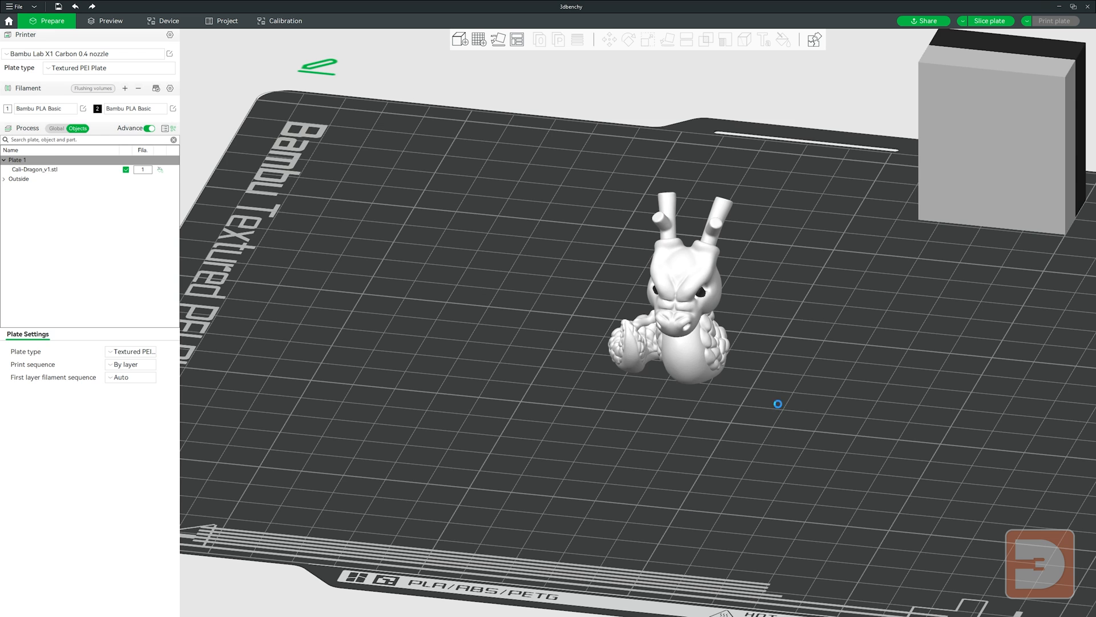
key("ctrl+z")
left_click(835, 156)
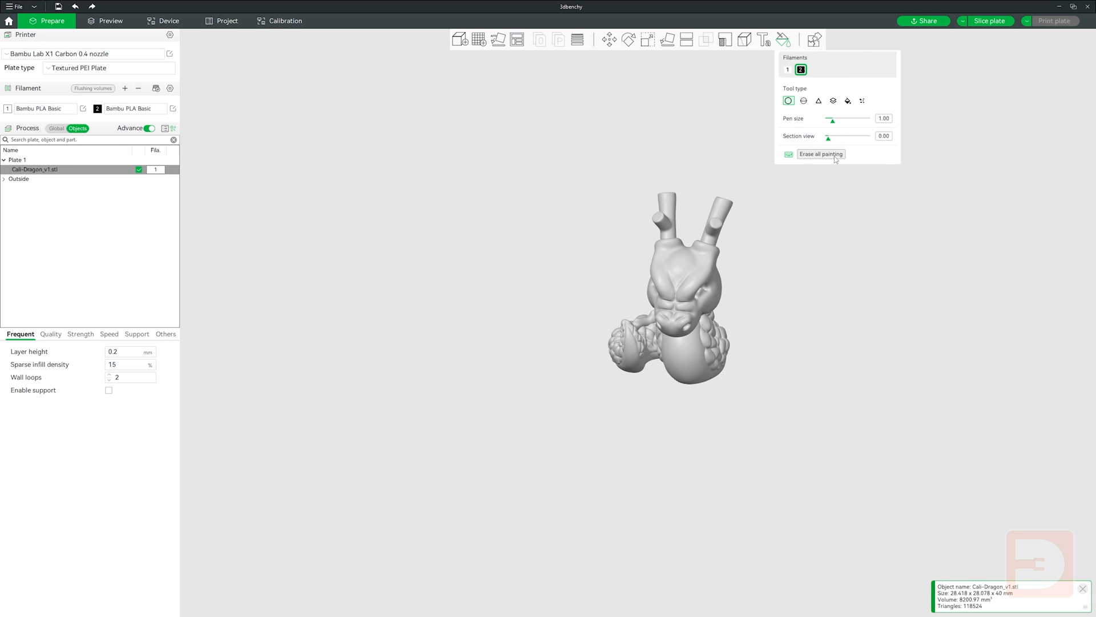
left_click(846, 264)
left_click_drag(843, 311, 830, 306)
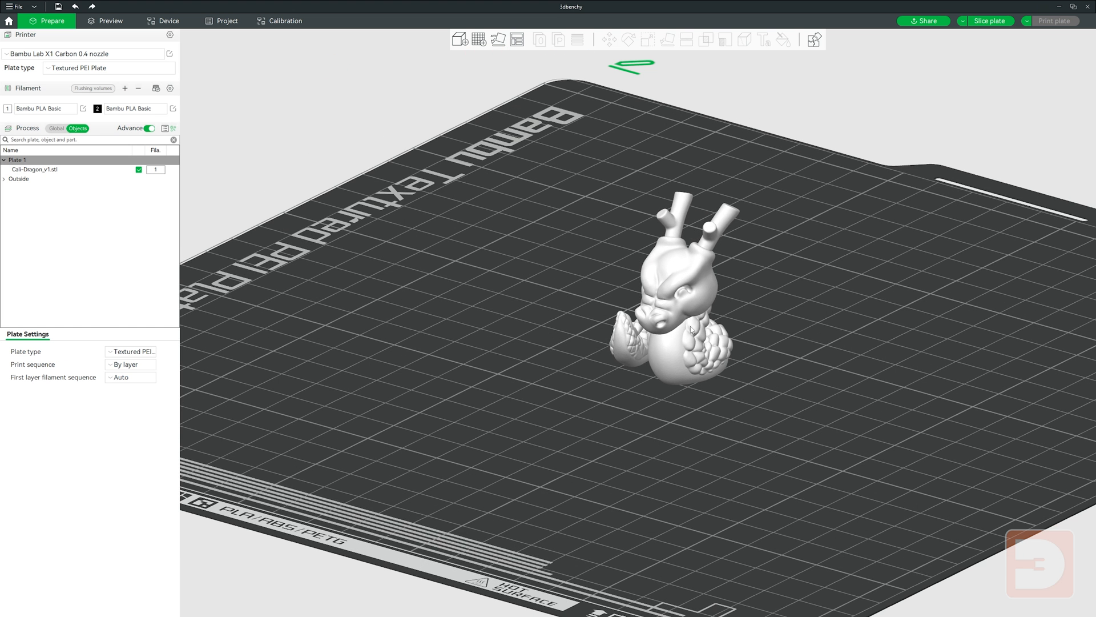
Step: Repair the dragon's mesh with Fix model
right_click(693, 260)
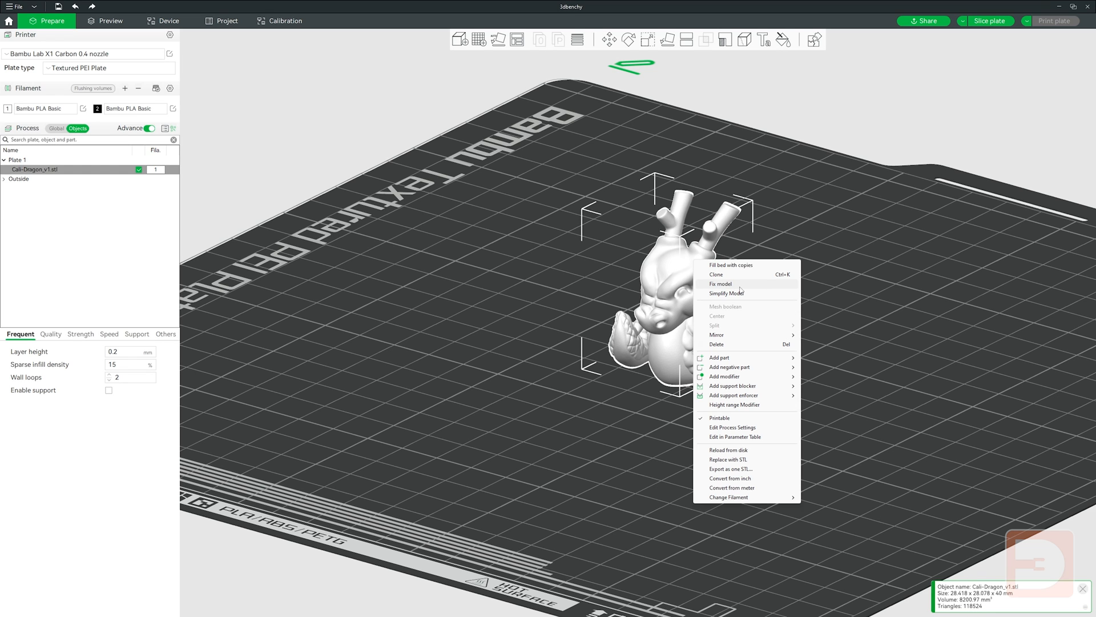
left_click(740, 289)
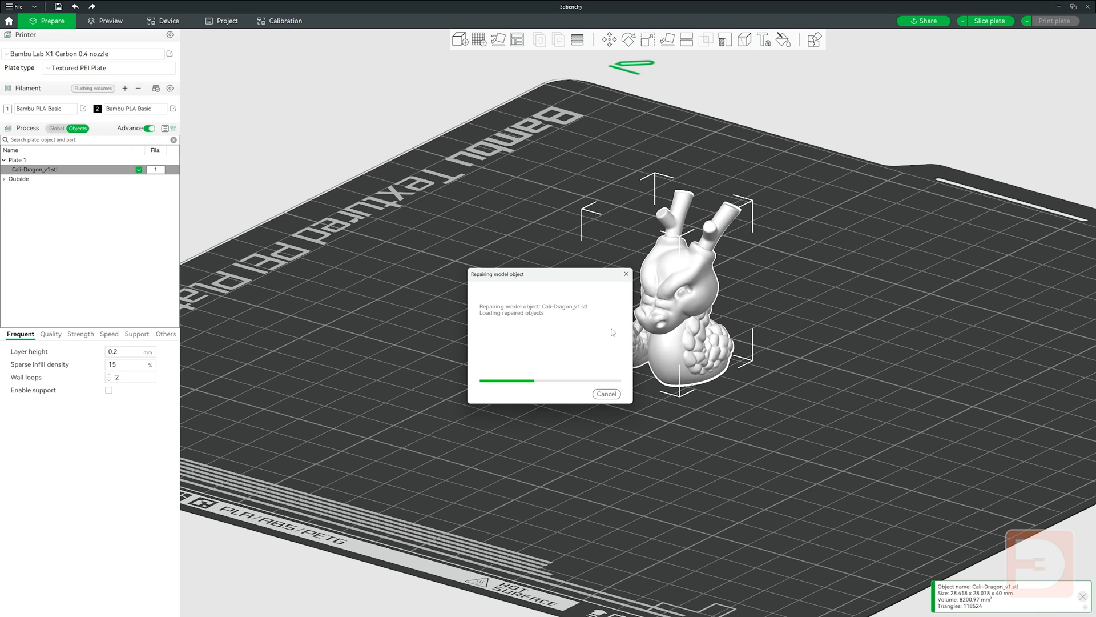
left_click(795, 304)
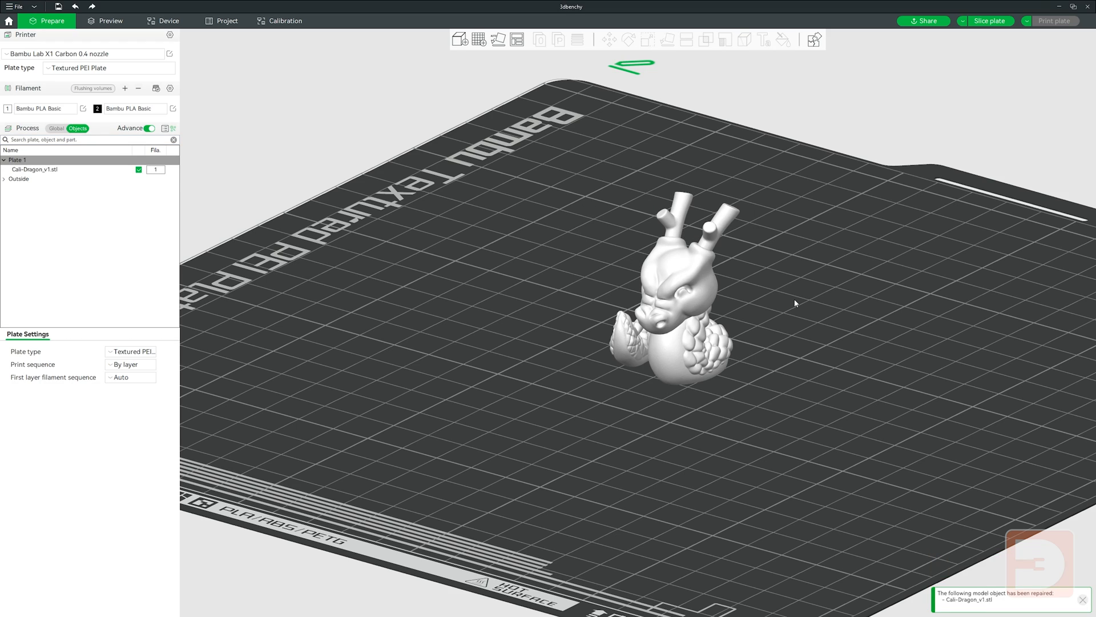
Step: Examine the triangle mesh of the repaired dragon up close around the eye and cheek
left_click(694, 297)
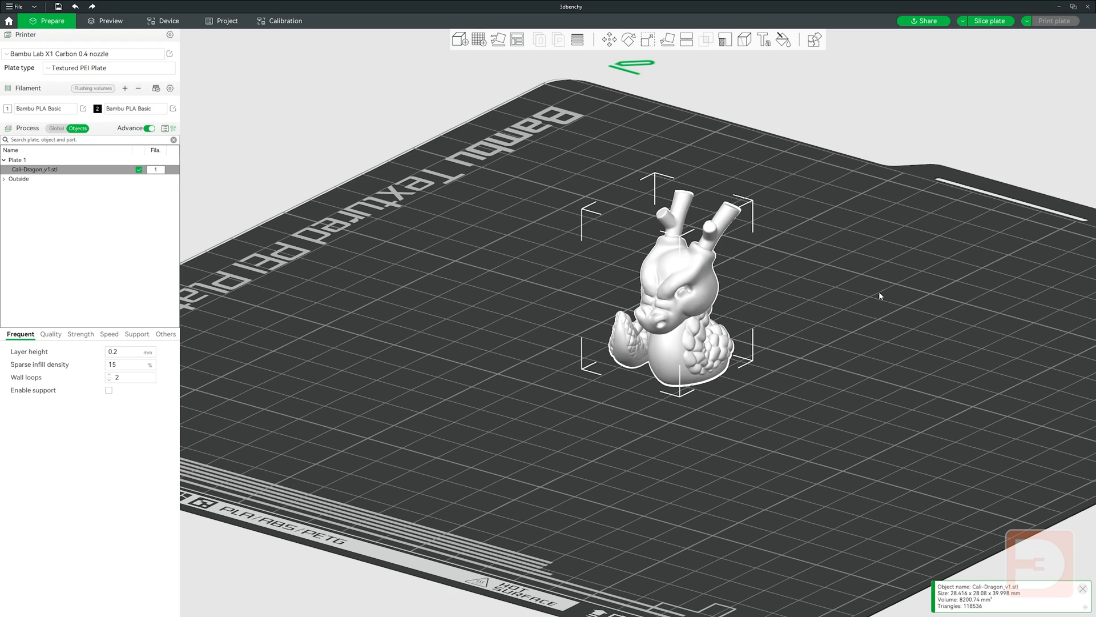
left_click_drag(804, 358, 828, 345)
scroll(839, 399, "up", 10)
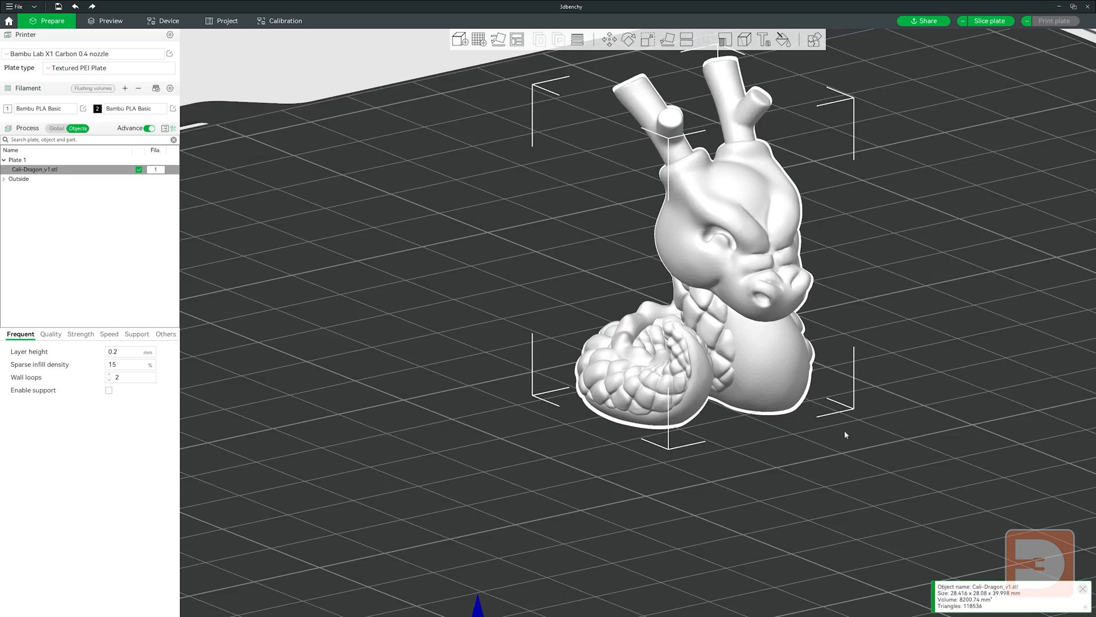
scroll(862, 365, "up", 5)
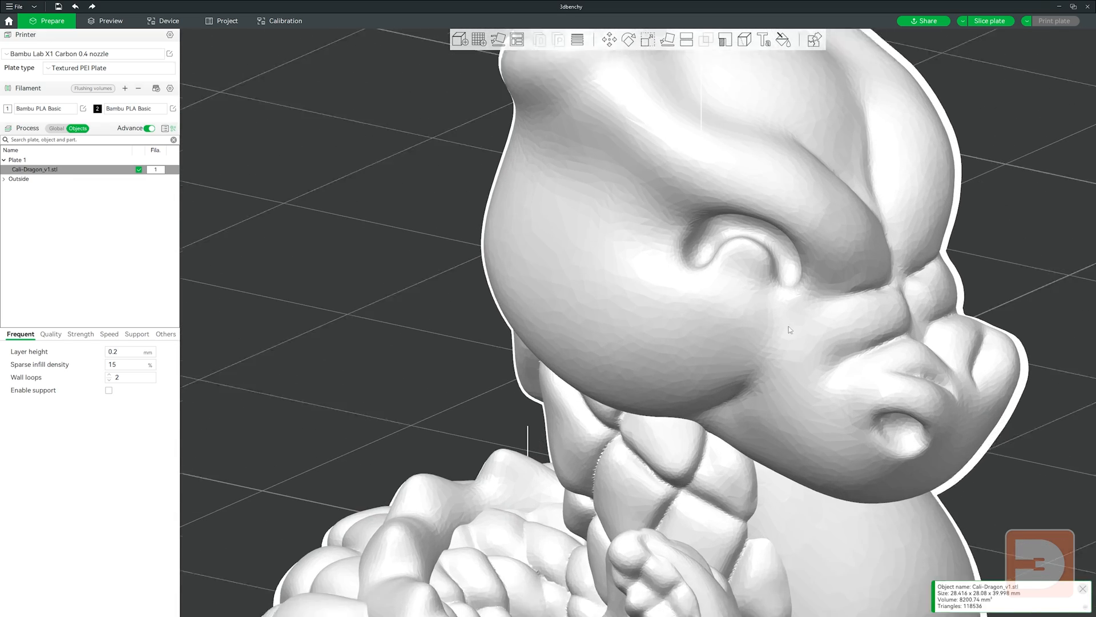
scroll(688, 194, "up", 5)
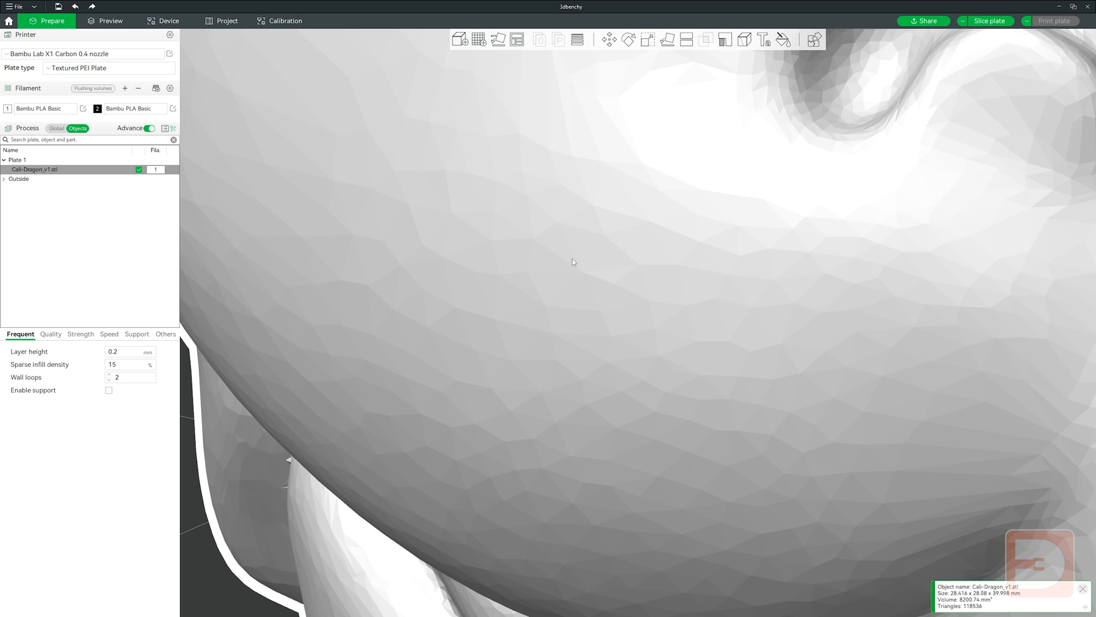
scroll(577, 384, "down", 10)
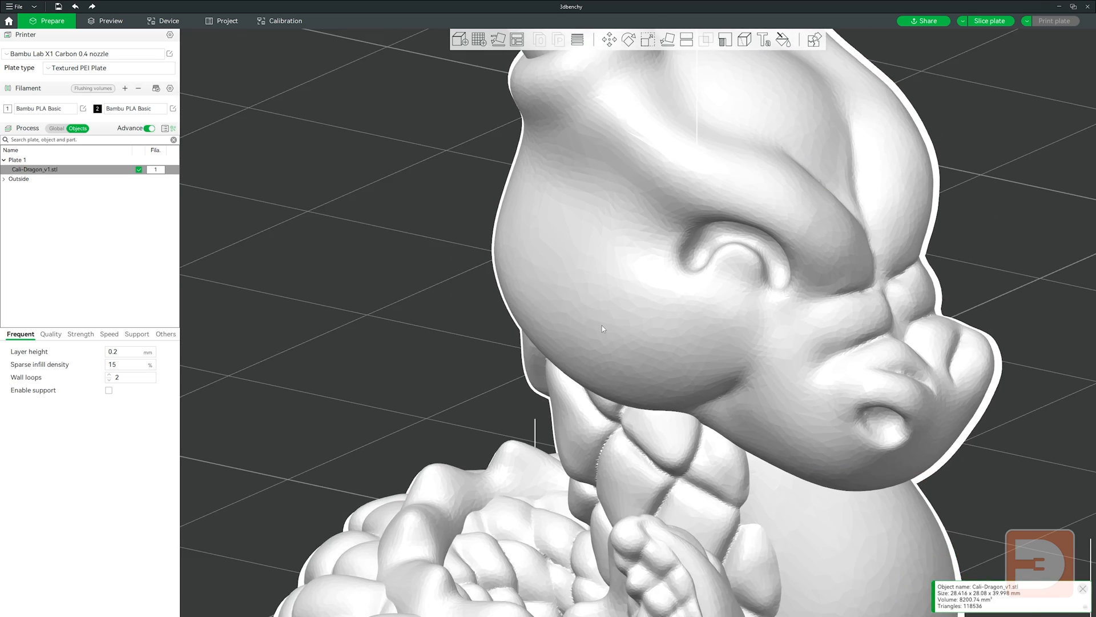
scroll(605, 323, "down", 5)
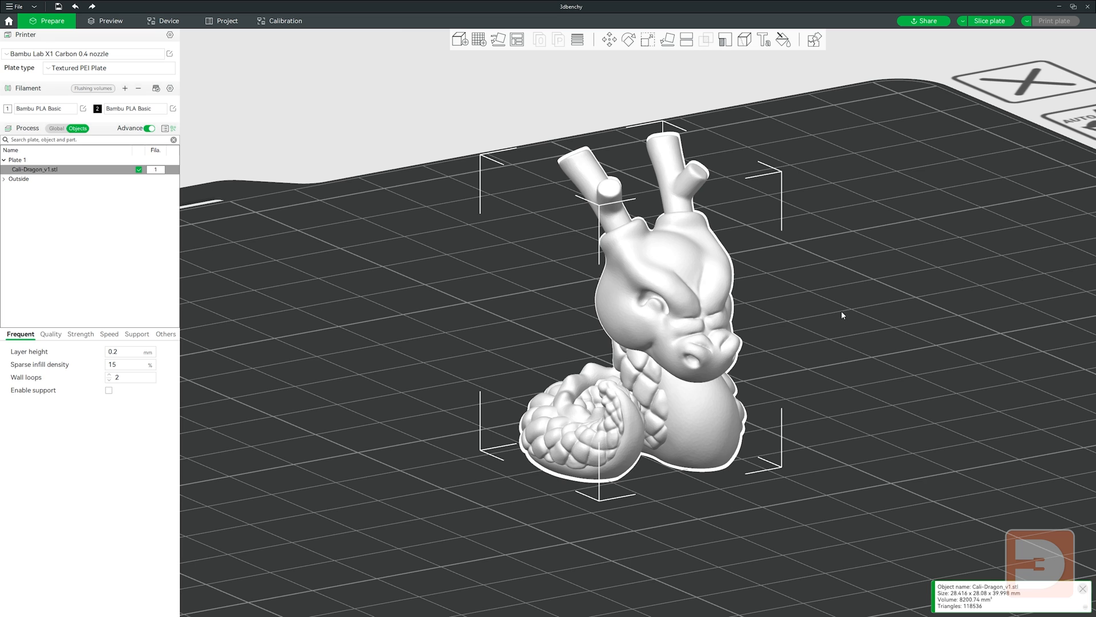
Step: Start Simplify Model on the dragon and preview the Extra high and Extra low detail levels
right_click(676, 324)
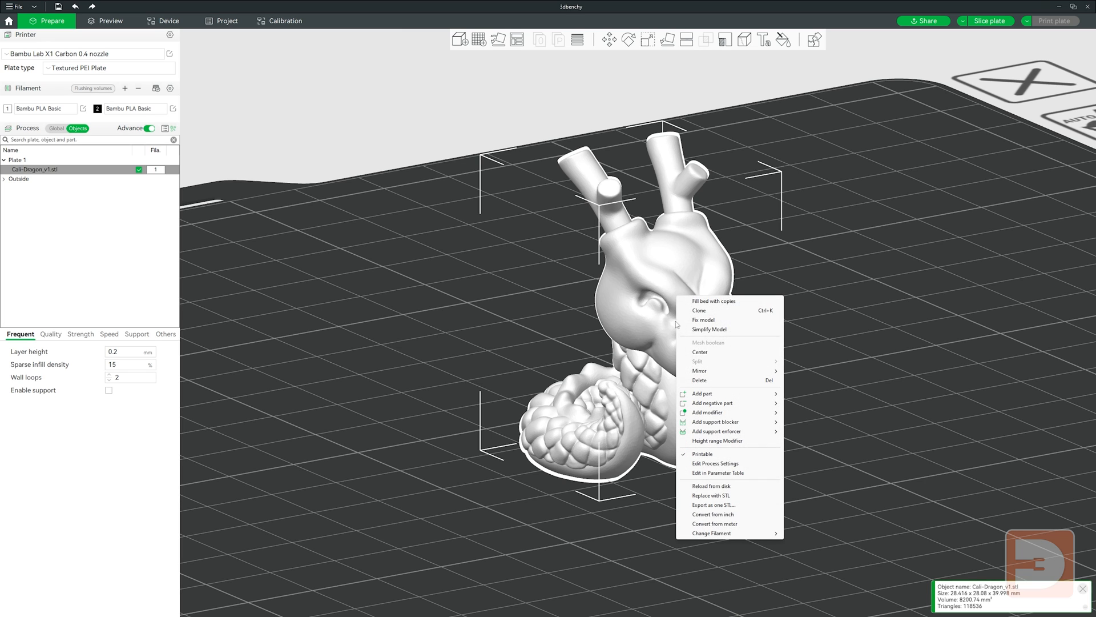
left_click(710, 330)
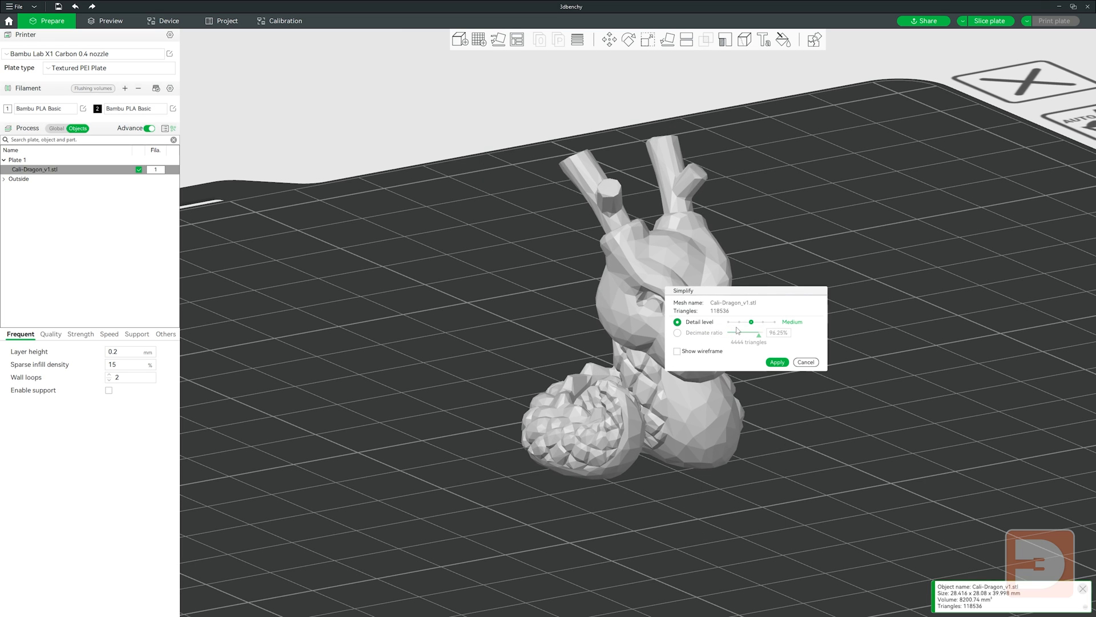
left_click_drag(742, 293, 879, 156)
middle_click_drag(849, 347, 805, 365)
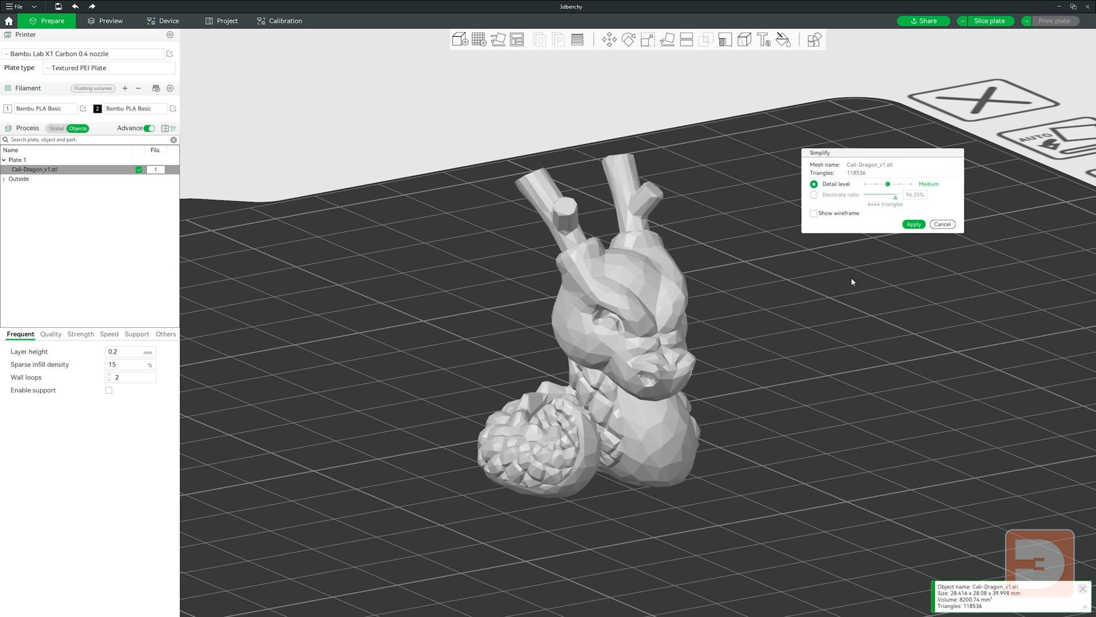
left_click_drag(888, 184, 865, 187)
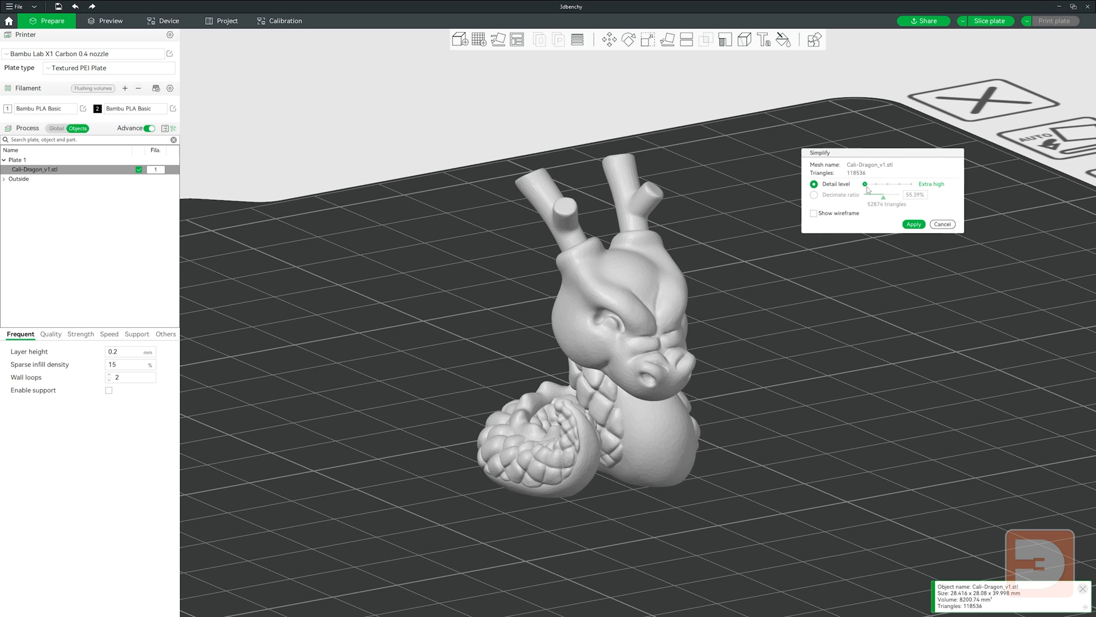
left_click_drag(867, 185, 924, 190)
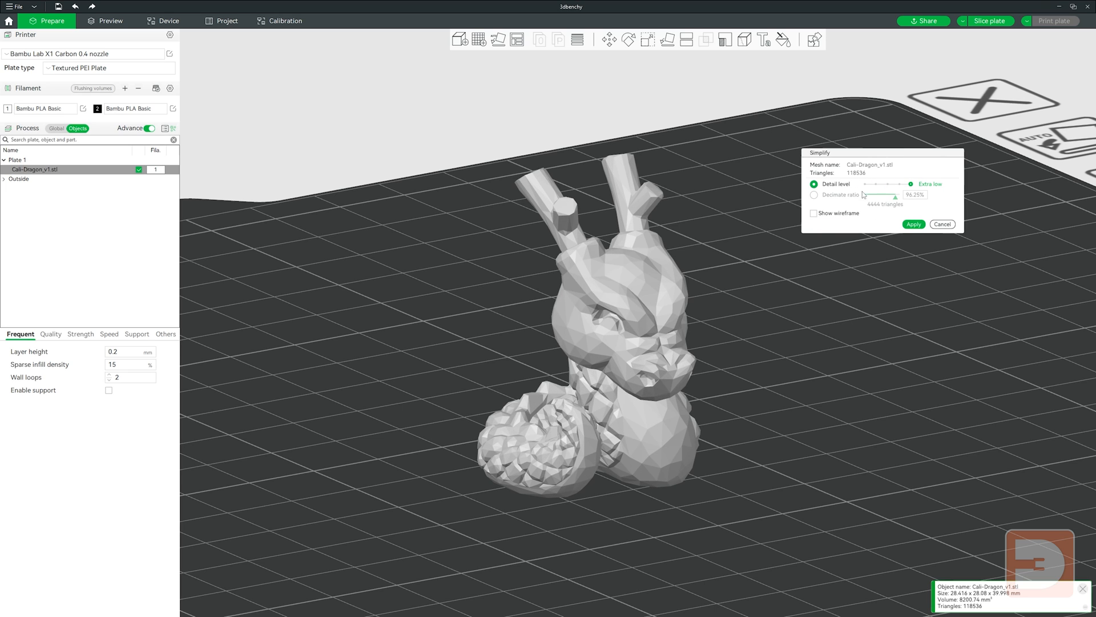
Step: Simplify the dragon with a decimate ratio of 99.00% and the wireframe shown, and apply it
left_click(815, 195)
mouse_move(895, 197)
left_mouse_down()
mouse_move(872, 198)
mouse_move(897, 200)
left_mouse_up()
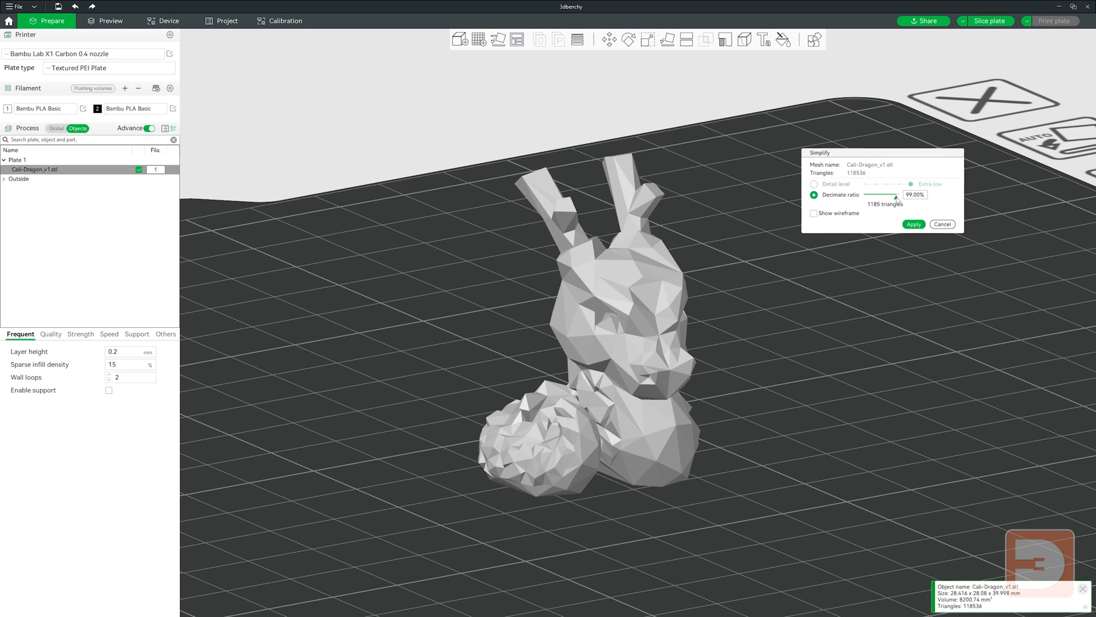
left_click(814, 213)
left_click_drag(800, 324, 864, 271)
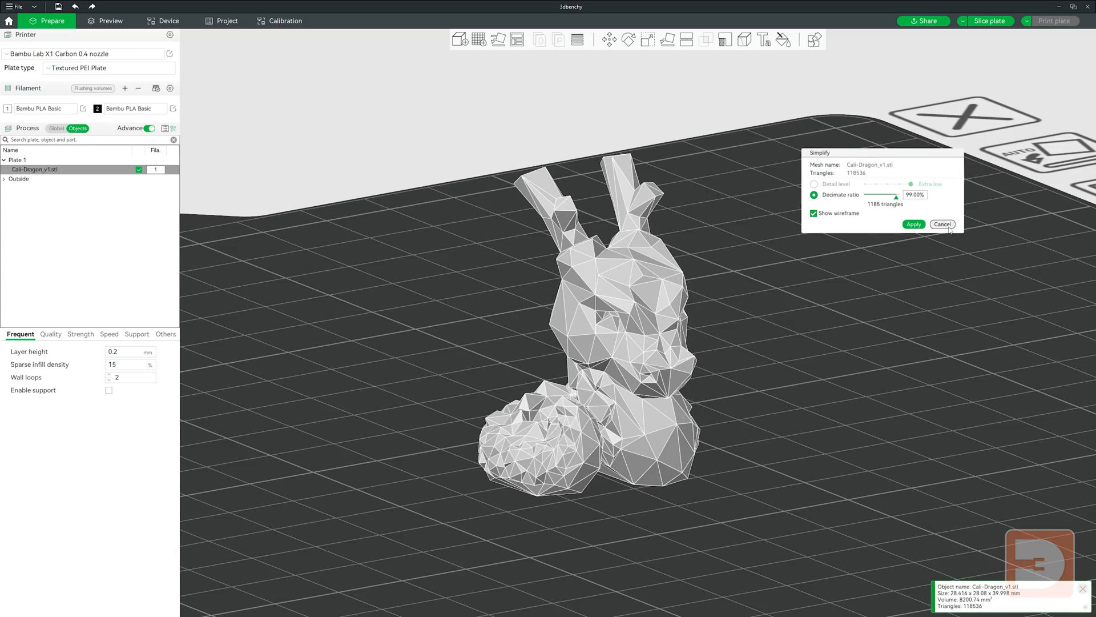
left_click(919, 225)
mouse_move(894, 349)
left_mouse_down()
mouse_move(808, 351)
mouse_move(892, 357)
left_mouse_up()
left_click(858, 348)
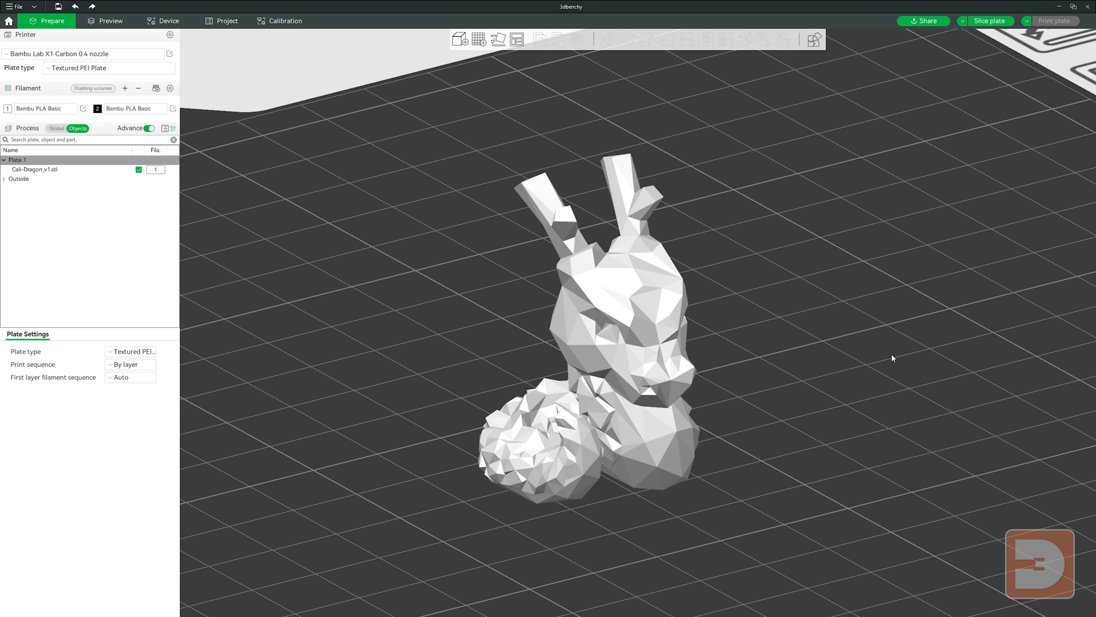
Step: Undo the simplification of the dragon and cancel the Simplify tool
key("ctrl+z")
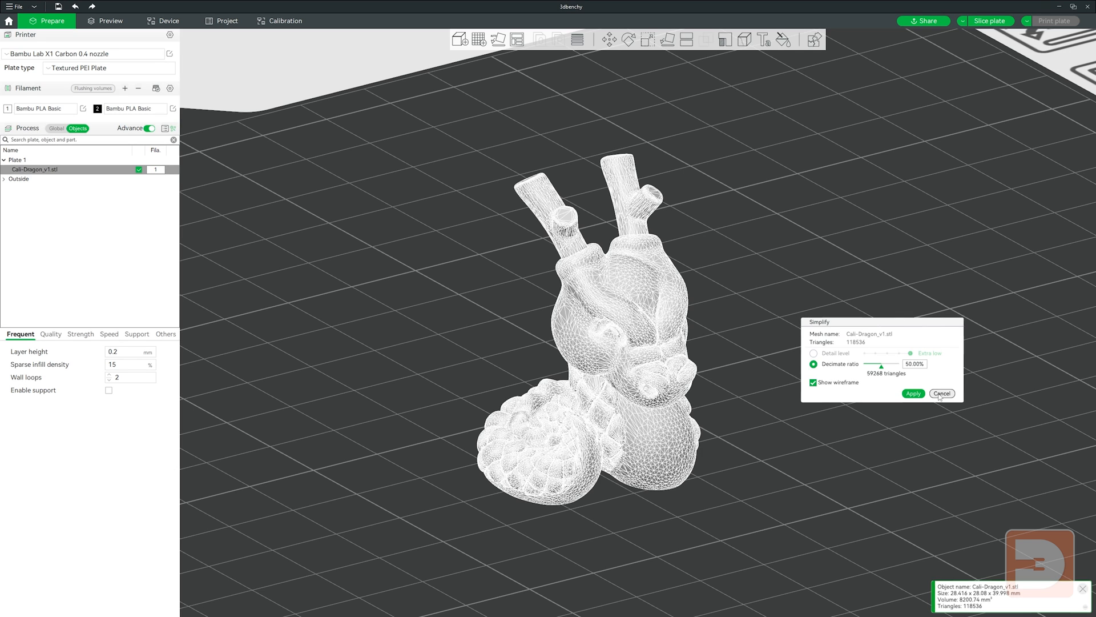
left_click(940, 394)
left_click(832, 345)
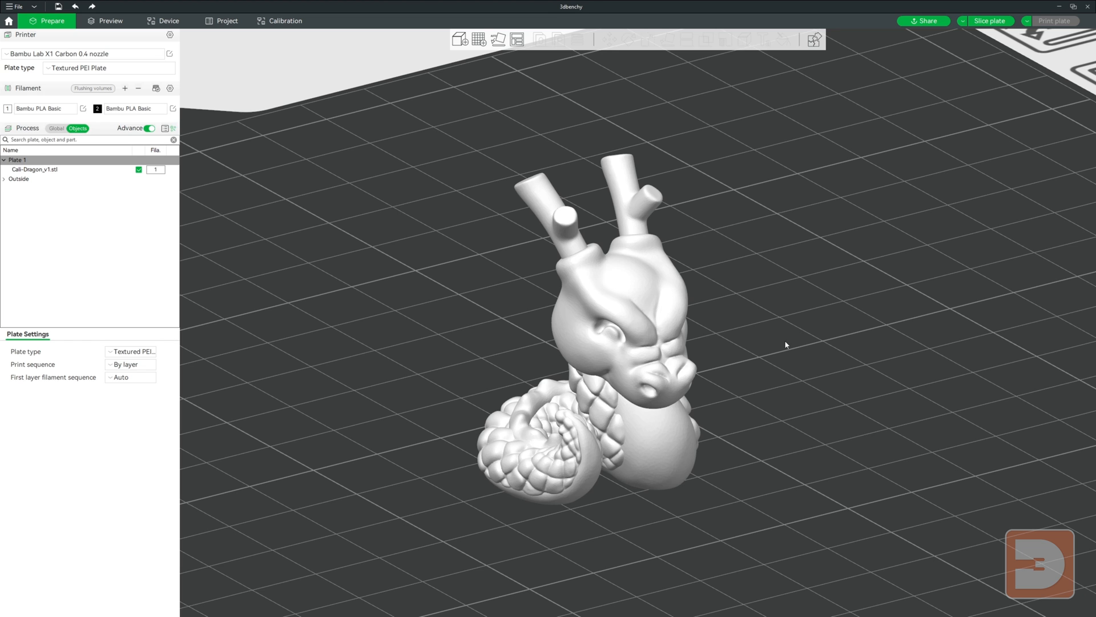
right_click(637, 313)
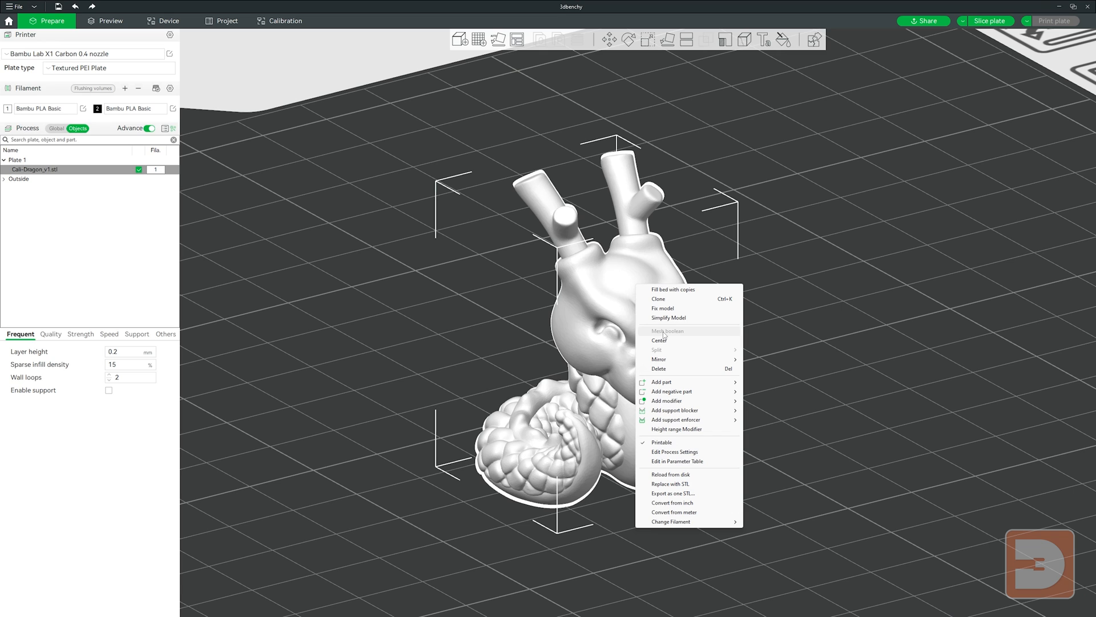
left_click(717, 114)
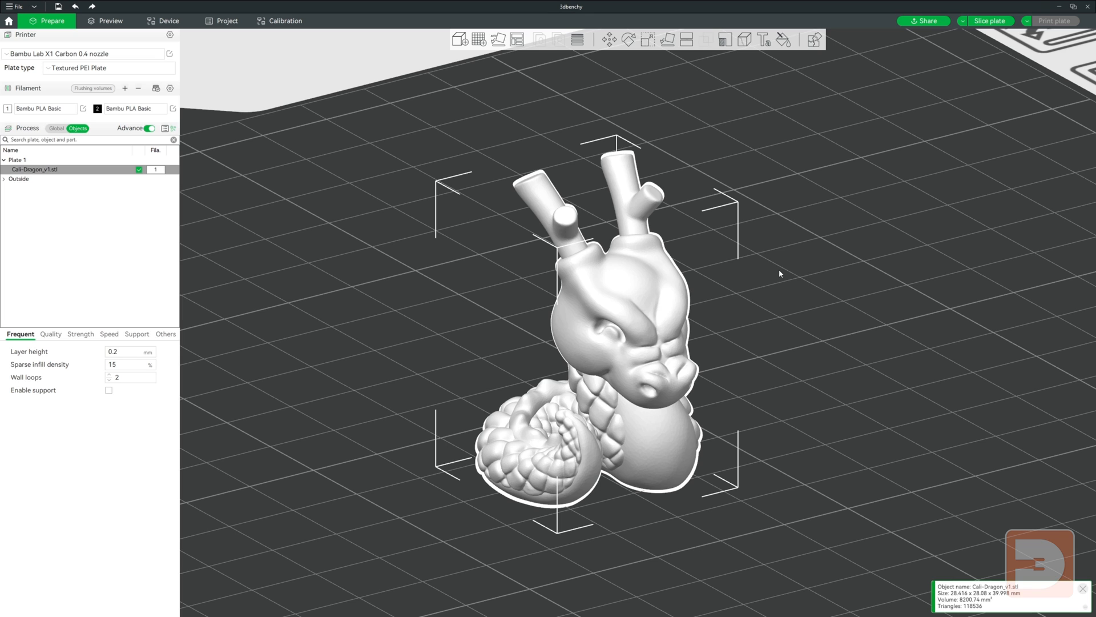
Step: Move the dragon toward the back corner of the plate, center it on the plate, and reselect it
scroll(780, 273, "down", 8)
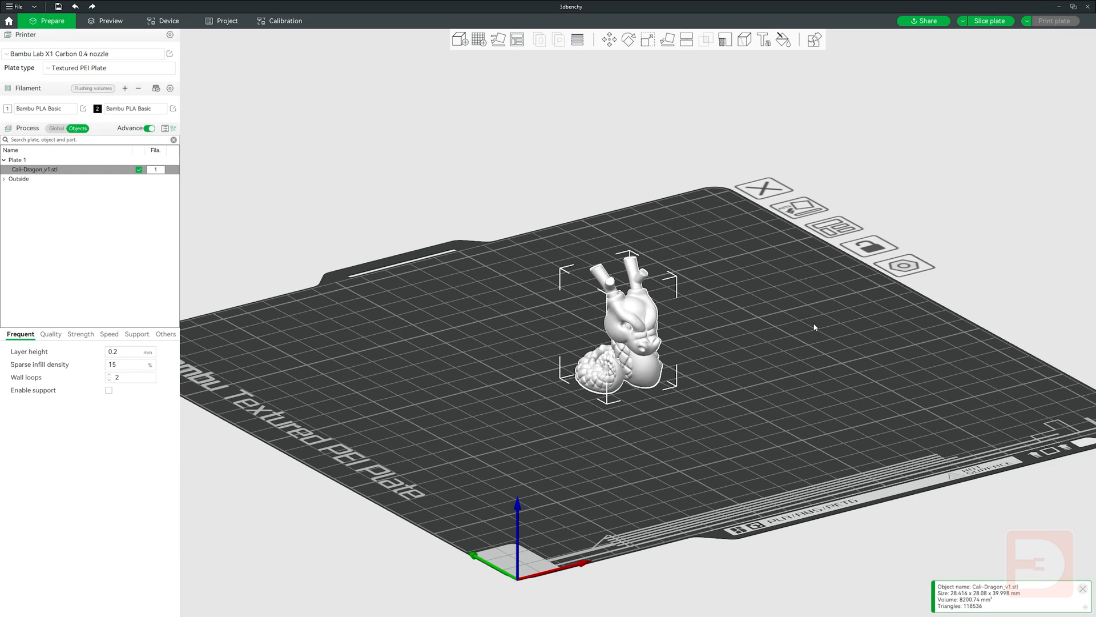
middle_click_drag(814, 326, 840, 306)
left_click(839, 306)
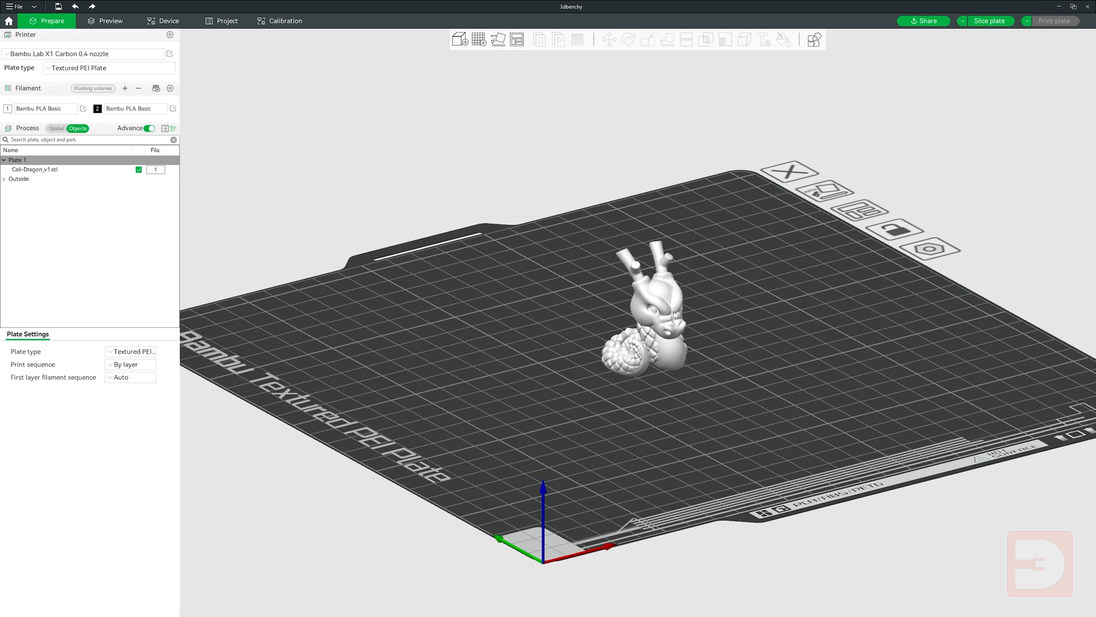
left_click_drag(676, 313, 757, 208)
right_click(757, 208)
left_click(799, 232)
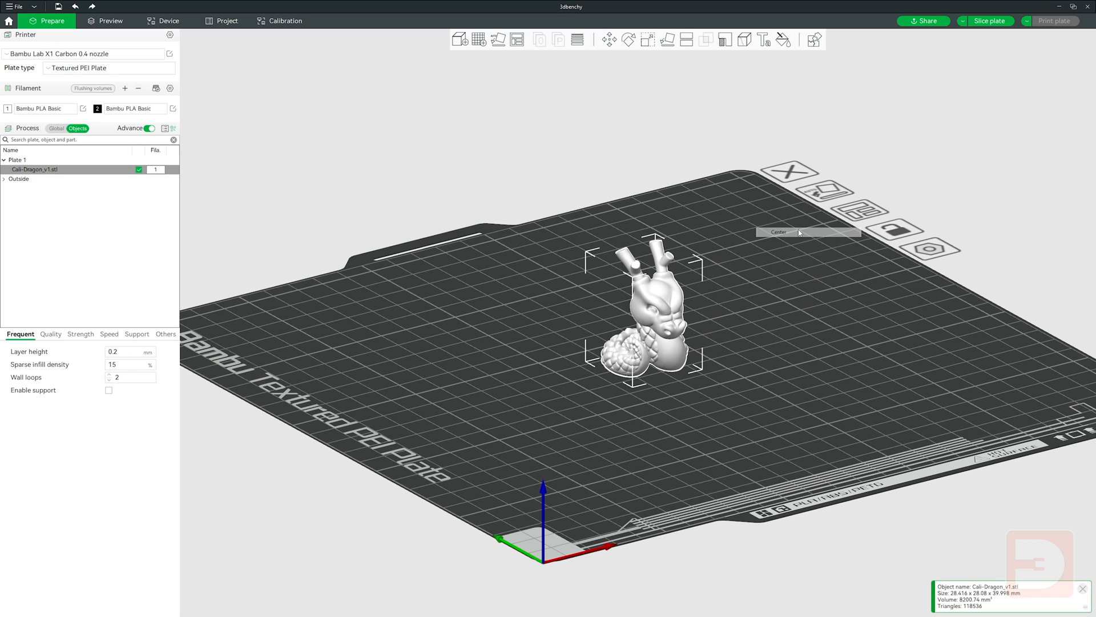
left_click(765, 307)
left_click(670, 318)
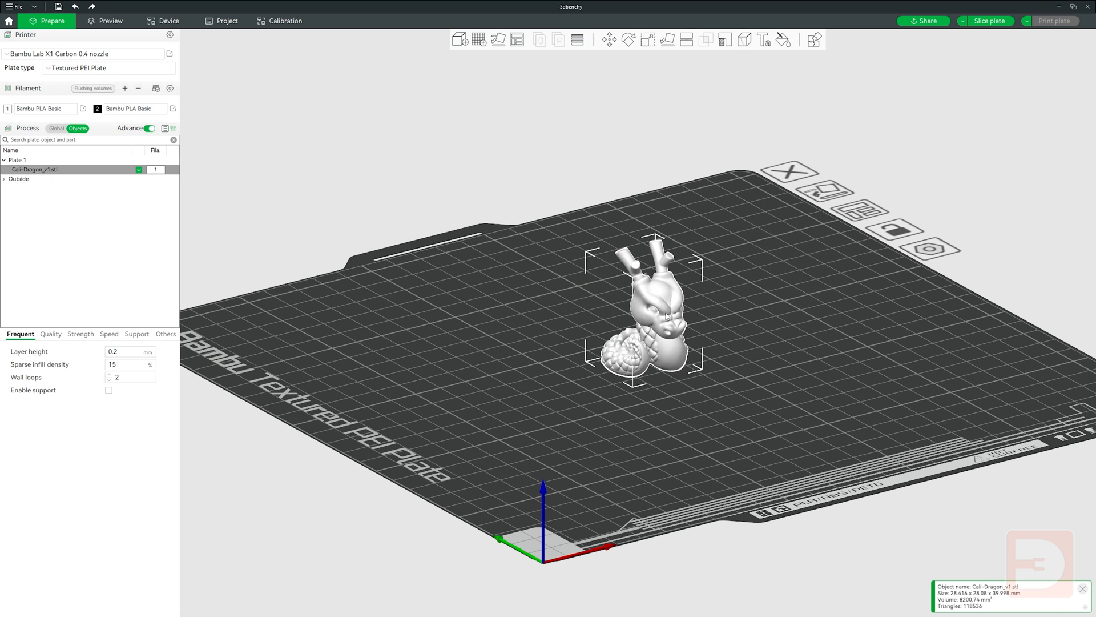
Step: Copy the dragon and paste three copies onto the plate
key("ctrl+c")
key("ctrl+v")
key("ctrl+v")
key("ctrl+v")
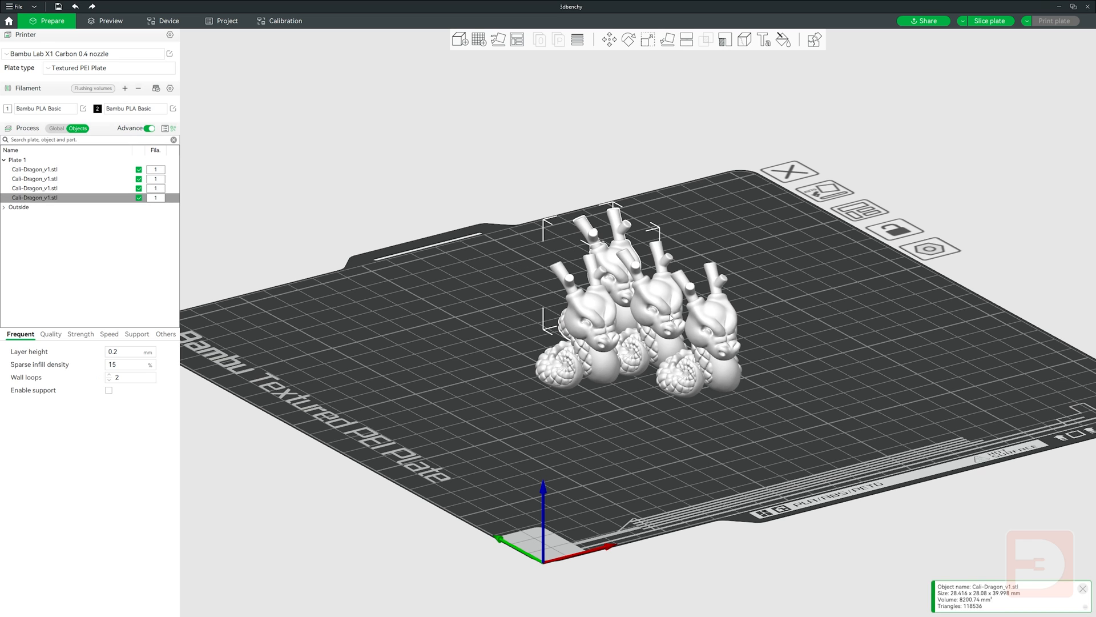
Step: Spread the four dragons out toward the back and side edges of the plate
left_click_drag(715, 357, 878, 292)
left_click_drag(653, 313, 720, 209)
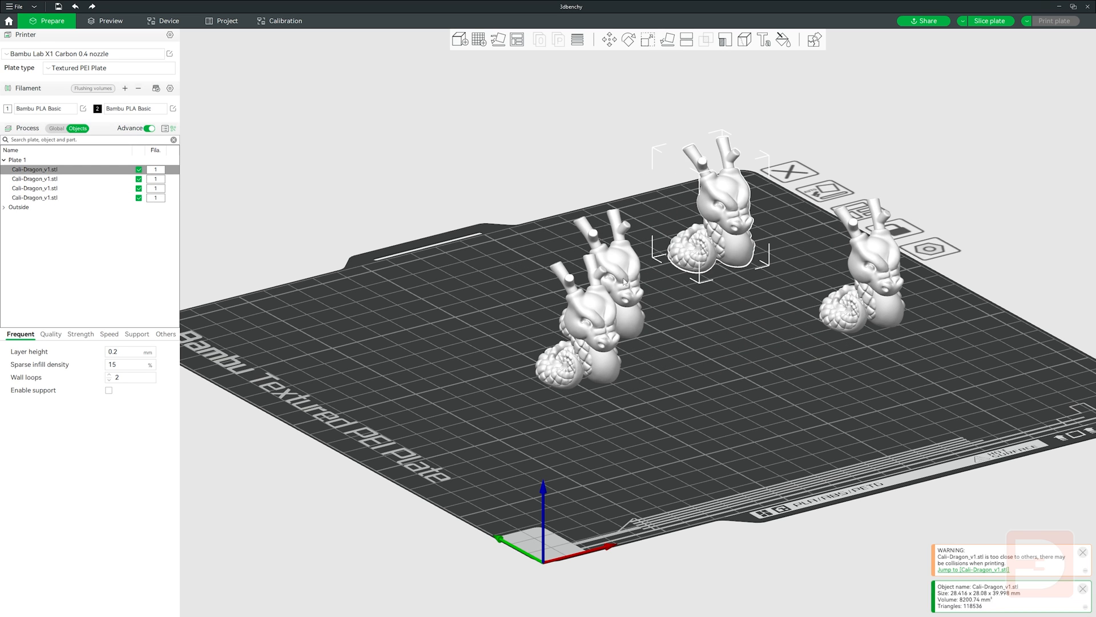
left_click_drag(622, 279, 588, 230)
left_click_drag(589, 314, 381, 297)
left_click(846, 207)
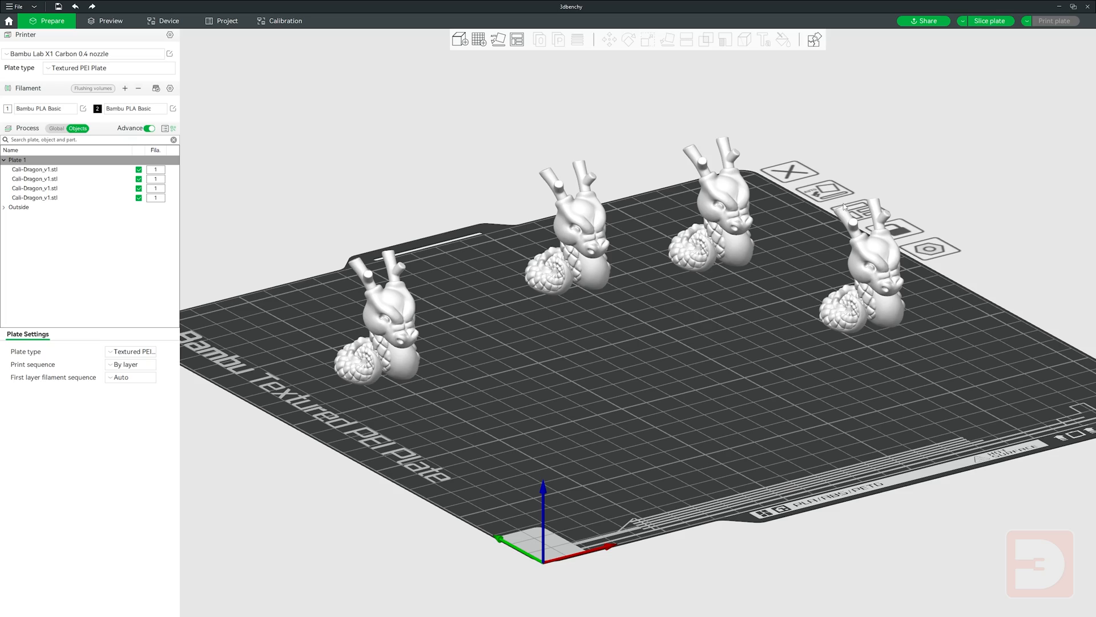
left_click_drag(857, 248, 836, 283)
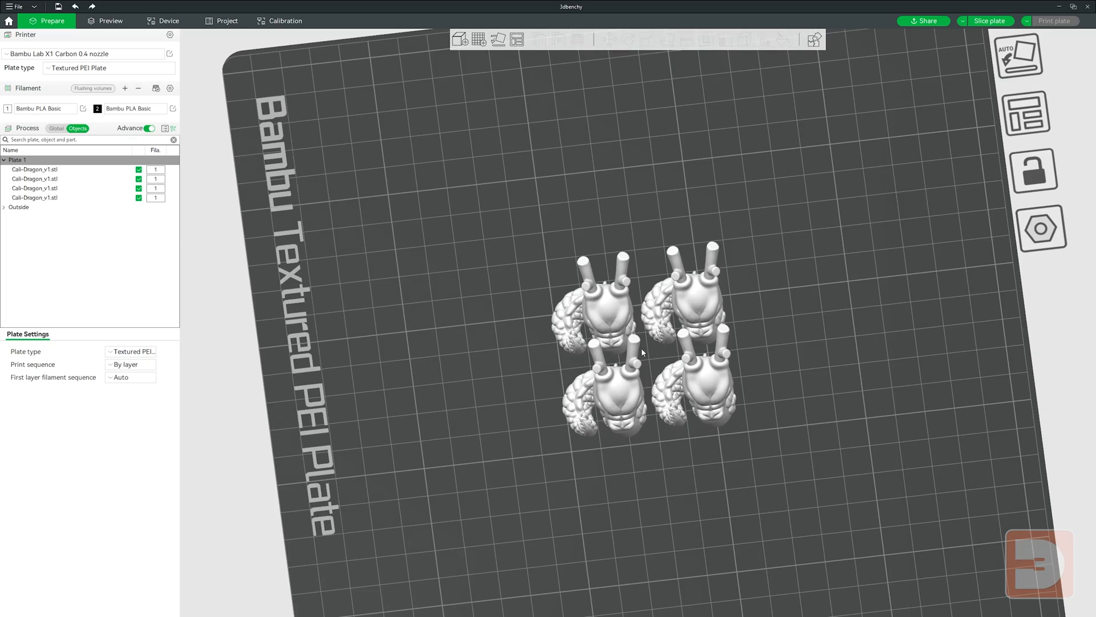
Step: Move the four clustered dragons apart so they stand well separated across the plate
left_click_drag(649, 341, 802, 300)
left_click_drag(720, 311, 854, 314)
left_click_drag(676, 274, 713, 231)
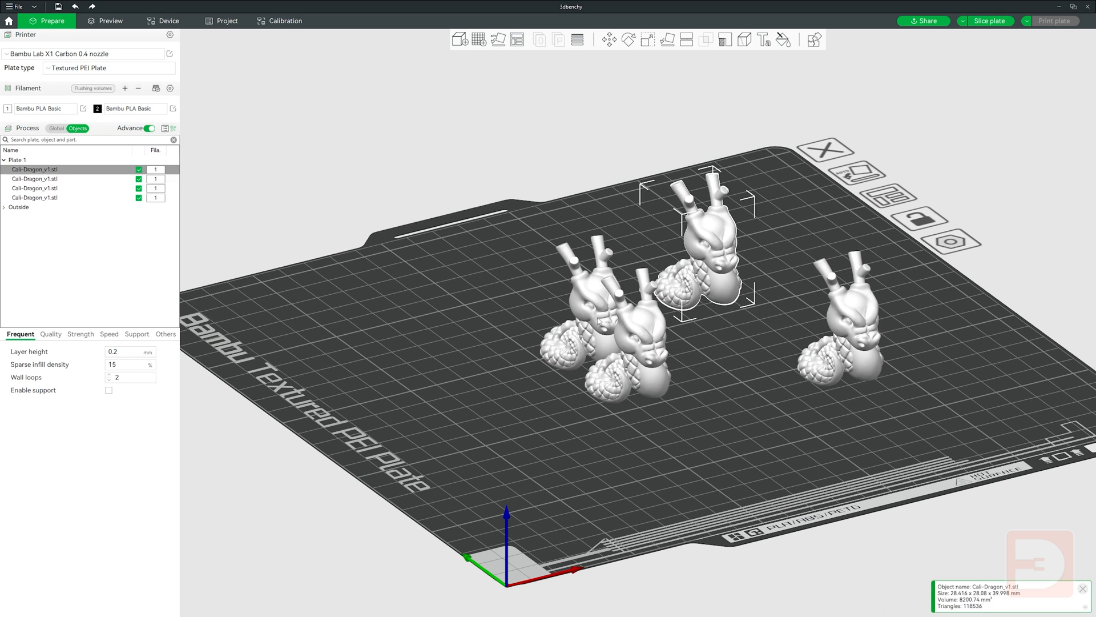
left_click_drag(598, 320, 464, 304)
left_click_drag(646, 340, 555, 397)
left_click(728, 388)
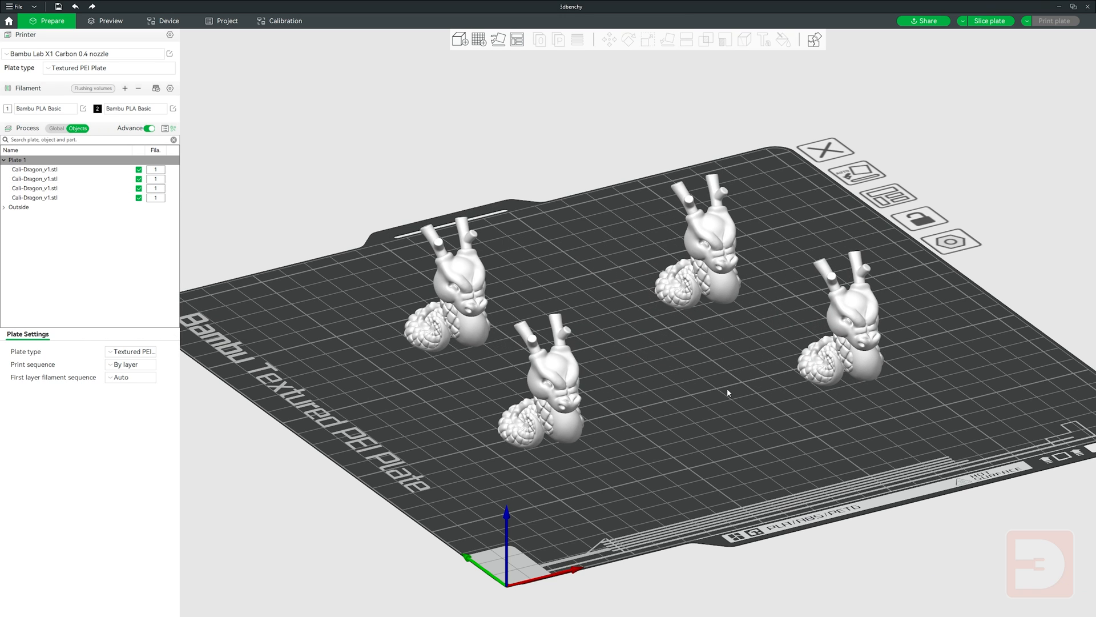
Step: Select all four dragons and center them on the plate as a group, keeping their spacing
key("ctrl+a")
right_click(559, 356)
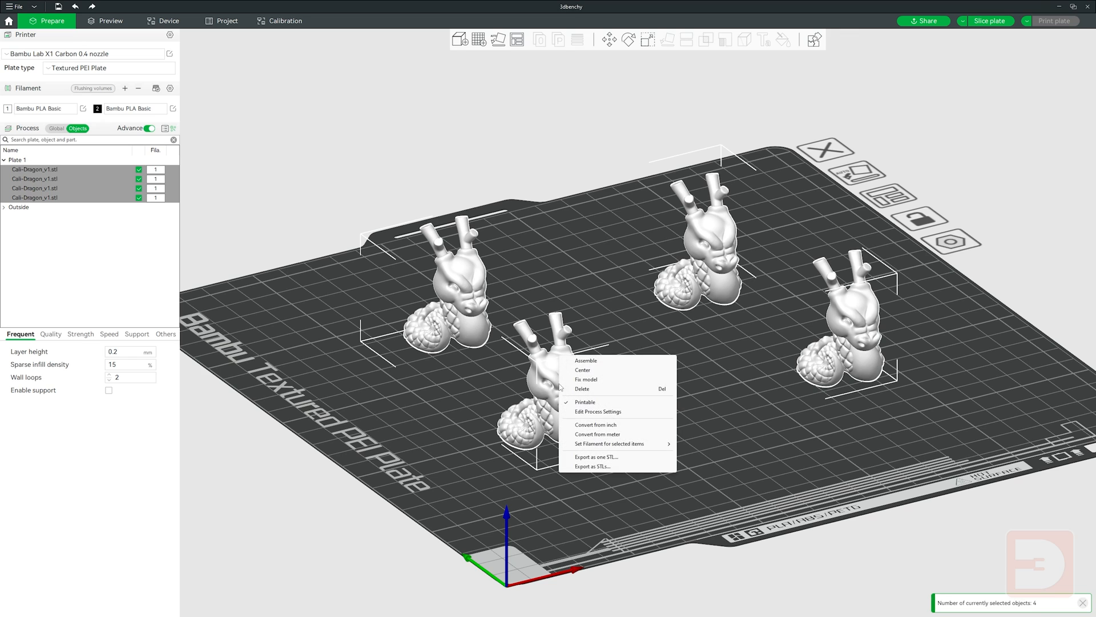
left_click(583, 371)
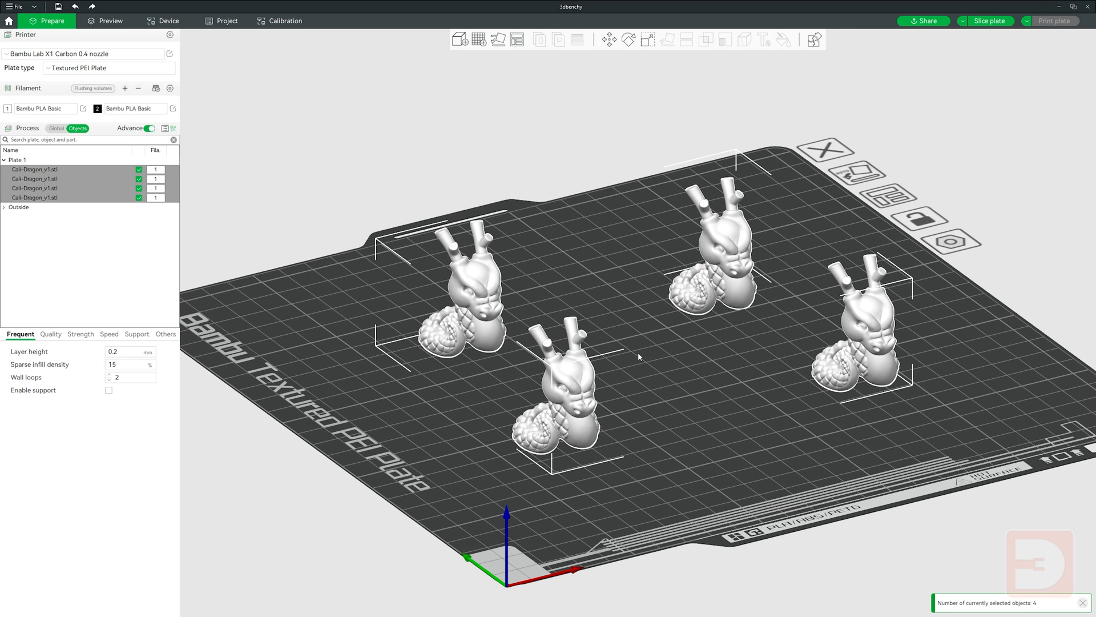
left_click(736, 427)
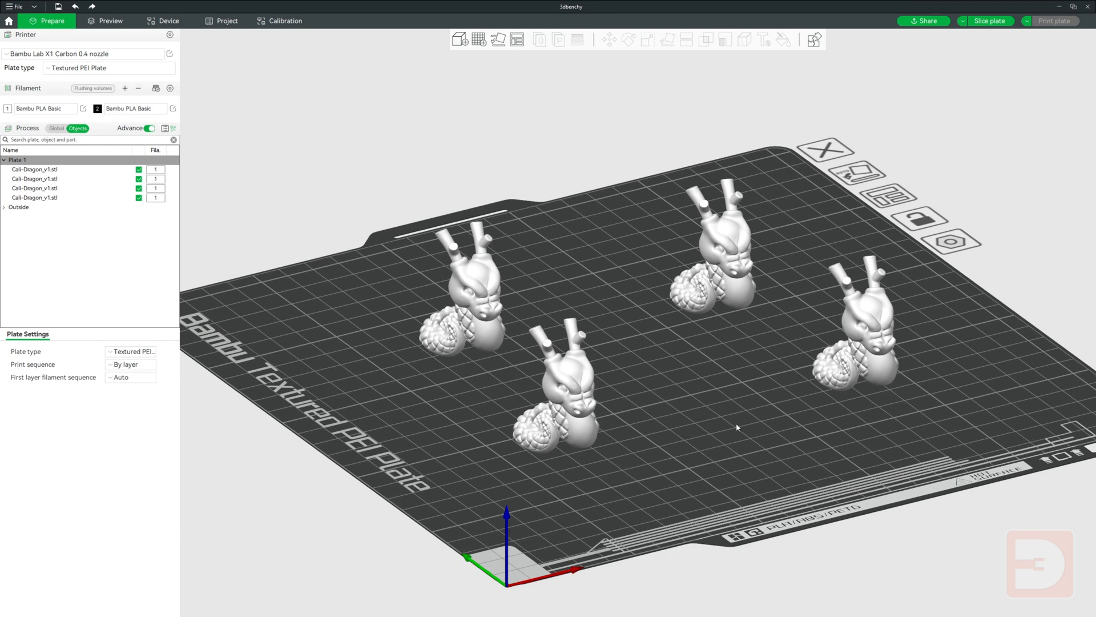
Step: Center only the rearmost dragon on the plate
right_click(722, 254)
left_click(746, 280)
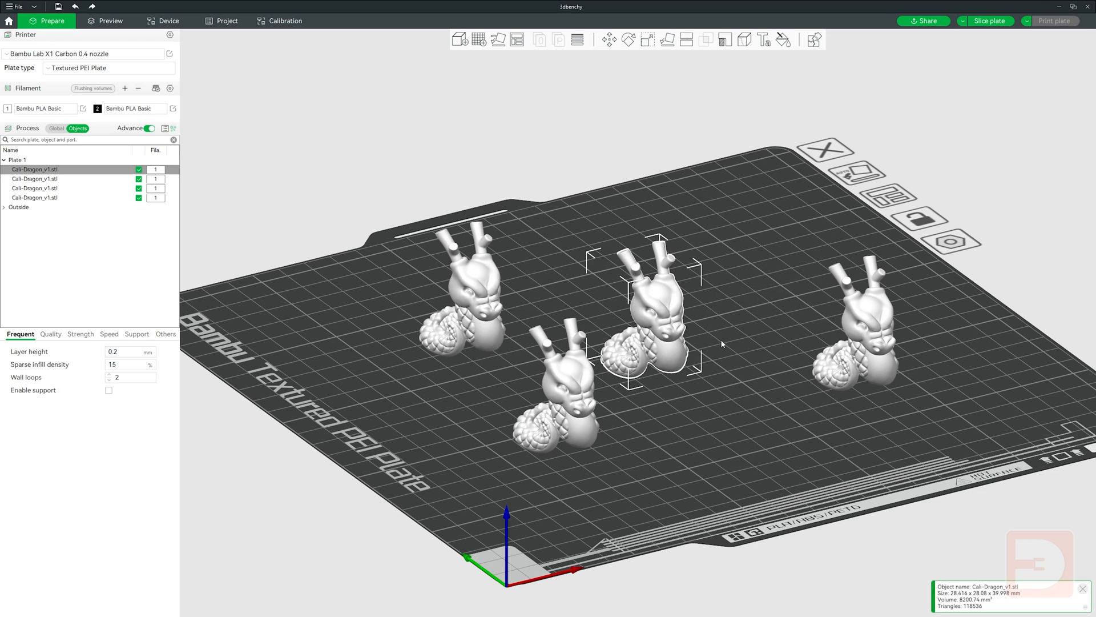
left_click(711, 362)
Step: Delete the three dragons surrounding the centered one, and select the centered dragon
left_click_drag(710, 362, 659, 352)
left_click_drag(738, 369, 754, 323)
left_click(527, 399)
left_click(851, 355, "ctrl")
left_click(480, 282, "ctrl")
key("Delete")
left_click(675, 324)
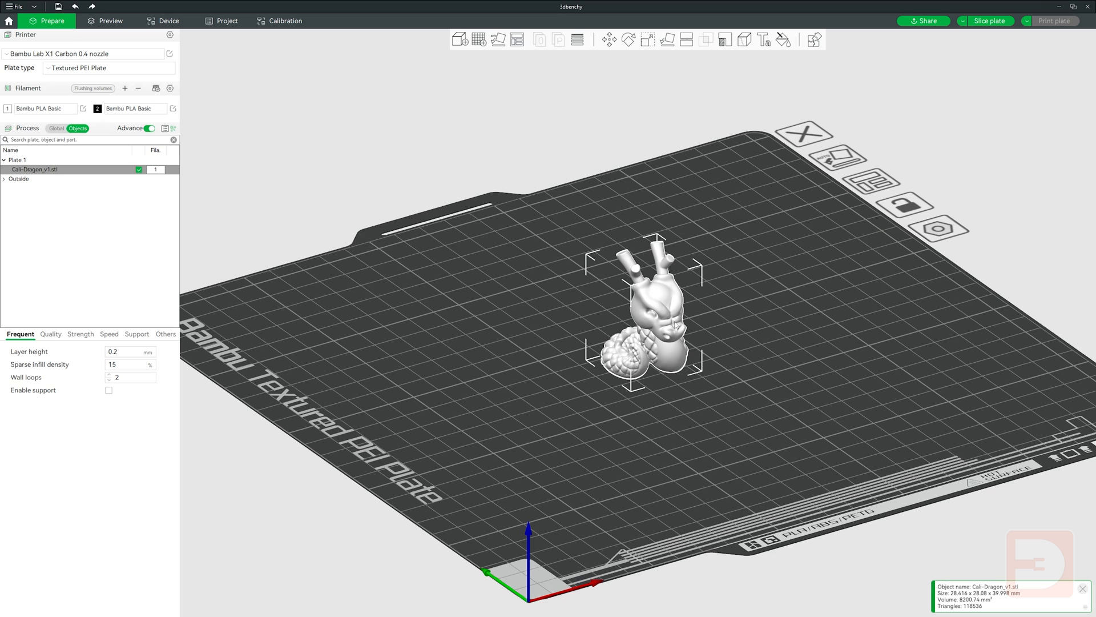
Step: Paste a copy of the dragon directly beside the original and assemble the two into one object
key("ctrl+v")
mouse_move(618, 338)
left_mouse_down()
mouse_move(608, 350)
mouse_move(633, 337)
left_mouse_up()
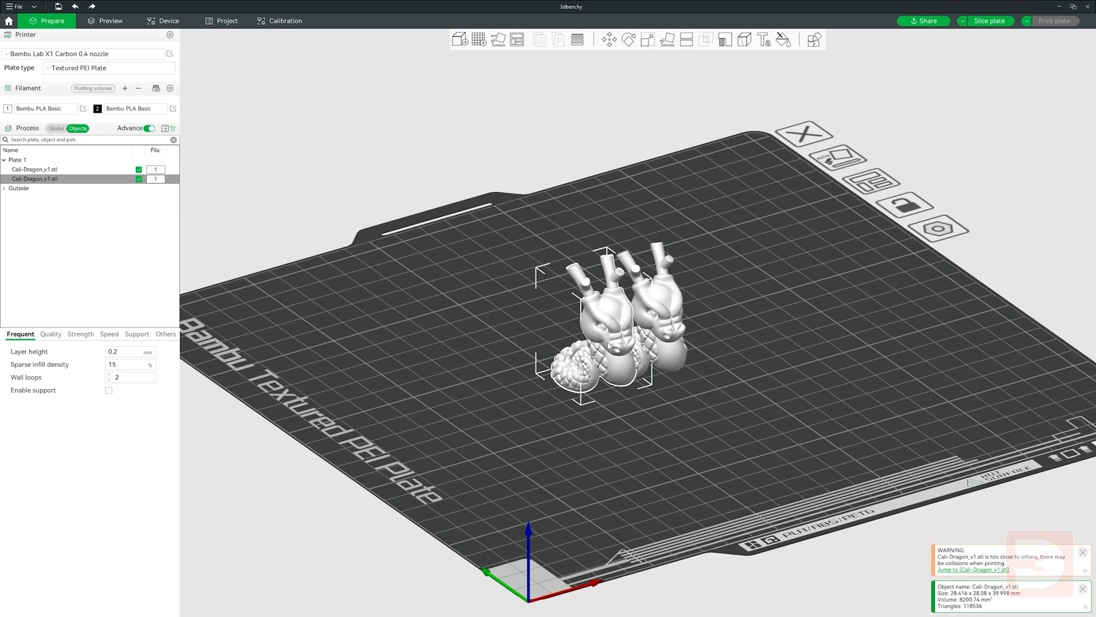
left_click(669, 318)
key("ctrl+a")
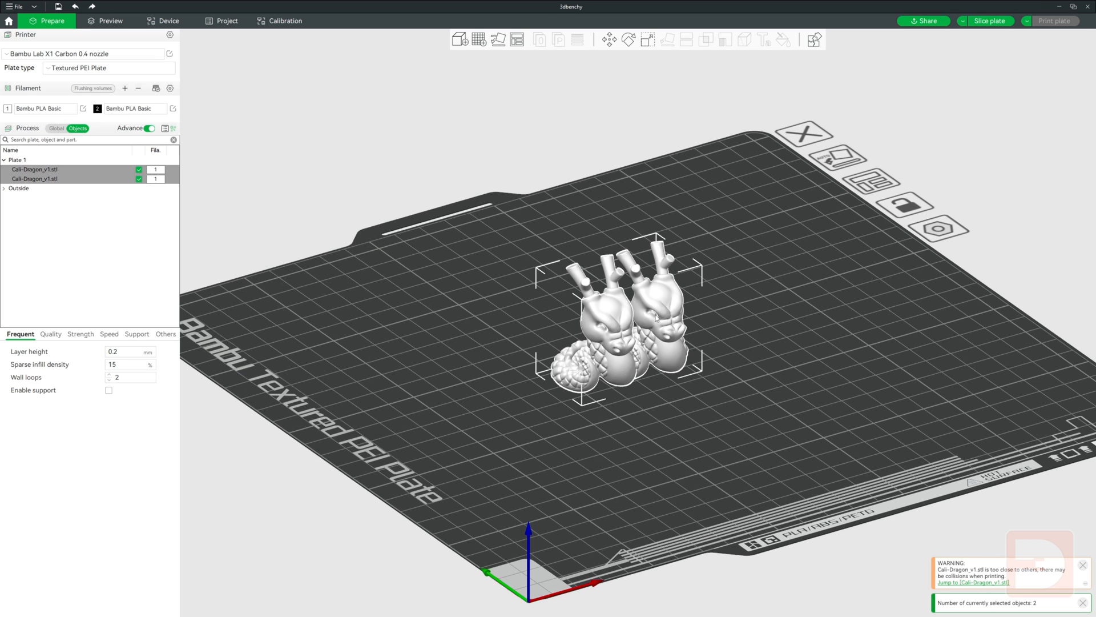
right_click(656, 318)
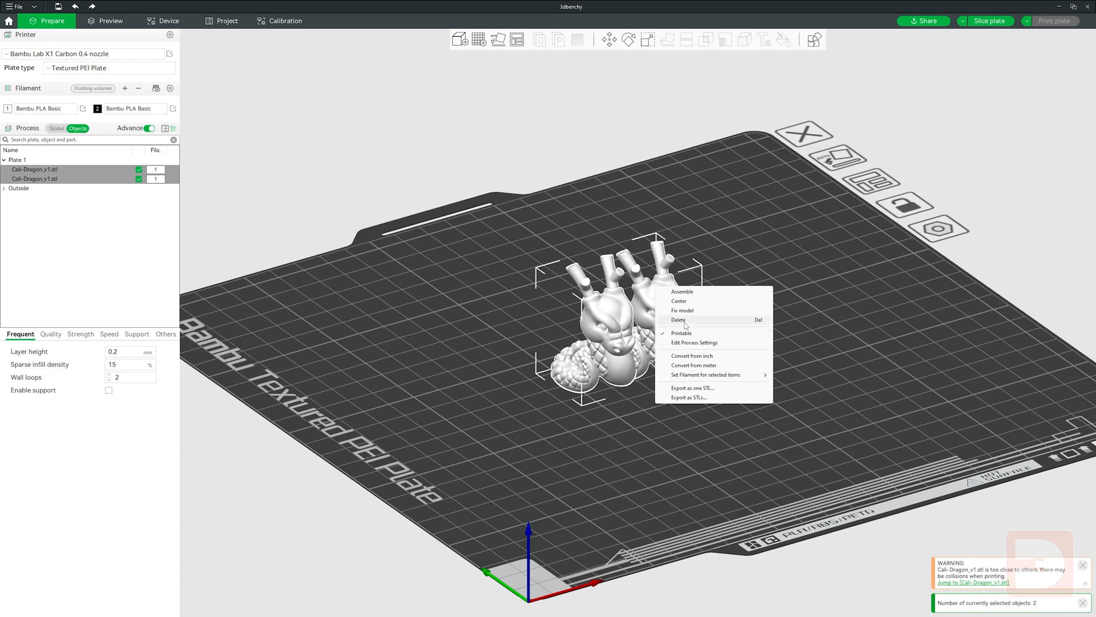
left_click(683, 291)
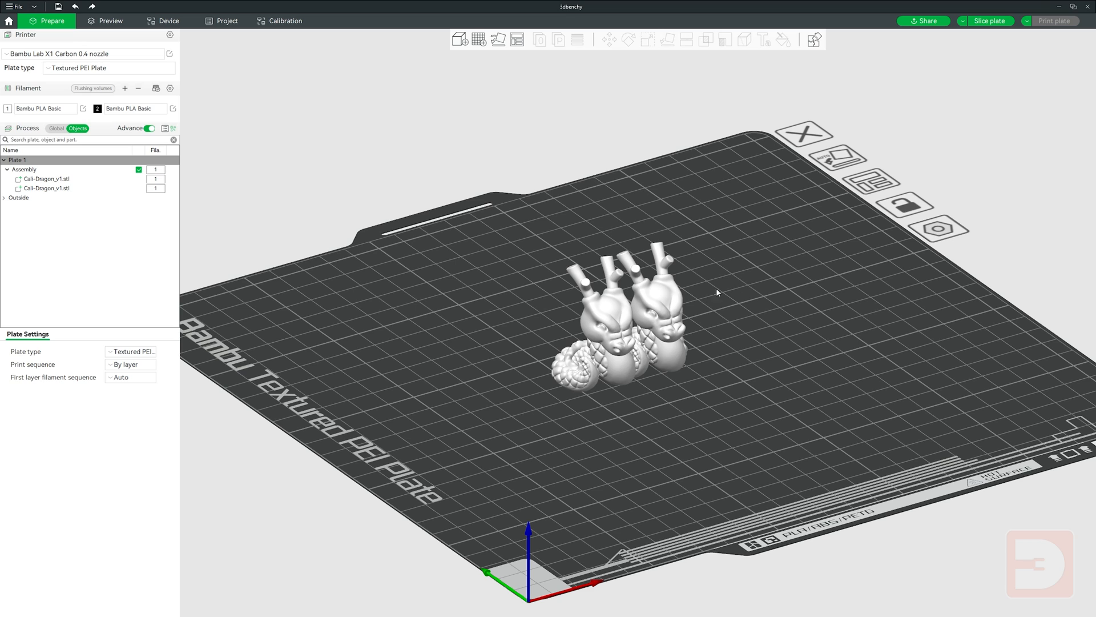
Step: Move the two-dragon assembly slightly across the plate and split it to objects
left_click(658, 321)
left_click_drag(764, 301, 718, 298)
scroll(739, 309, "up", 4)
left_click_drag(680, 347, 697, 315)
left_click(848, 324)
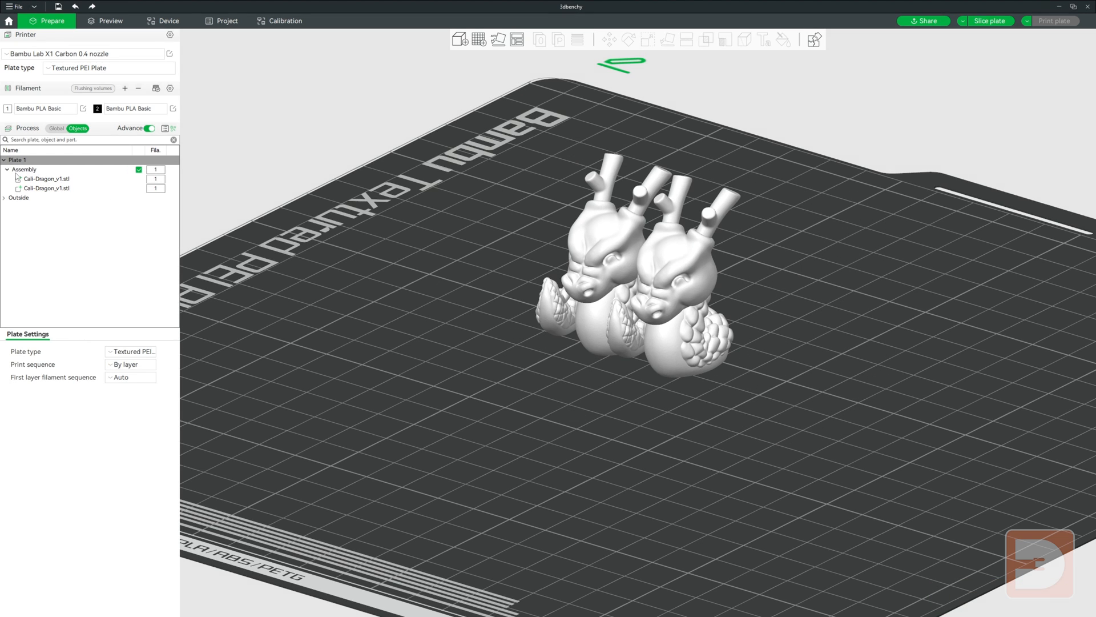
left_click_drag(699, 304, 670, 310)
right_click(671, 310)
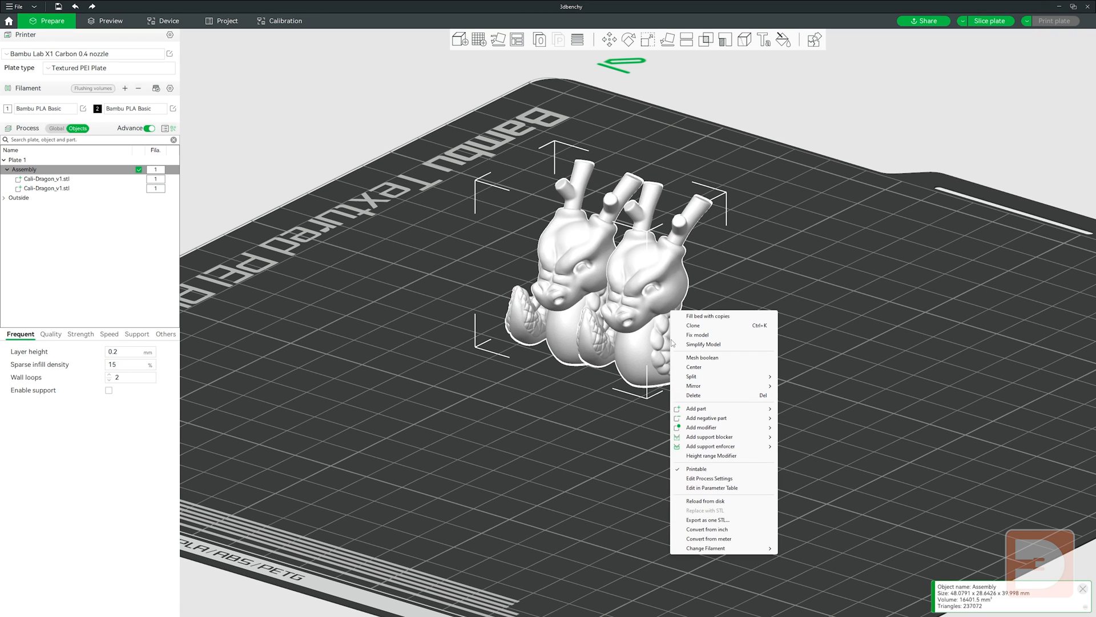
mouse_move(748, 380)
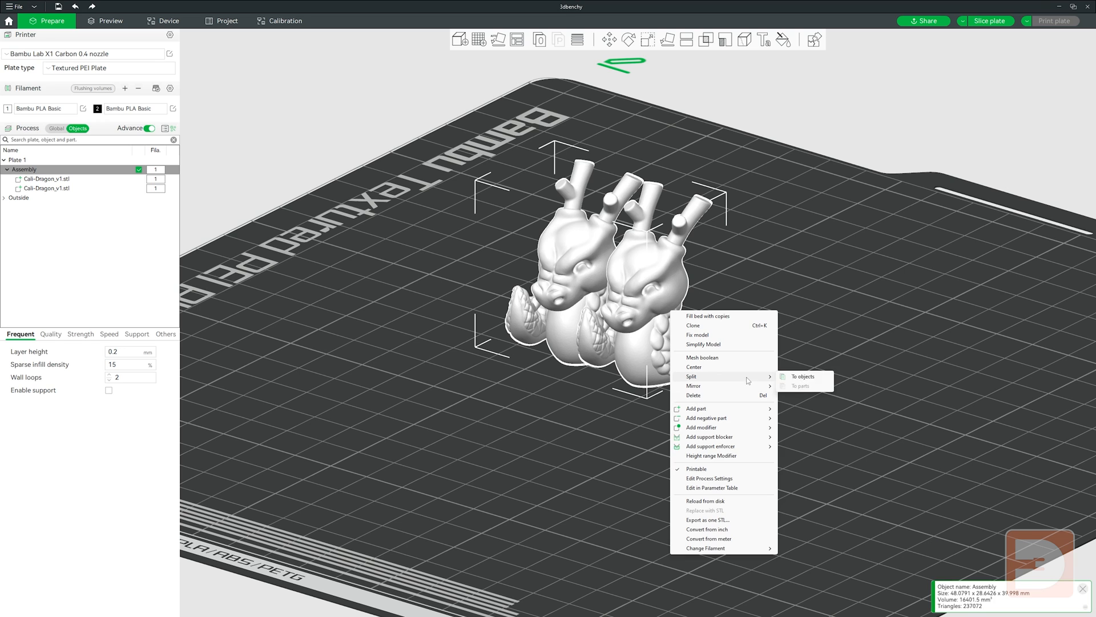
left_click(799, 376)
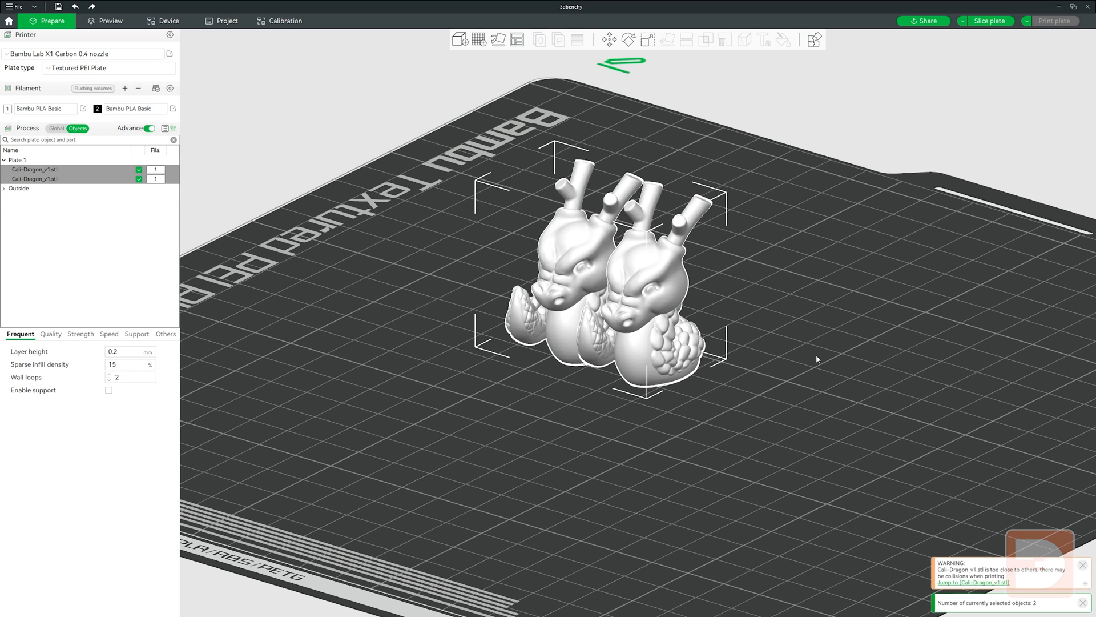
Step: Move one of the split dragons away from the other to leave a clear gap, and select it
left_click(817, 360)
left_click_drag(639, 355, 723, 366)
left_click(521, 227)
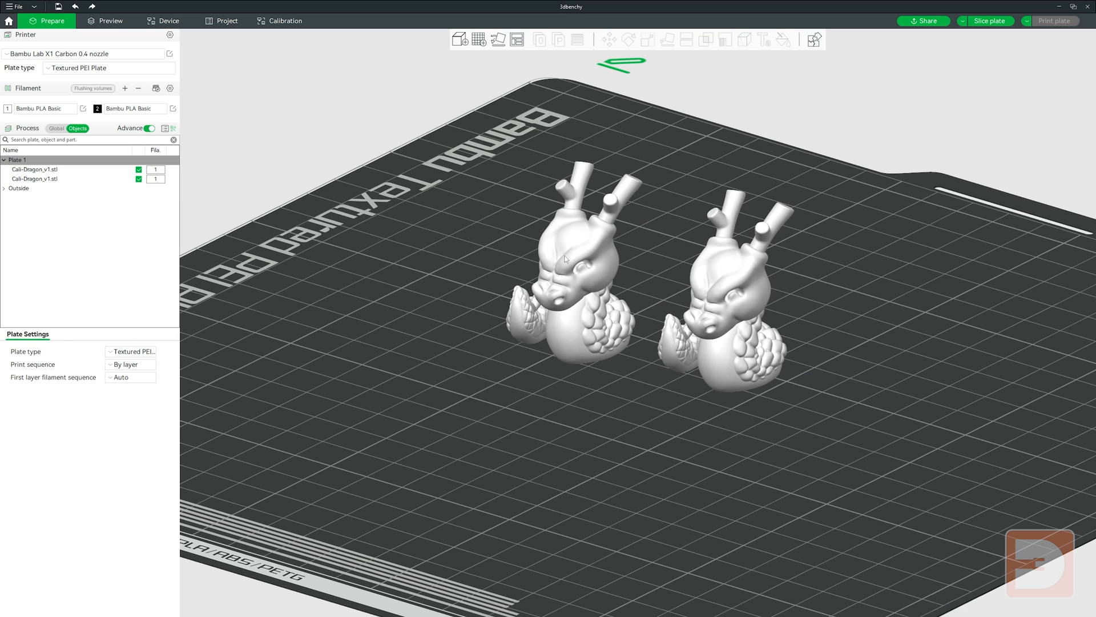
key("ctrl+a")
left_click(734, 289)
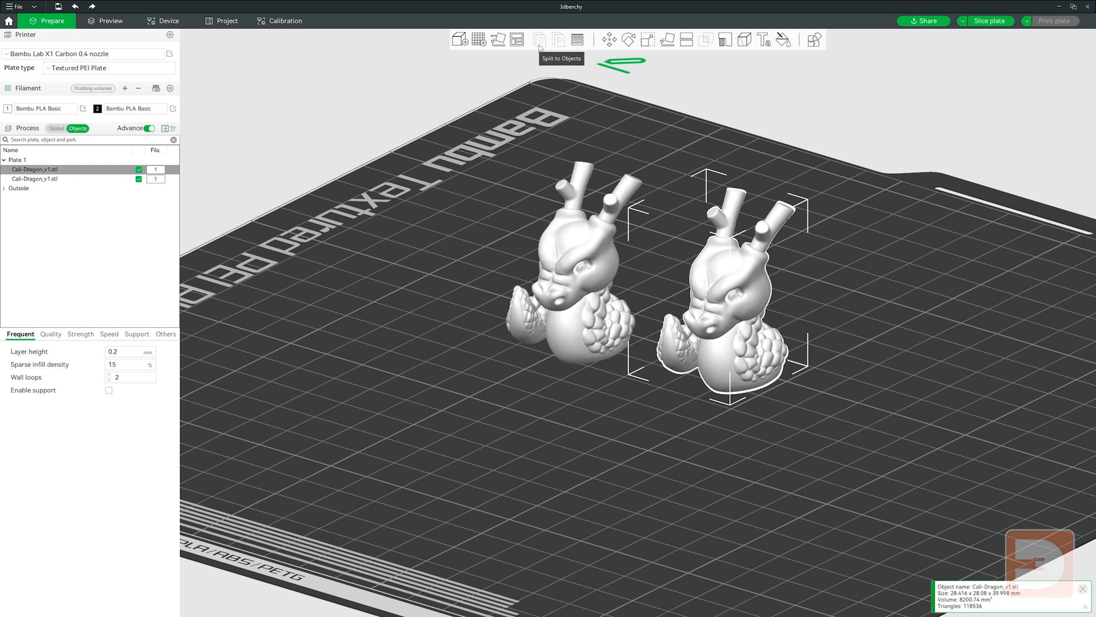
Step: Delete the dragon that was left in place, keeping the one moved aside
left_click(546, 314)
left_click_drag(650, 437, 666, 436)
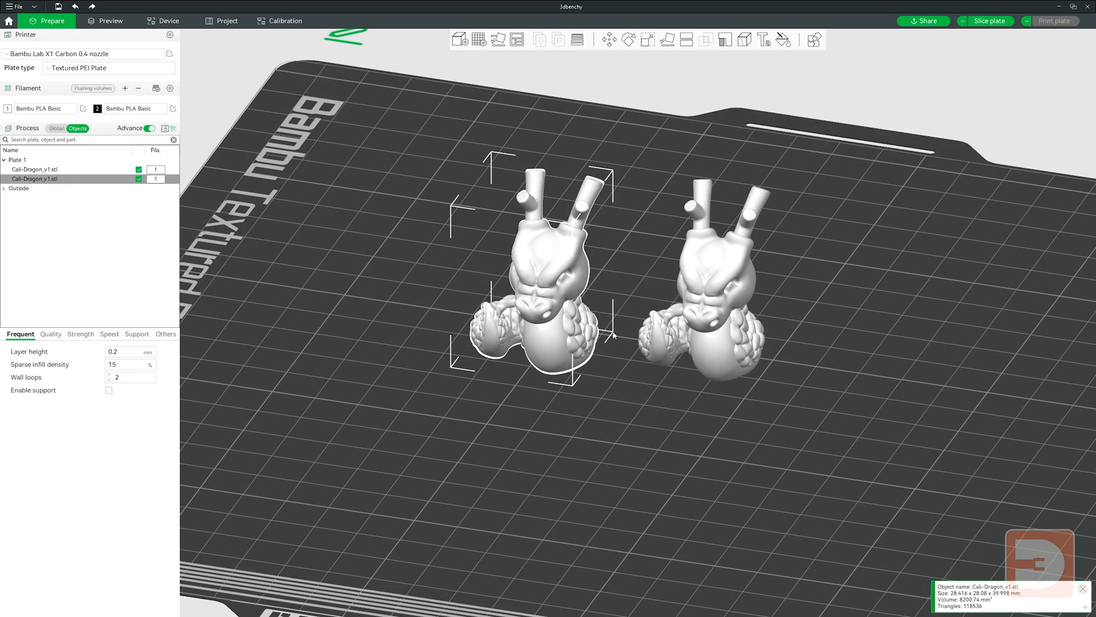
key("Delete")
Step: Mirror the remaining dragon along the X axis and undo the mirroring
scroll(665, 399, "down", 5)
middle_click_drag(675, 376, 614, 392)
left_click(616, 365)
left_click_drag(710, 362, 707, 302)
right_click(585, 210)
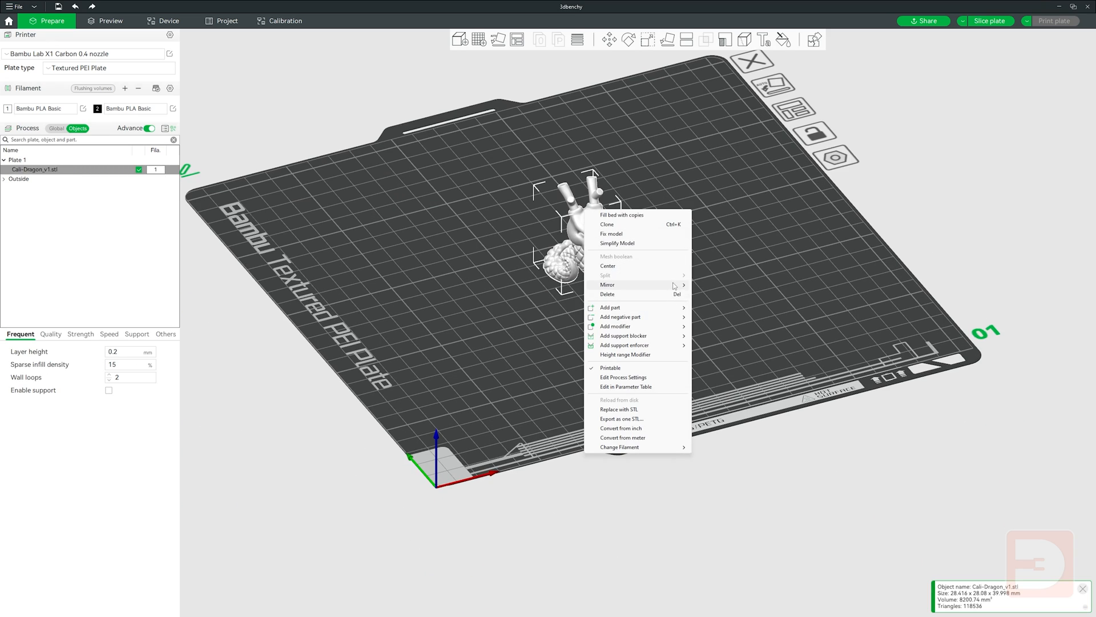
mouse_move(675, 284)
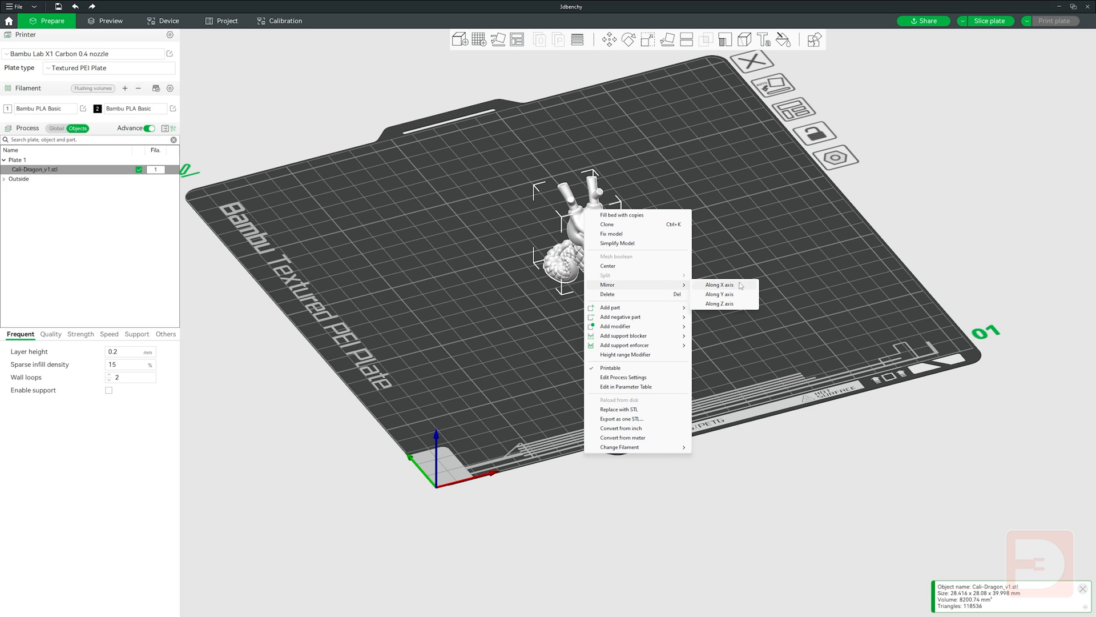
left_click(720, 285)
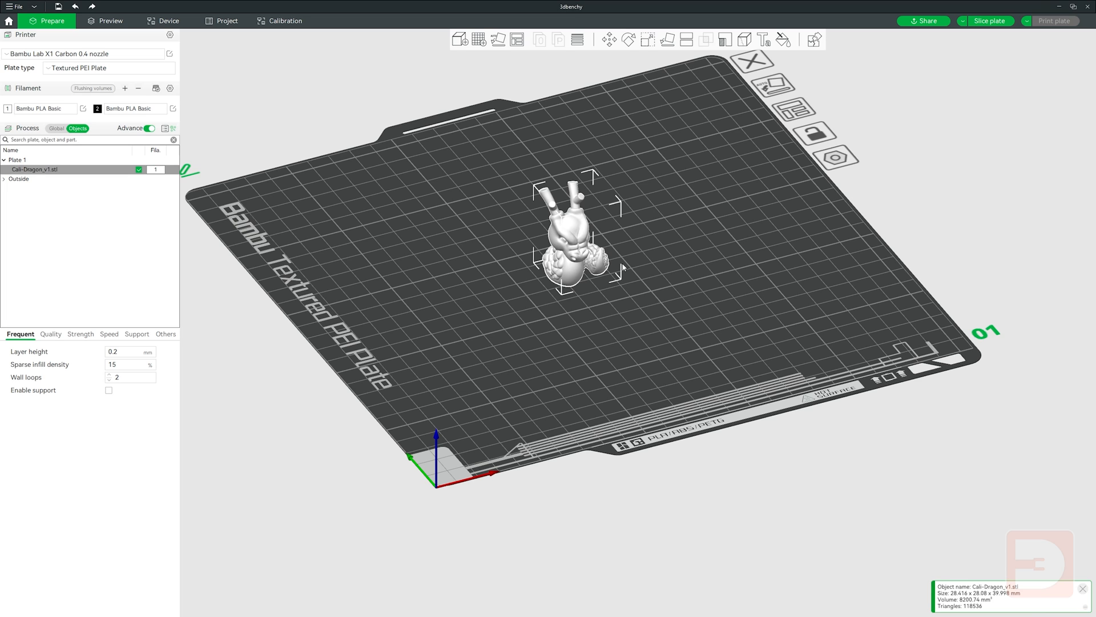
key("ctrl+z")
Step: Mirror the dragon along the Y axis and undo the mirroring
right_click(574, 222)
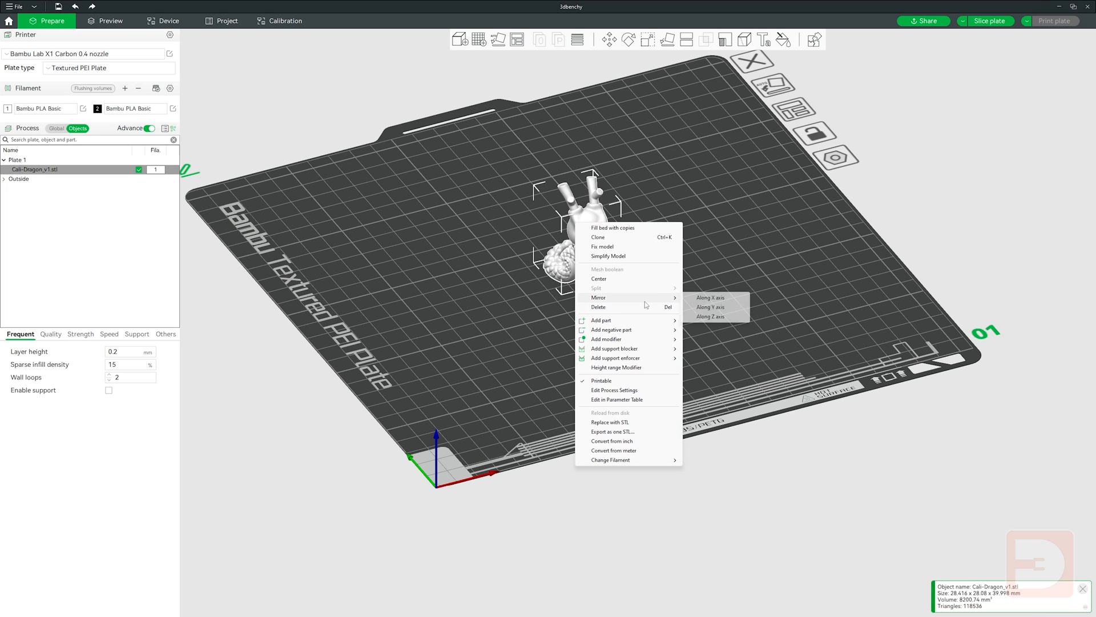
left_click(713, 308)
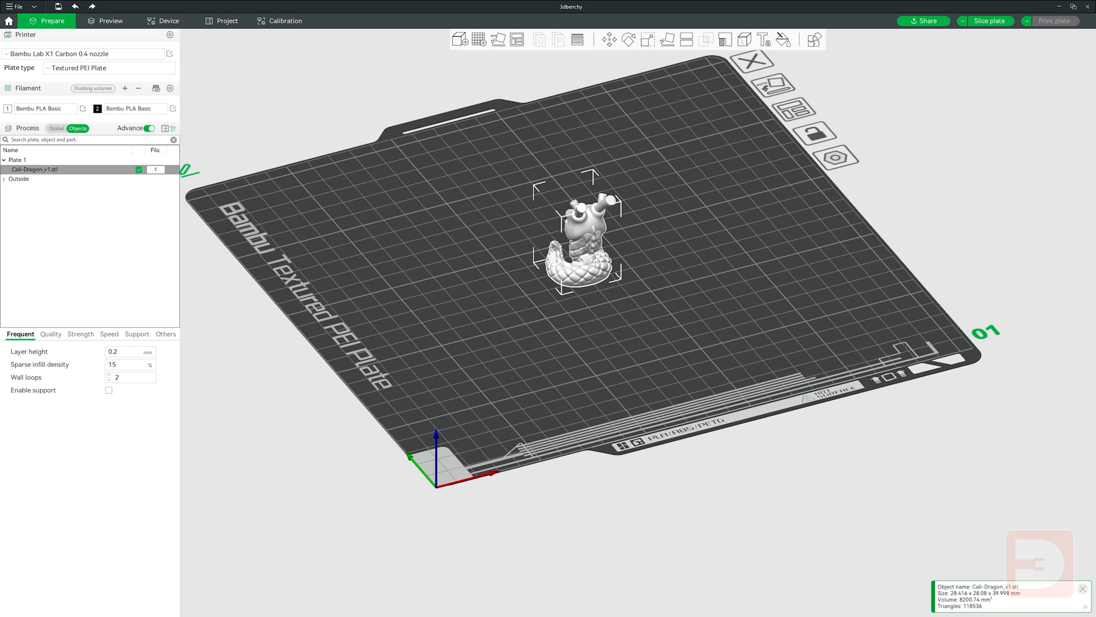
key("ctrl+z")
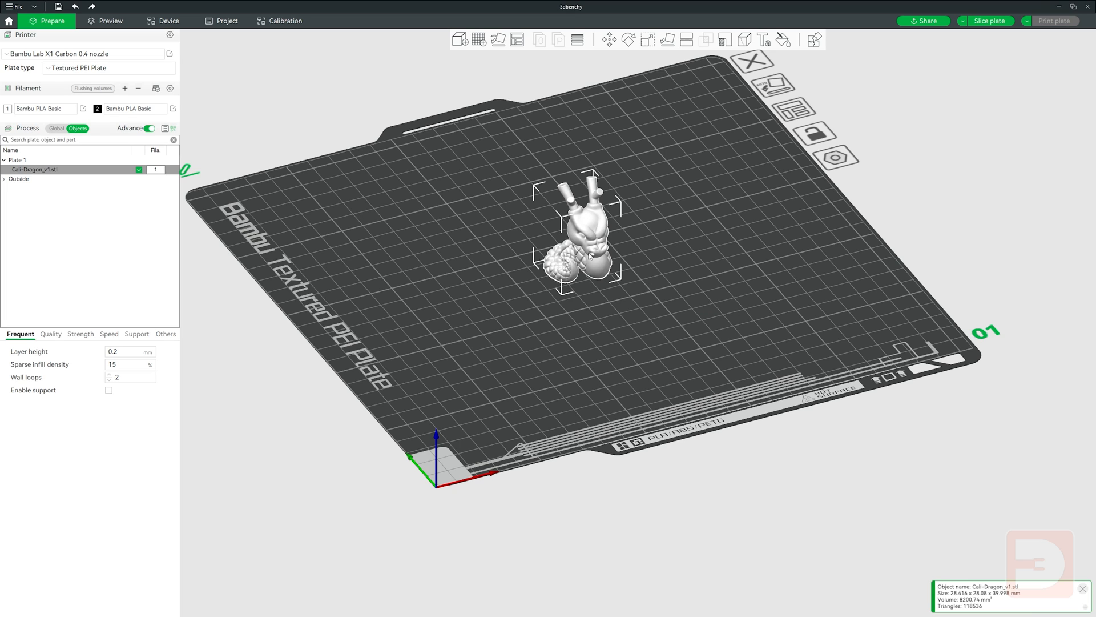
Step: Mirror the dragon along the Z axis and undo the mirroring
right_click(589, 226)
mouse_move(677, 301)
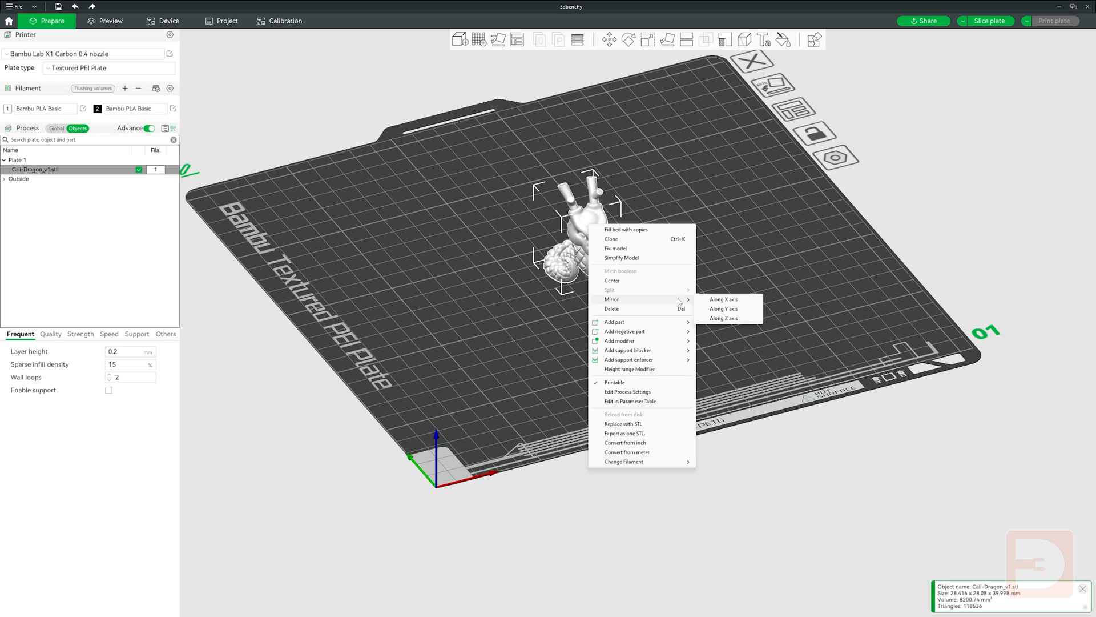
left_click(729, 319)
key("ctrl+z")
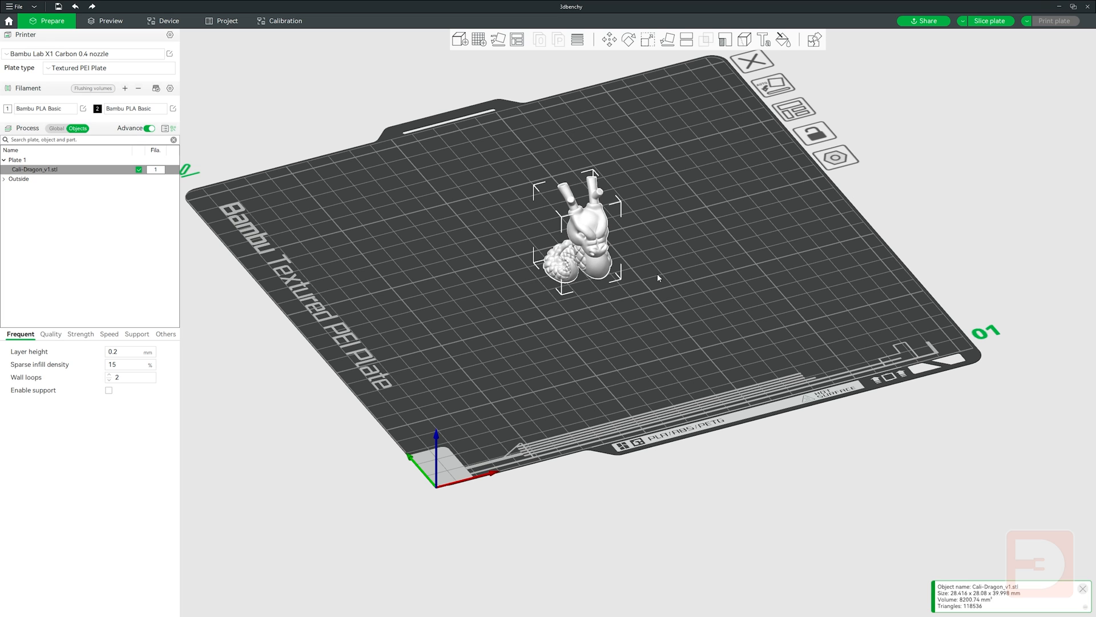
Step: Delete the dragon from the plate and undo the deletion
right_click(597, 239)
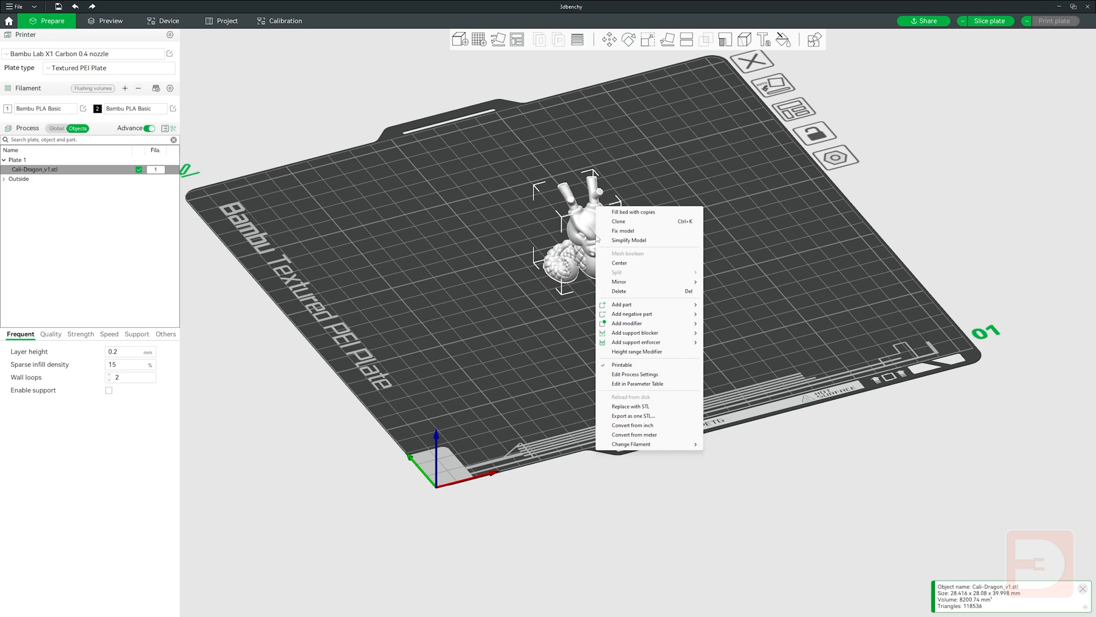
left_click(662, 295)
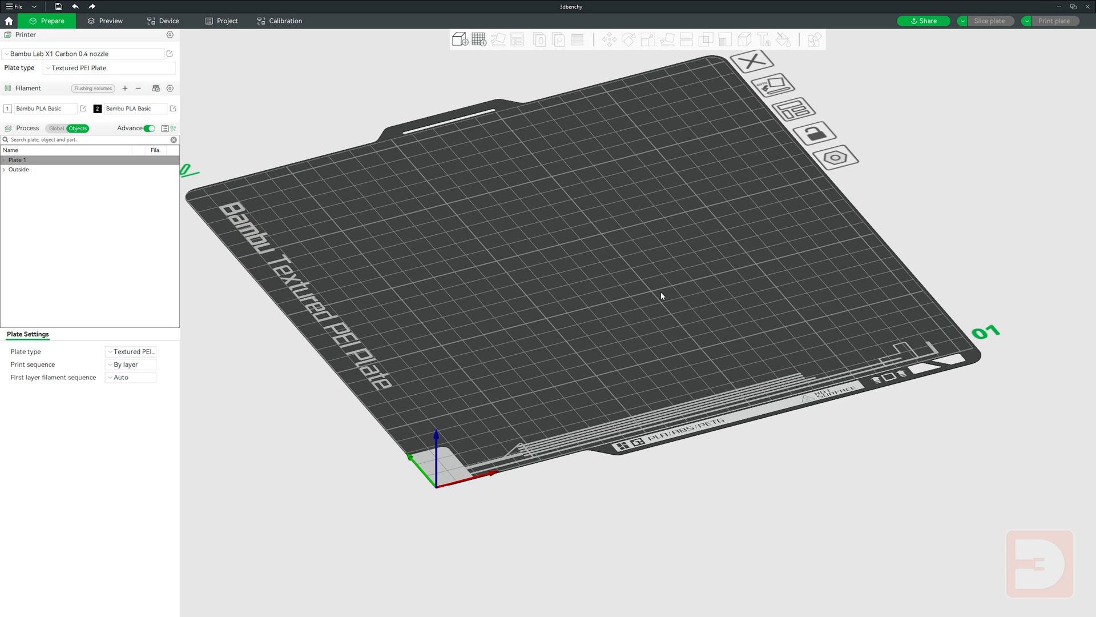
key("ctrl+z")
Step: Add a cube part to the dragon object, accept per-object settings, and move the cube against the dragon's side
left_click_drag(660, 291, 629, 292)
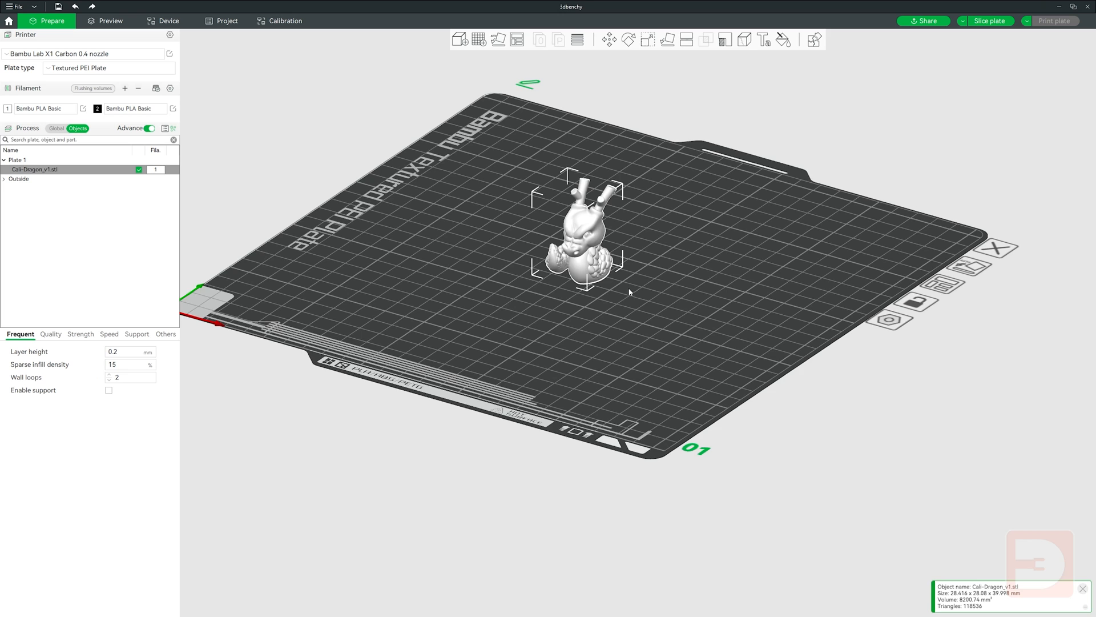
scroll(646, 286, "up", 5)
right_click_drag(646, 286, 783, 445)
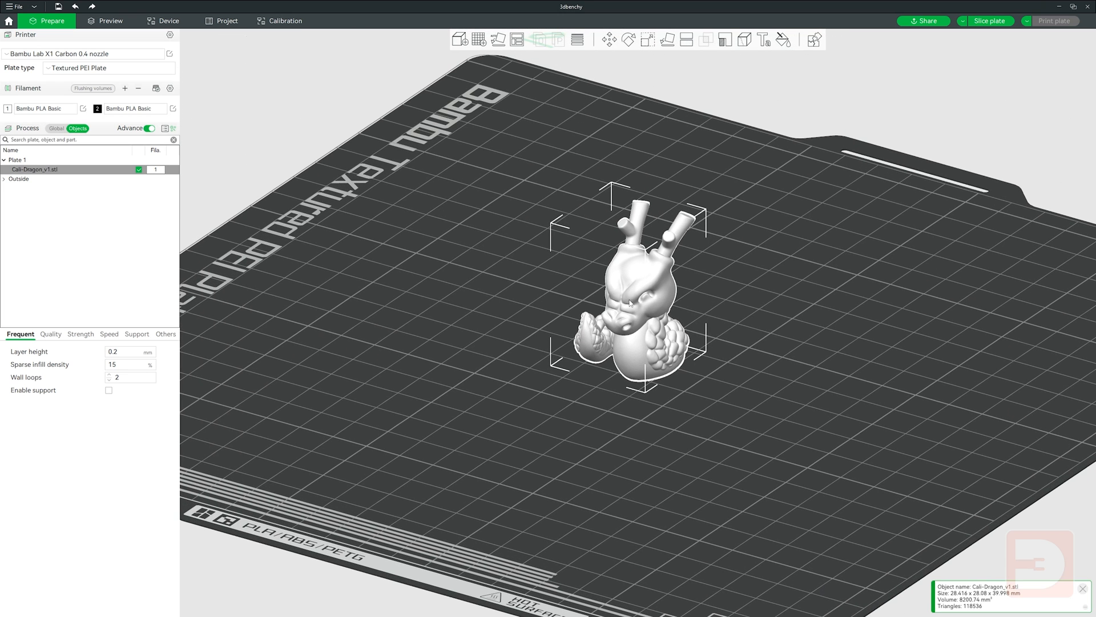
right_click(630, 303)
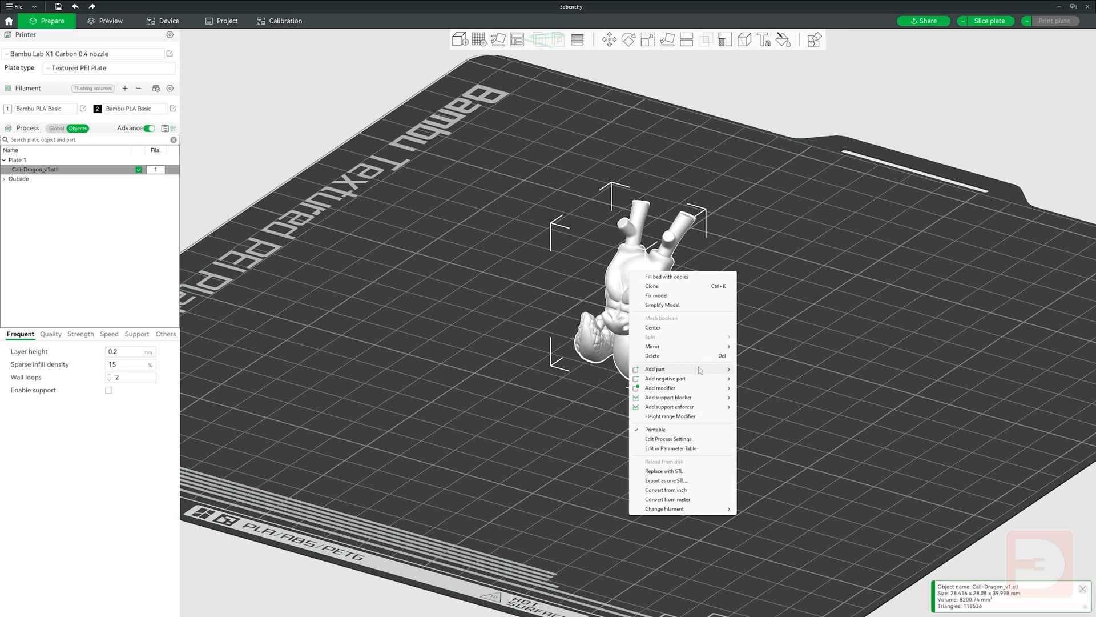
mouse_move(701, 370)
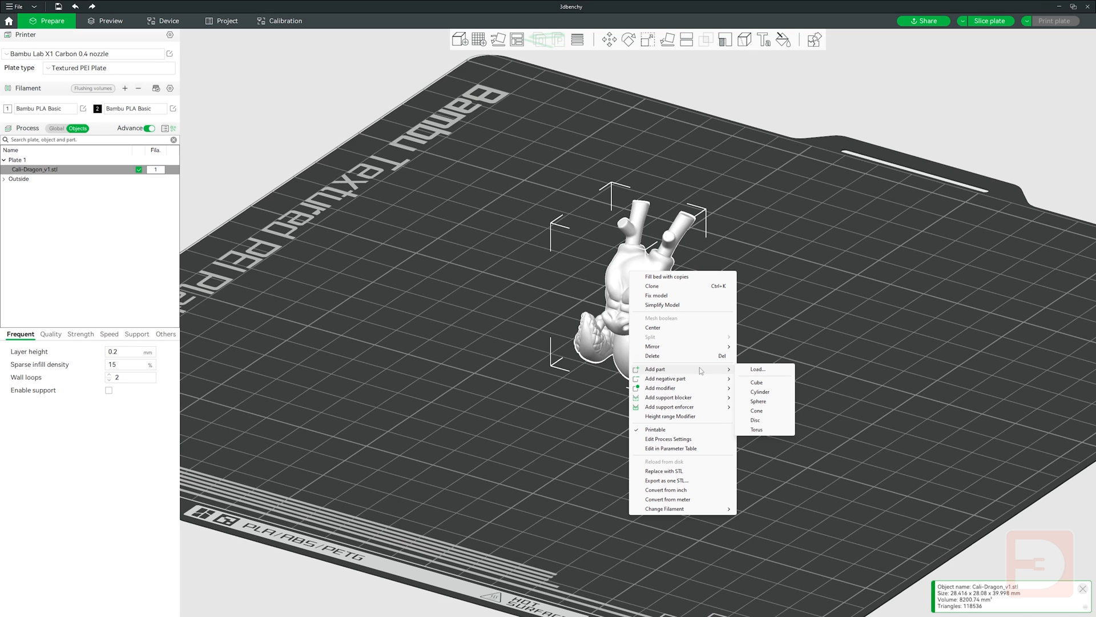
left_click(770, 383)
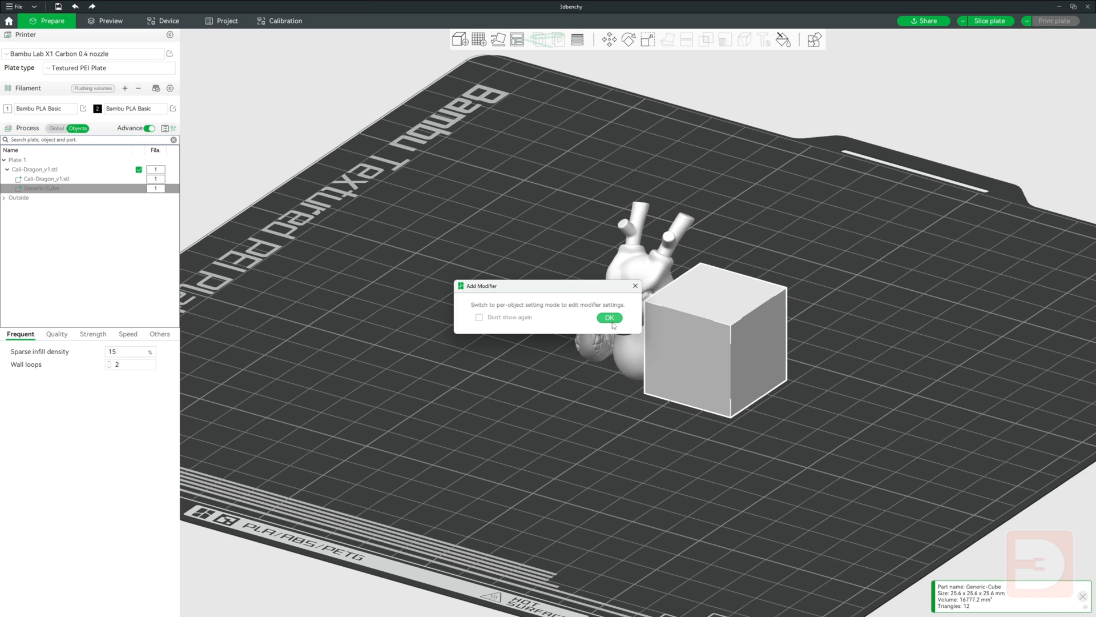
left_click(611, 320)
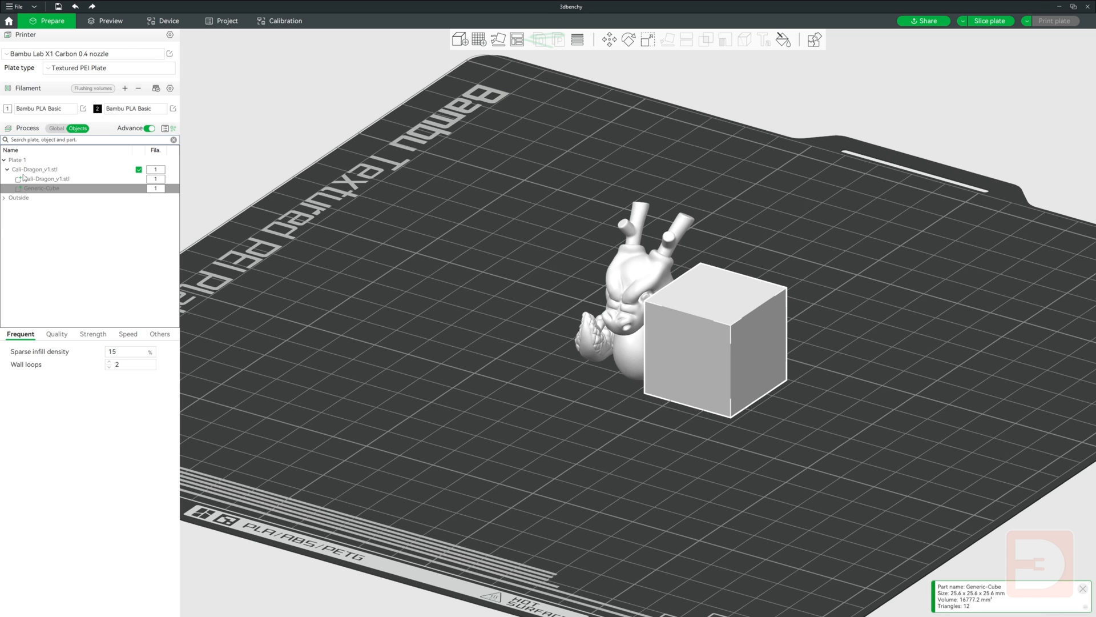
left_click_drag(688, 364, 711, 334)
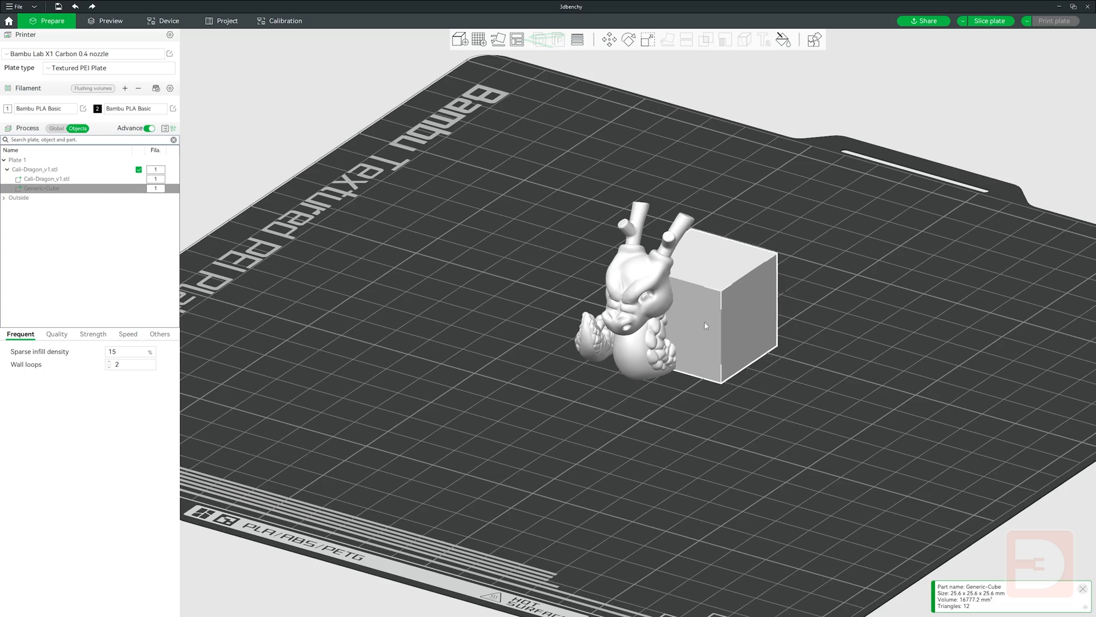
left_click_drag(773, 359, 826, 415)
Step: Slice the plate and examine the toolpath preview of the dragon with the attached cube
left_click(992, 18)
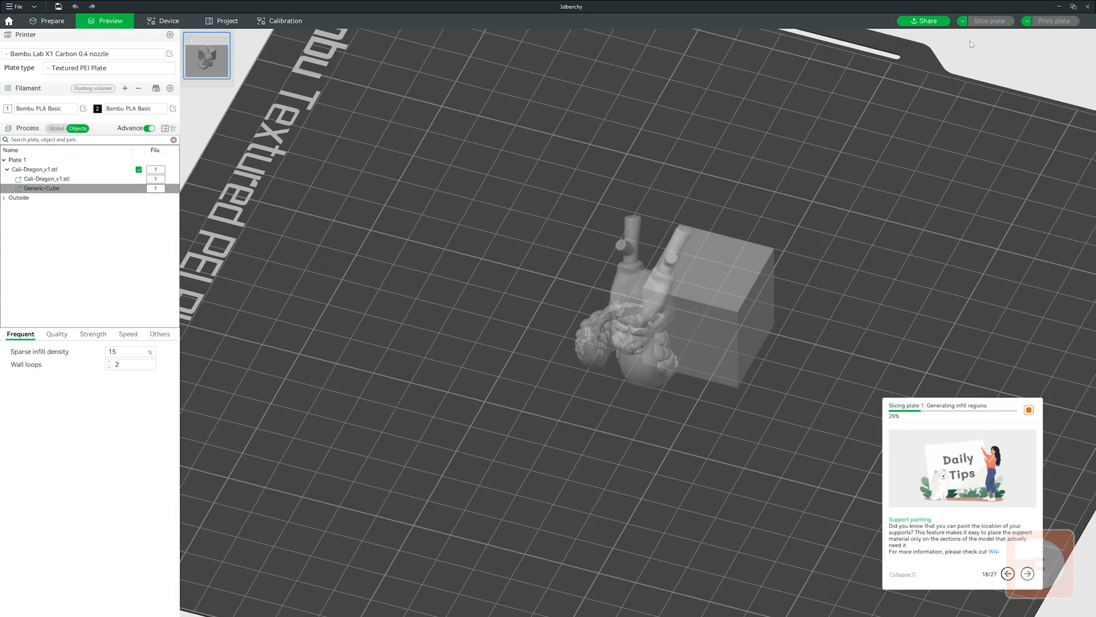
scroll(831, 310, "up", 5)
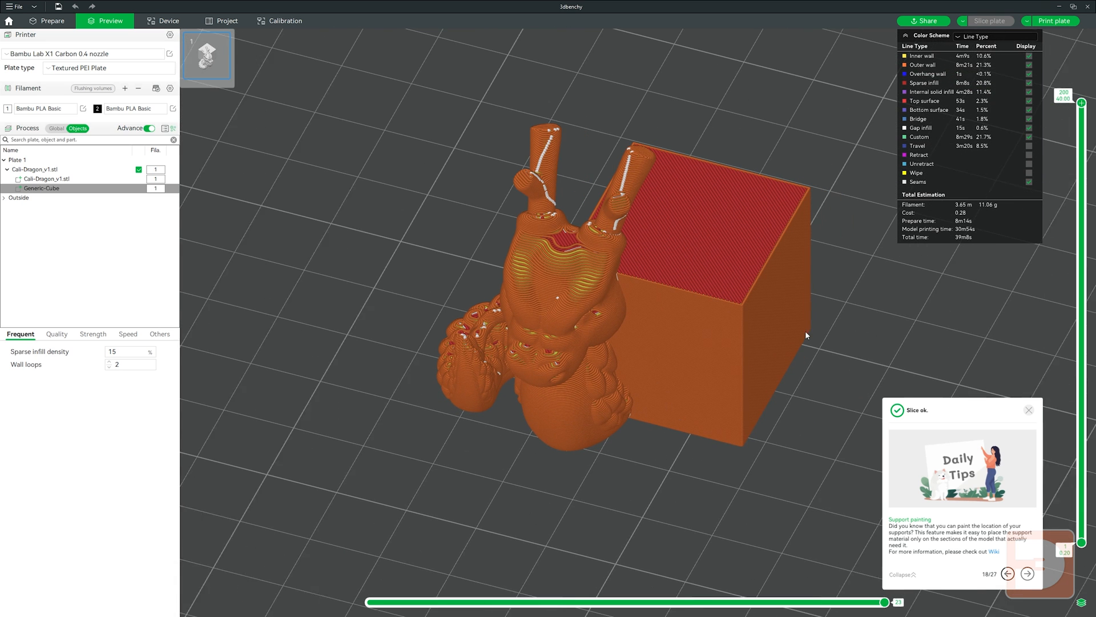
mouse_move(1082, 104)
left_mouse_down()
mouse_move(1068, 382)
mouse_move(1081, 98)
left_mouse_up()
Step: Return to model preparation and delete the cube part from the dragon object
left_click(36, 22)
left_click_drag(345, 172, 513, 276)
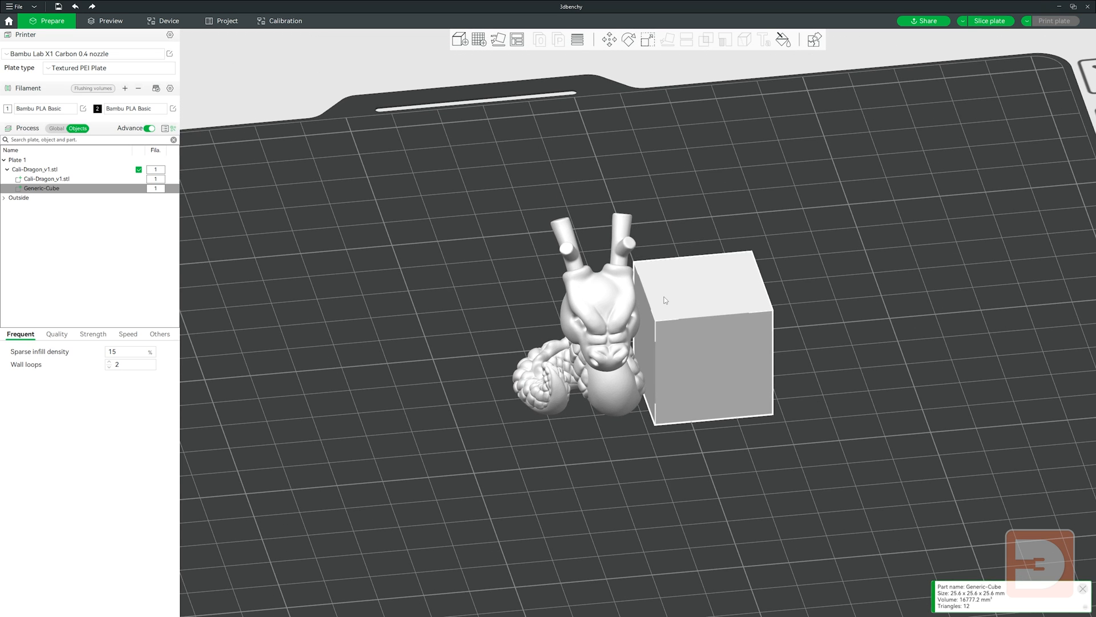
key("Delete")
Step: Load 3dbenchy.stl as a part of the dragon object and move the boat beside the dragon
right_click(615, 315)
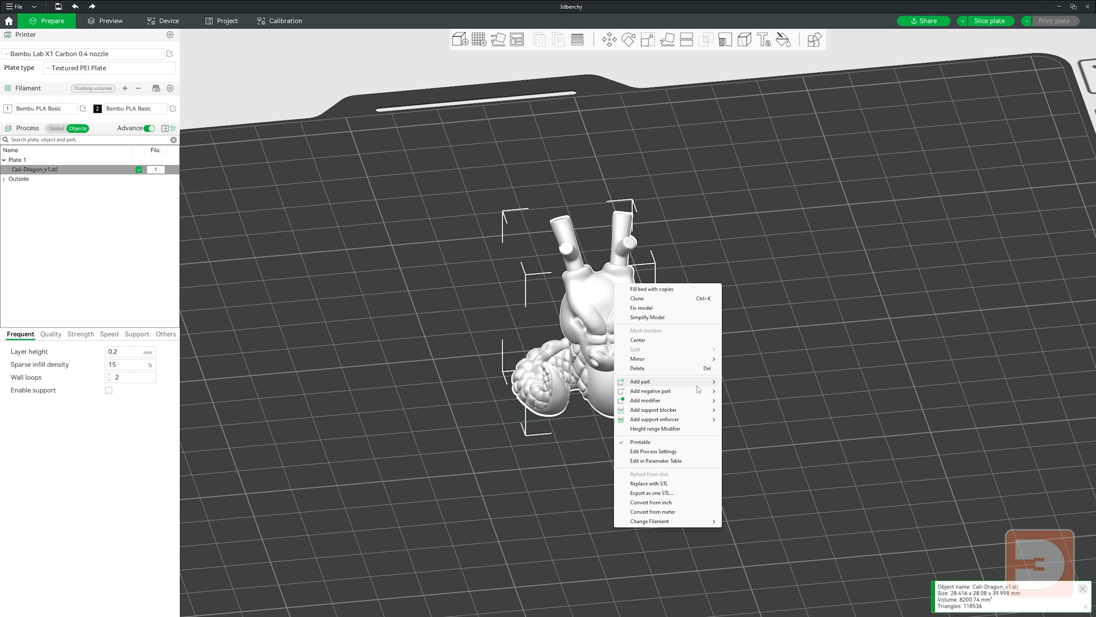
mouse_move(699, 383)
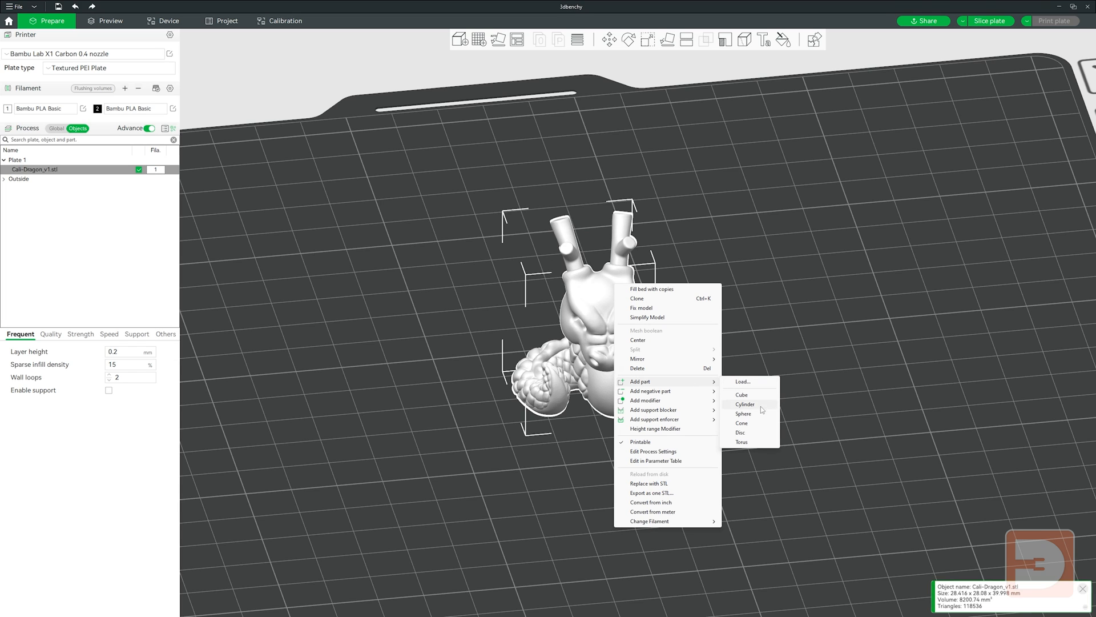
left_click(738, 384)
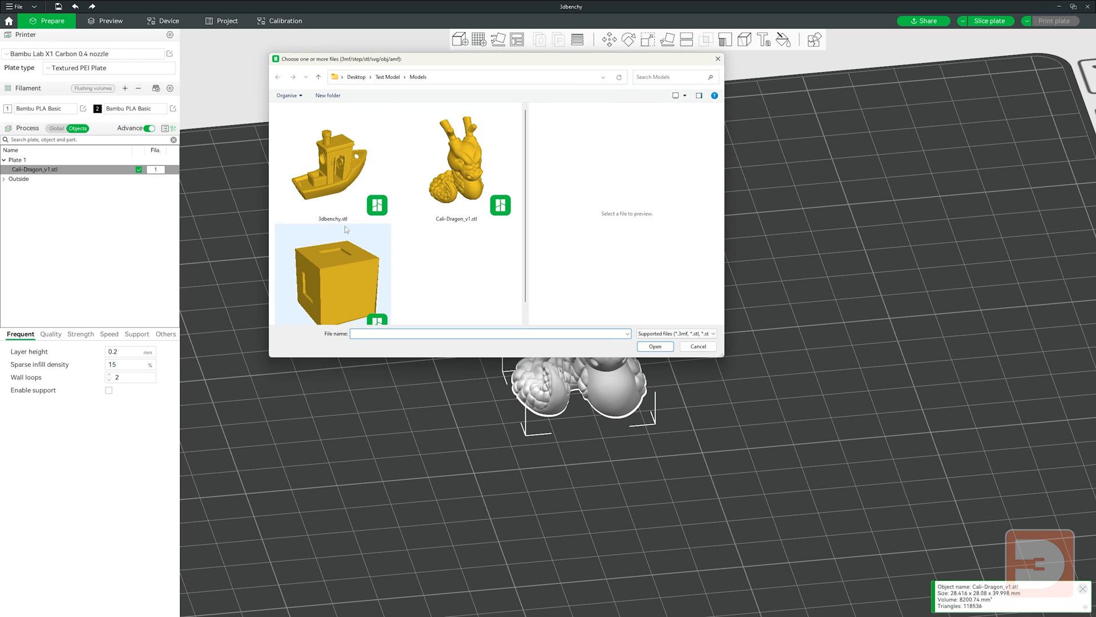
left_click(328, 184)
left_click(656, 347)
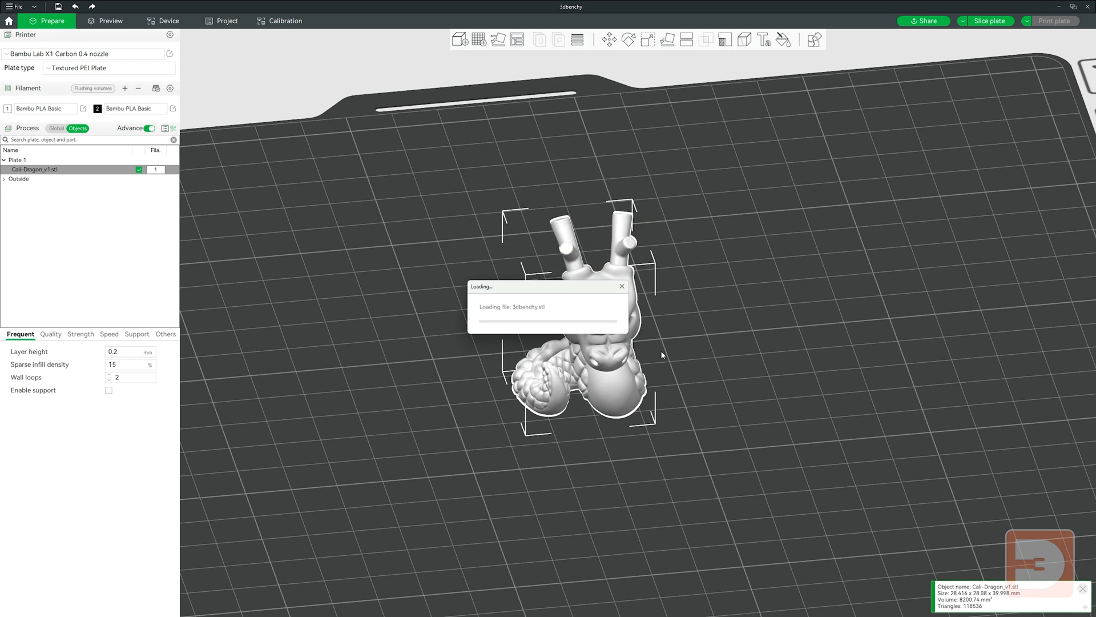
left_click_drag(633, 248, 744, 249)
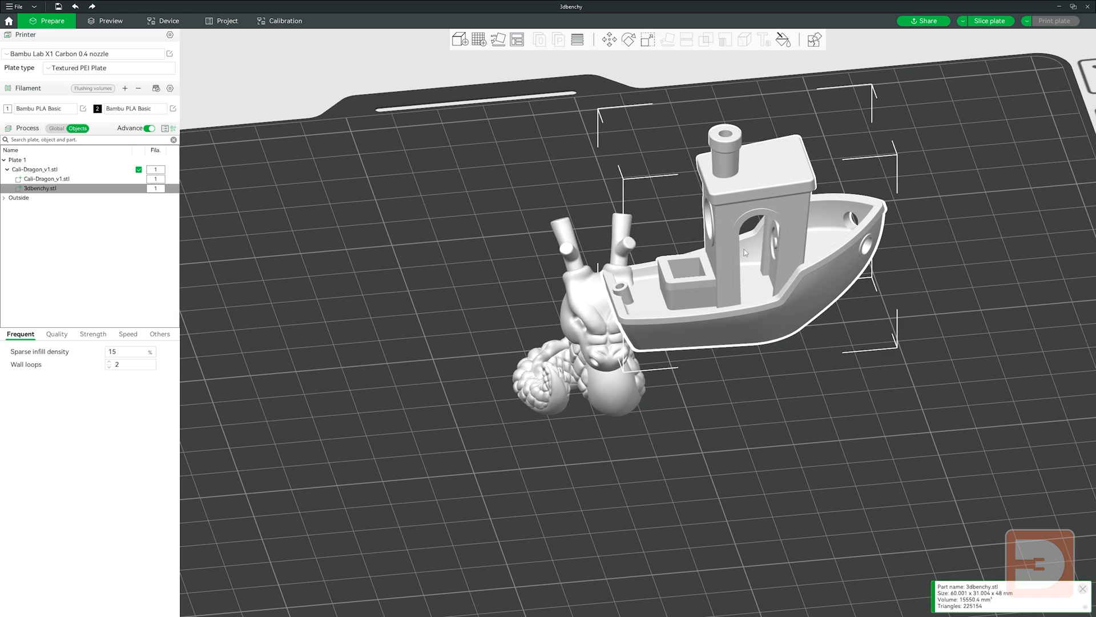
Step: Lower the boat part along the Z axis with the Move tool to just above the plate
left_click_drag(761, 327, 770, 409)
left_click_drag(705, 285, 702, 278)
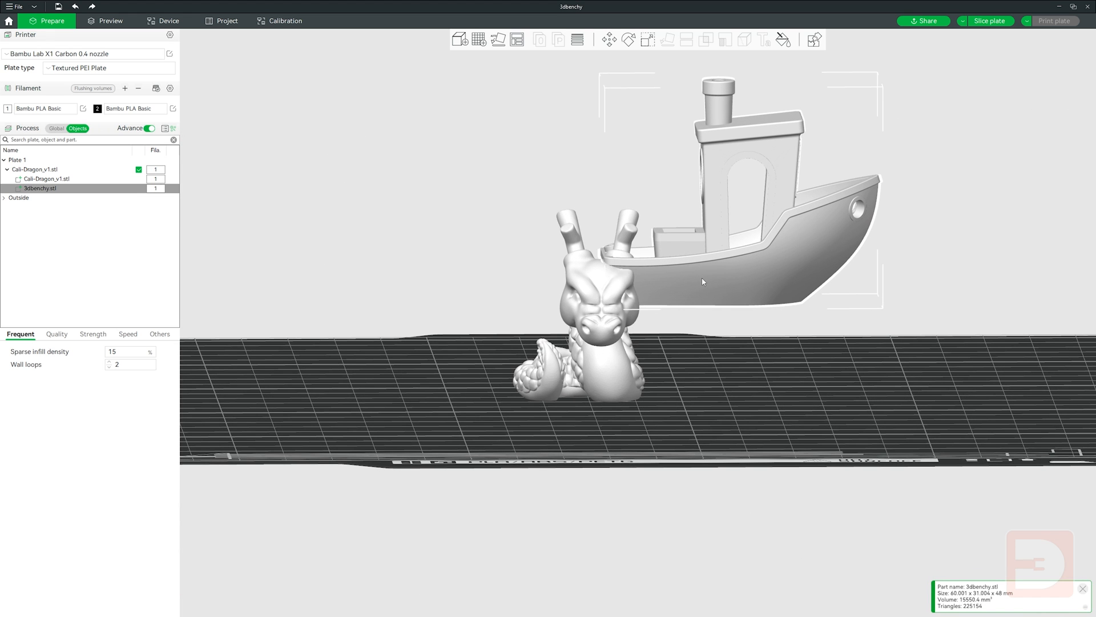
left_click(612, 40)
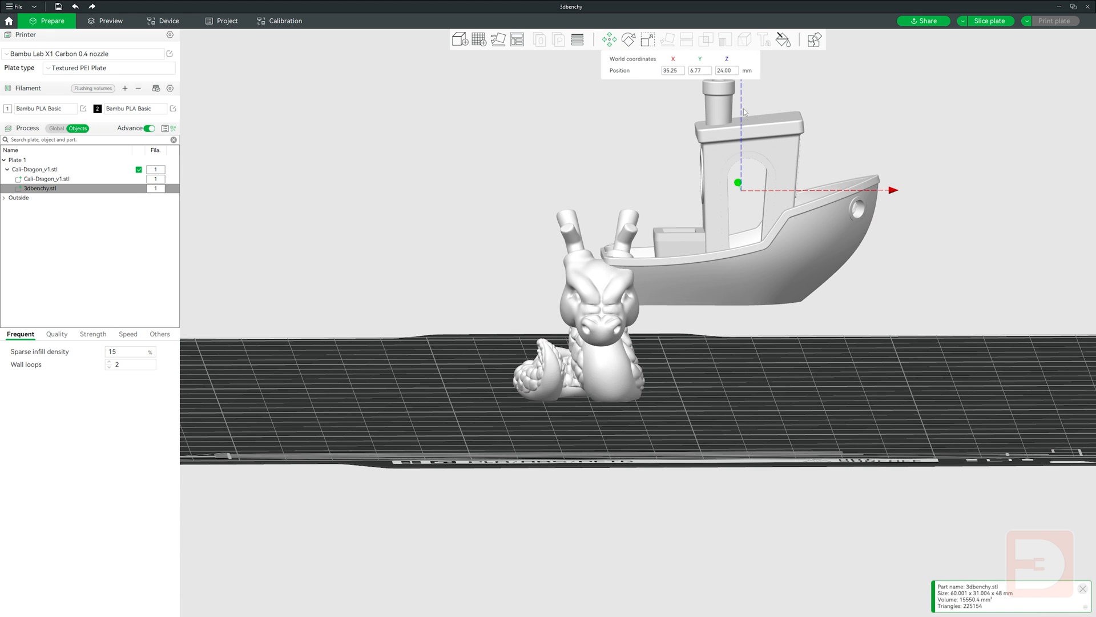
key("0")
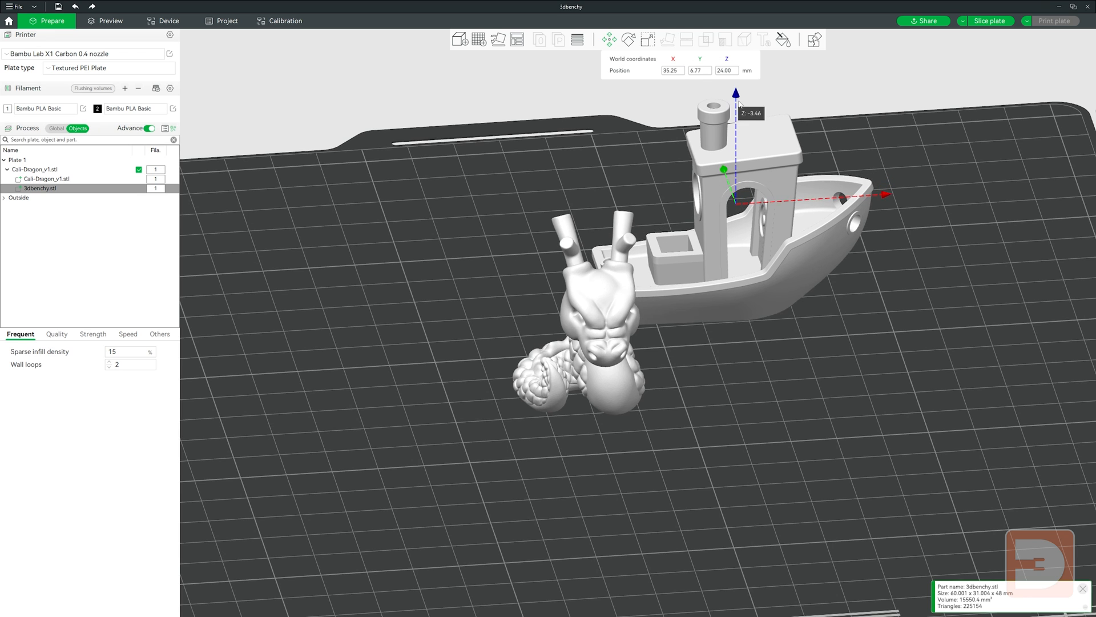
left_click_drag(739, 103, 739, 157)
left_click_drag(720, 219, 744, 316)
mouse_move(767, 469)
left_mouse_down()
mouse_move(751, 449)
mouse_move(771, 470)
left_mouse_up()
Step: Slice the plate and examine the boat's attachment to the dragon and its gap to the plate from the front
left_click(993, 21)
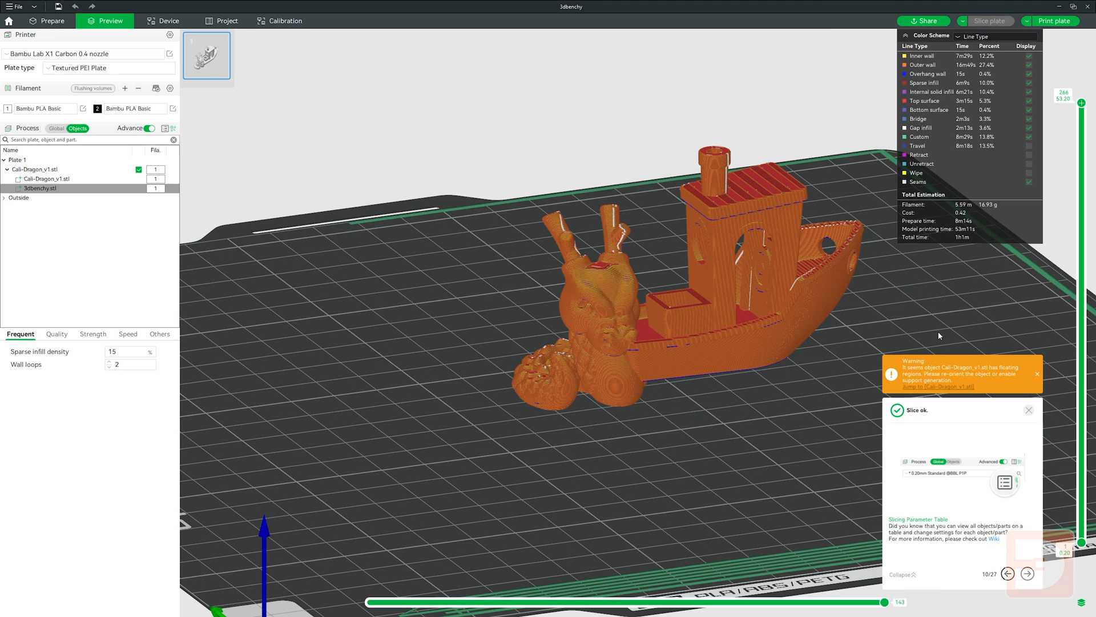
key("3")
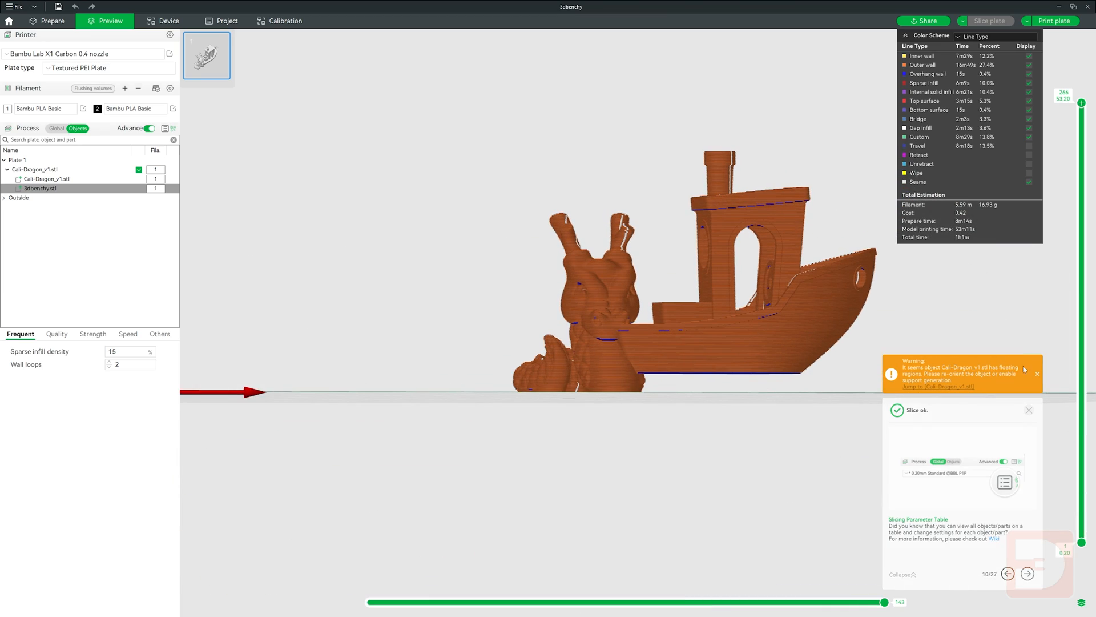
key("0")
left_click_drag(1082, 103, 1025, 110)
scroll(706, 156, "up", 2)
scroll(707, 158, "down", 4)
Step: Return to model preparation and delete the 3dbenchy.stl part from the dragon object
left_click(50, 23)
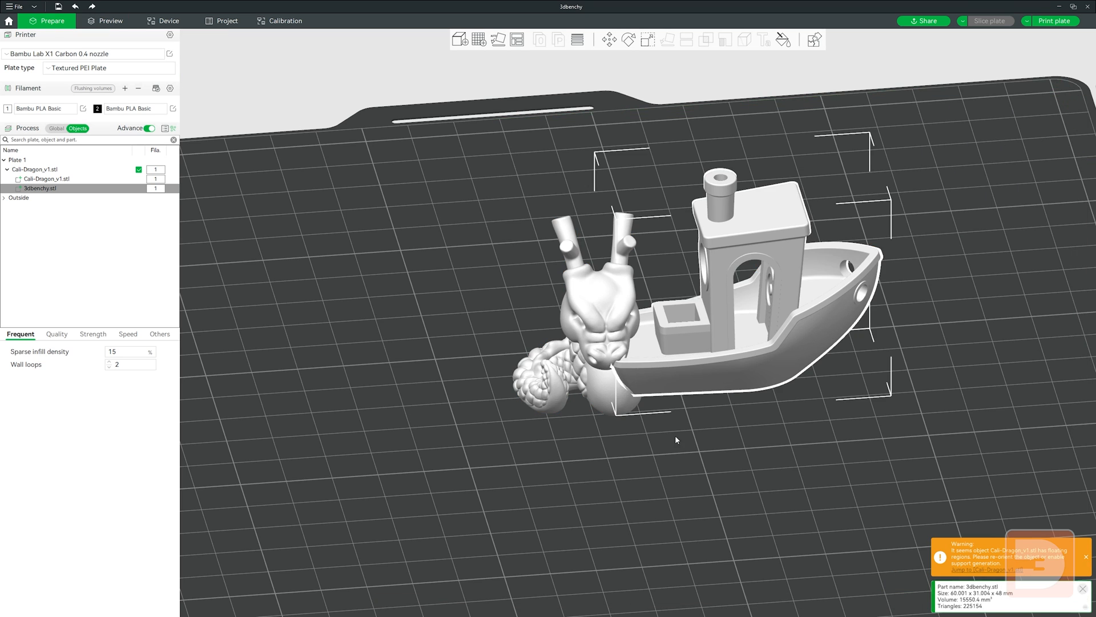
left_click_drag(669, 412, 701, 488)
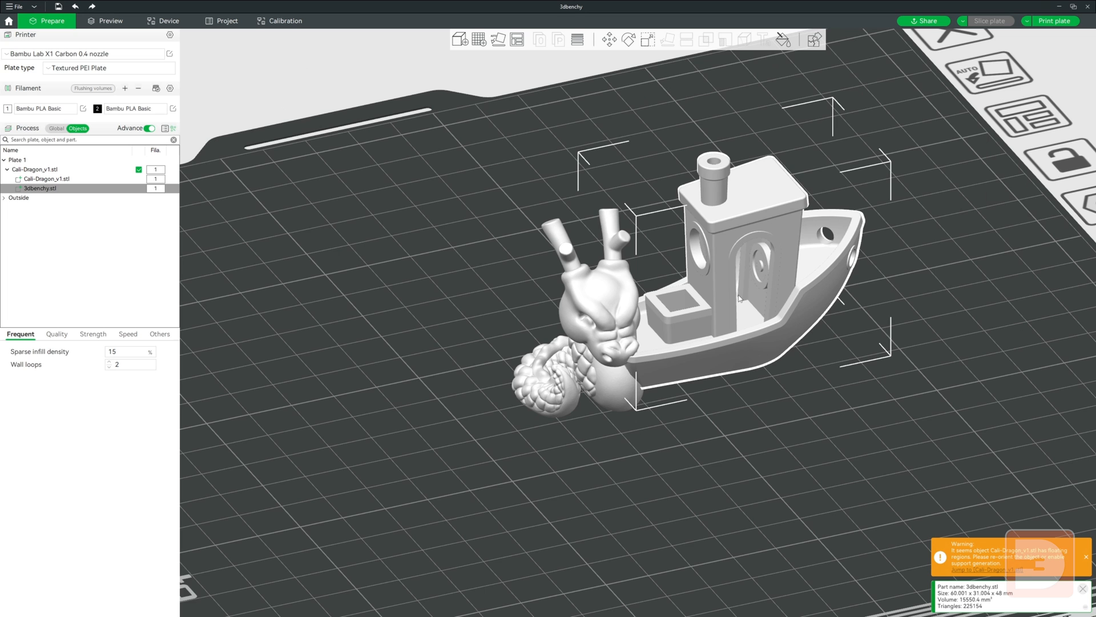
left_click(44, 190)
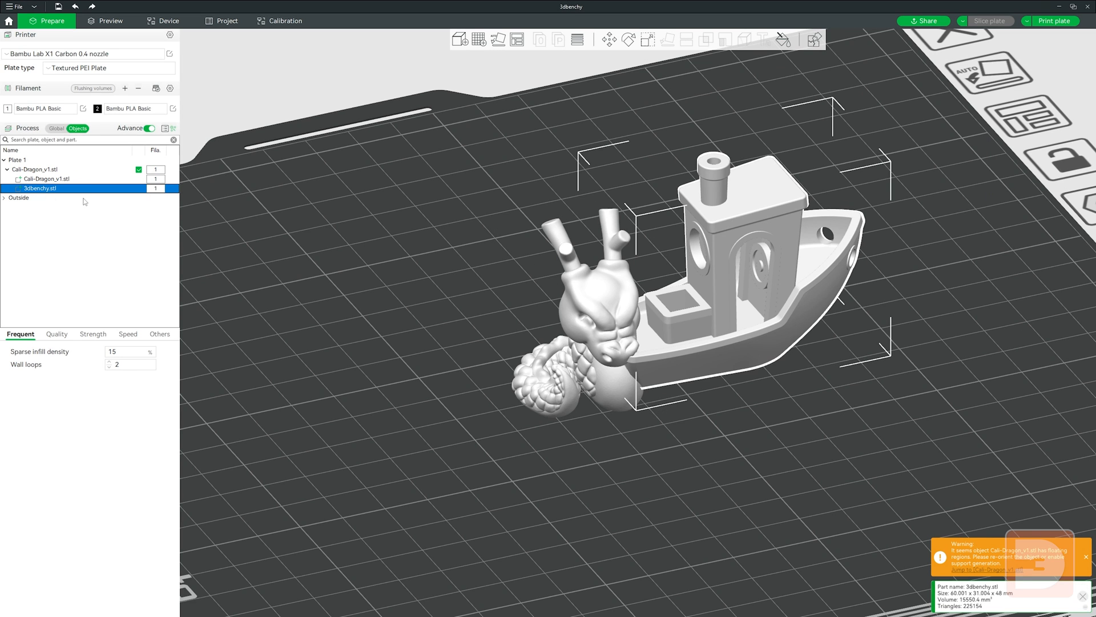
key("Delete")
left_click(697, 369)
Step: Add a cube negative part to the dragon object and move it to overlap the dragon's side away from the curled tail
right_click(582, 320)
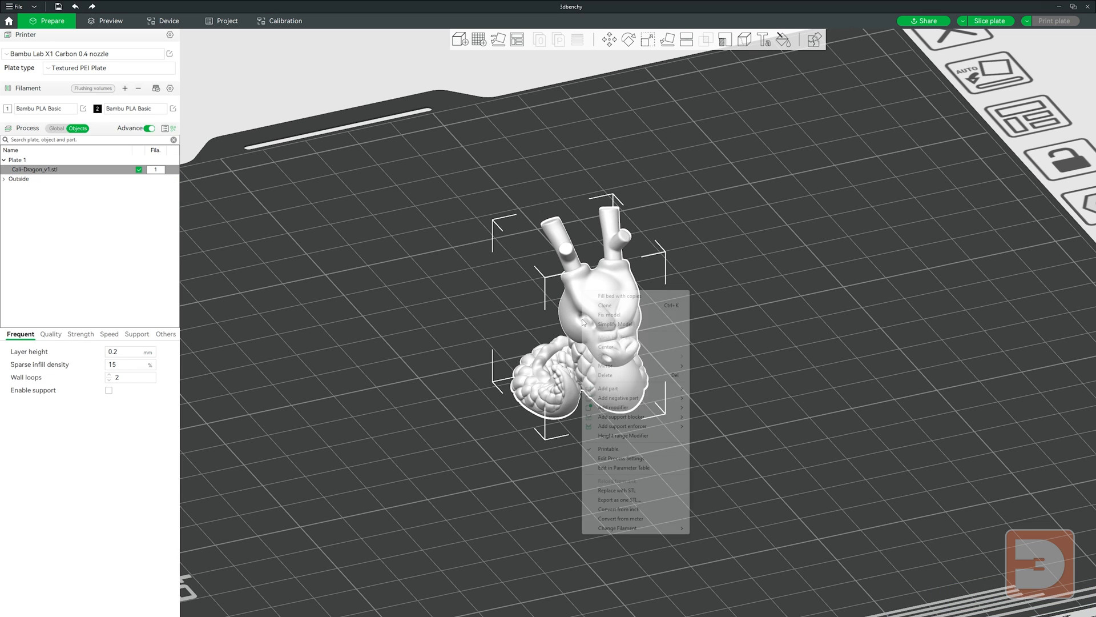
mouse_move(662, 401)
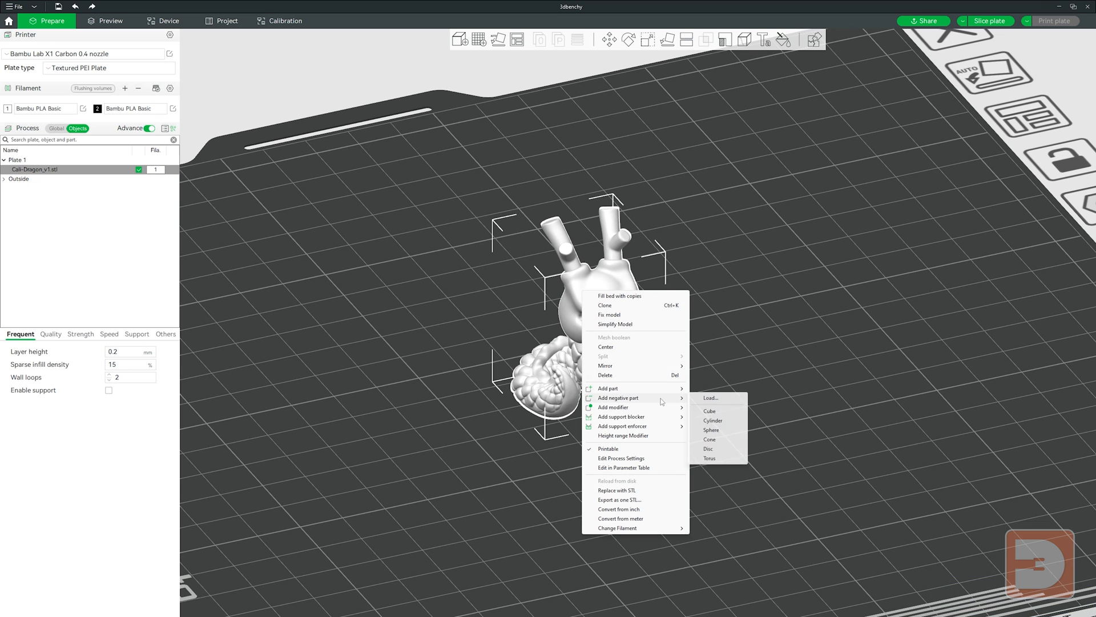
left_click(724, 411)
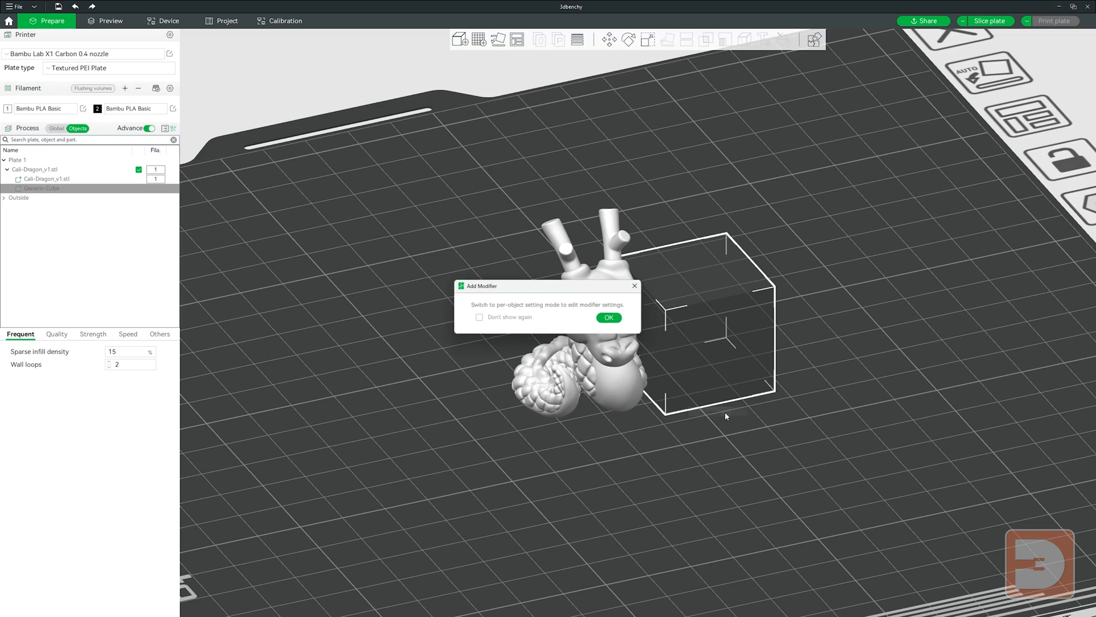
left_click(609, 318)
left_click_drag(715, 326, 692, 345)
mouse_move(807, 283)
left_mouse_down()
mouse_move(770, 300)
mouse_move(800, 301)
left_mouse_up()
Step: Slice the plate, examine the cut the negative cube makes in the dragon, and return to model preparation
left_click(991, 22)
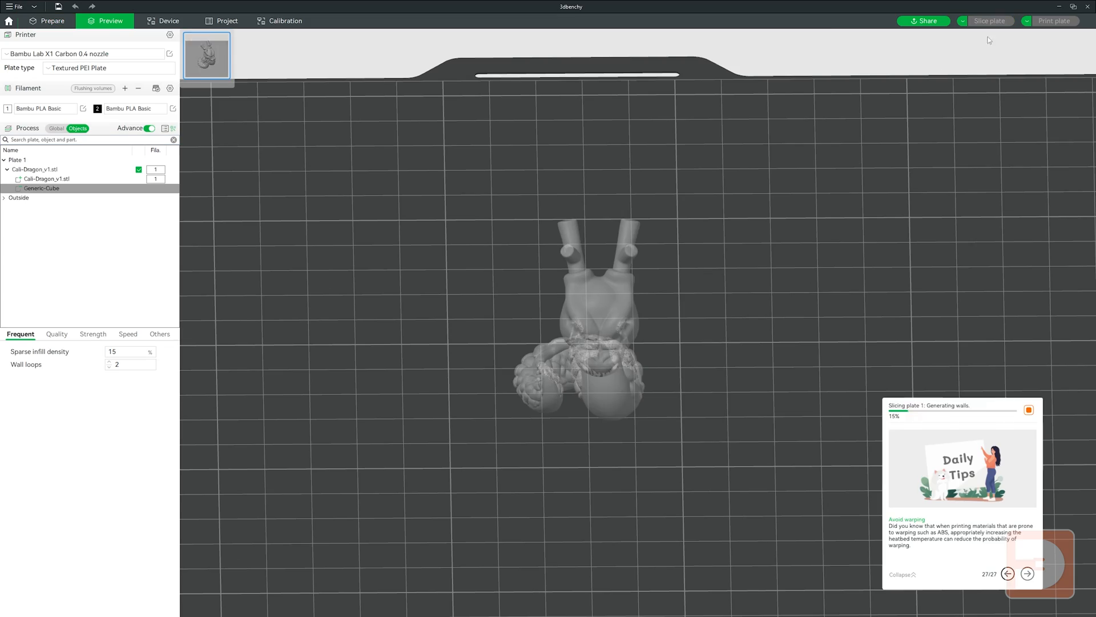
left_click_drag(713, 330, 769, 330)
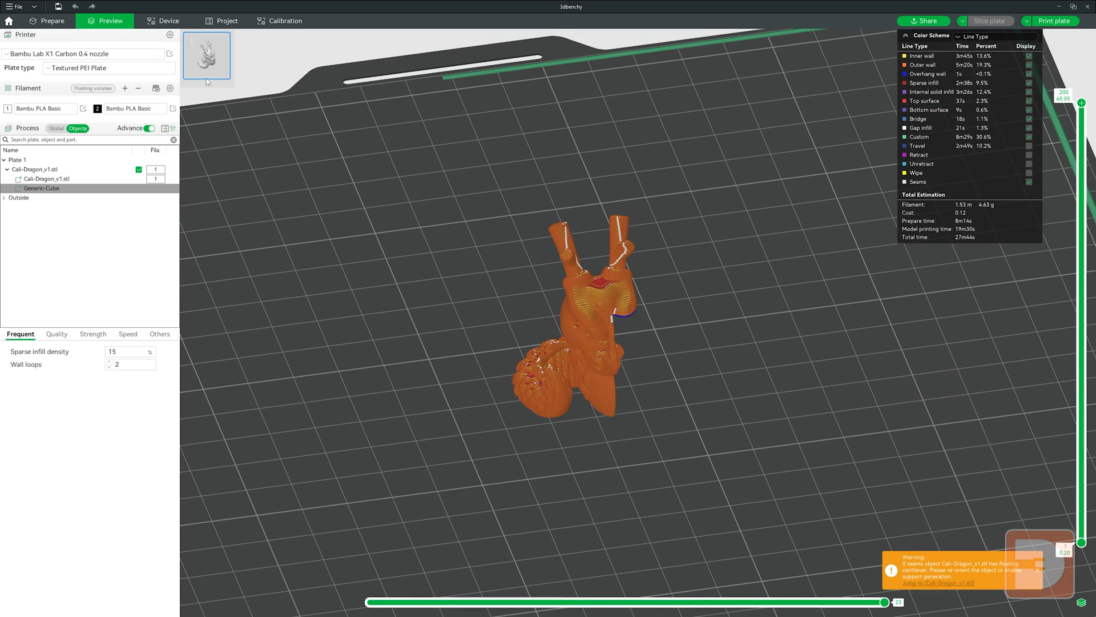
left_click(51, 20)
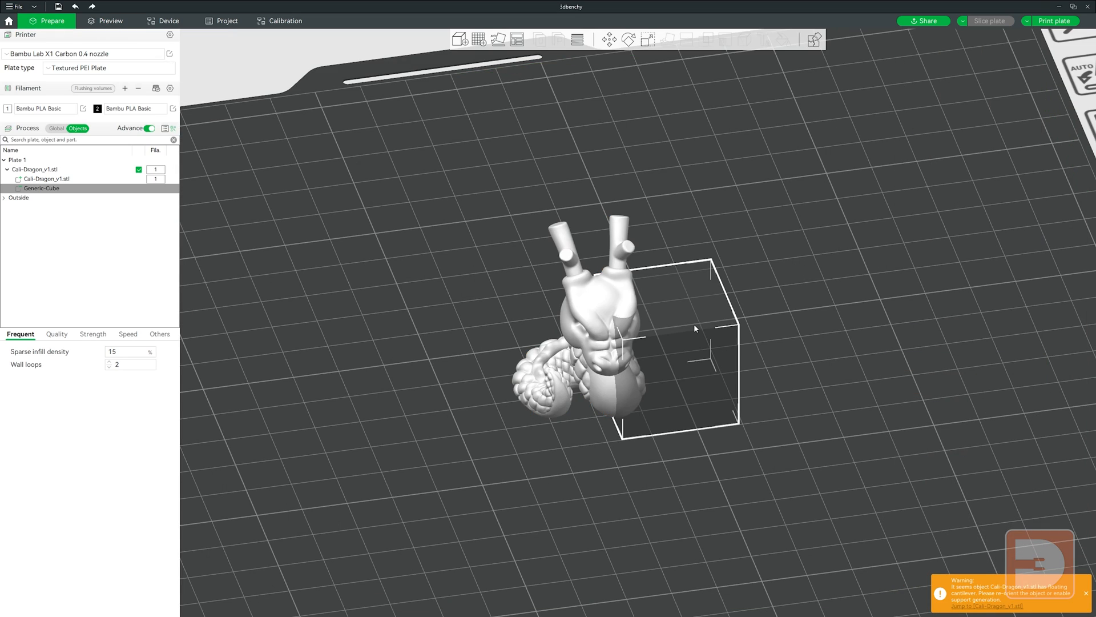
Step: Delete the negative cube and load 3dbenchy.stl as a negative part of the dragon object
key("Delete")
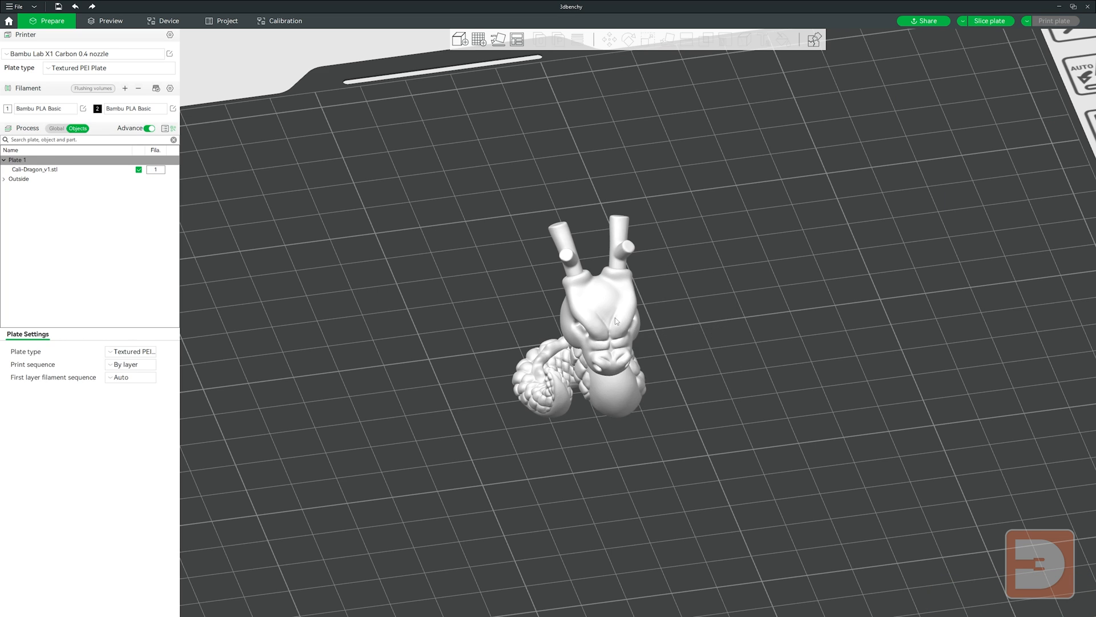
right_click(618, 321)
mouse_move(656, 397)
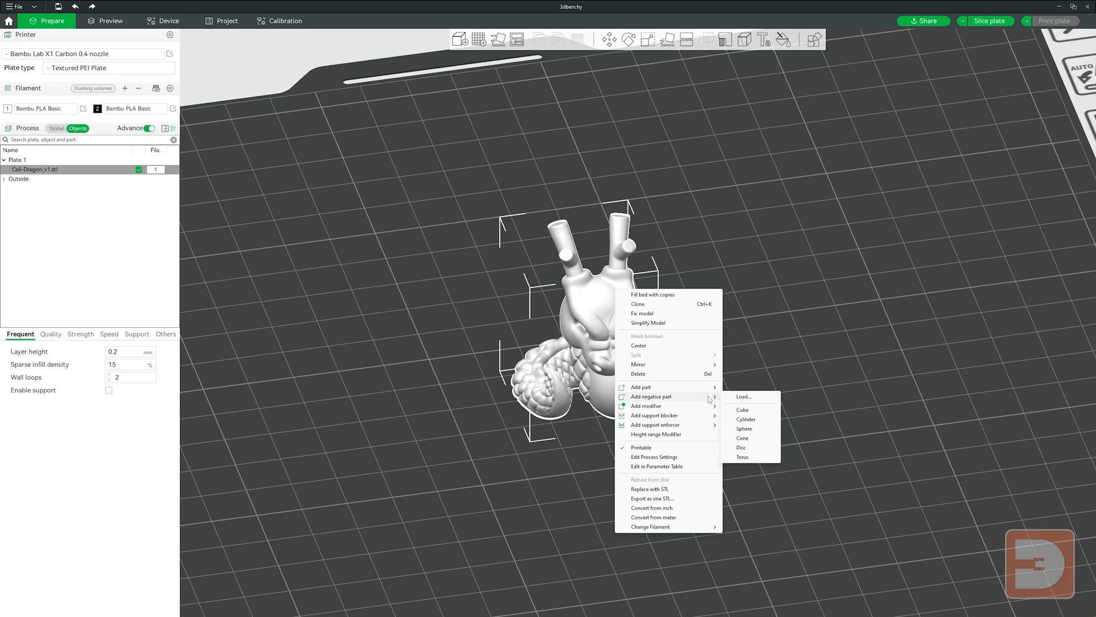
left_click(744, 396)
left_click(335, 171)
left_click(674, 372)
Step: Position the boat negative part so its stern overlaps the dragon, and lower it along the Z axis with the Move tool
left_click_drag(651, 264, 798, 251)
left_click_drag(662, 143, 657, 116)
left_click(610, 42)
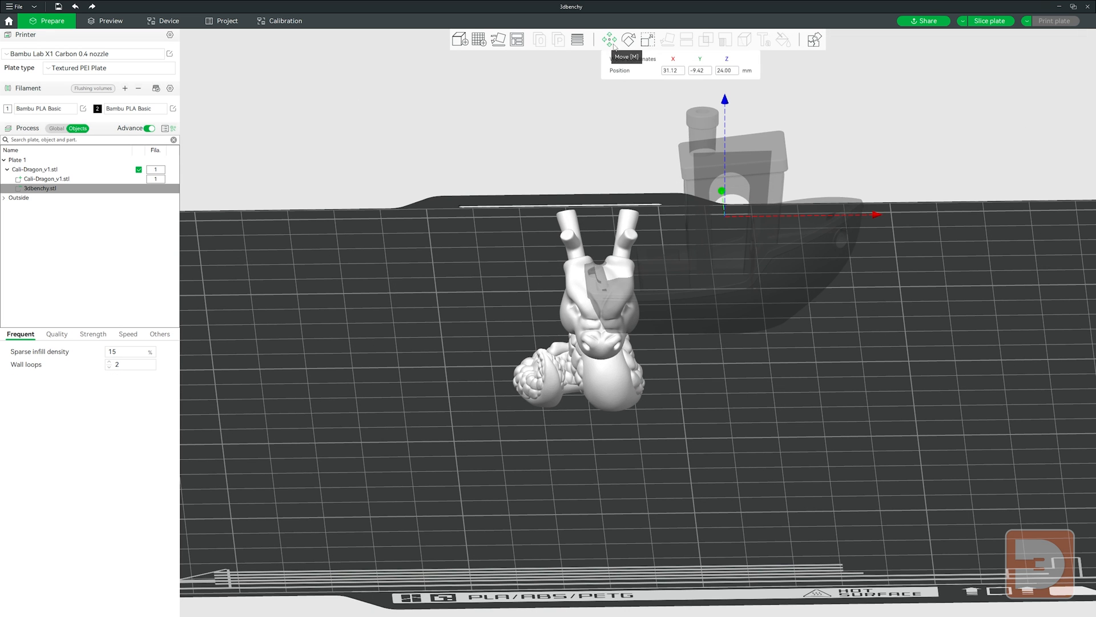
left_click_drag(725, 104, 734, 140)
Step: Slice the plate, examine the shape the negative boat removes from the dragon, and return to model preparation
left_click(990, 23)
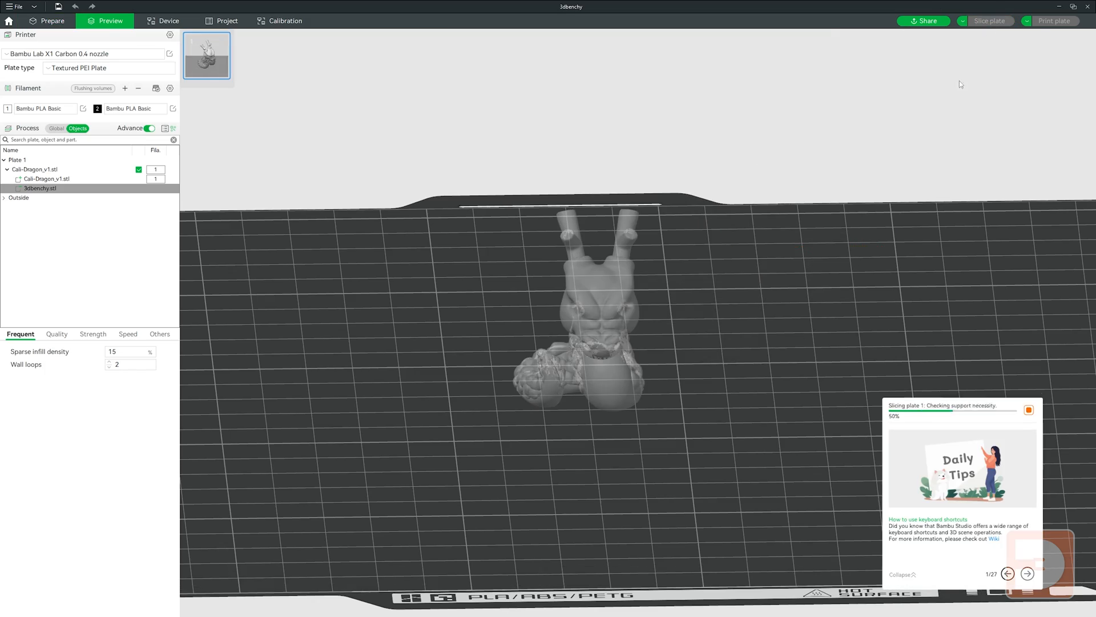
mouse_move(811, 350)
left_mouse_down()
mouse_move(765, 342)
mouse_move(824, 348)
mouse_move(812, 371)
left_mouse_up()
left_click(60, 20)
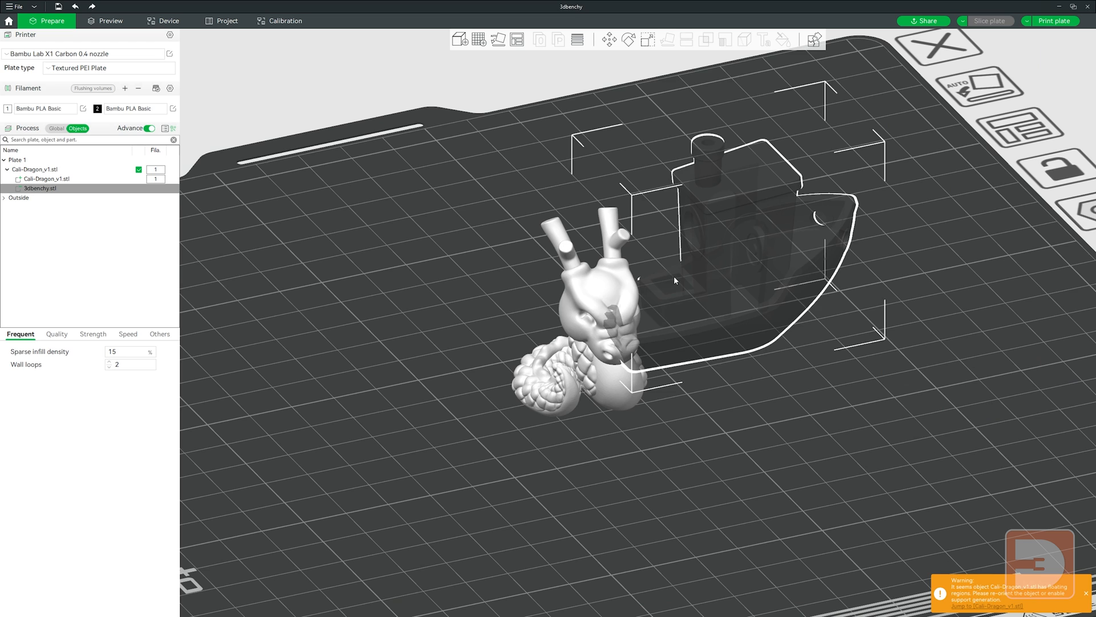
Step: Delete the 3dbenchy.stl negative part and add a cube modifier to the dragon object
key("ctrl+z")
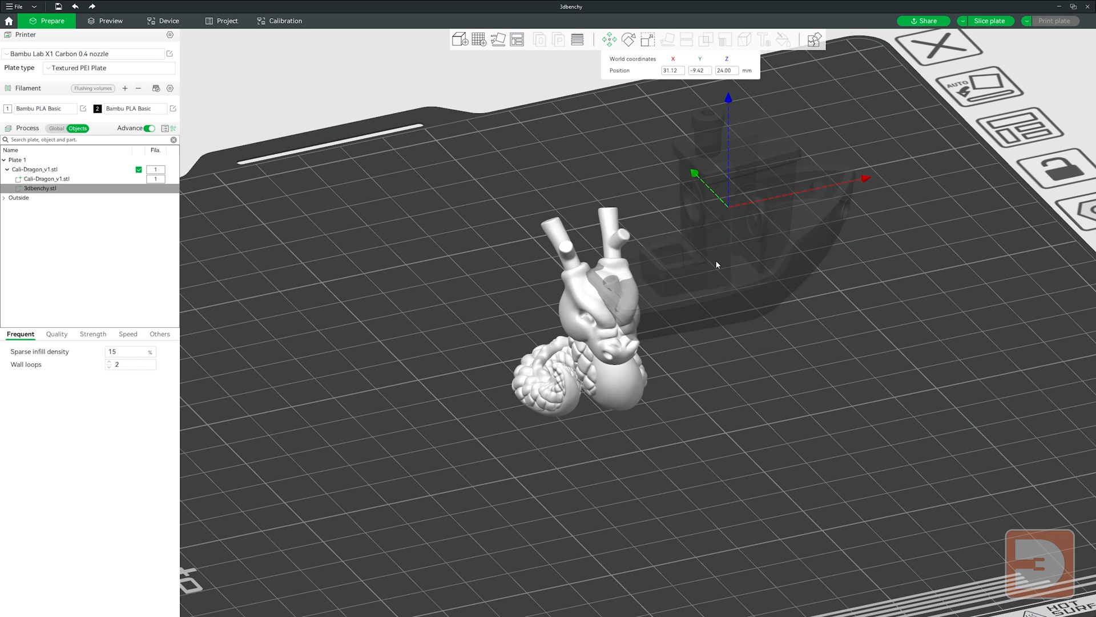
key("Delete")
right_click(609, 274)
mouse_move(685, 392)
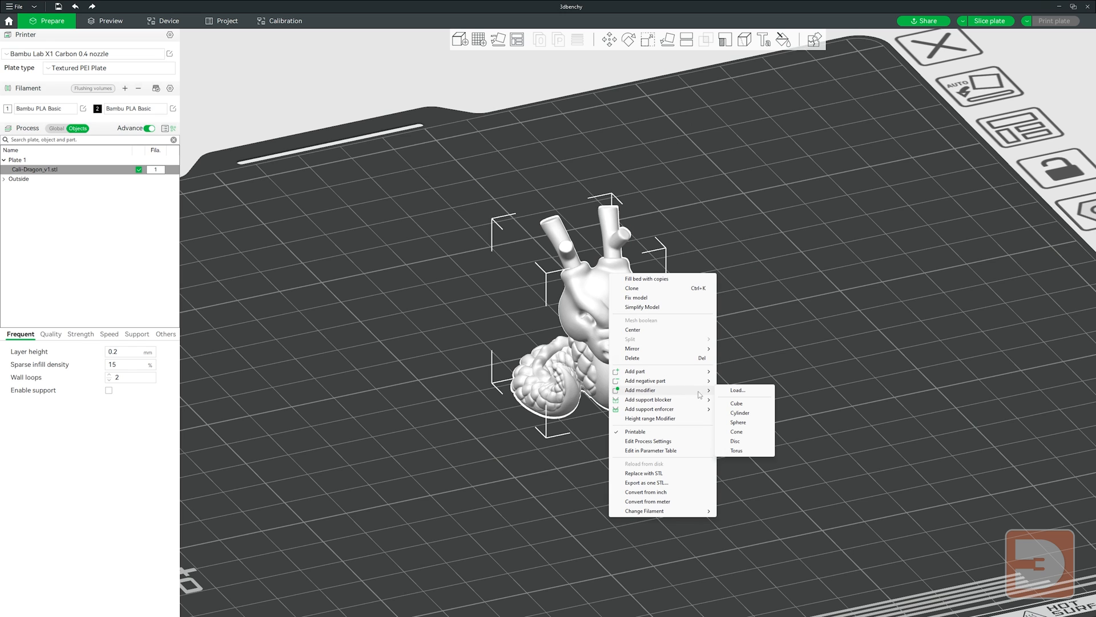
left_click(736, 404)
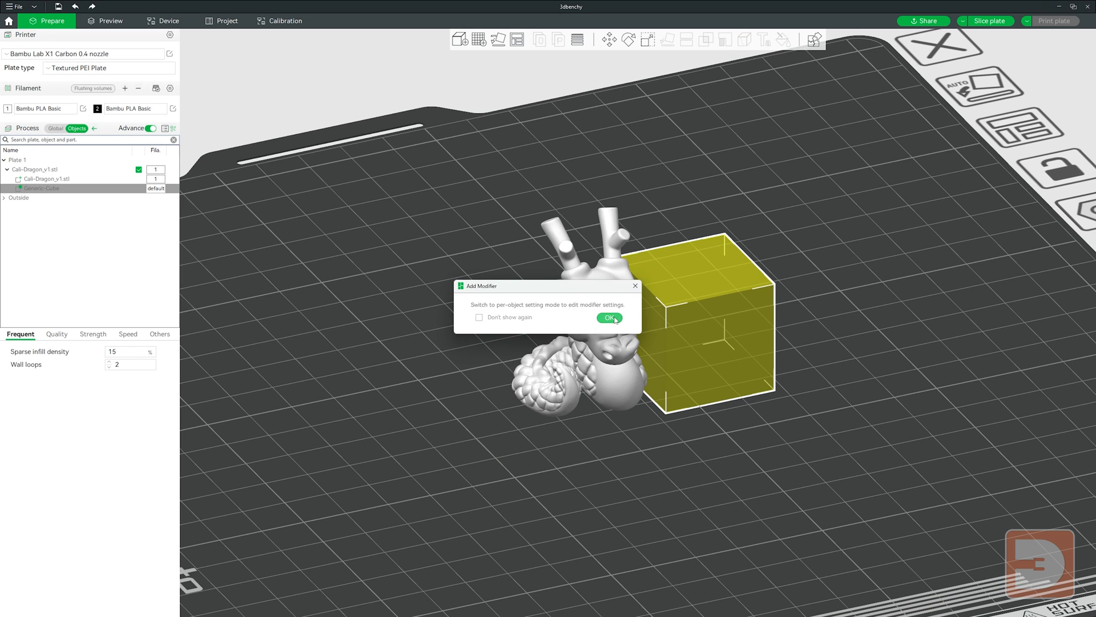
left_click(615, 319)
Step: Move the modifier cube over the dragon's side away from the tail, and slice the plate to examine its effect
left_click_drag(721, 314, 690, 336)
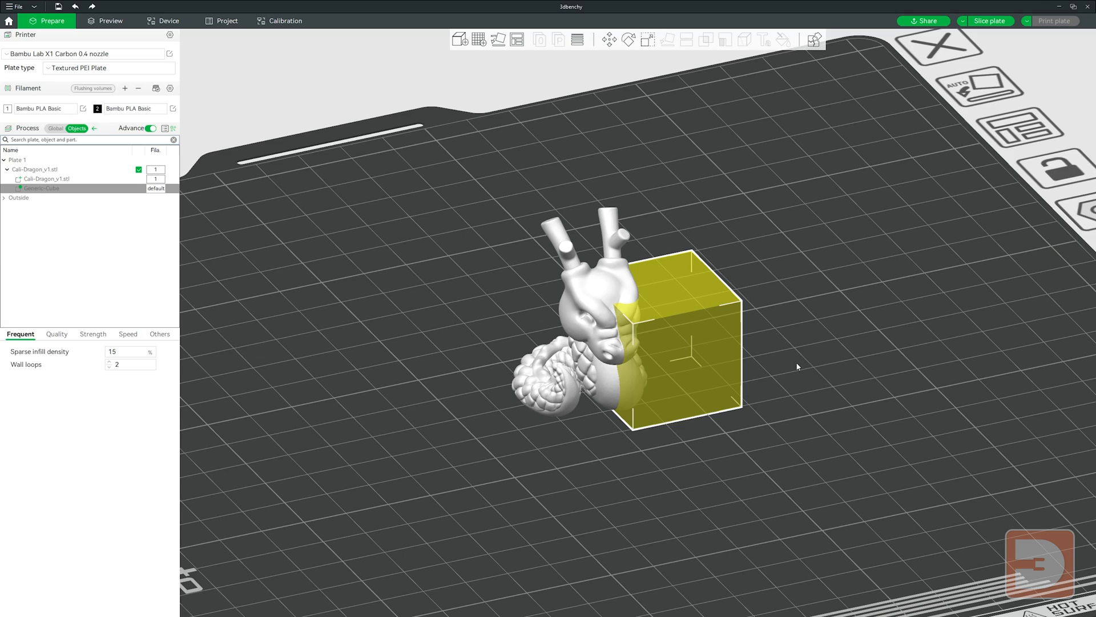
left_click(990, 21)
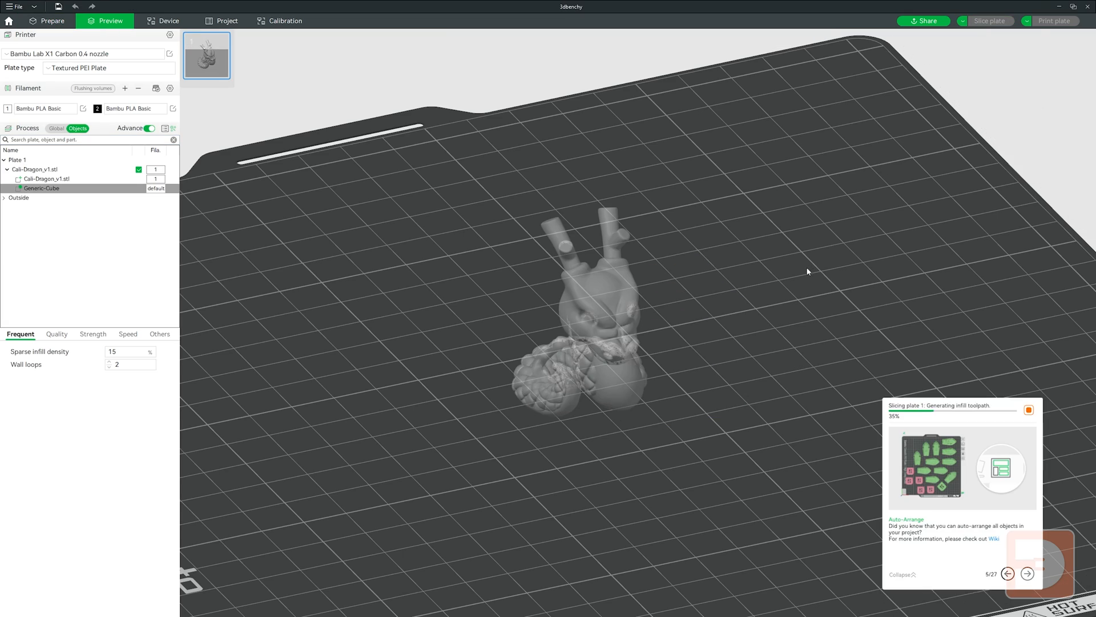
left_click_drag(806, 274, 854, 273)
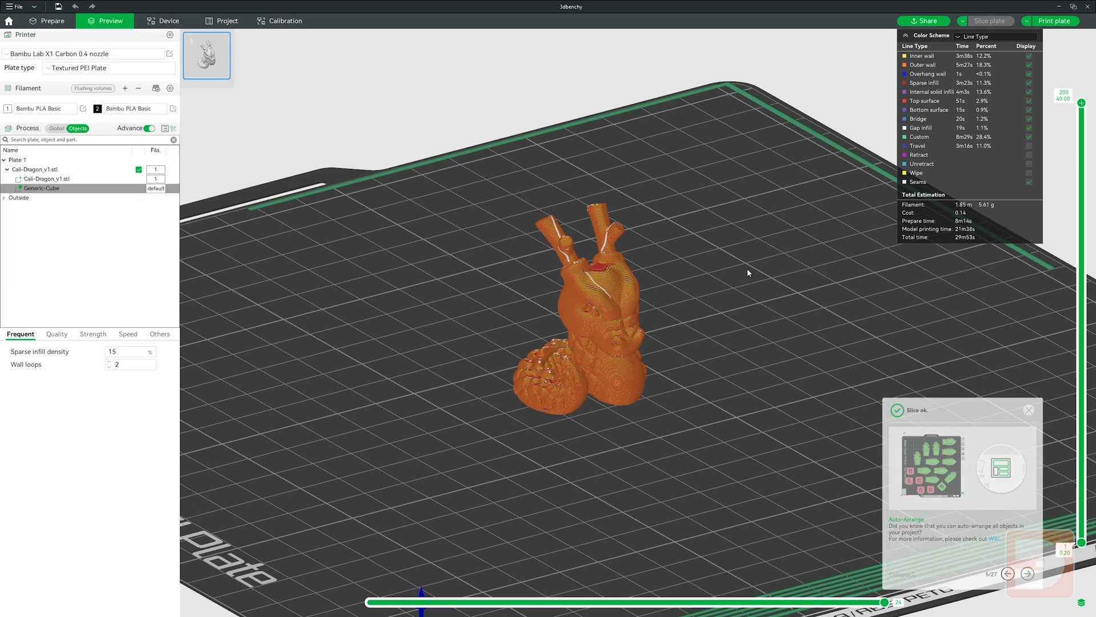
key("Tab")
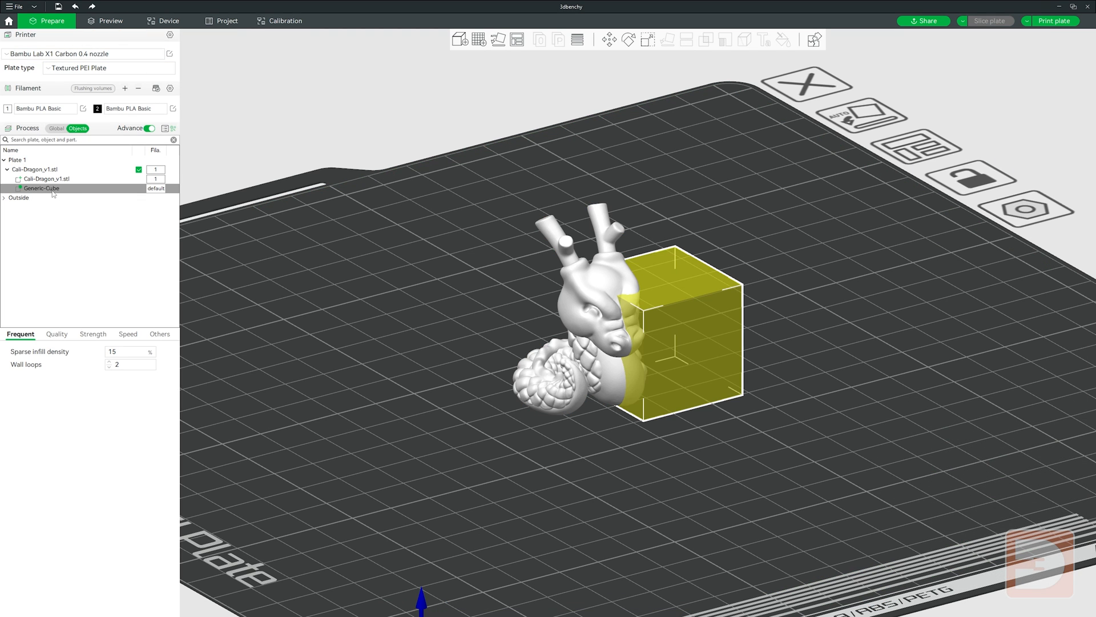
Step: Select the cube modifier and look through its Others, Speed, Strength, Quality and Frequent settings
left_click(46, 241)
left_click(39, 191)
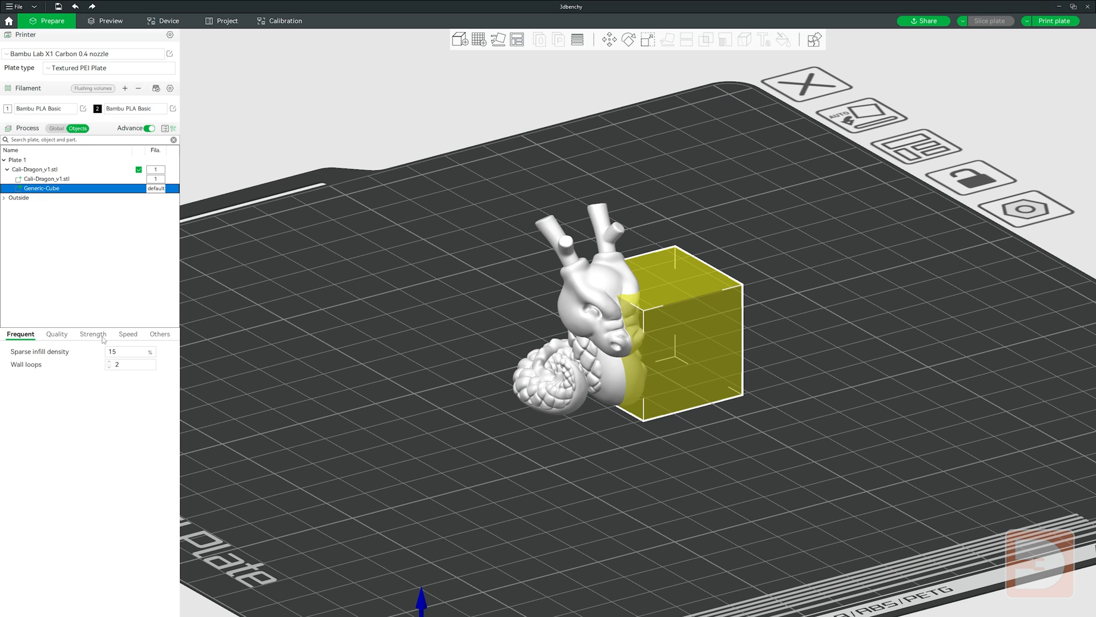
left_click(161, 336)
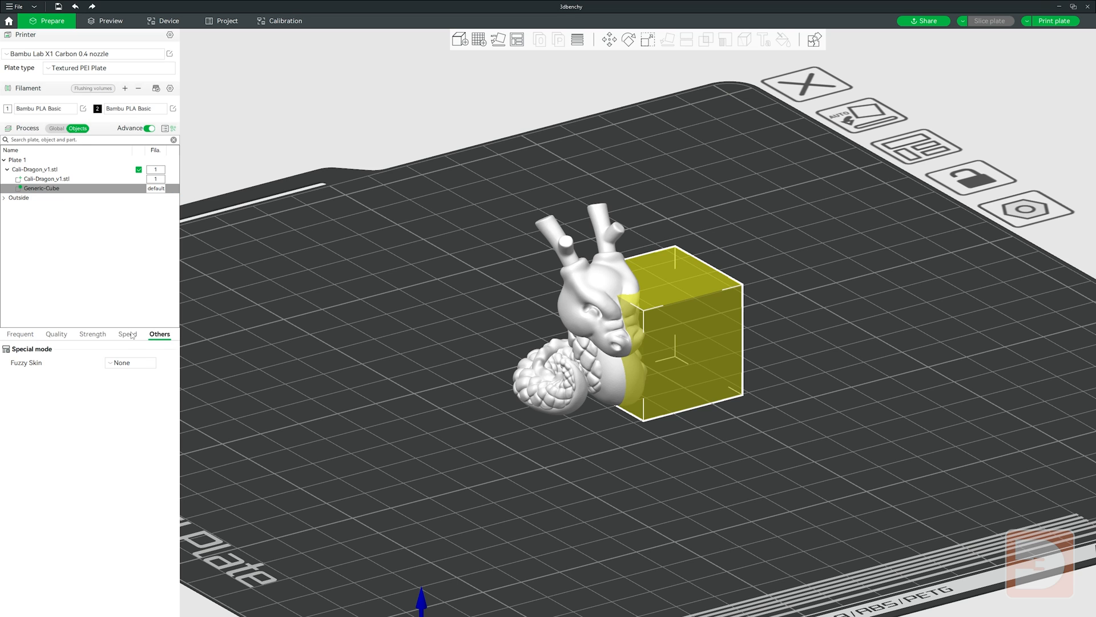
left_click(129, 335)
left_click(94, 334)
left_click(57, 334)
left_click(21, 334)
Step: Set the cube modifier's Fuzzy Skin mode to Contour
left_click(157, 338)
left_click(126, 364)
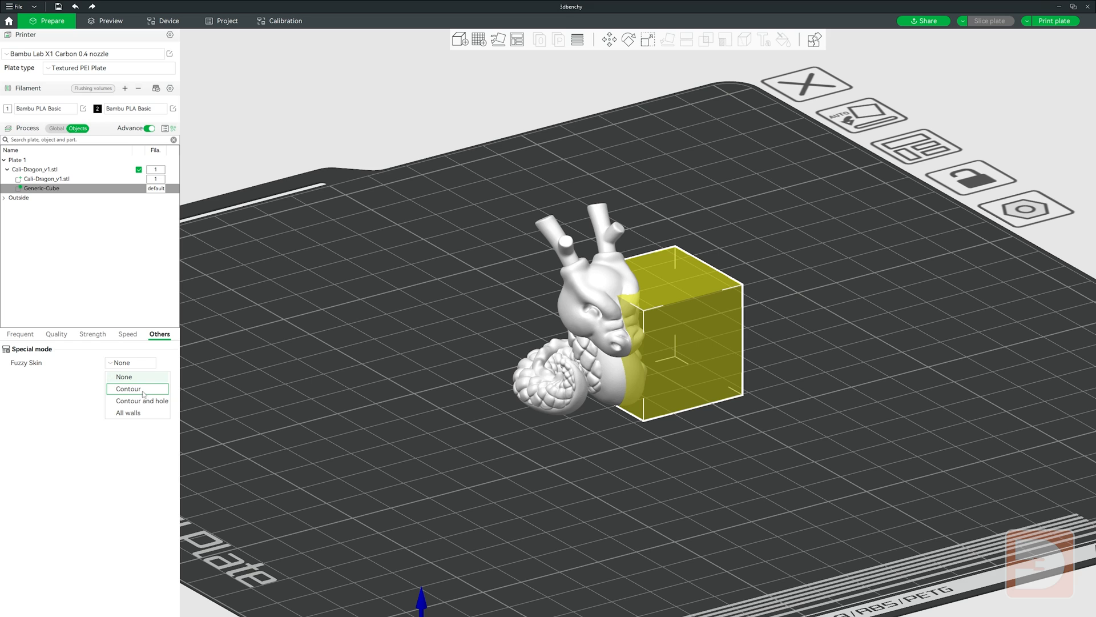
left_click(142, 390)
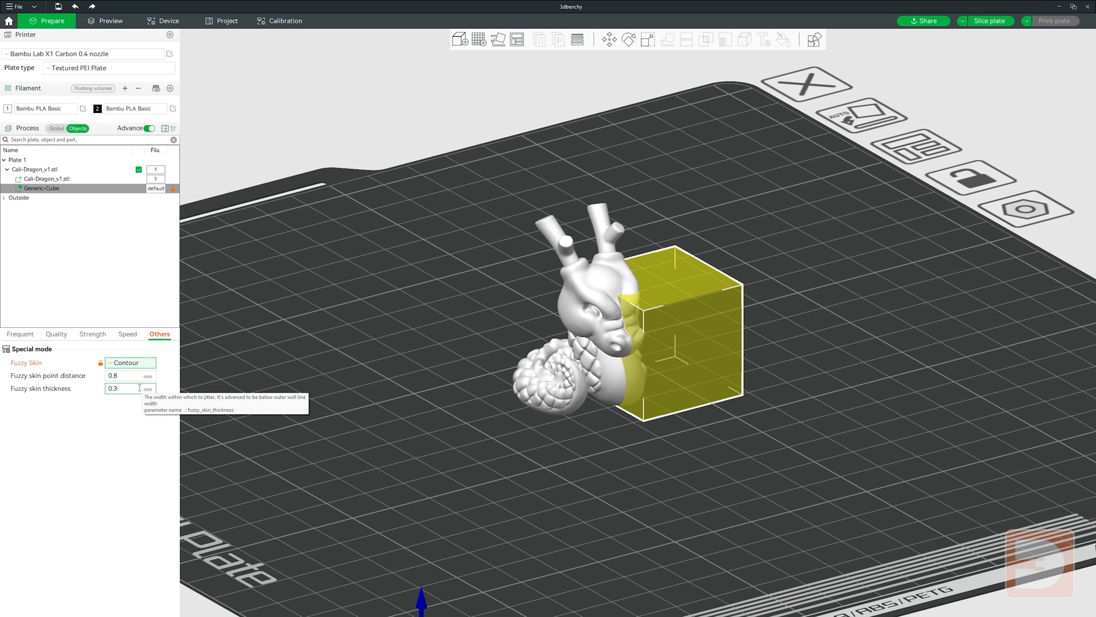
left_click(465, 400)
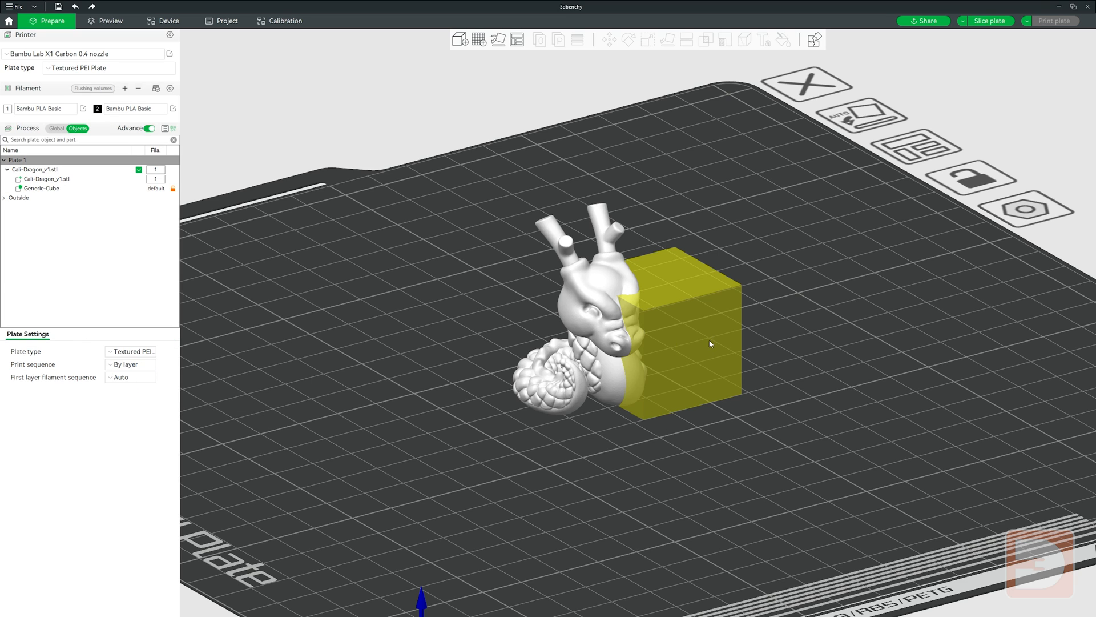
Step: Slice the plate and examine up close the dragon's surface where the fuzzy skin modifier overlaps it, then return to model preparation
left_click_drag(625, 396, 585, 444)
left_click(990, 20)
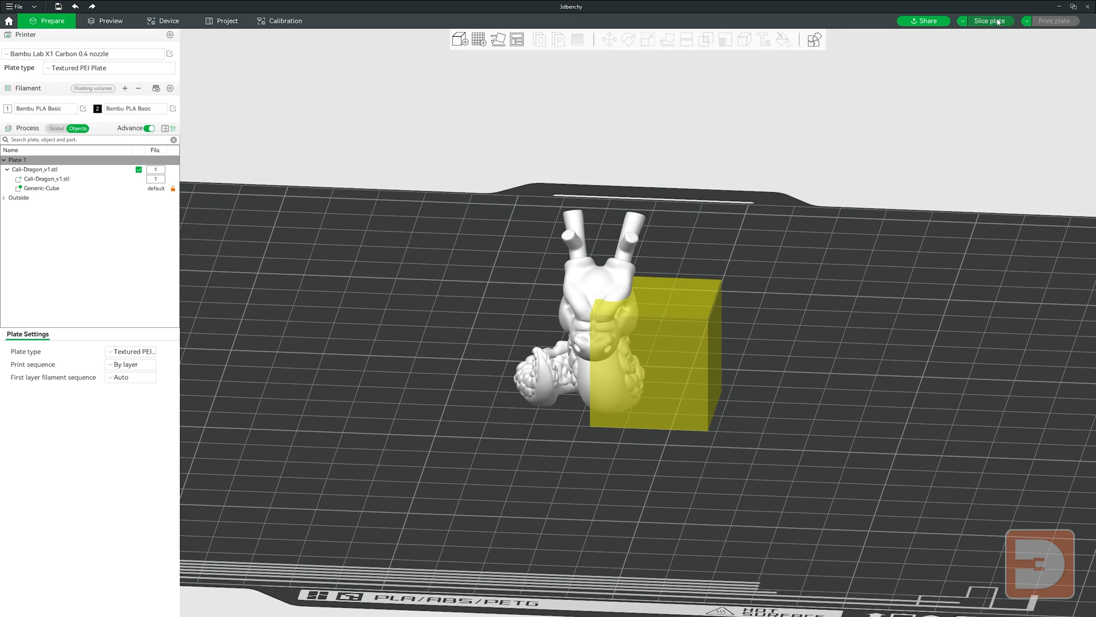
left_click_drag(794, 295, 828, 275)
scroll(826, 280, "up", 6)
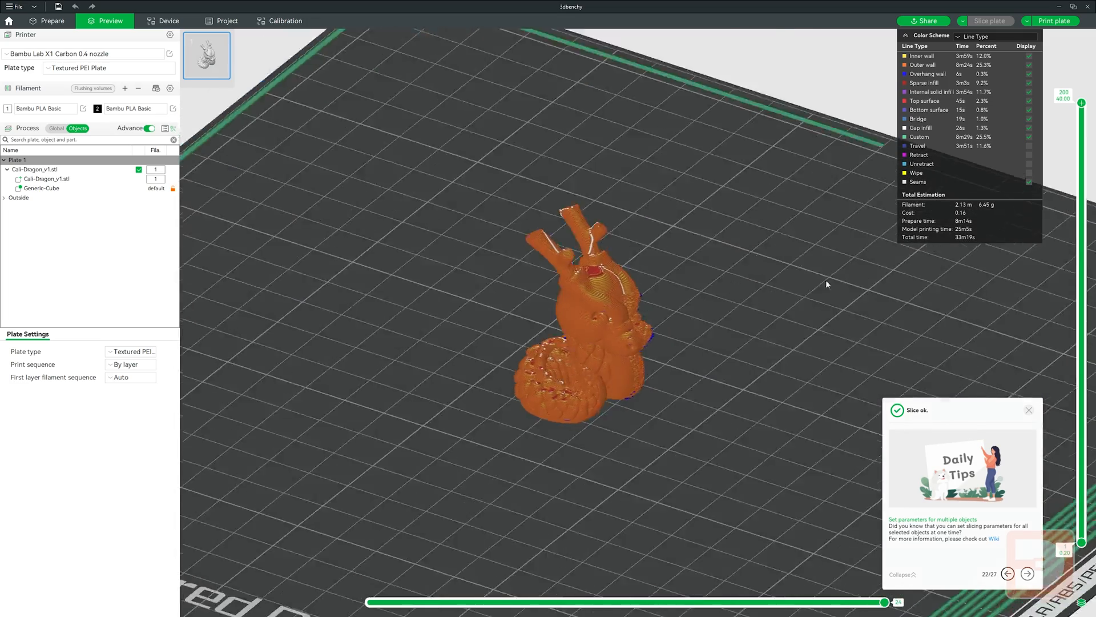
left_click_drag(773, 321, 754, 302)
scroll(754, 302, "down", 2)
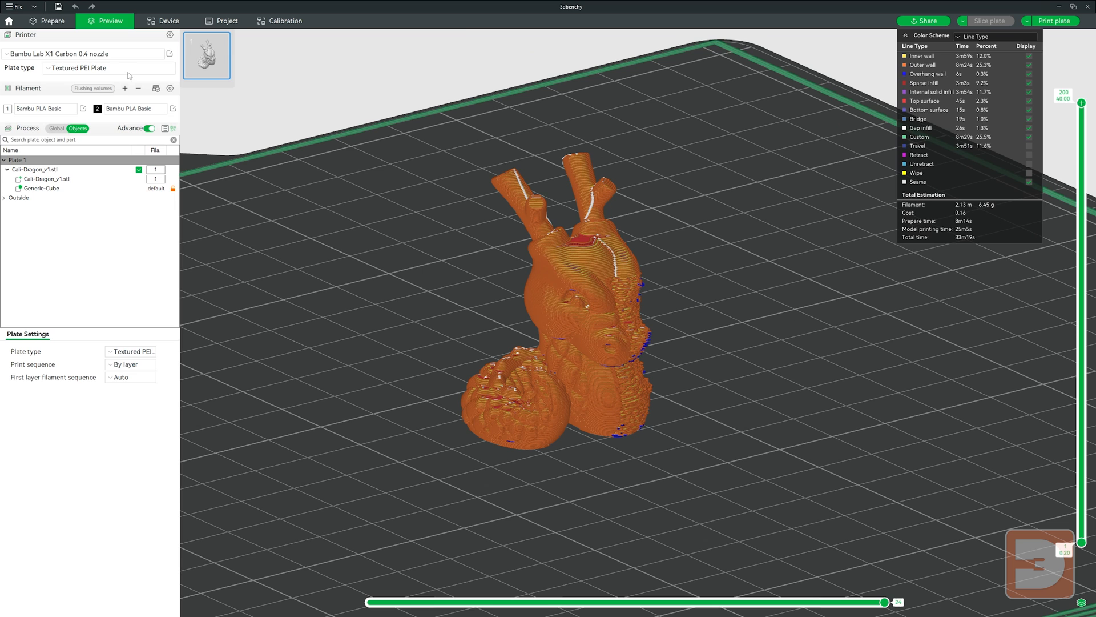
left_click(60, 22)
Step: Move the modifier cube over the dragon's curled tail, and slice the plate to examine where the fuzzy skin applies
left_click(748, 333)
left_click_drag(744, 329, 553, 366)
left_click(990, 20)
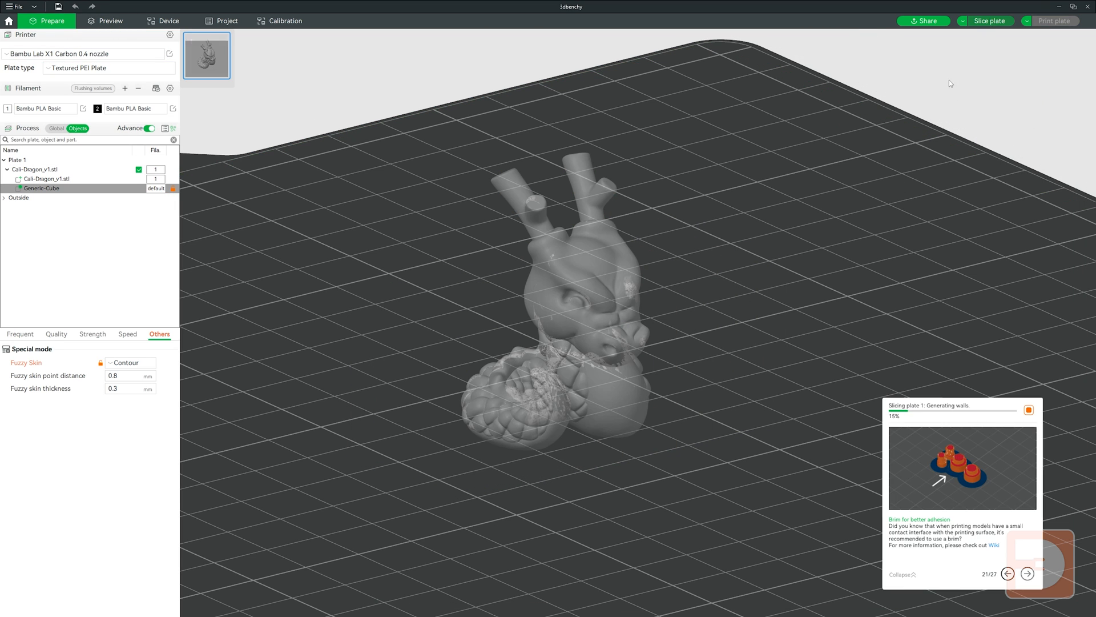
mouse_move(747, 342)
left_mouse_down()
mouse_move(736, 348)
mouse_move(756, 345)
mouse_move(735, 344)
mouse_move(748, 337)
left_mouse_up()
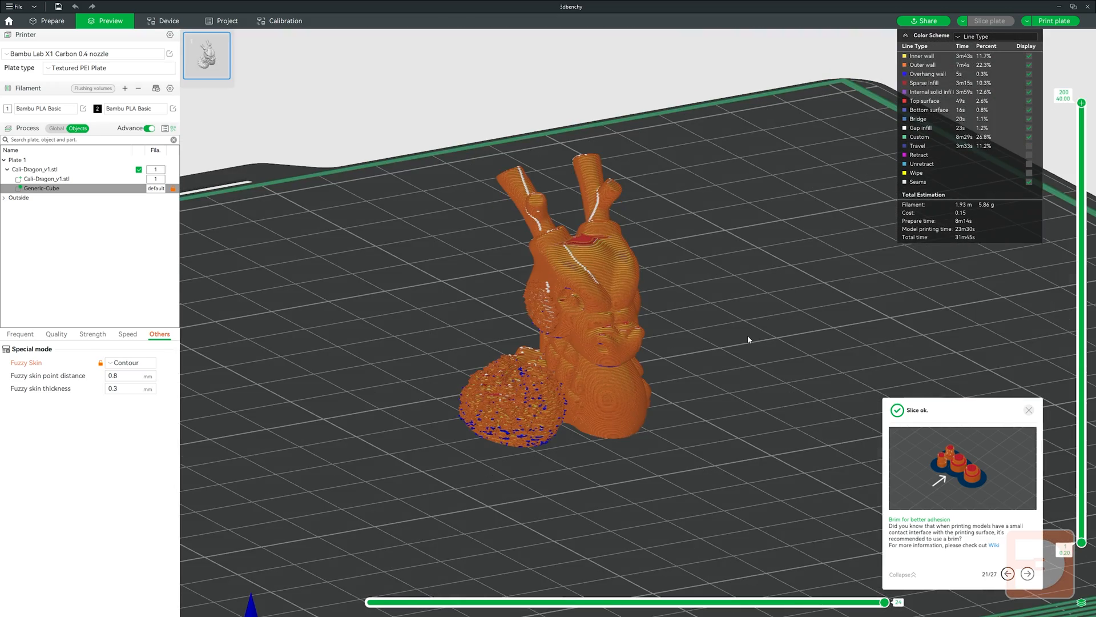
left_click(59, 21)
Step: Delete the cube modifier and add a cube support blocker to the dragon object
key("Delete")
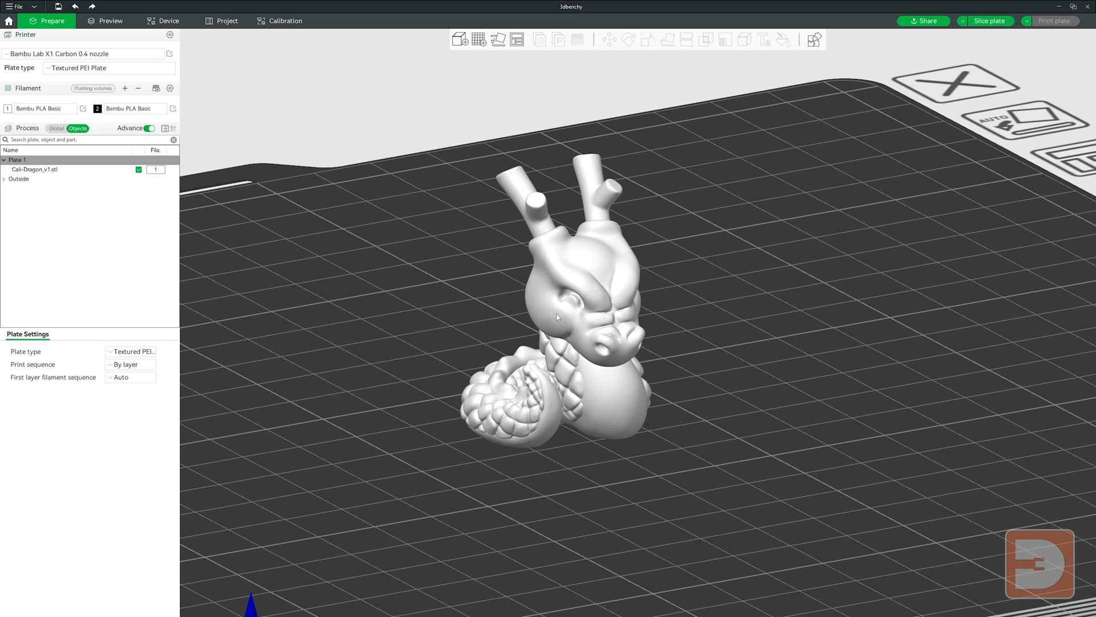
right_click(578, 289)
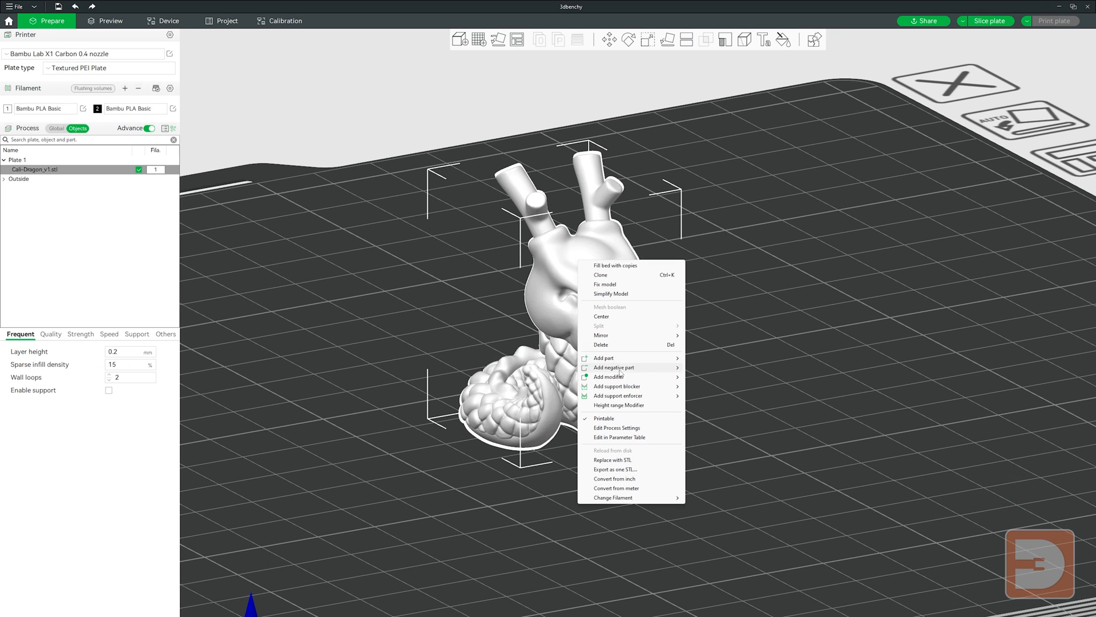
mouse_move(627, 391)
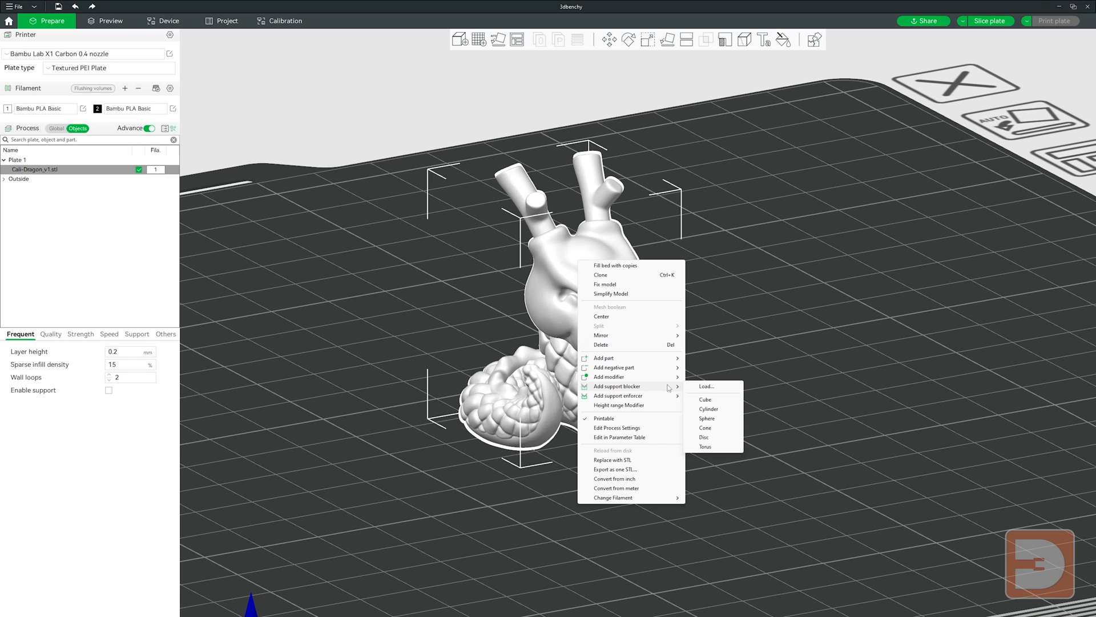
left_click(705, 399)
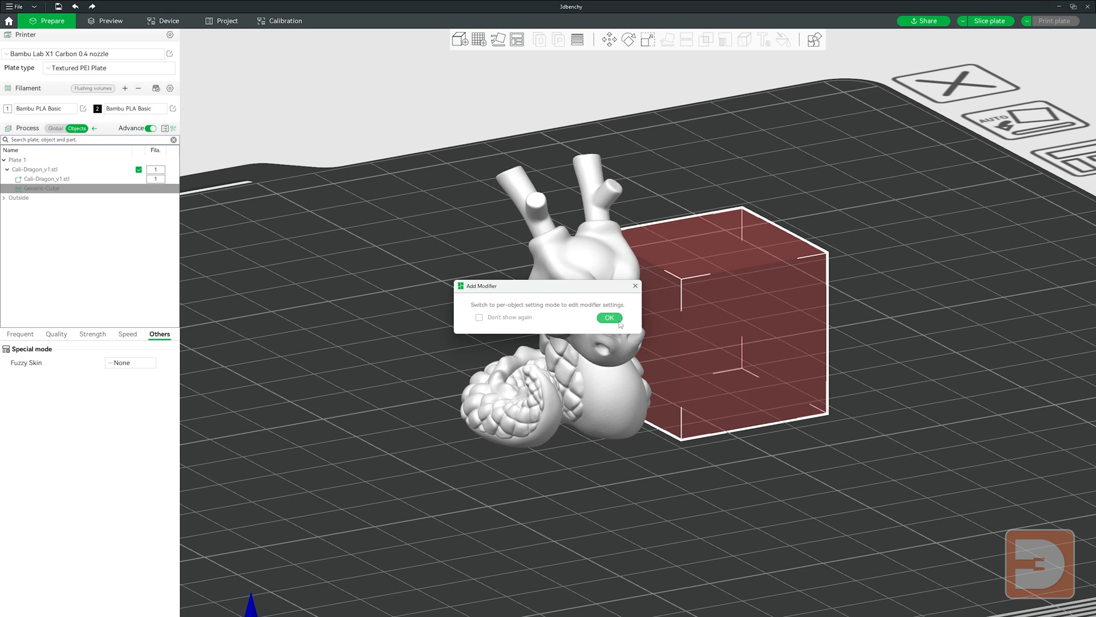
left_click(619, 321)
Step: Move the support blocker cube over the dragon's side away from the tail, and switch the process settings to Global
left_click_drag(761, 336, 729, 363)
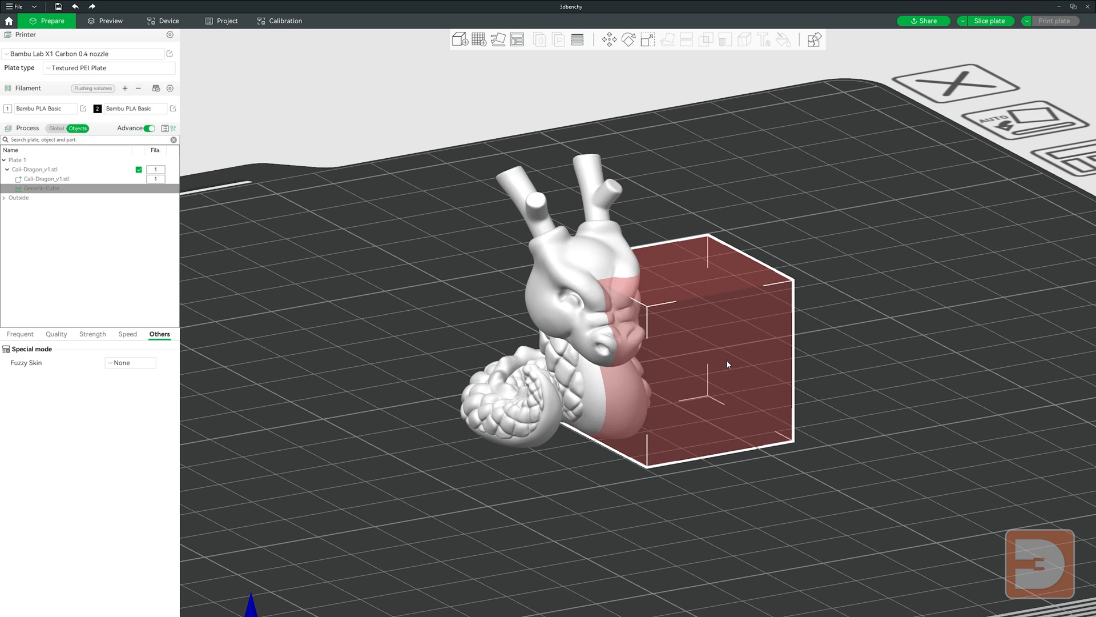
left_click(920, 332)
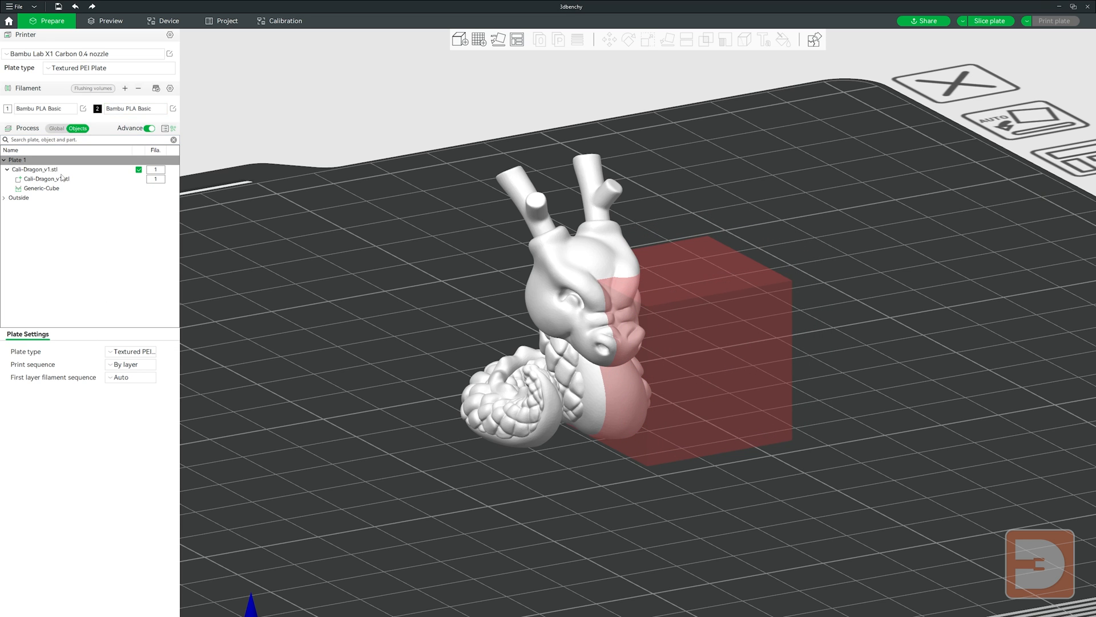
left_click(56, 129)
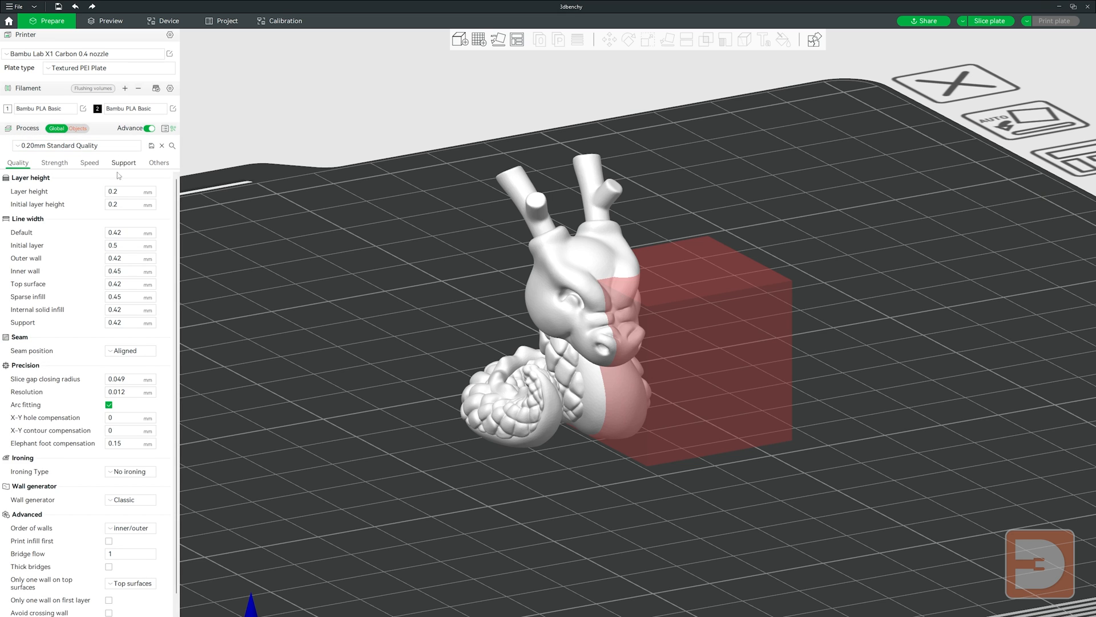
Step: Enable support globally and slice the plate to examine the supports around the dragon with the blocker in place, and return to model preparation
left_click(123, 163)
left_click(109, 192)
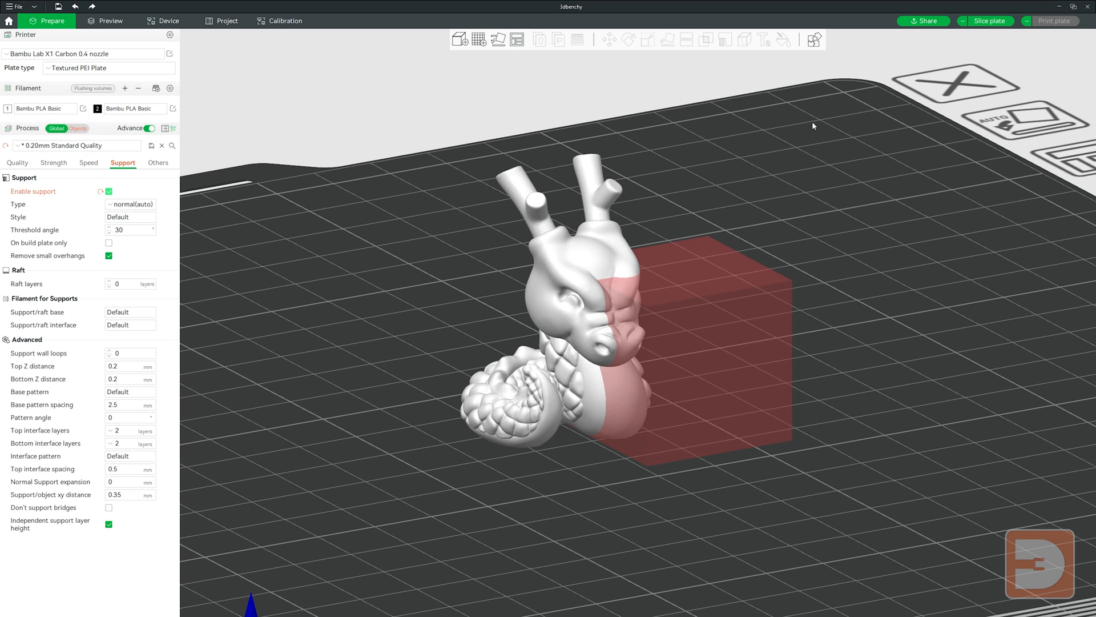
left_click(987, 22)
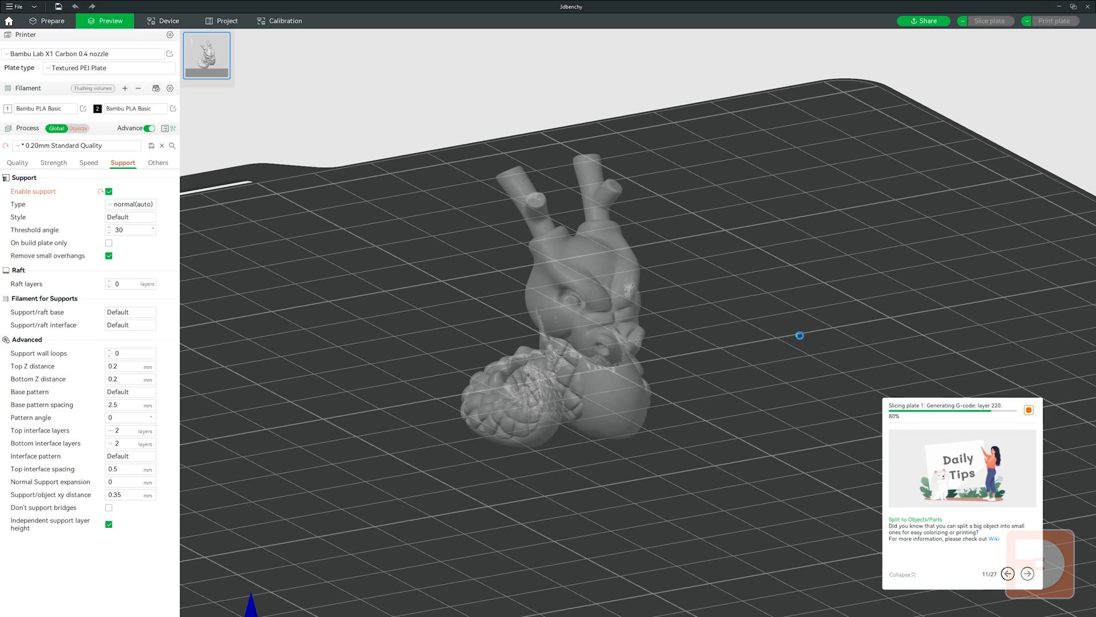
left_click_drag(798, 340, 664, 357)
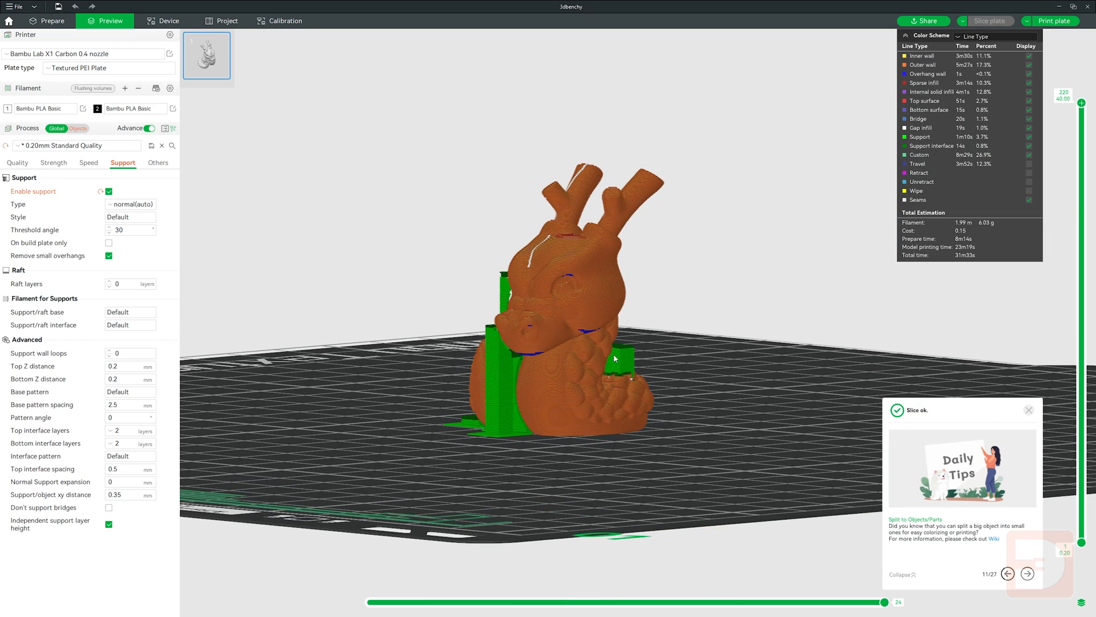
left_click_drag(554, 348, 637, 175)
left_click(50, 20)
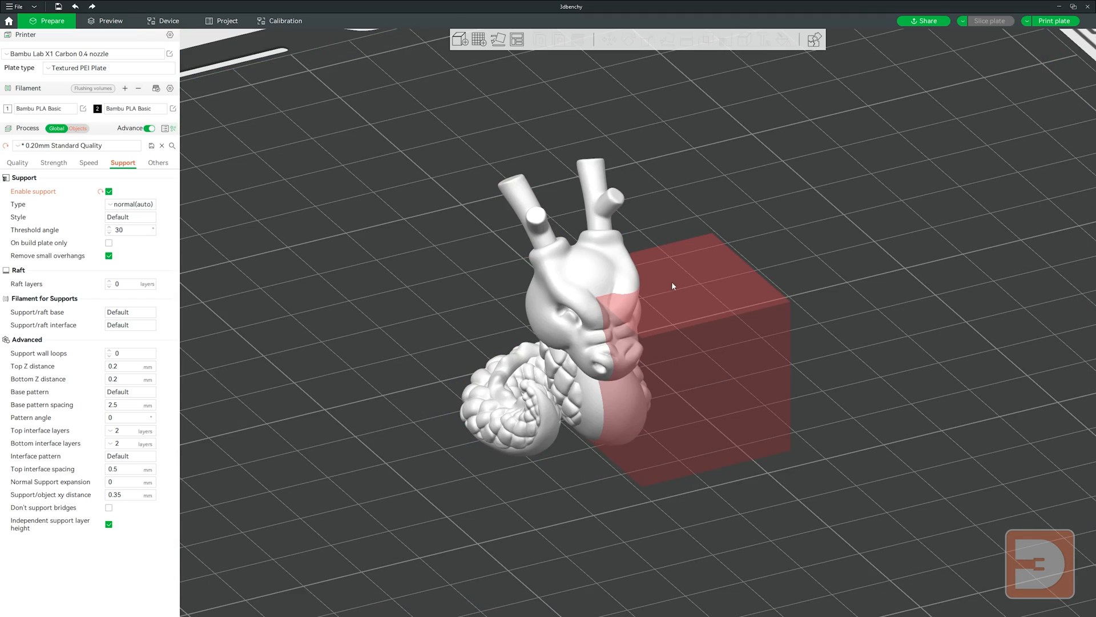
Step: Delete the support blocker cube and slice the plate again to examine the dragon's supports without it, and return to model preparation
key("Delete")
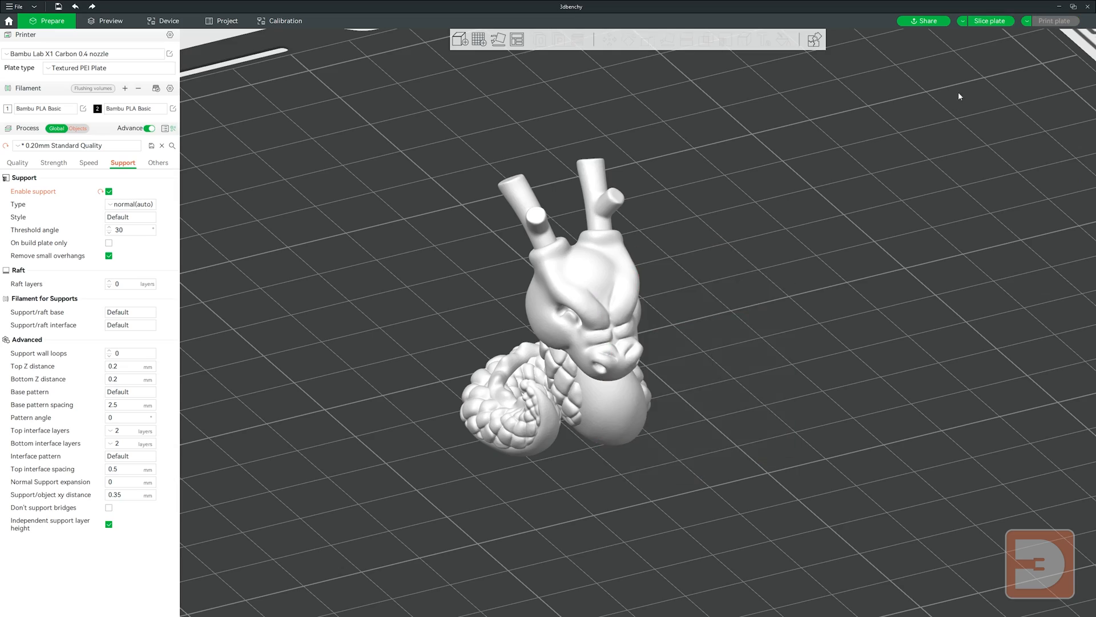
left_click(990, 22)
mouse_move(728, 364)
left_mouse_down()
mouse_move(694, 357)
mouse_move(733, 363)
left_mouse_up()
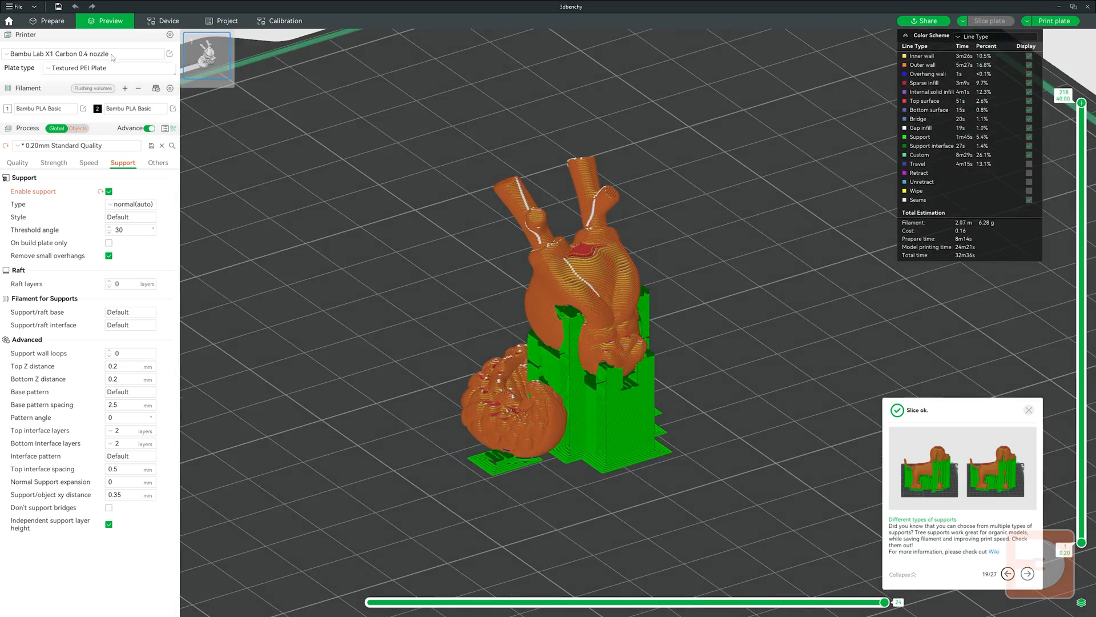
left_click(47, 20)
Step: Add a cube support enforcer to the dragon and move it so it overlaps the dragon's side away from the tail
right_click(583, 308)
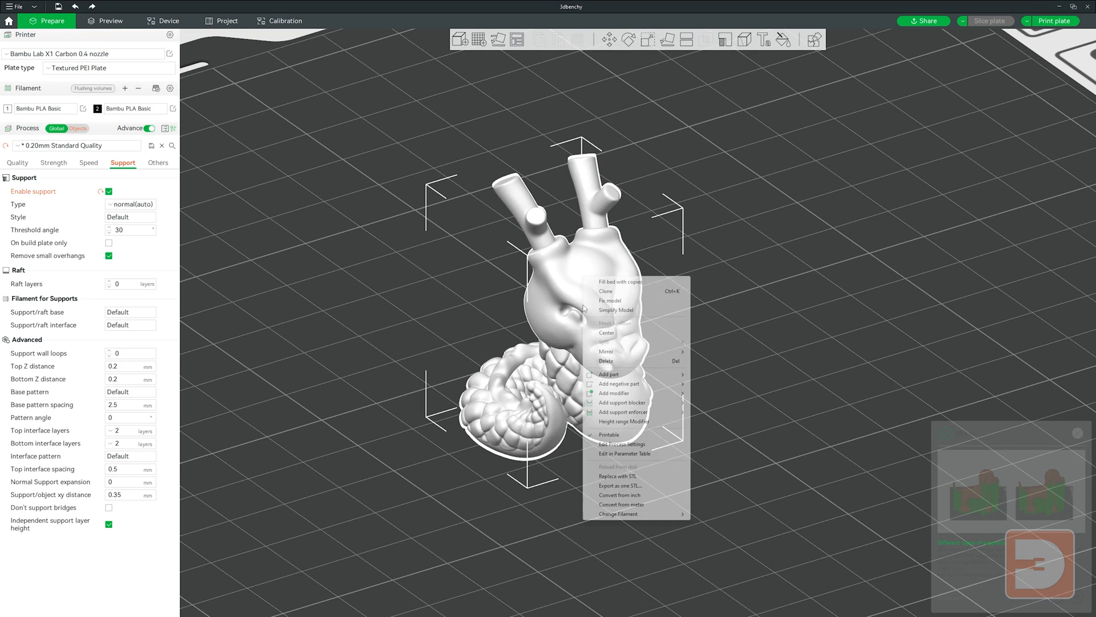
mouse_move(666, 405)
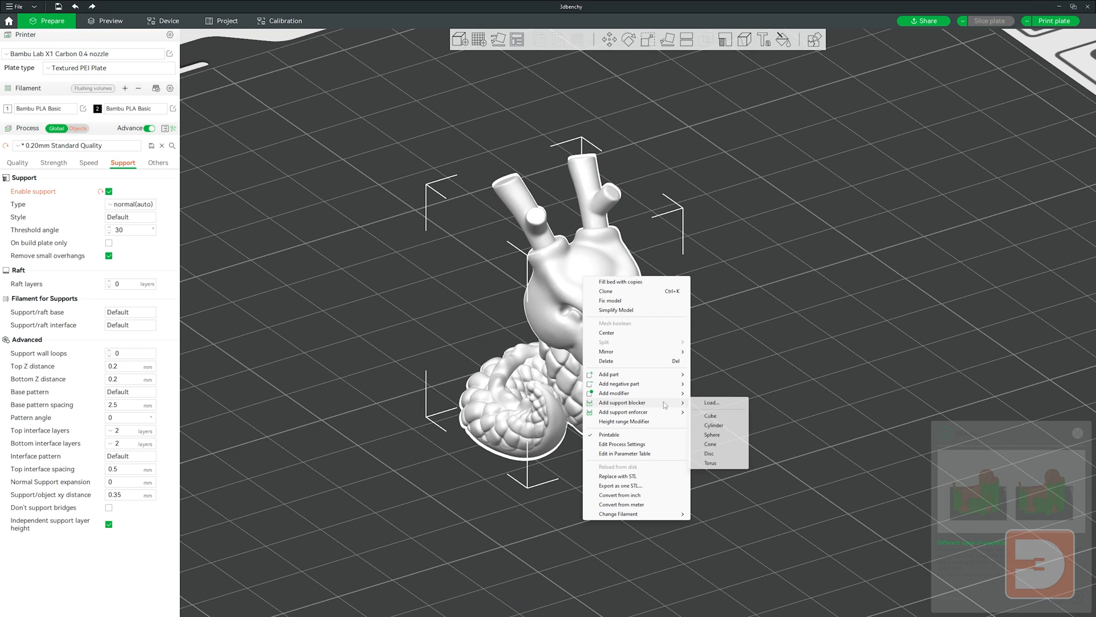
left_click(713, 415)
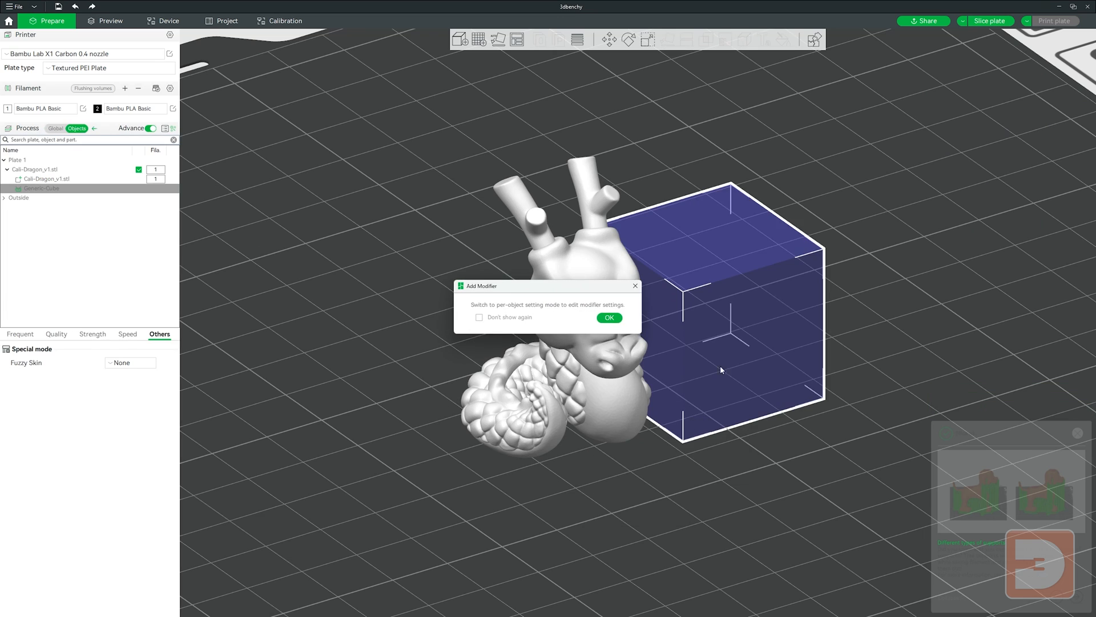
left_click(610, 318)
left_click_drag(732, 323, 761, 382)
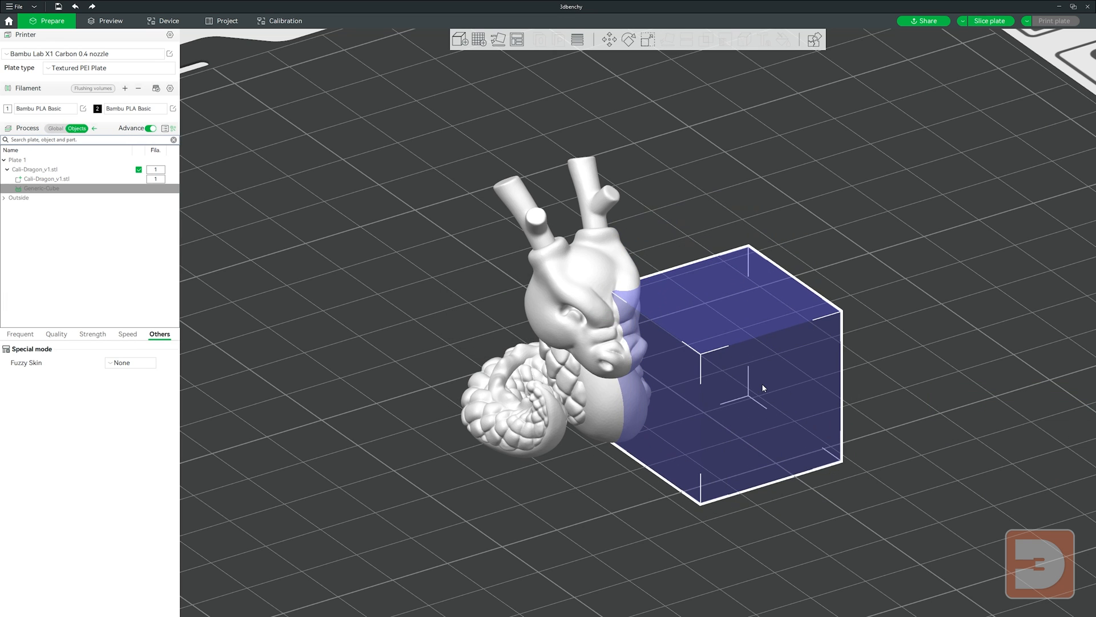
Step: Switch the process settings to Global and set the support type to normal(manual)
left_click(56, 128)
left_click(108, 193)
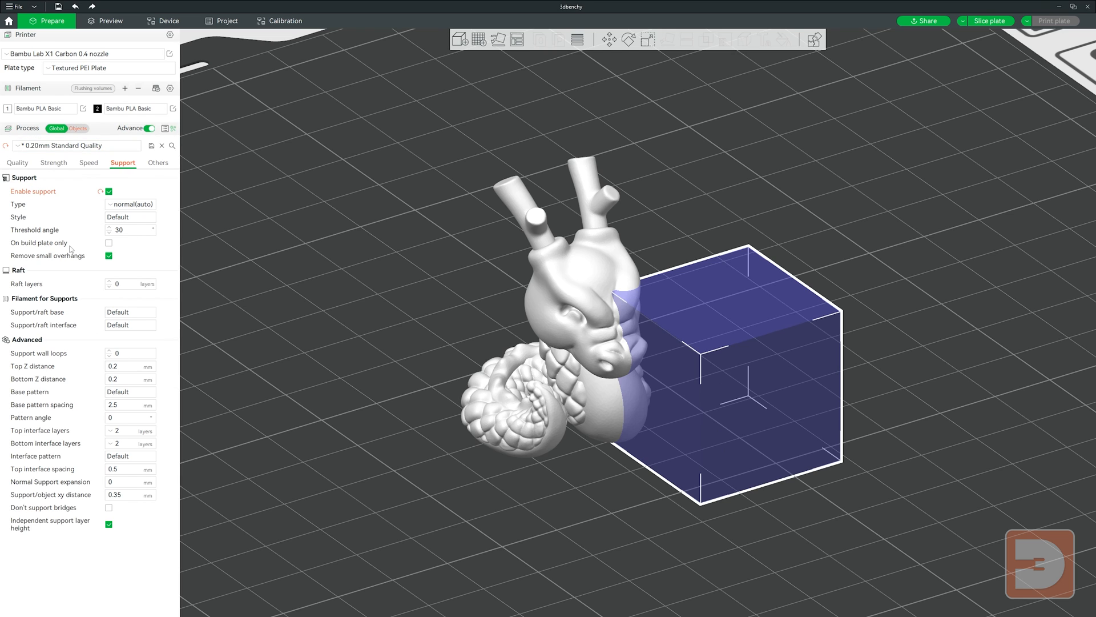
left_click(130, 204)
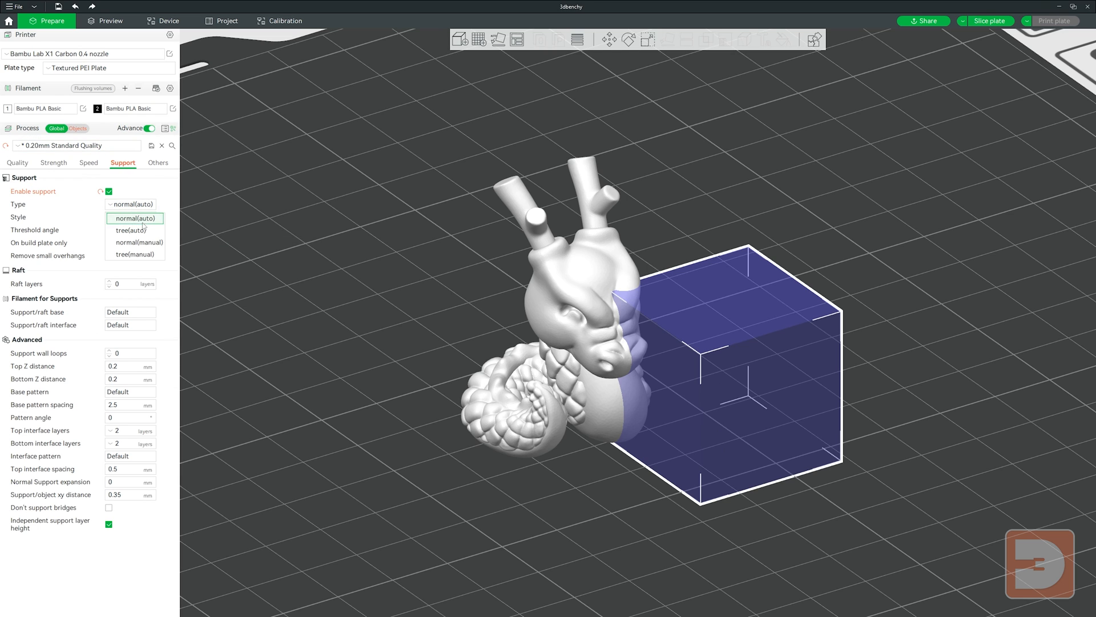
left_click(140, 243)
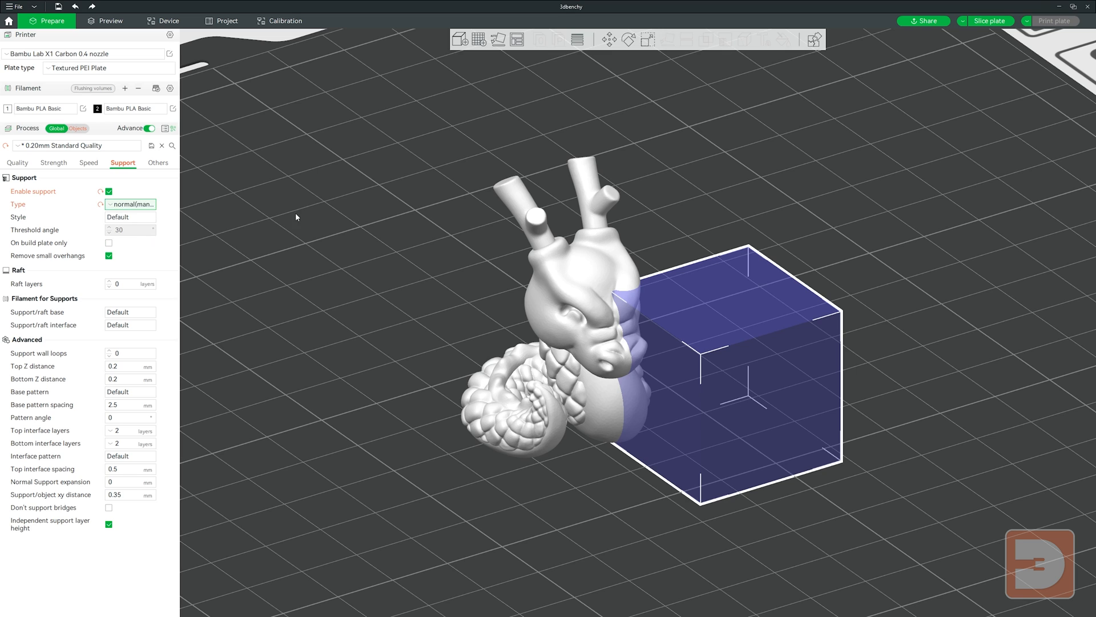
left_click(436, 180)
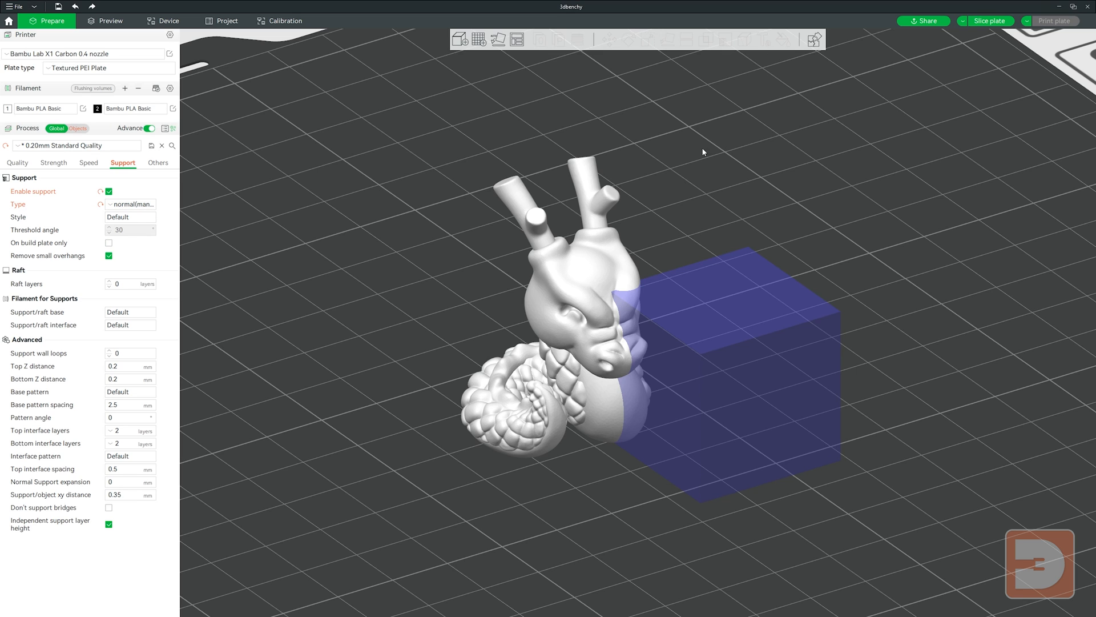
left_click(612, 251)
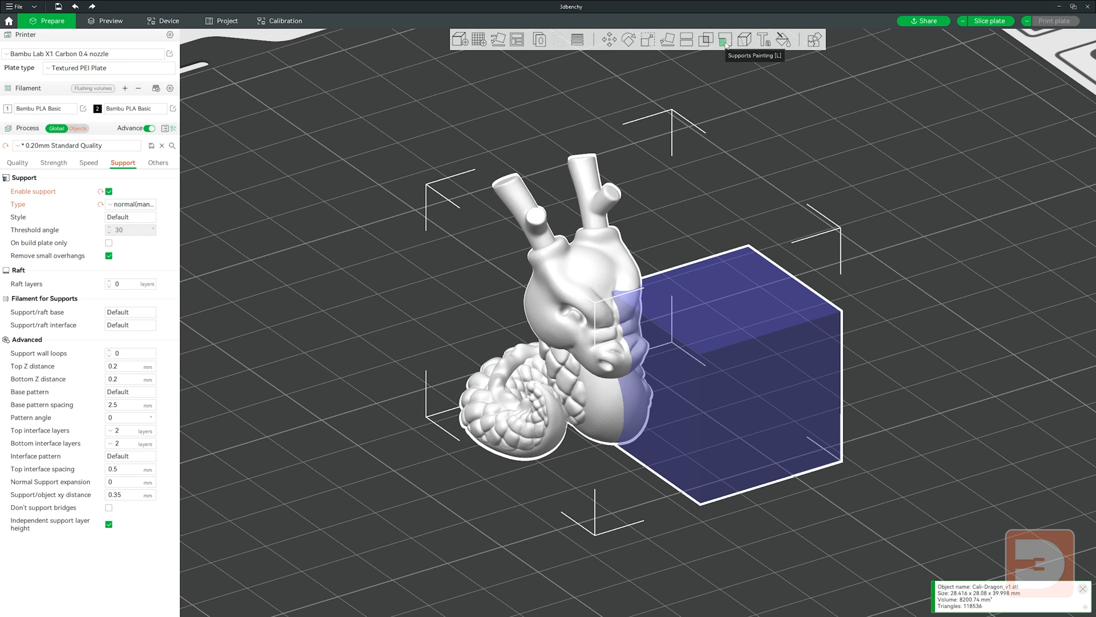
left_click(775, 122)
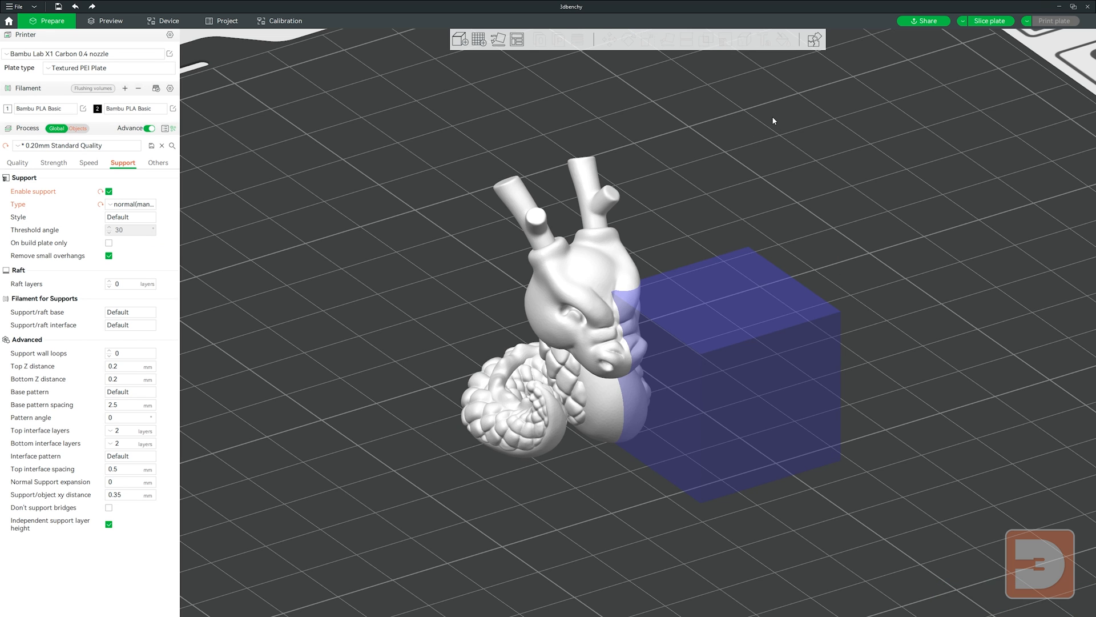
Step: Slice the plate to examine where the support enforcer generates supports, and return to model preparation
left_click(990, 20)
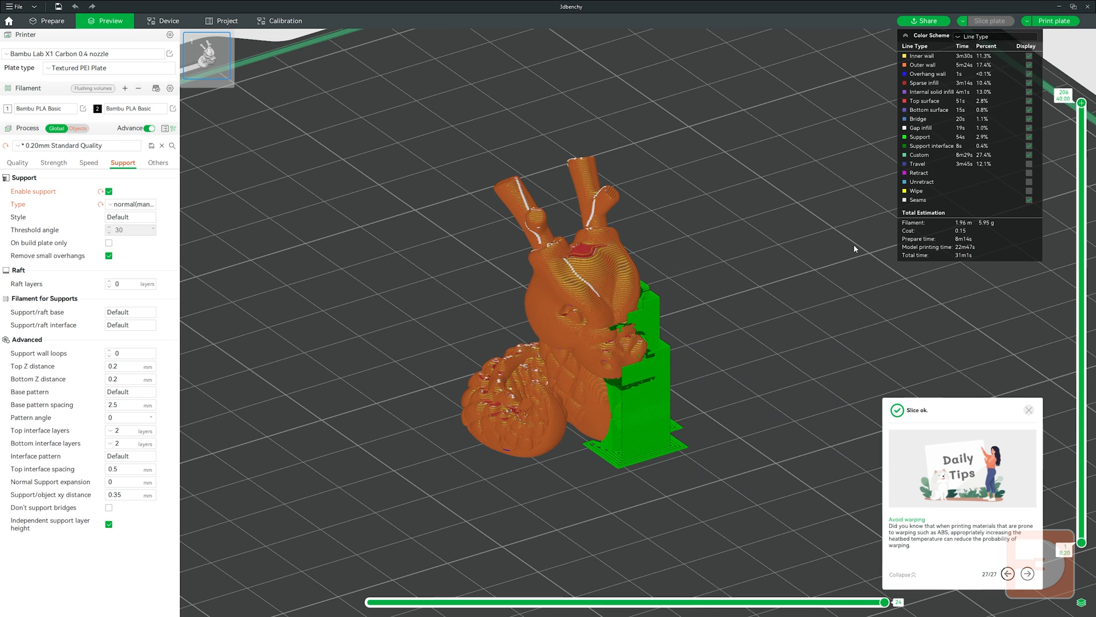
mouse_move(800, 282)
left_mouse_down()
mouse_move(750, 275)
mouse_move(812, 284)
left_mouse_up()
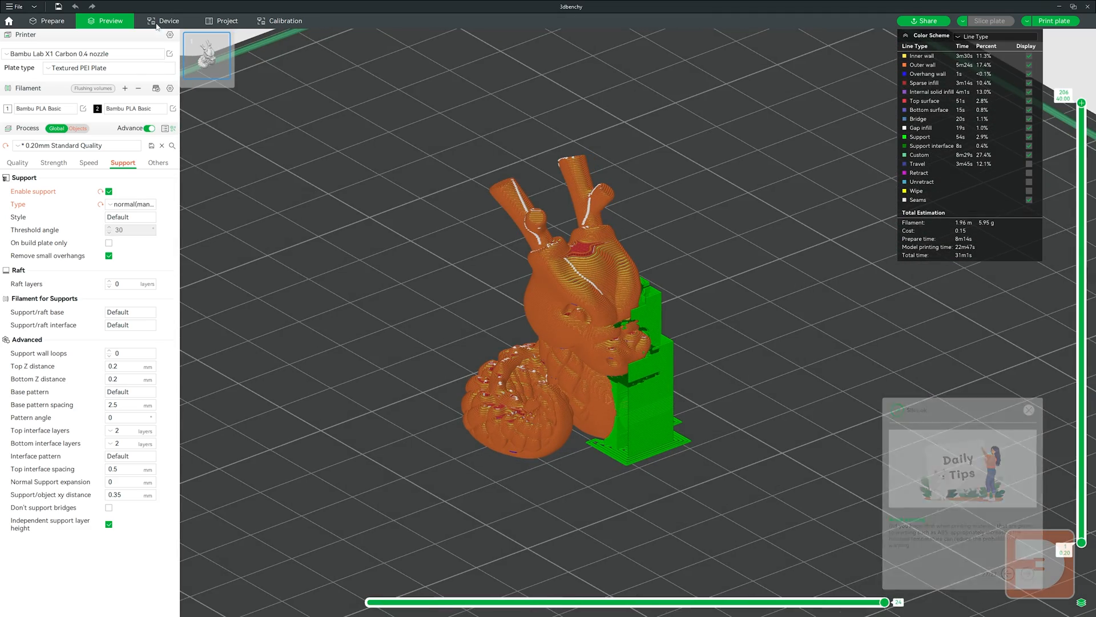
left_click(53, 22)
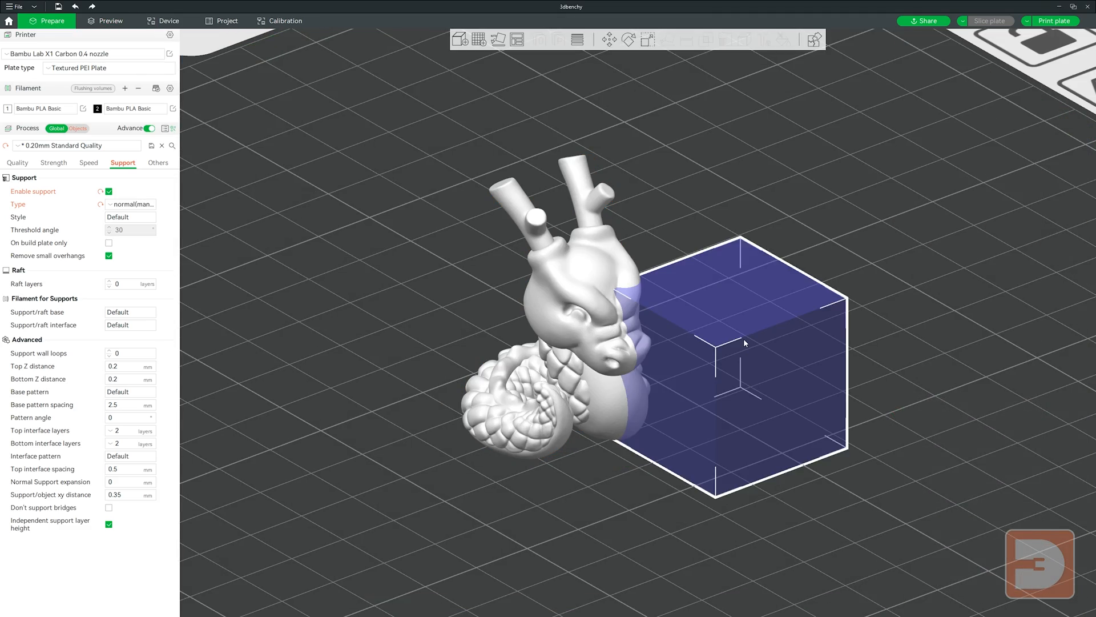
Step: Delete the support enforcer cube, add a height range modifier to the dragon, and select its layer range to examine the section it covers
right_click(605, 347)
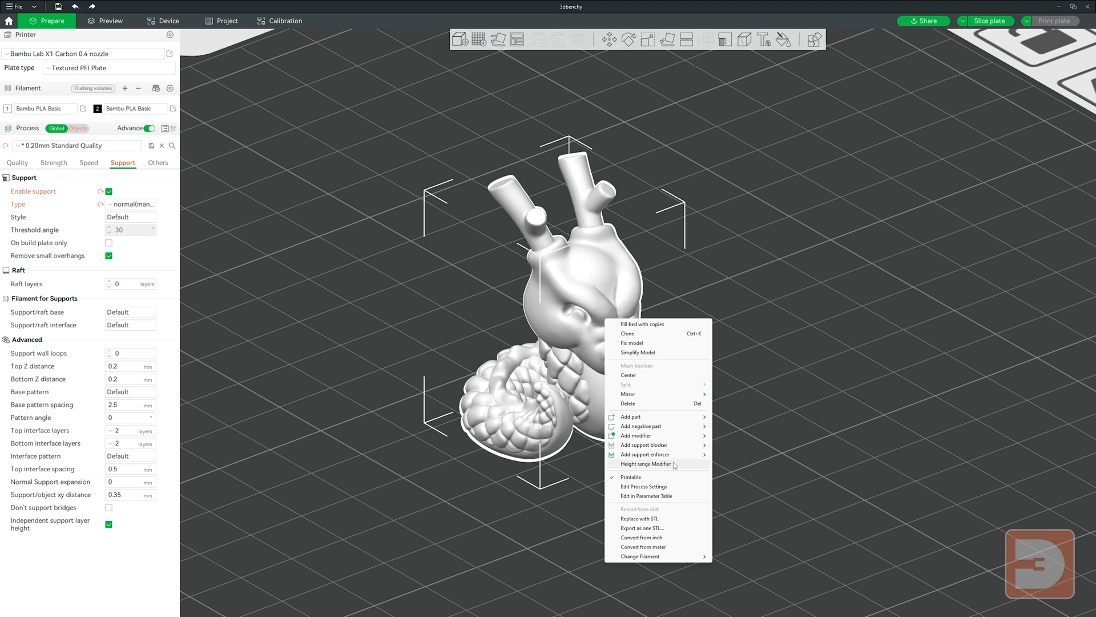
left_click(646, 464)
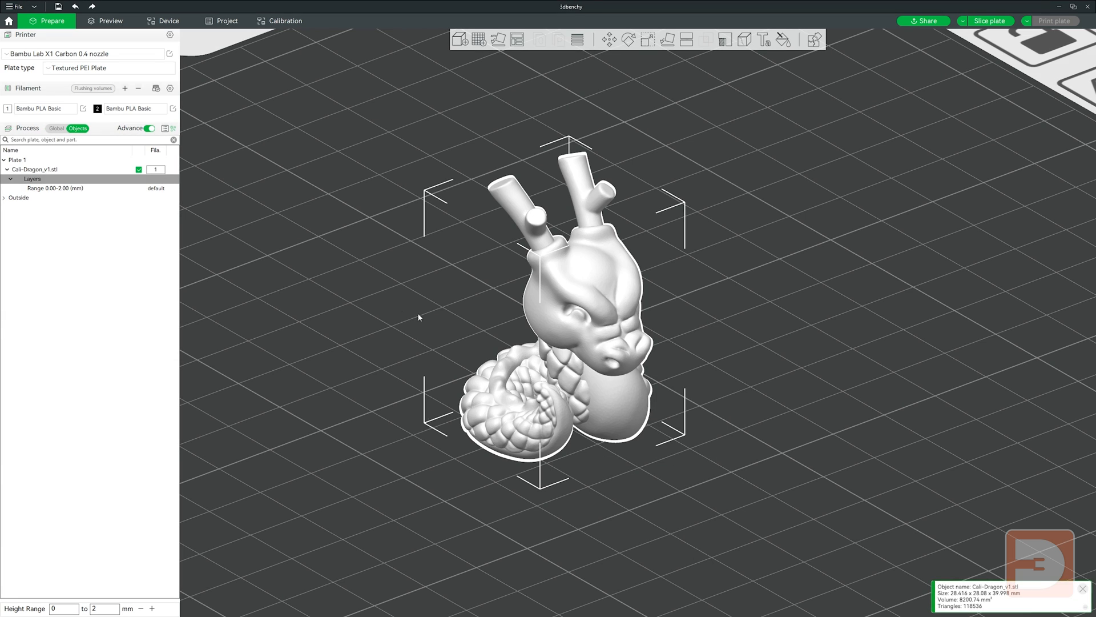
left_click(47, 189)
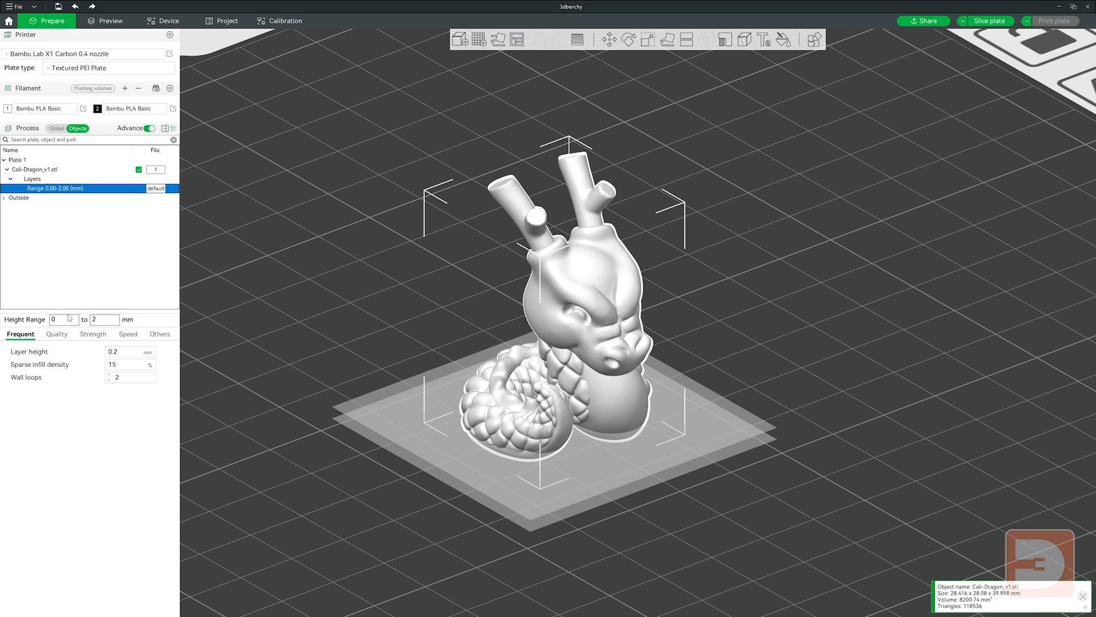
key("3")
scroll(790, 423, "up", 5)
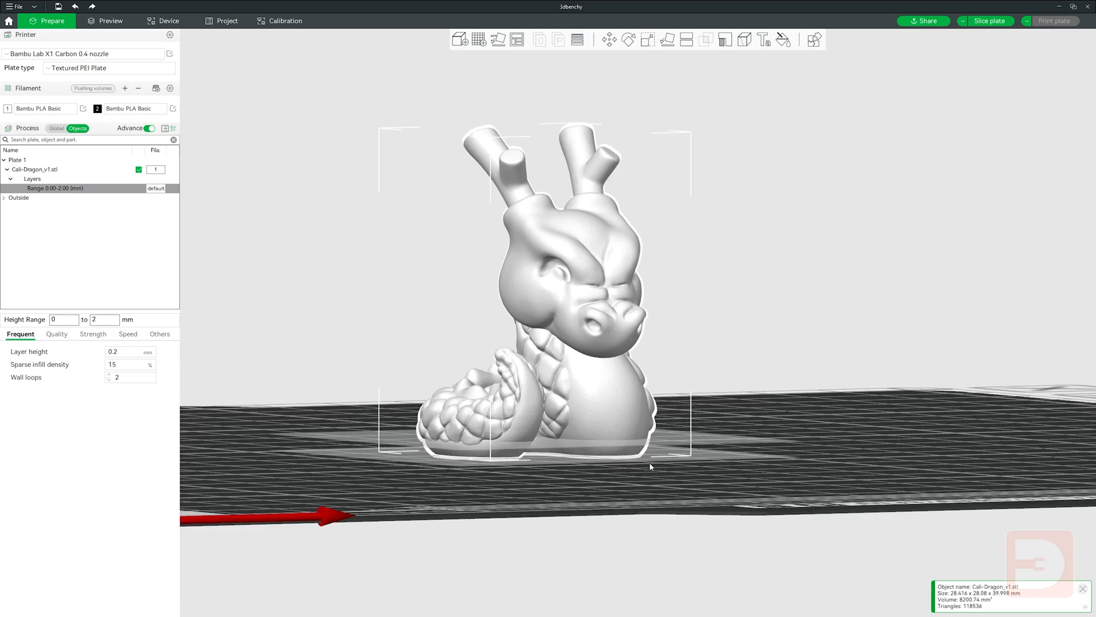
left_click_drag(790, 423, 722, 392)
scroll(792, 273, "down", 7)
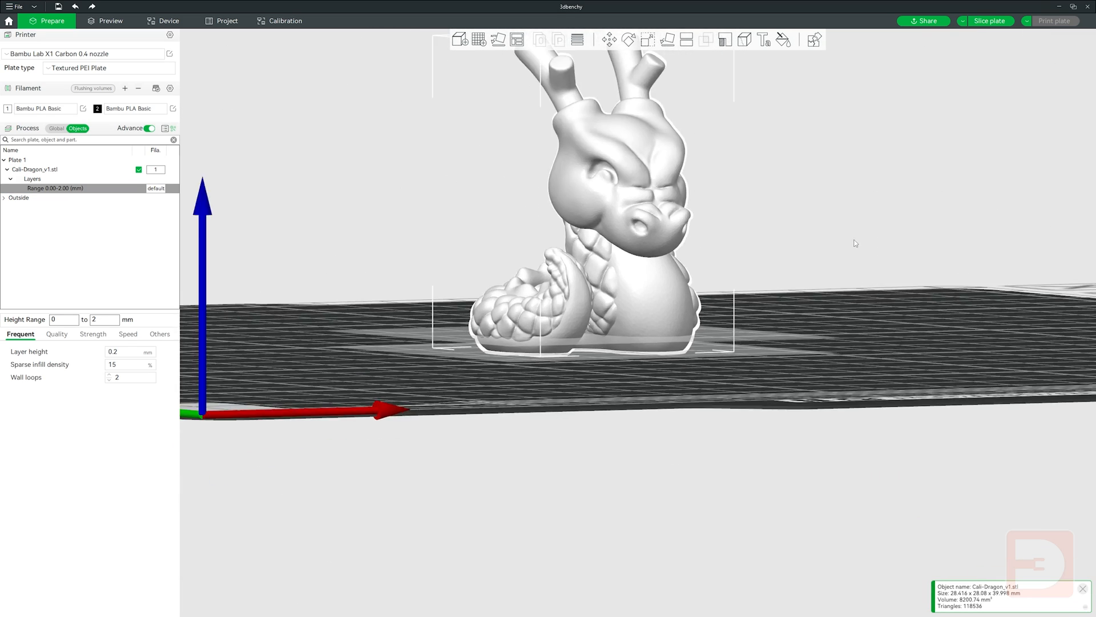
mouse_move(855, 242)
left_mouse_down()
mouse_move(876, 227)
mouse_move(859, 228)
left_mouse_up()
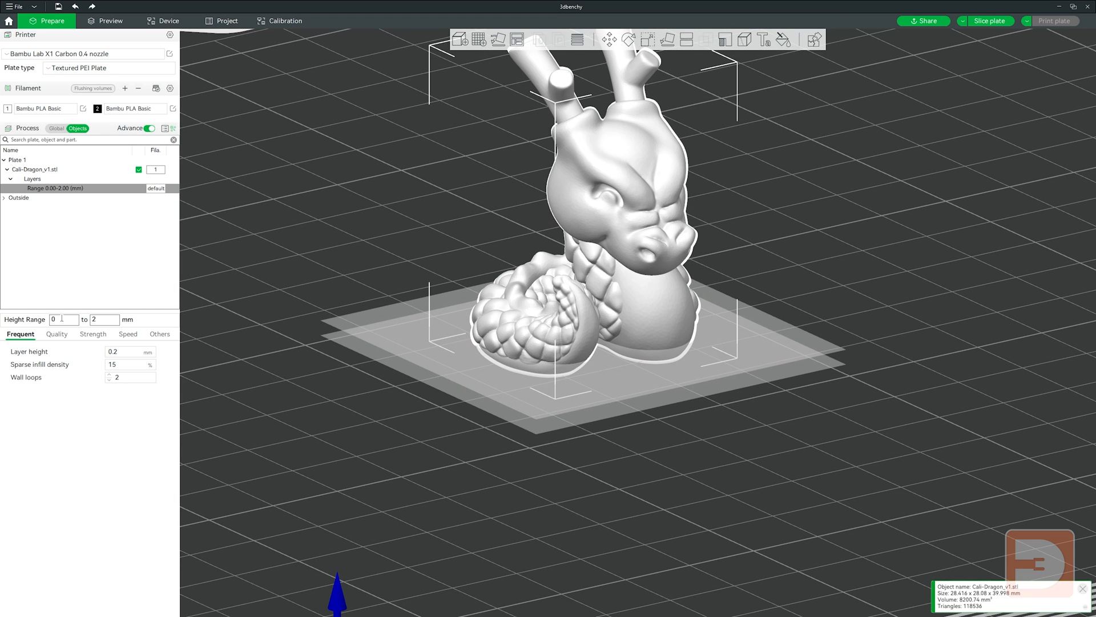
Step: Set the modifier's height range to 10 to 15 mm
left_click_drag(61, 319, 14, 312)
type("10")
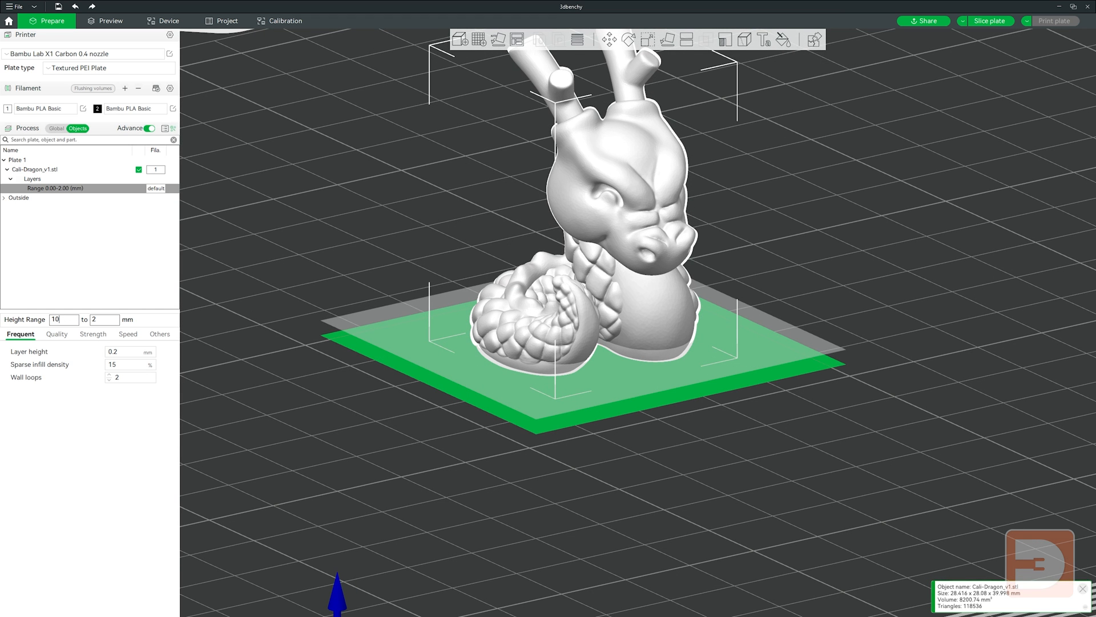
key("Return")
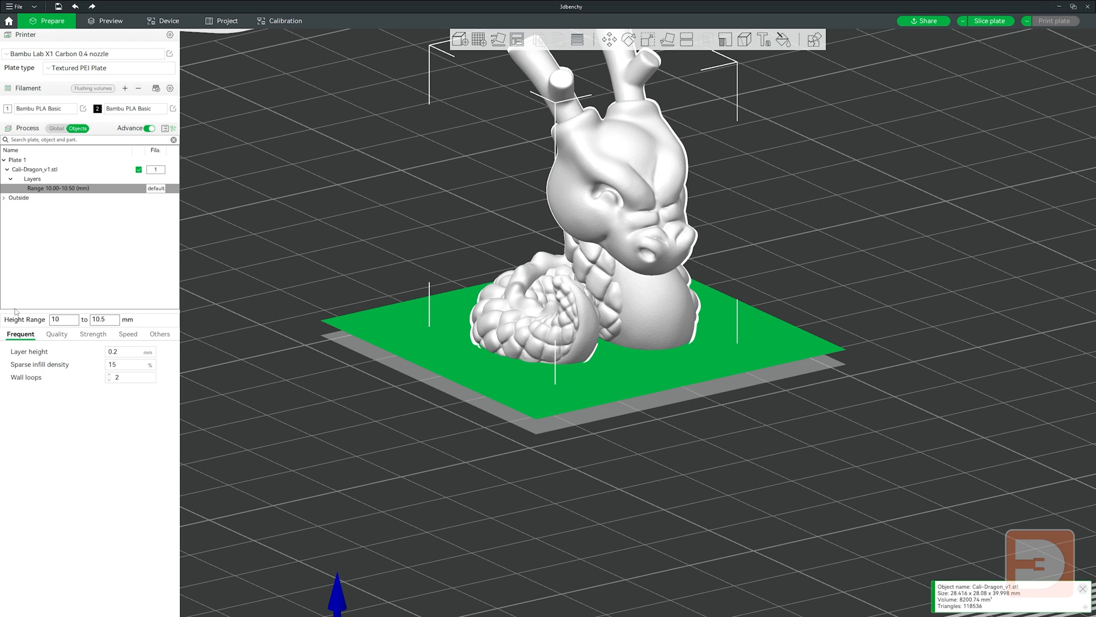
key("Tab")
type("15")
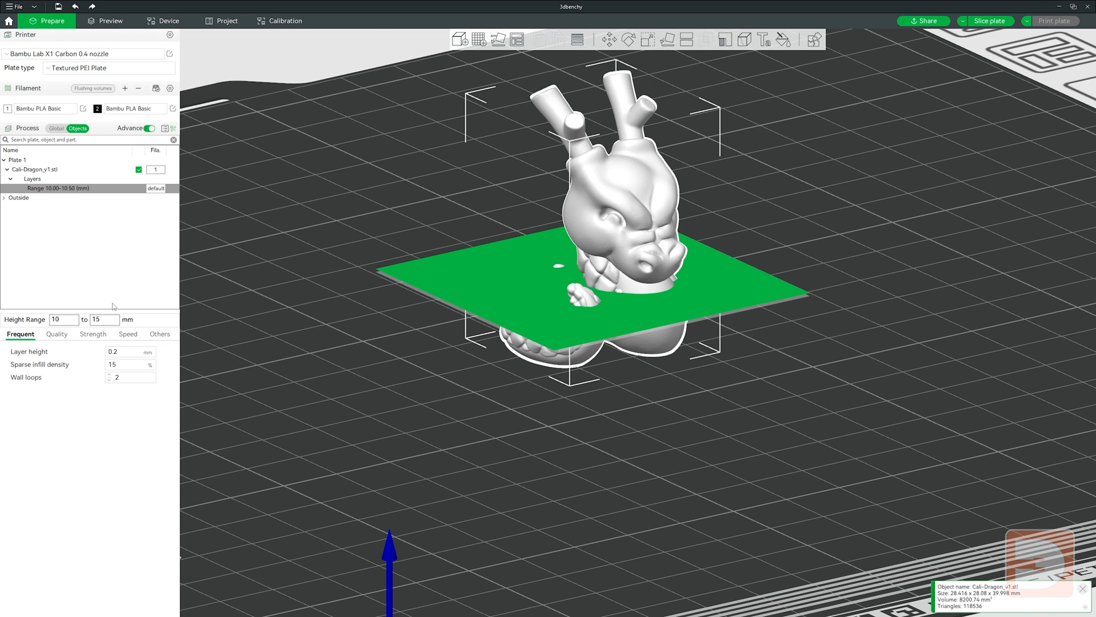
left_click(349, 356)
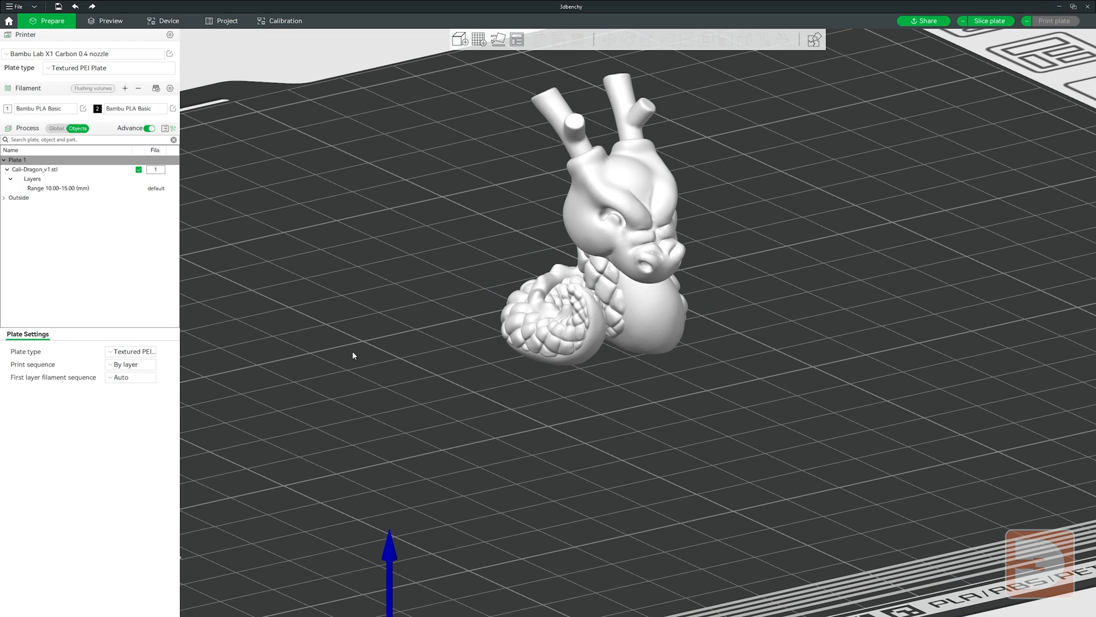
Step: Review the speed, strength and quality settings available for the 10 to 15 mm range, and turn on Fuzzy Skin for it
left_click(57, 188)
mouse_move(945, 245)
left_mouse_down()
mouse_move(936, 233)
mouse_move(955, 237)
left_mouse_up()
left_click(160, 335)
left_click(129, 336)
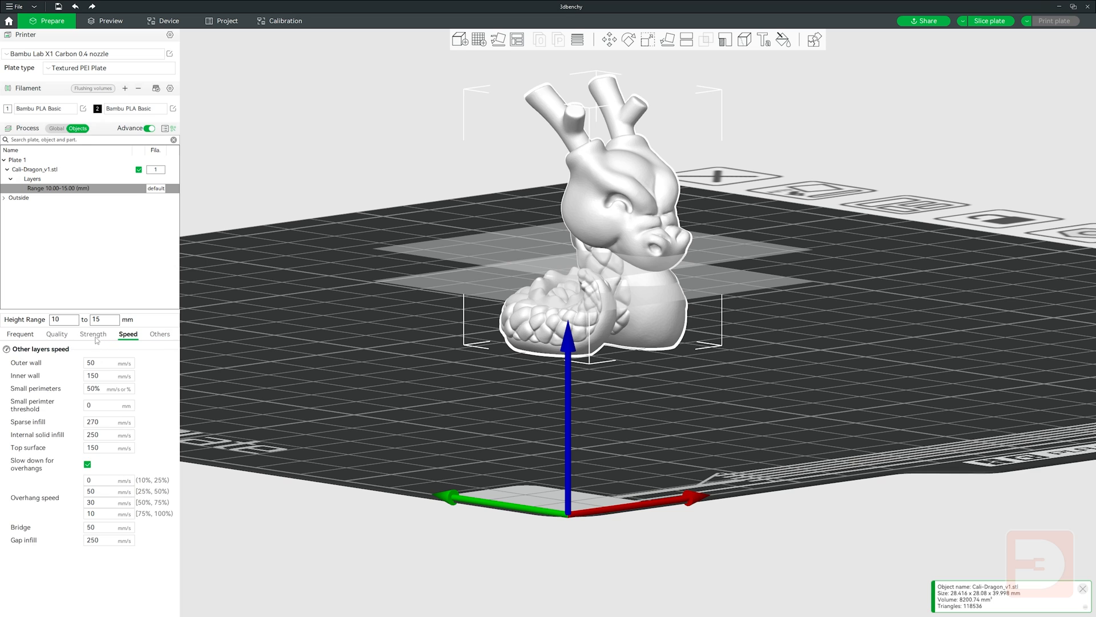
left_click(93, 335)
left_click(57, 335)
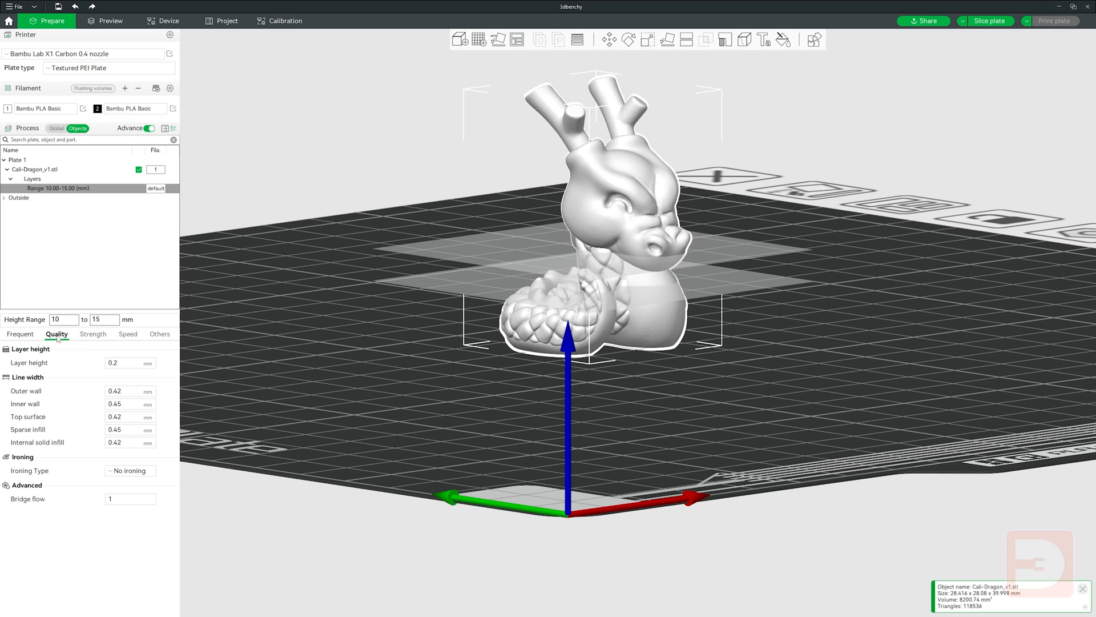
left_click(159, 335)
left_click(123, 364)
left_click(136, 388)
left_click(895, 301)
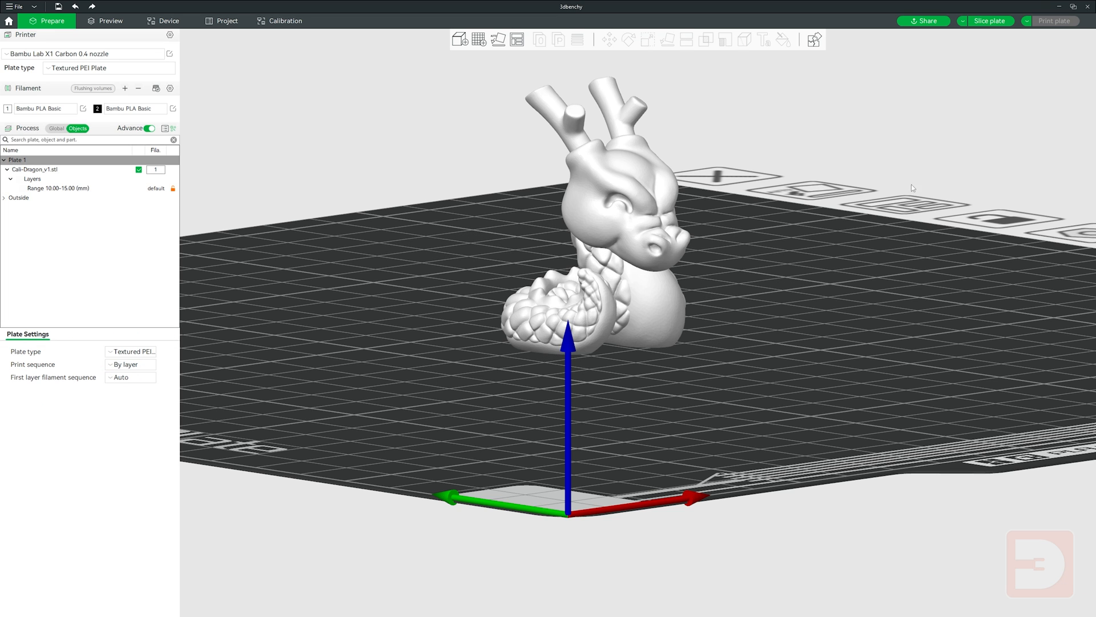
Step: Slice the plate and examine the fuzzy skin band around the dragon up close from several angles
left_click(990, 21)
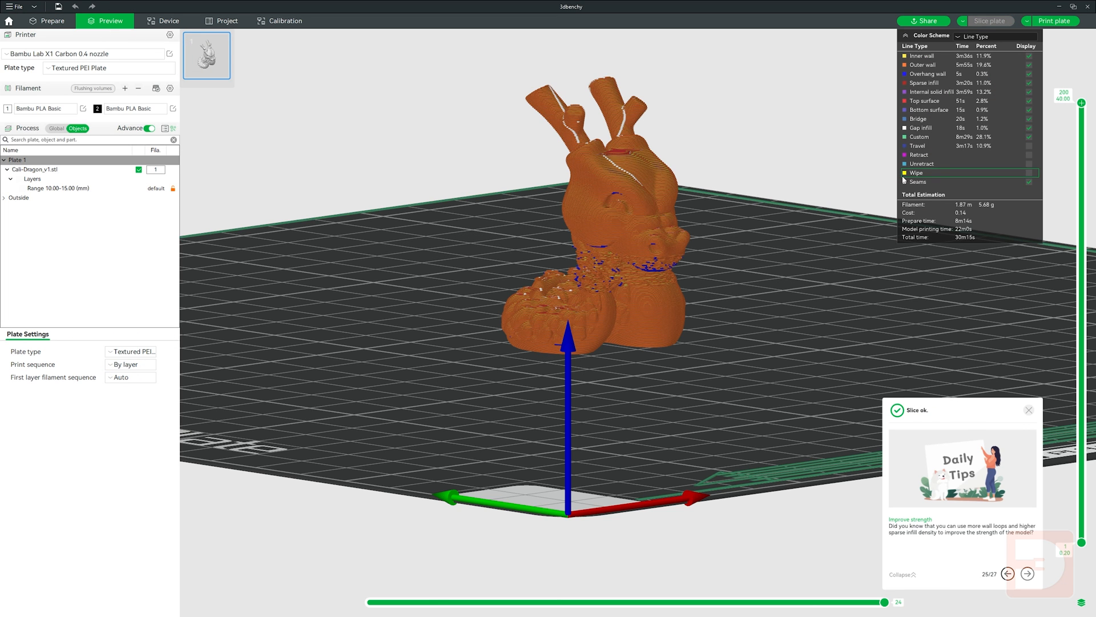
left_click_drag(873, 192, 827, 196)
scroll(799, 287, "up", 3)
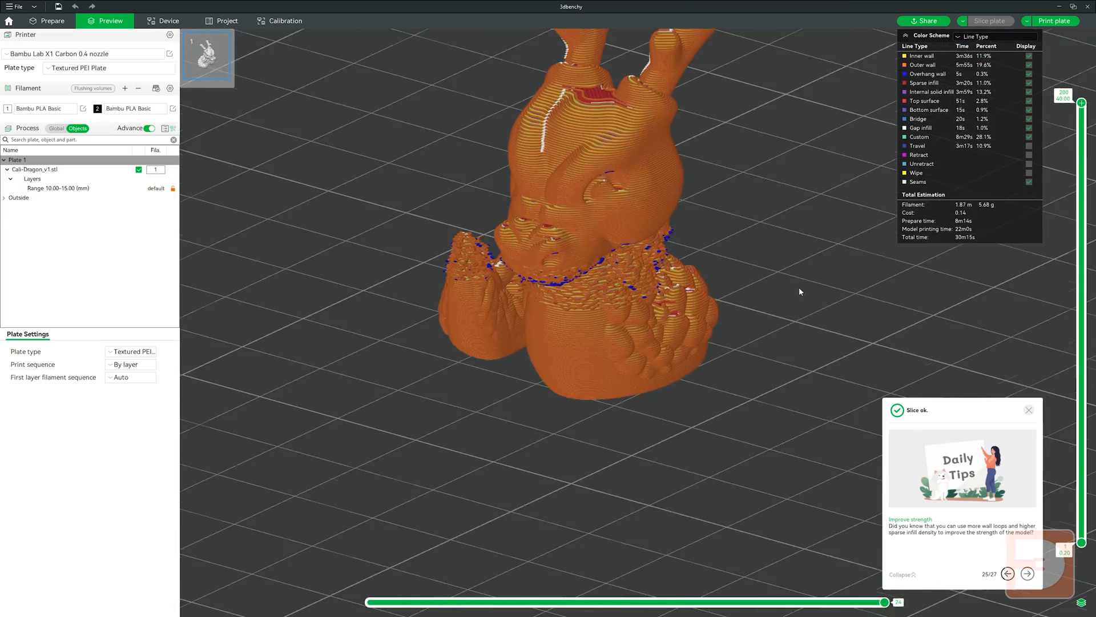
right_click_drag(800, 286, 753, 319)
mouse_move(753, 319)
left_mouse_down()
mouse_move(711, 336)
mouse_move(784, 332)
mouse_move(668, 331)
mouse_move(742, 334)
left_mouse_up()
scroll(741, 337, "down", 5)
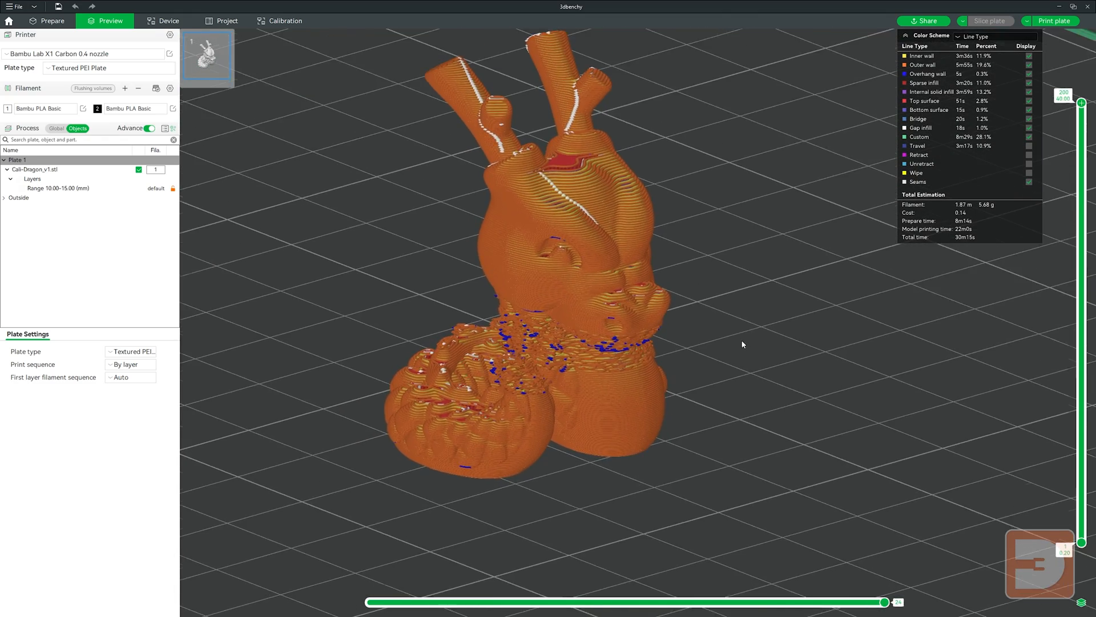
Step: Return to the model editor and delete the 10 to 15 mm height range modifier from the dragon
left_click(47, 21)
left_click(44, 189)
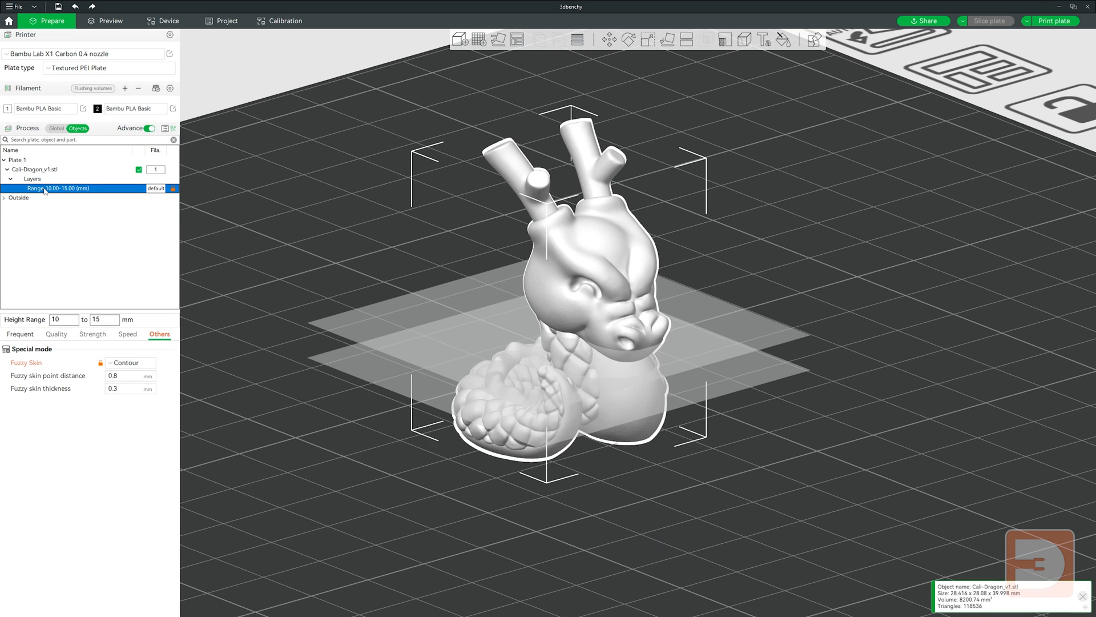
key("Delete")
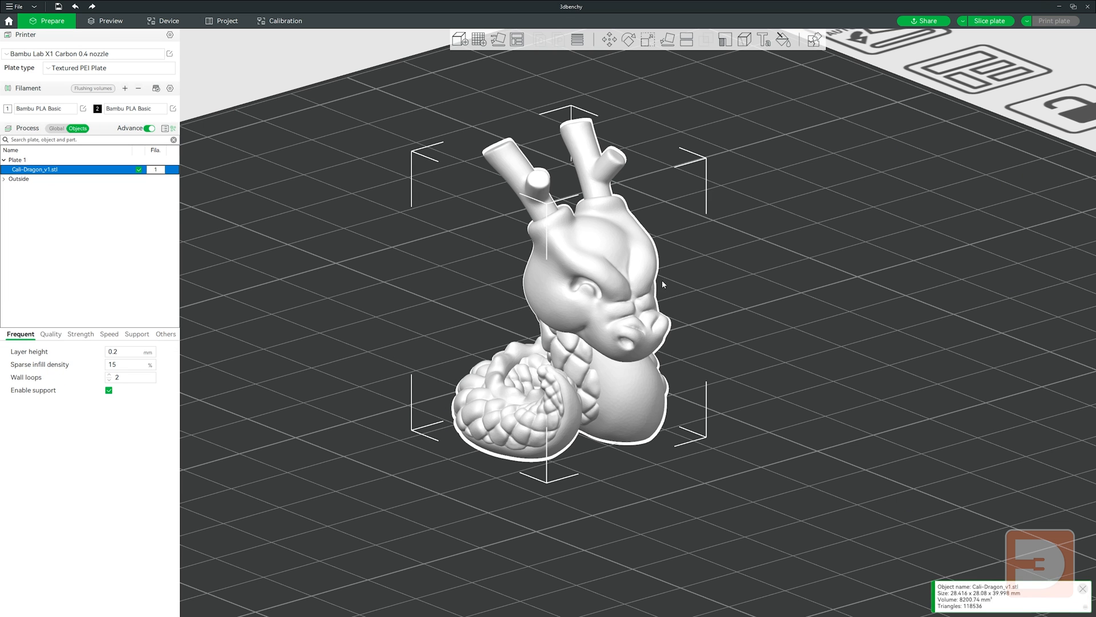
scroll(810, 311, "down", 5)
left_click(775, 317)
left_click_drag(776, 316, 731, 313)
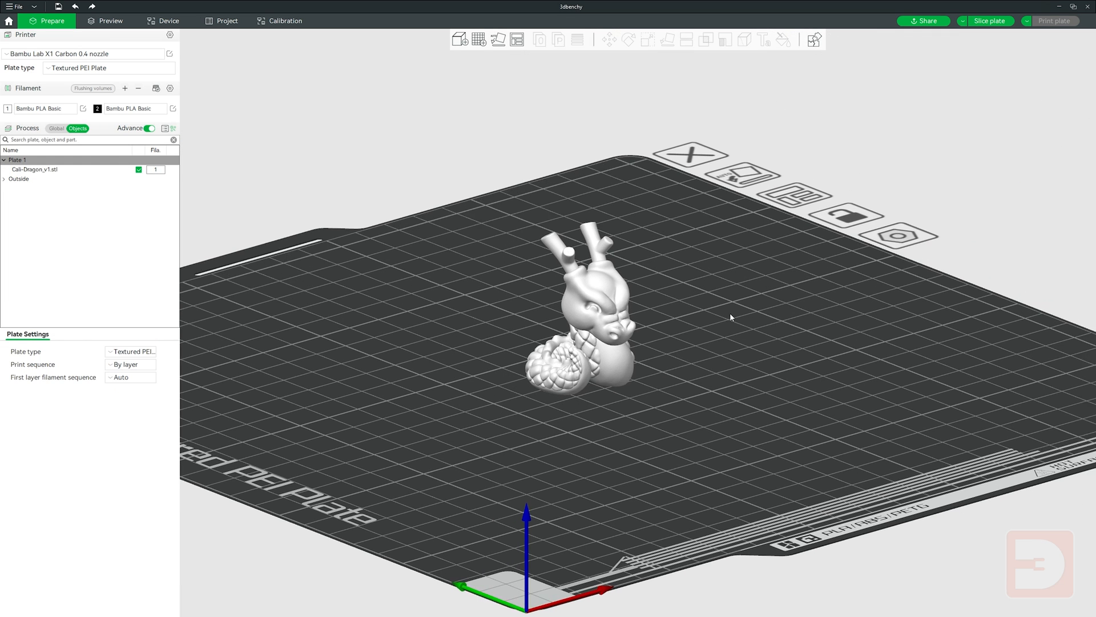
Step: Import 3dbenchy.stl onto the plate and auto-arrange it beside the dragon
left_click(460, 40)
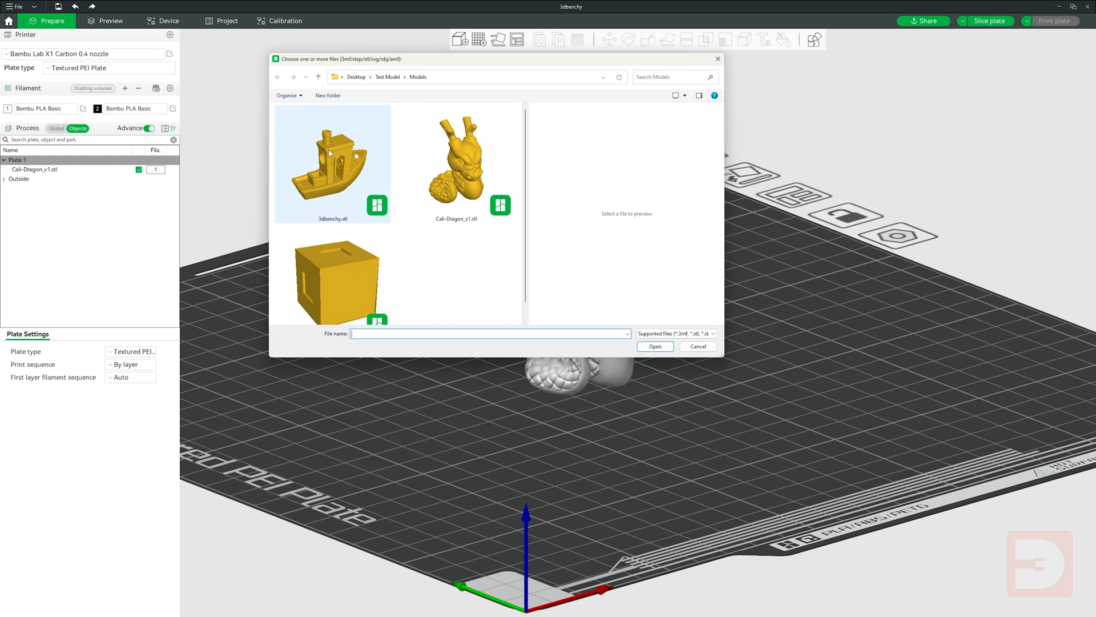
left_click(329, 153)
left_click(655, 346)
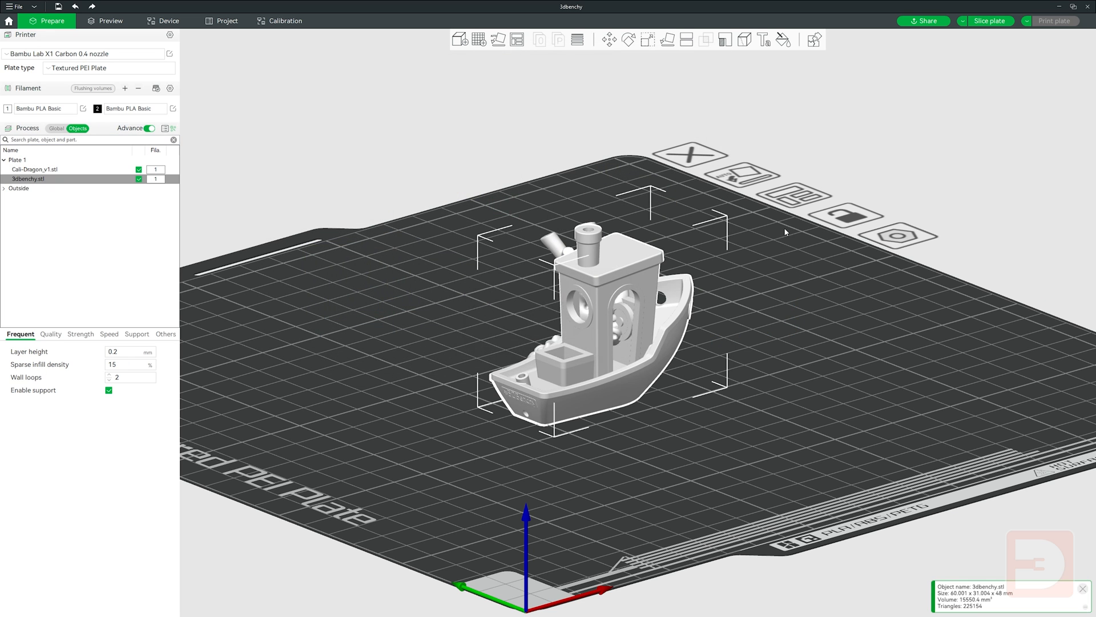
left_click(792, 189)
left_click_drag(754, 330, 689, 348)
Step: Slice the plate, check the preview of both models, and return to the model editor
left_click(990, 21)
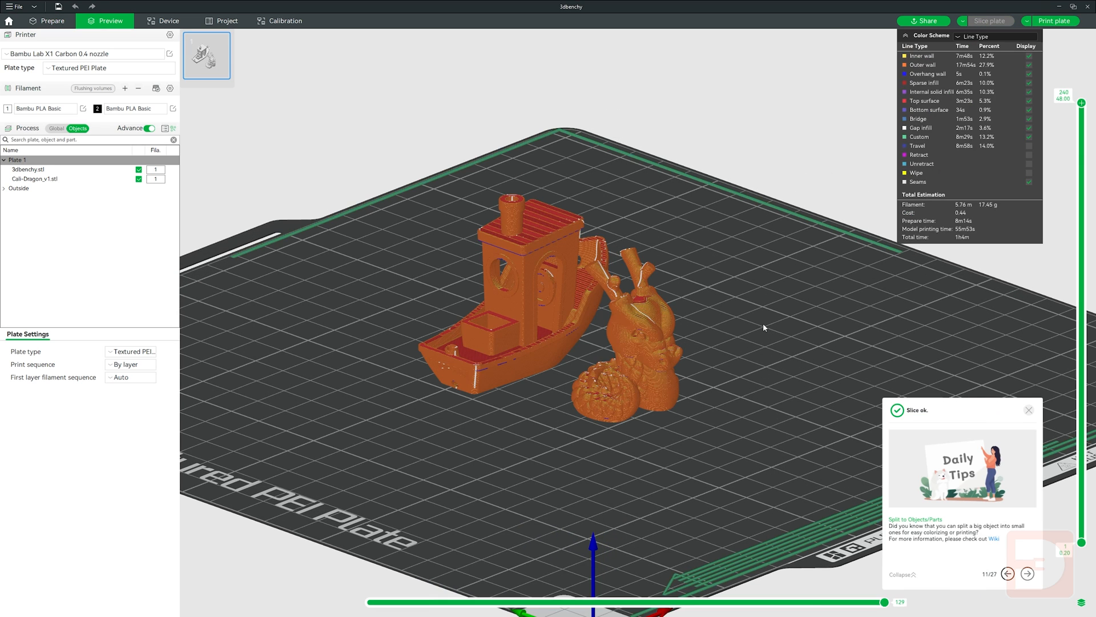
key("1")
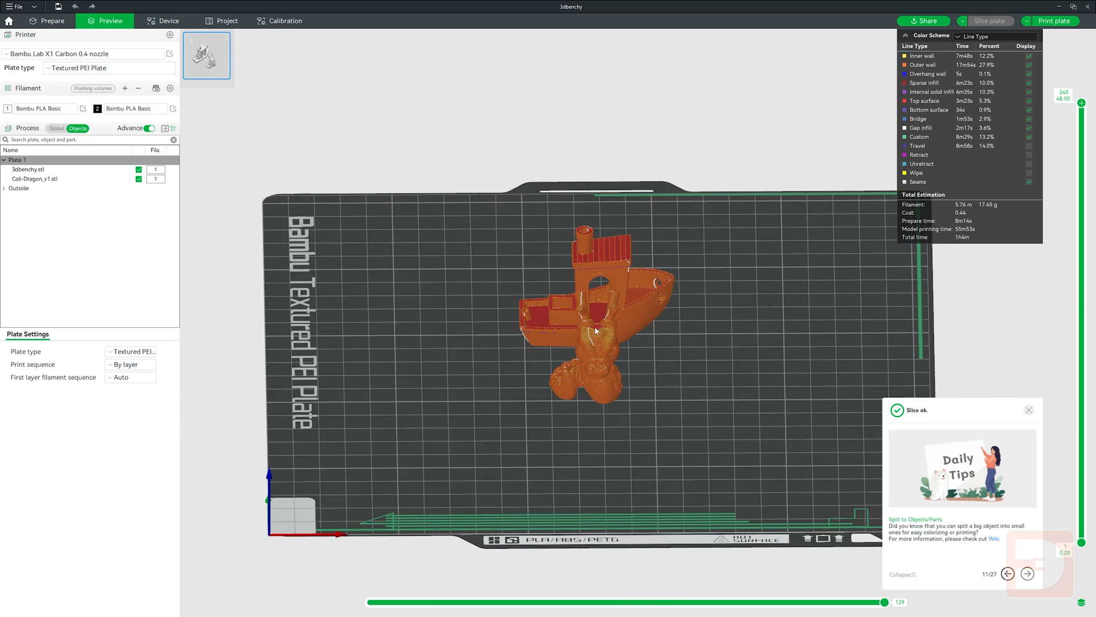
key("0")
key("Tab")
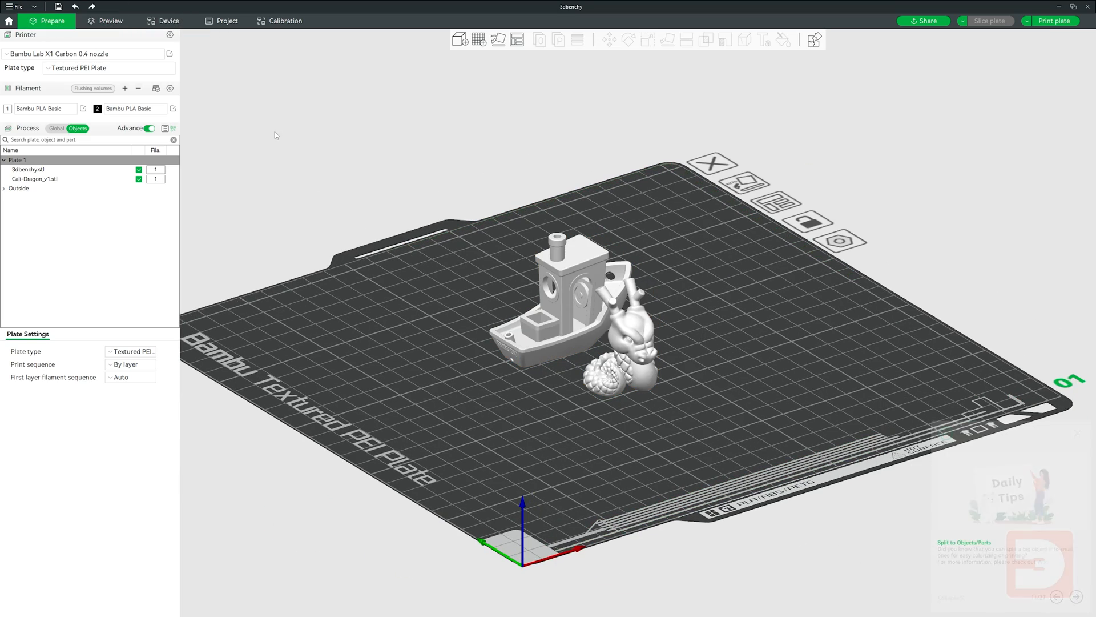
Step: Mark the dragon as not printable and move it slightly away from the boat
right_click(625, 301)
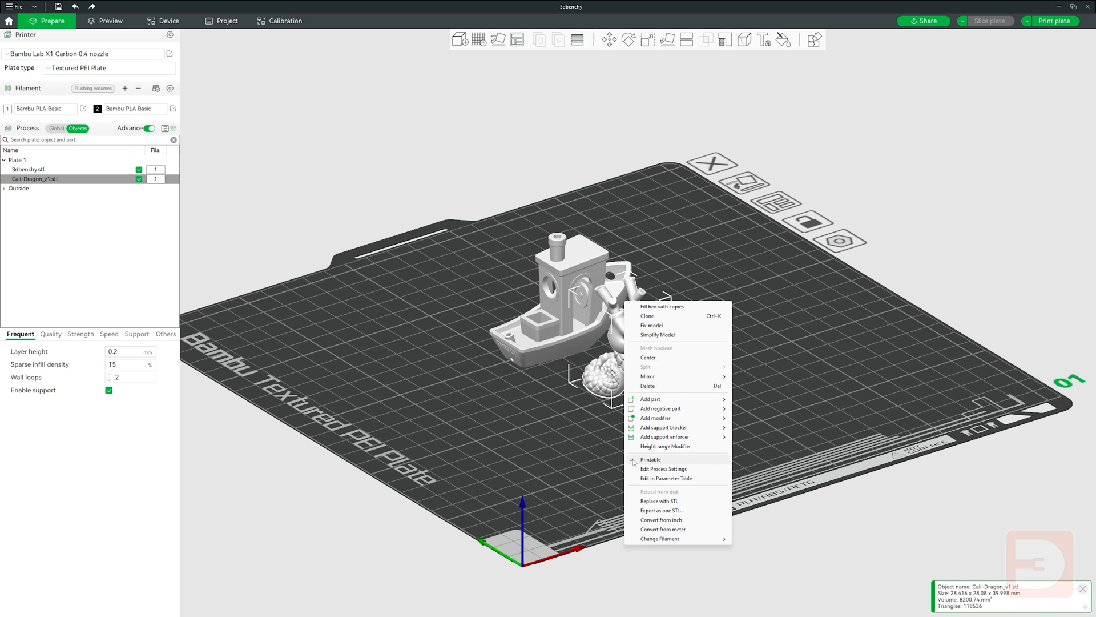
left_click(633, 459)
left_click(727, 390)
left_click_drag(630, 377, 649, 335)
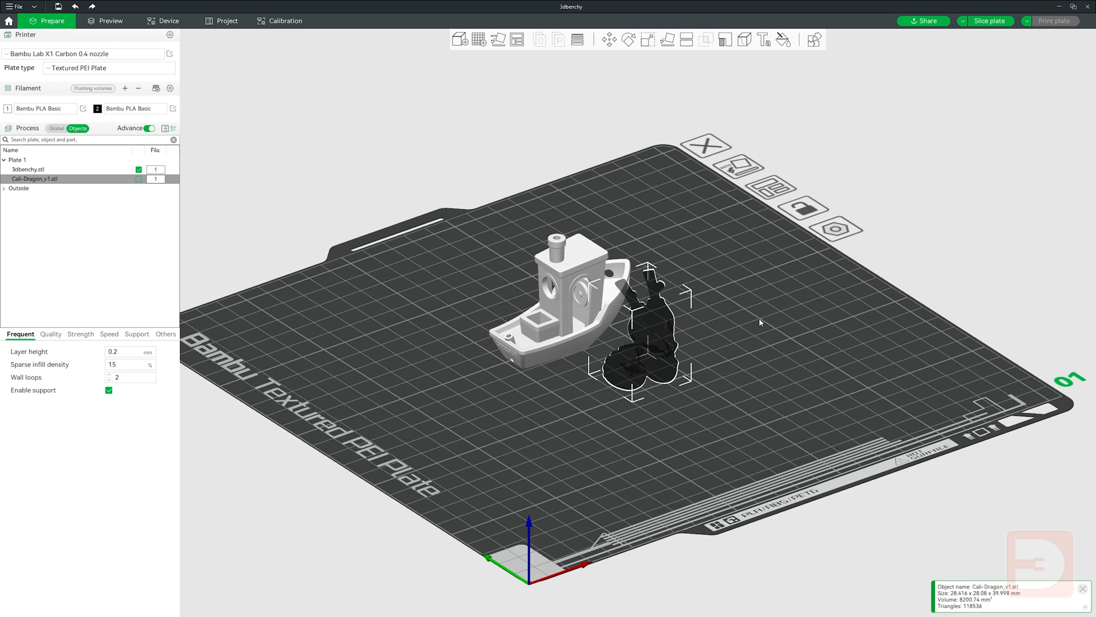
Step: Slice the plate with the dragon excluded, check the preview, and return to the model editor
left_click(759, 322)
key("ctrl+r")
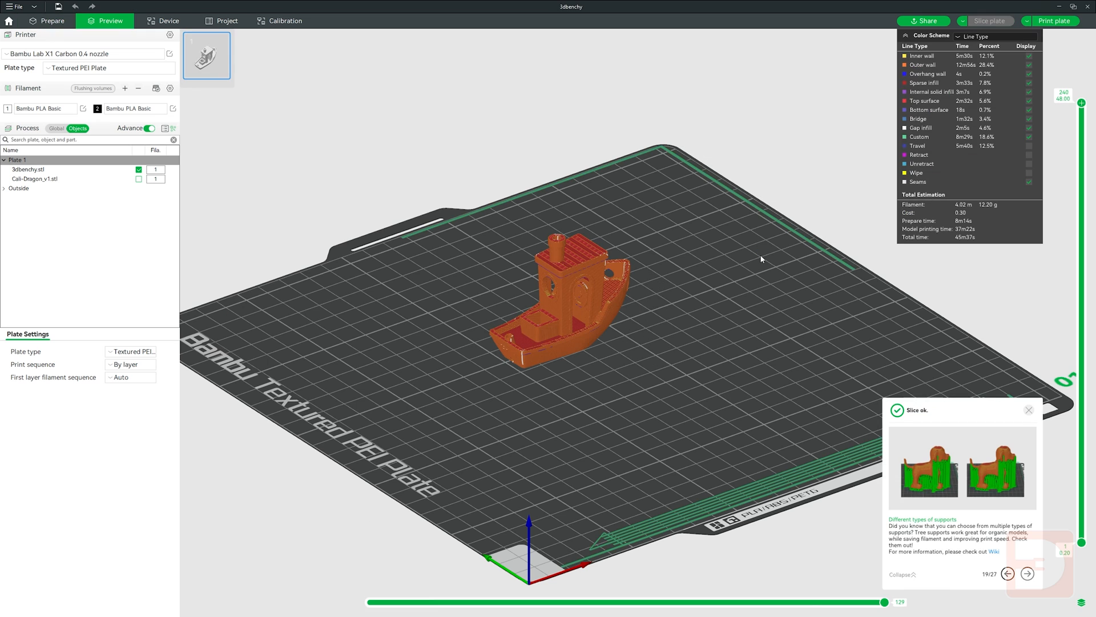
key("Tab")
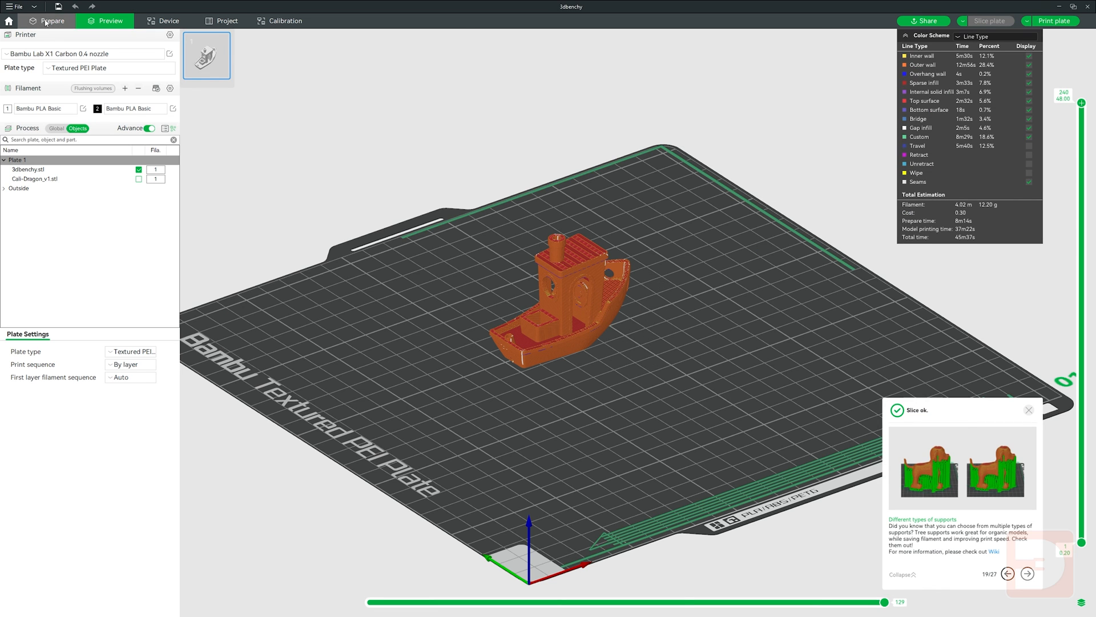
Step: Make the dragon printable again, slice the plate to check both models, and return to the model editor
right_click(659, 294)
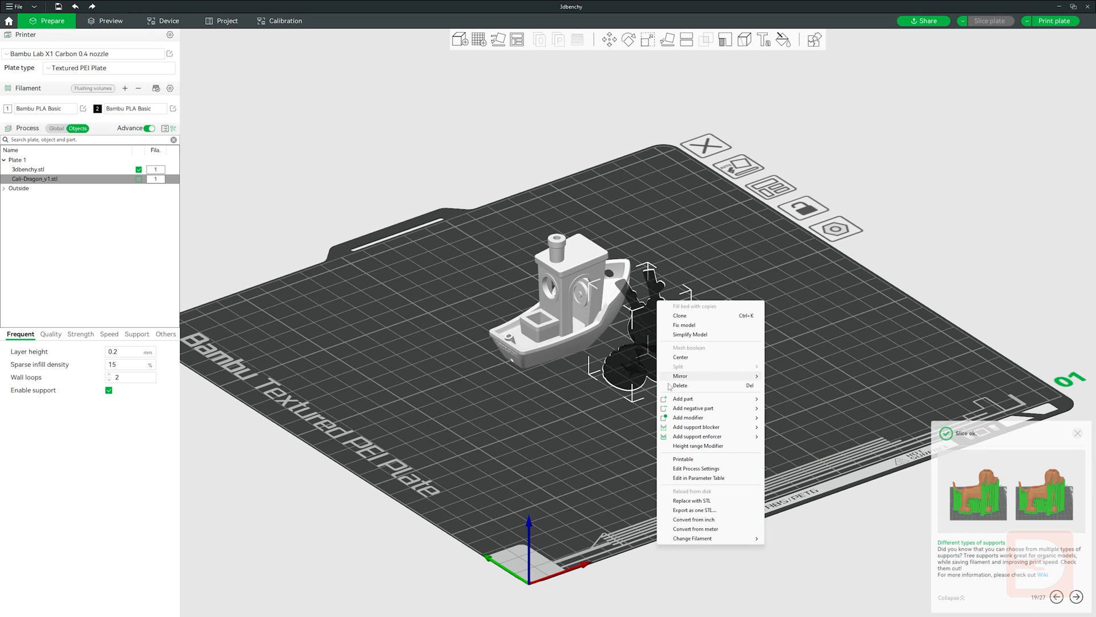
left_click(708, 460)
left_click(728, 381)
key("ctrl+r")
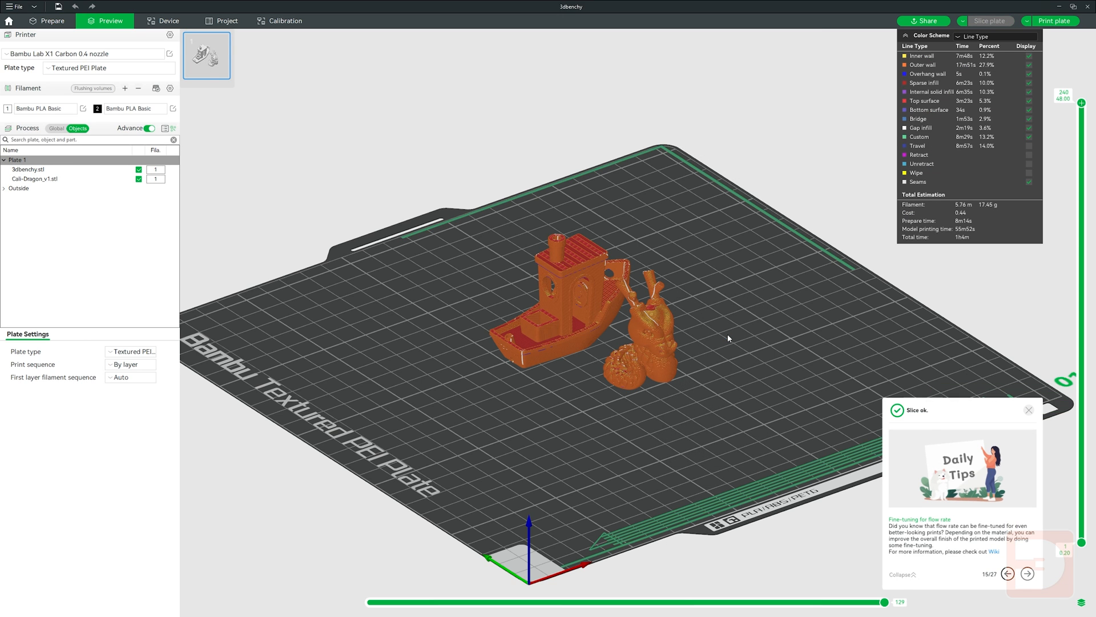
left_click(51, 21)
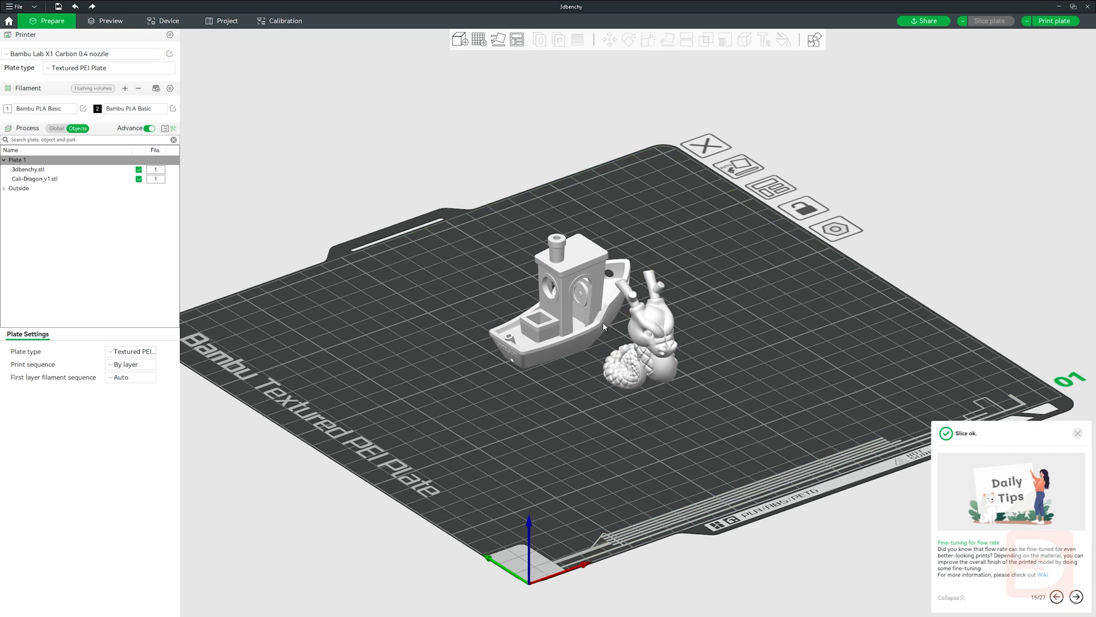
Step: Show the global process settings, and from there open the dragon's own process settings through its object options
left_click(655, 318)
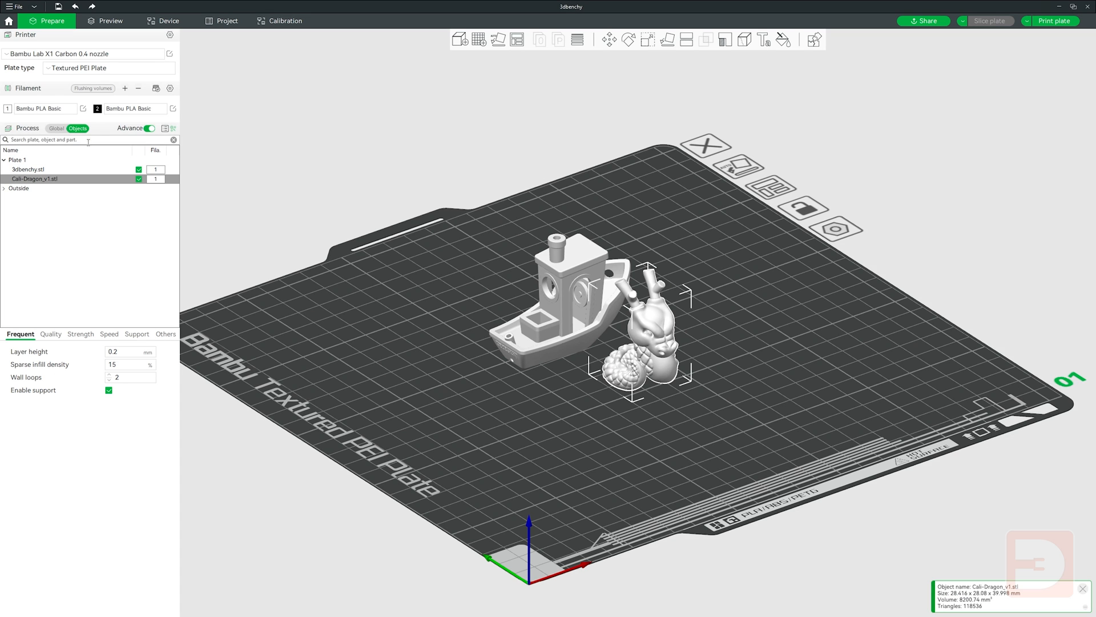
left_click(57, 128)
left_click(580, 388)
right_click(652, 321)
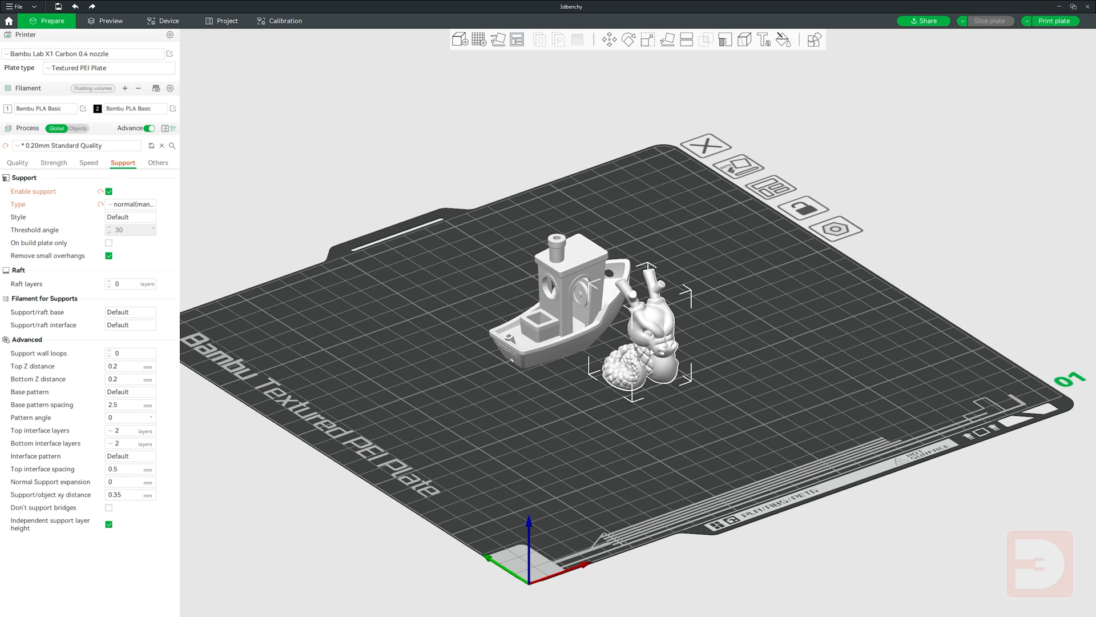
left_click(697, 488)
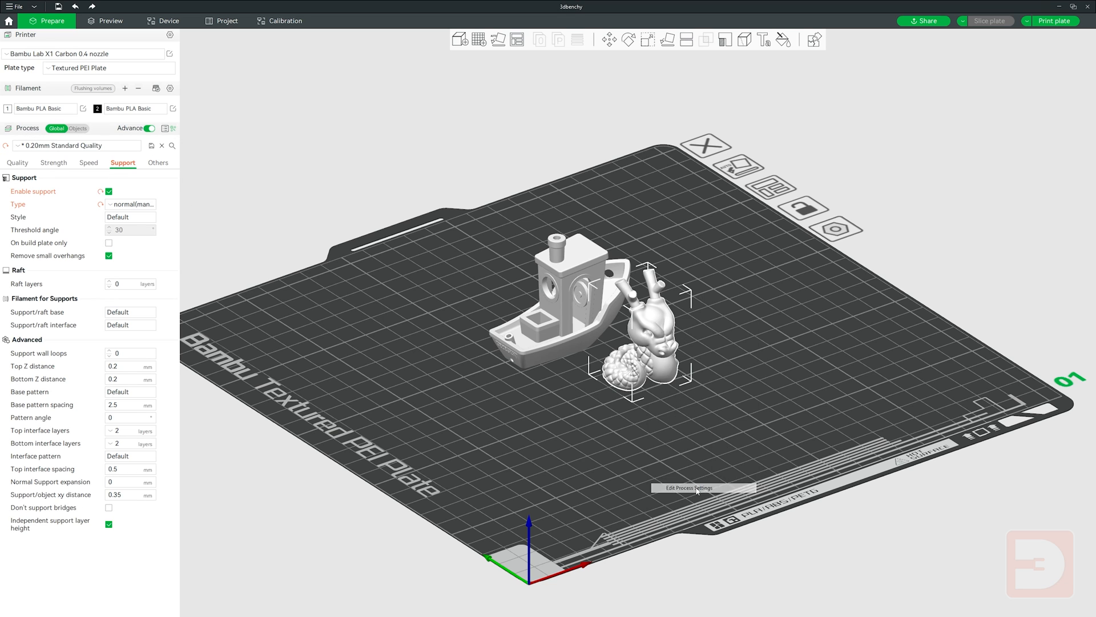
left_click(634, 318)
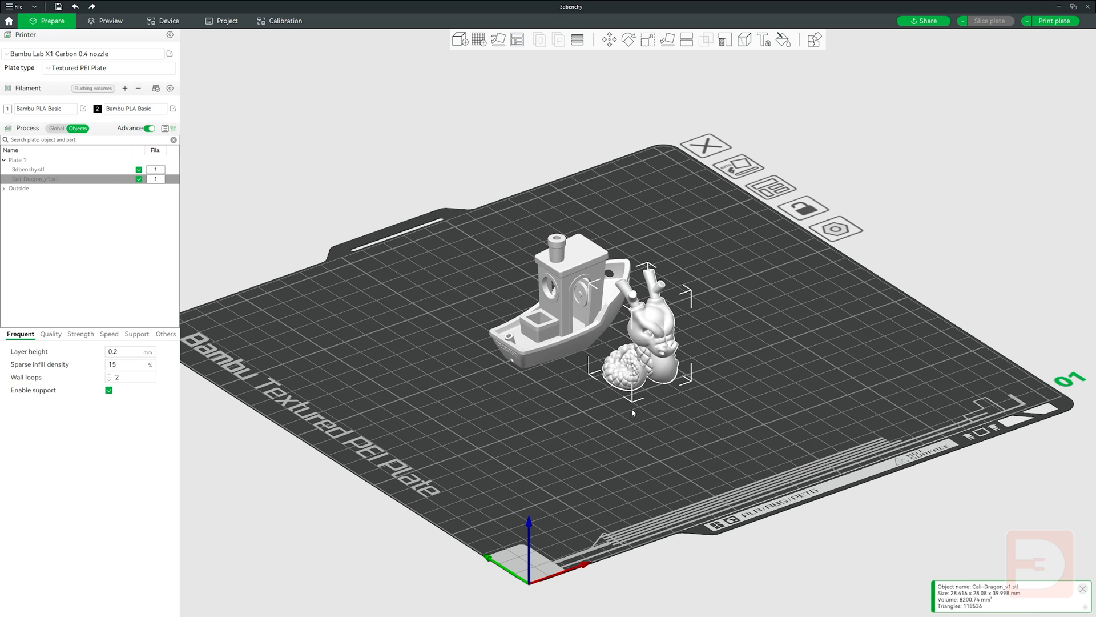
left_click(630, 391)
Step: Open the parameter table for the dragon, move it below the models, and examine both objects' name and filament entries
right_click(654, 328)
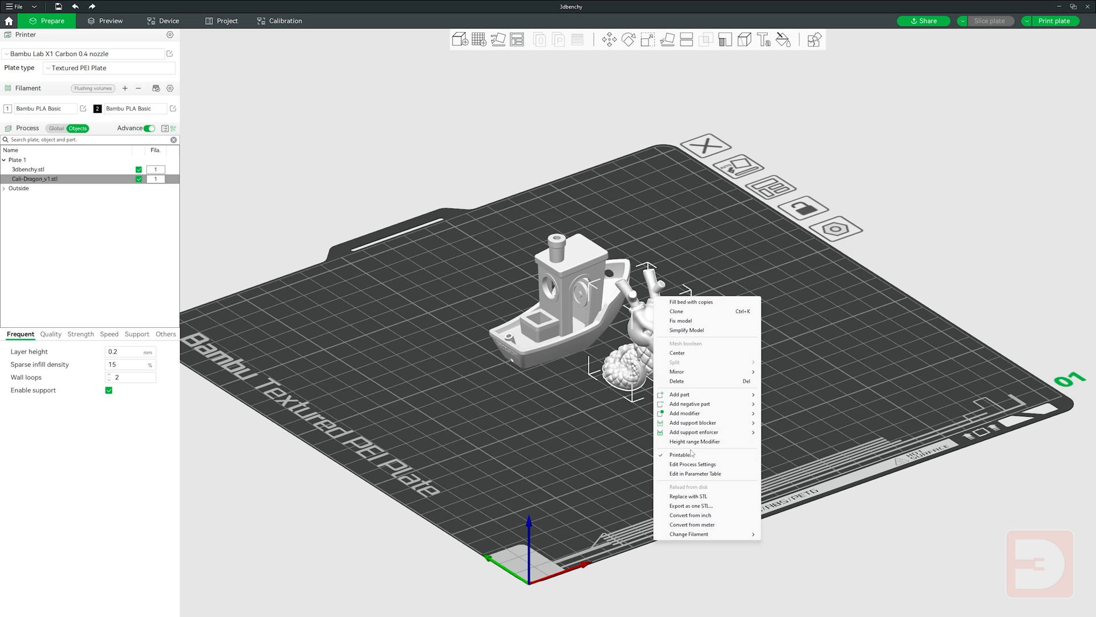
left_click(691, 473)
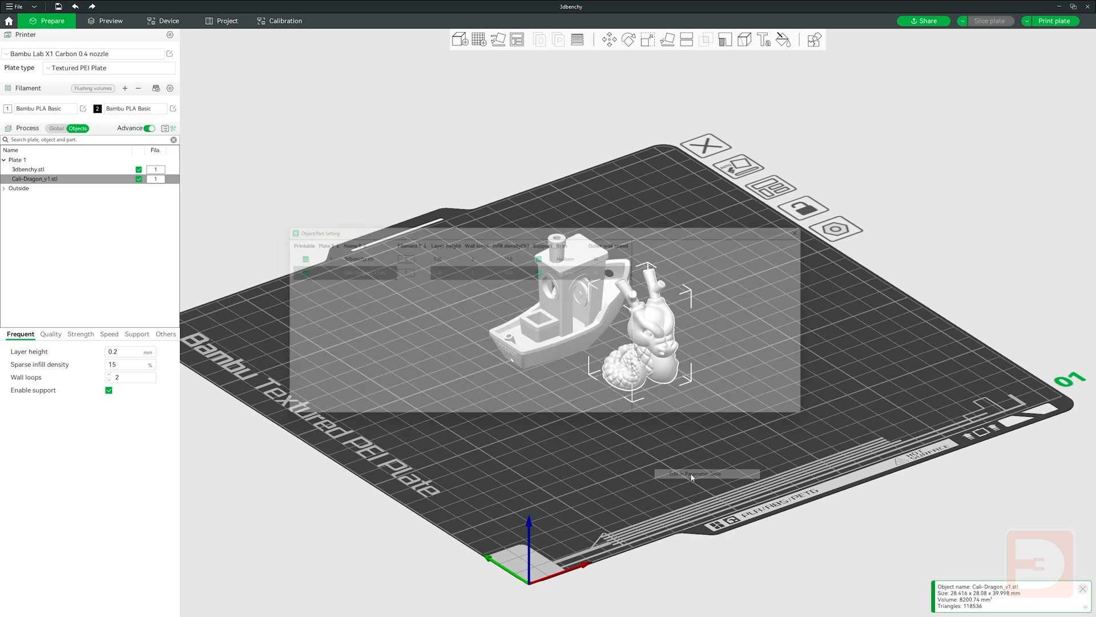
left_click_drag(423, 226, 439, 347)
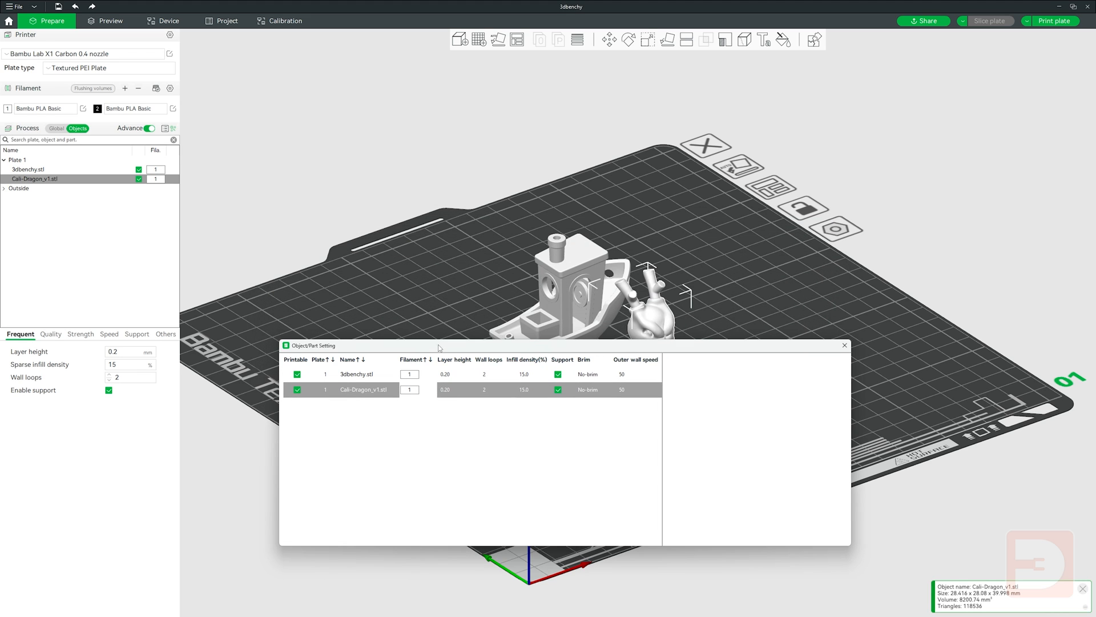
left_click(352, 374)
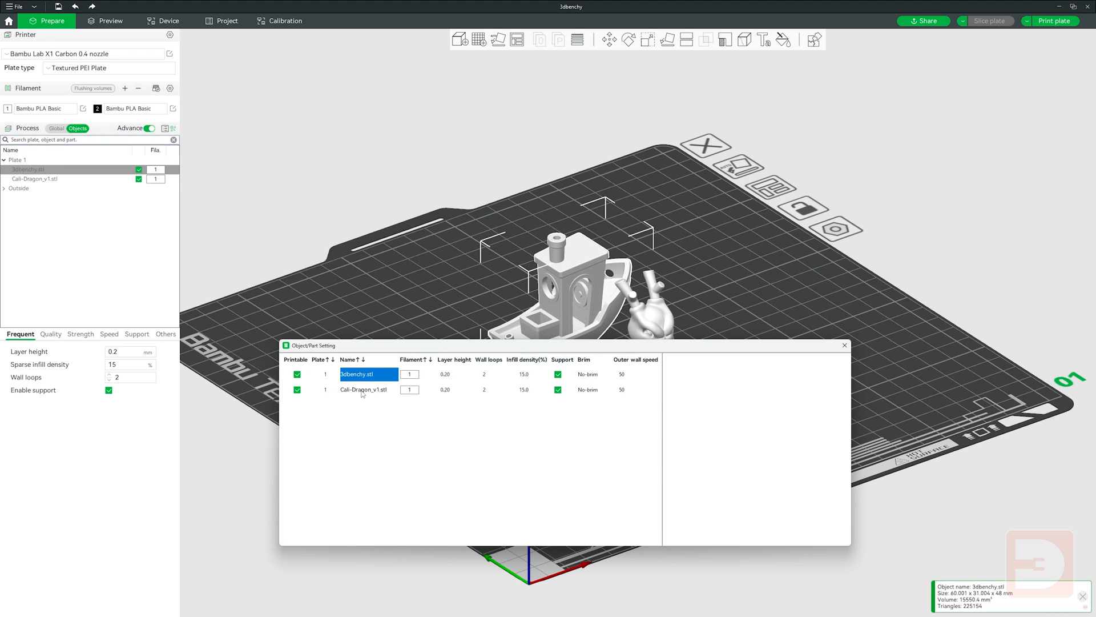
left_click(362, 390)
left_click(410, 372)
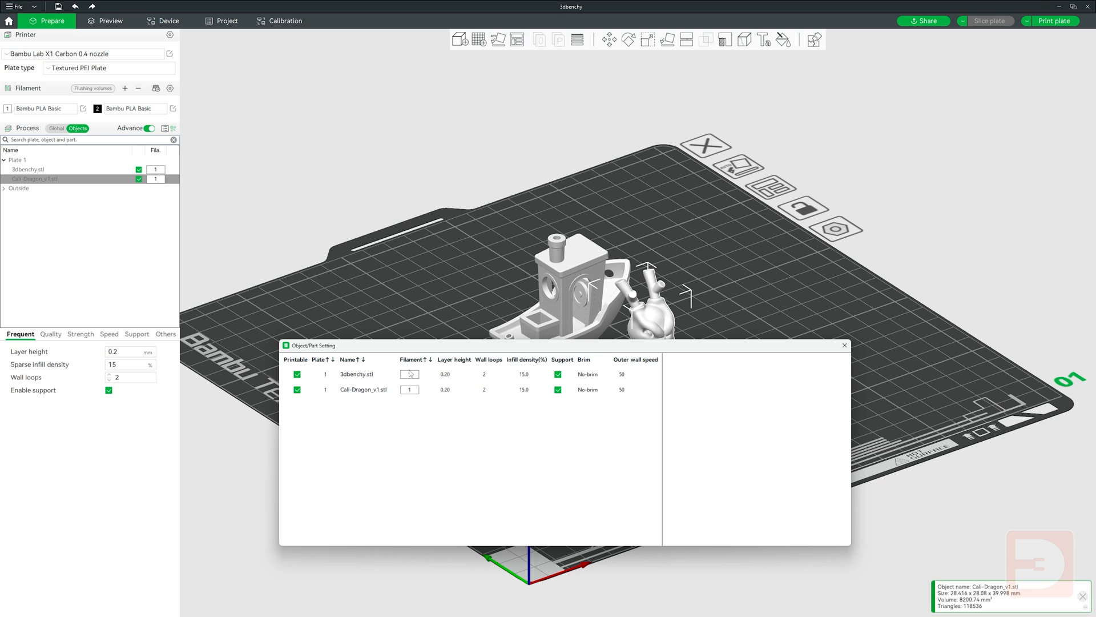
left_click(416, 375)
left_click(416, 391)
Step: Examine the boat's layer height, wall loops, infill density and support settings in the parameter table
left_click(456, 375)
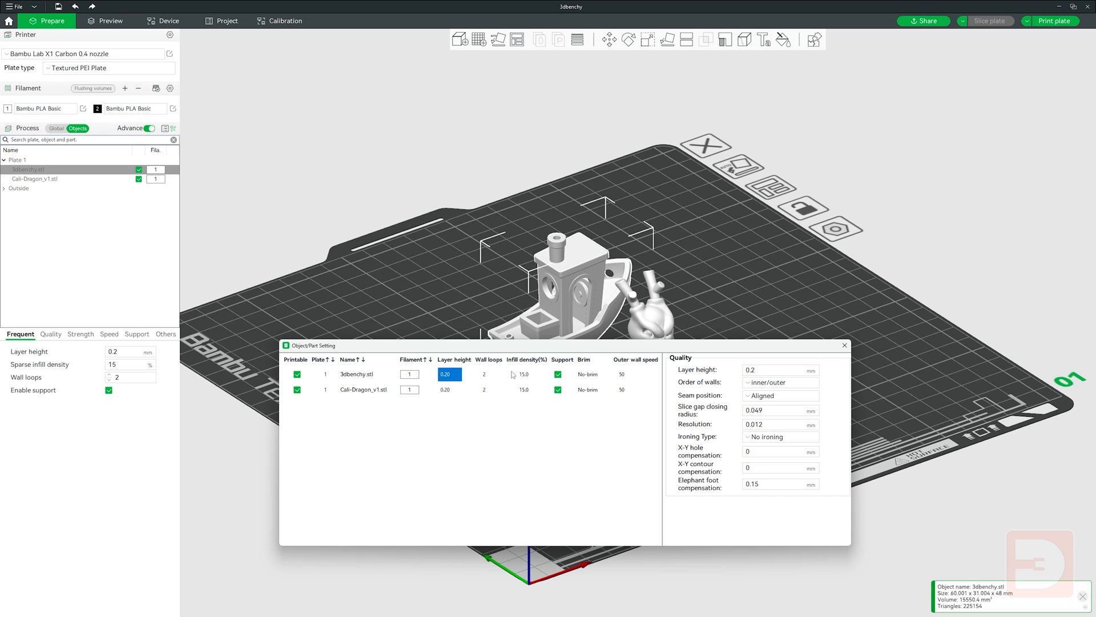
left_click(486, 376)
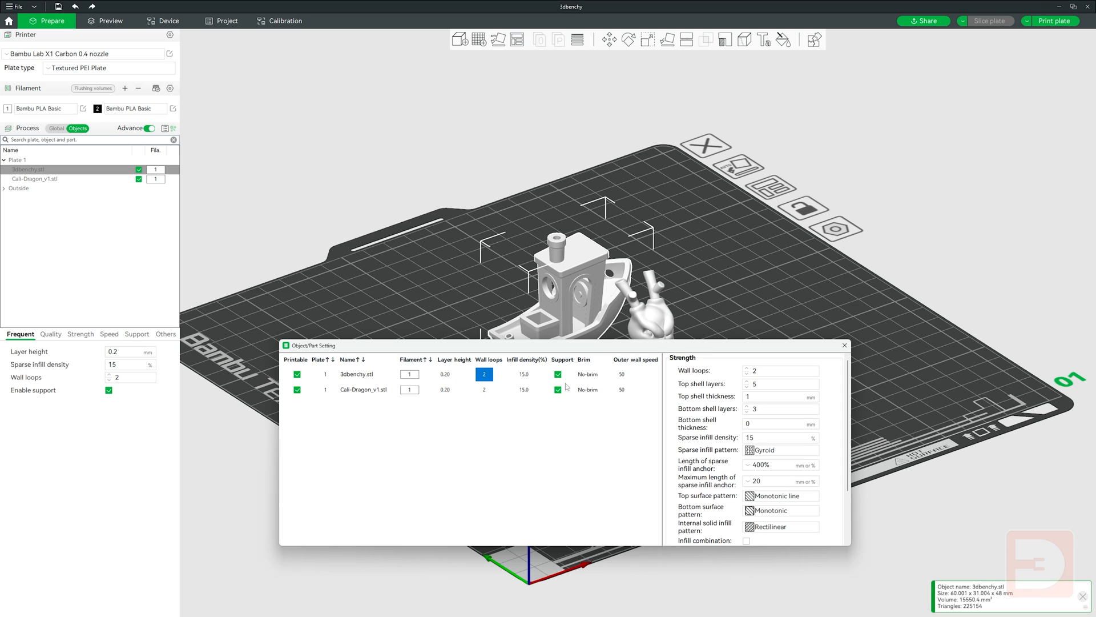
left_click(527, 375)
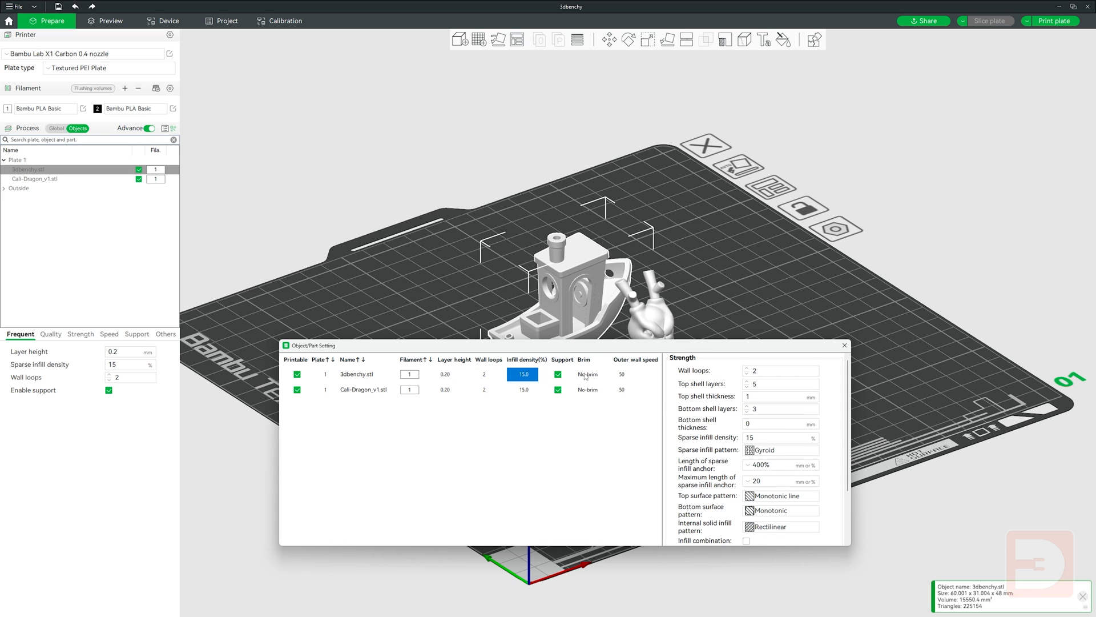
left_click(559, 375)
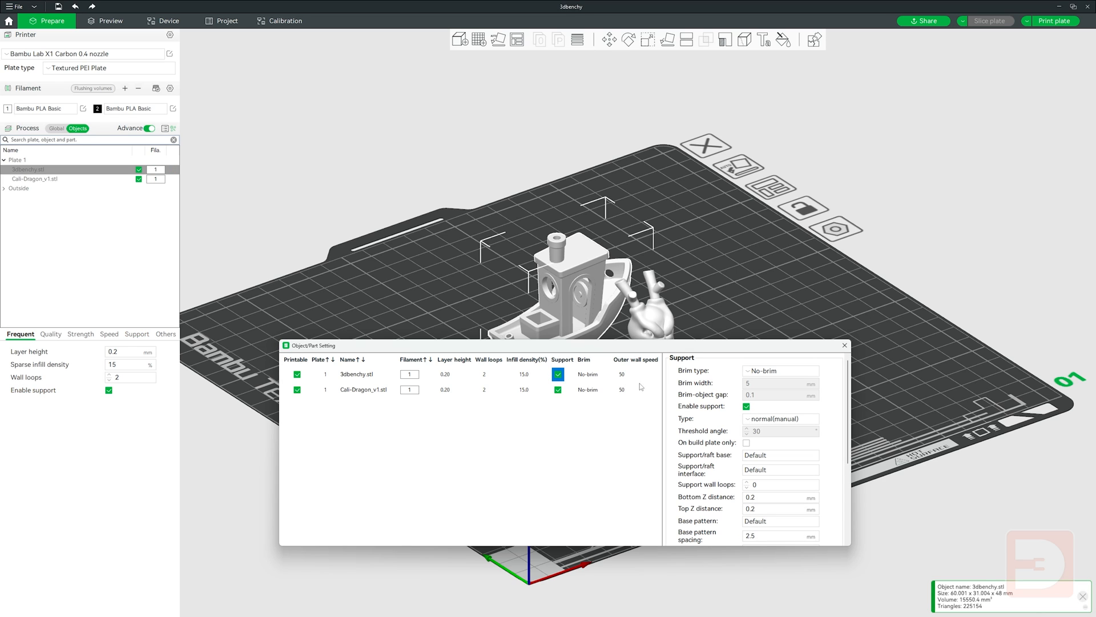
Step: Inspect the boat's printable setting in the parameter table, leave it enabled, and close the table
left_click(298, 375)
left_click(297, 375)
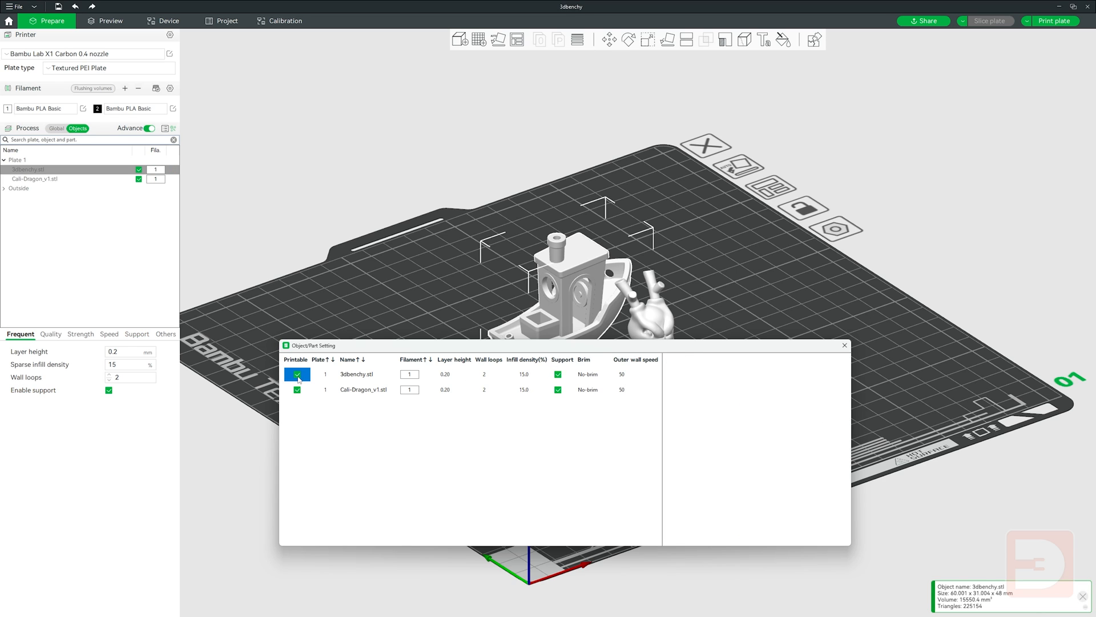
left_click(297, 374)
left_click(845, 345)
left_click(738, 318)
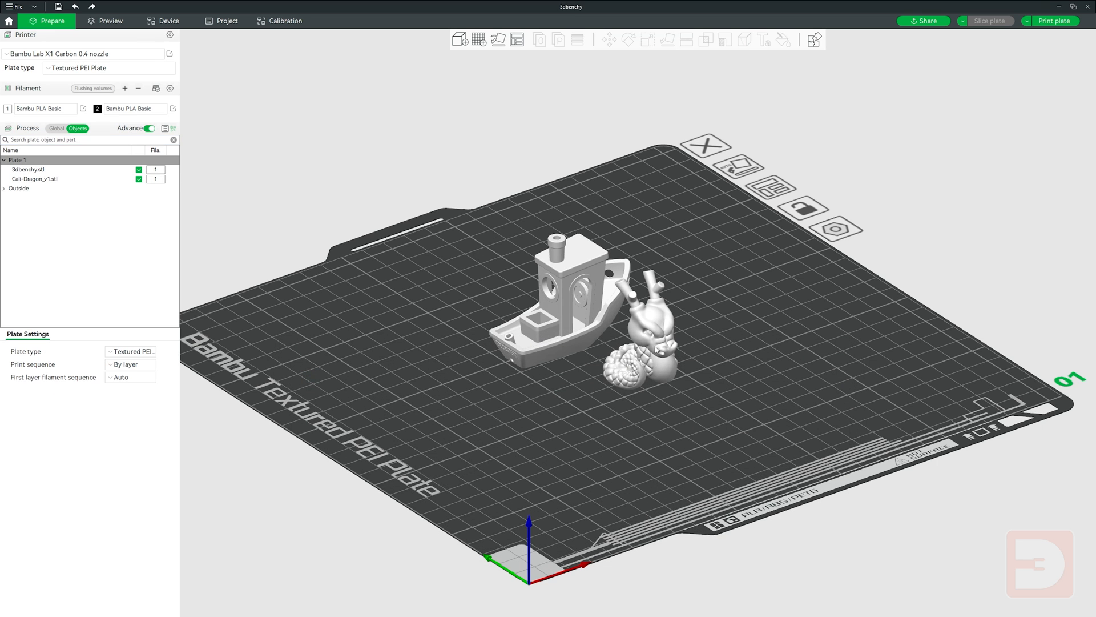
Step: Delete the dragon and the boat from the plate
left_click(661, 328)
key("Delete")
left_click(575, 290)
key("Delete")
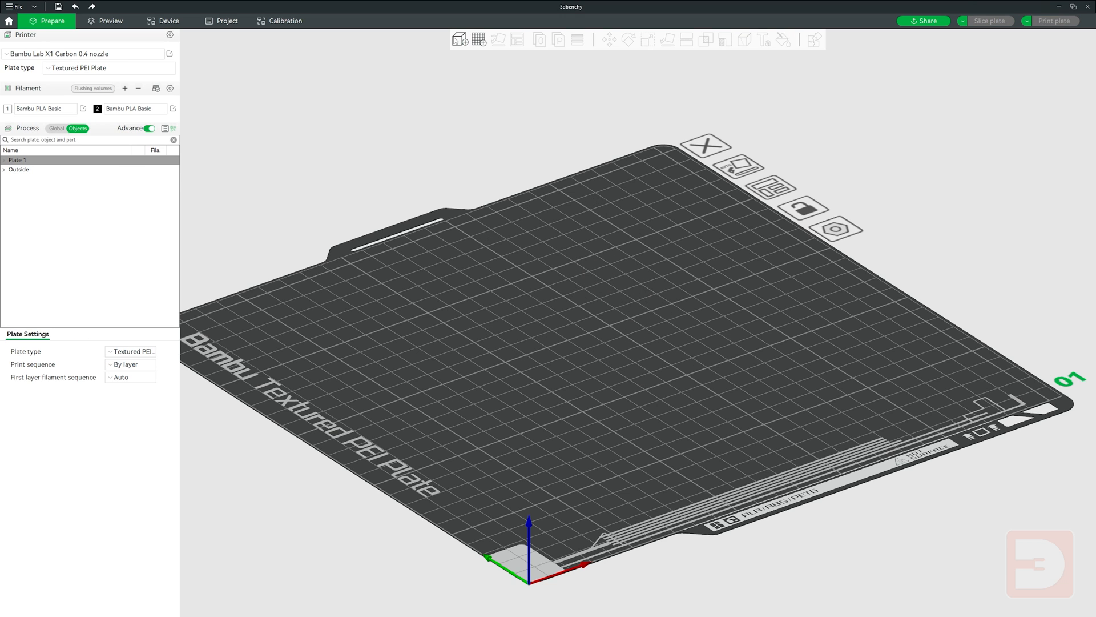
Step: Import TestCube.stl from the Models folder onto the empty plate
left_click(457, 40)
left_click(336, 273)
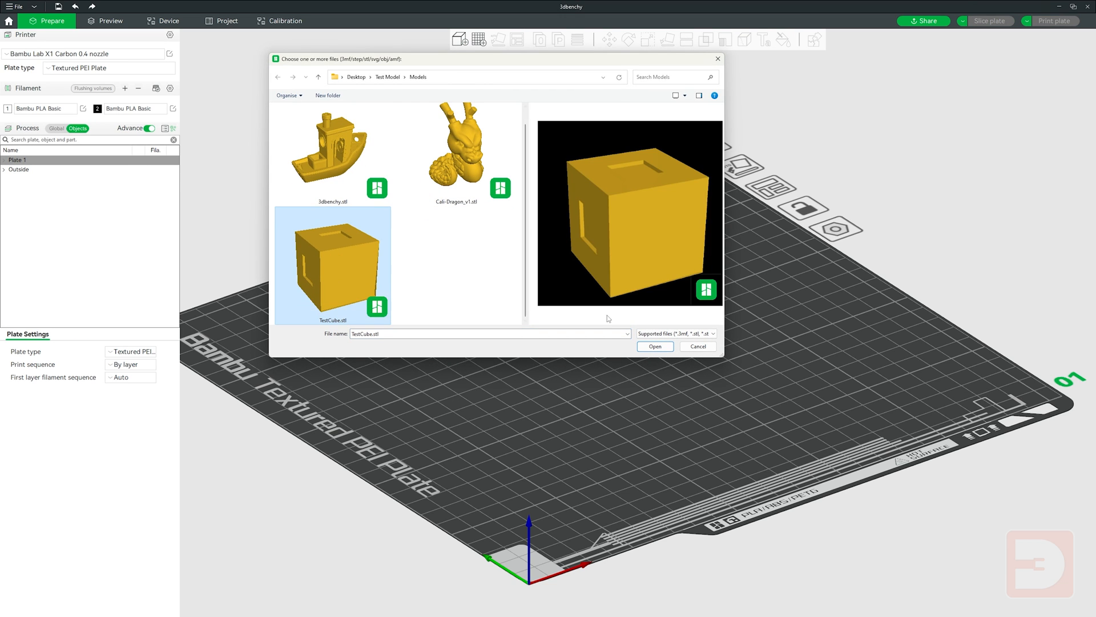
left_click(664, 347)
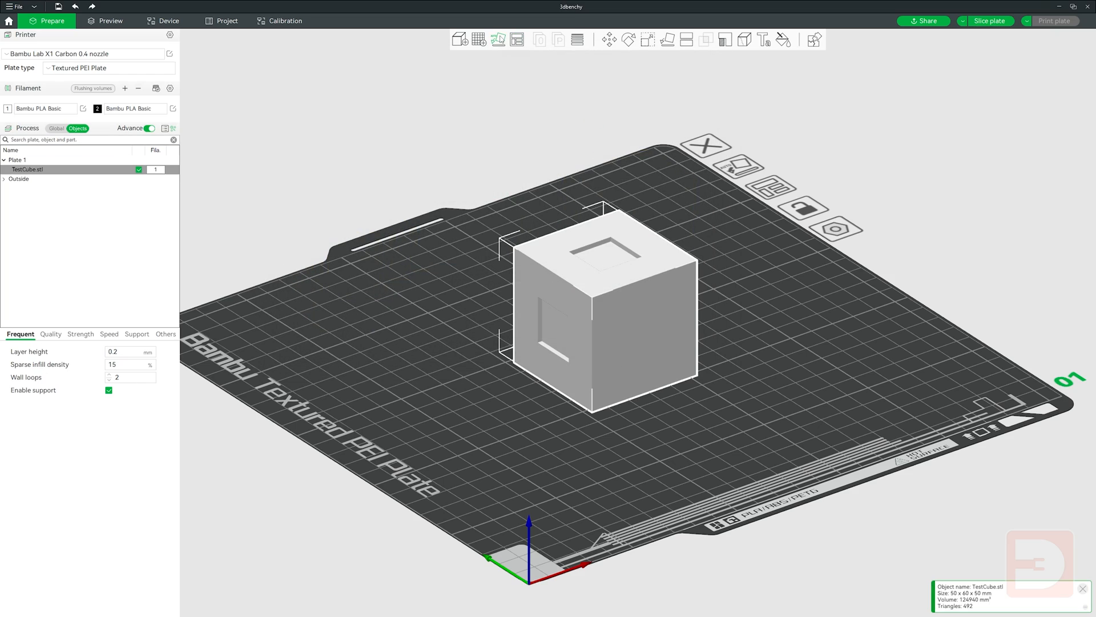
Step: Auto-orient the test cube on the plate and inspect its sides up close from several angles
left_click(498, 39)
left_click(699, 256)
left_click_drag(701, 256, 691, 290)
scroll(691, 290, "up", 7)
left_click_drag(756, 371, 812, 399)
scroll(811, 398, "down", 8)
left_click_drag(810, 344, 824, 349)
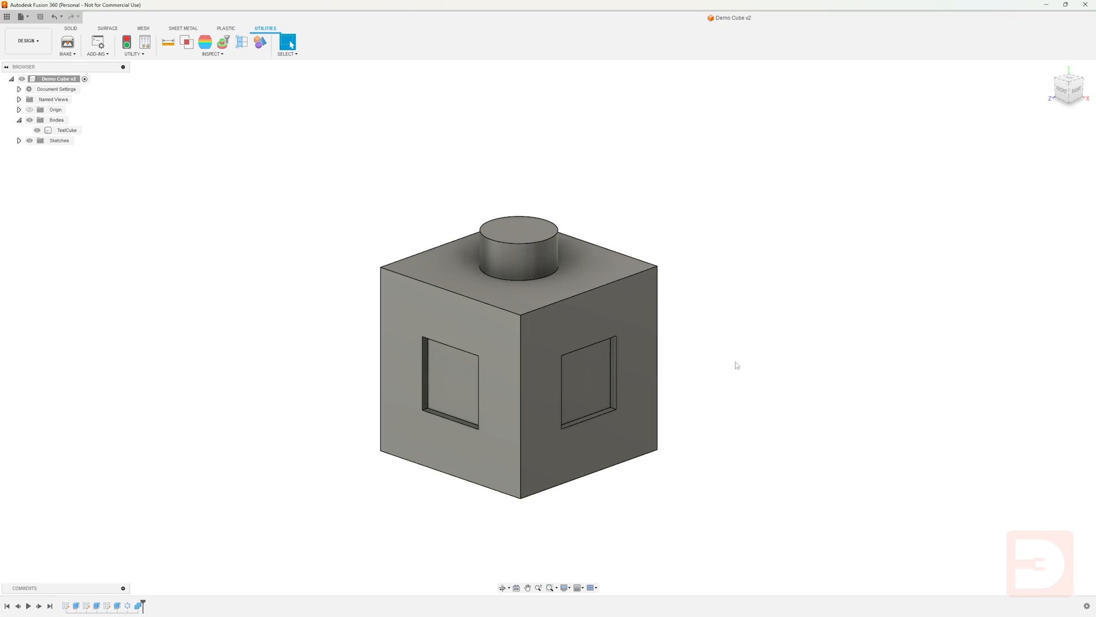
Step: Extrude the floor of the square pocket on the cube's right face outward into a joined block projecting well past the side
left_click(588, 382)
key("e")
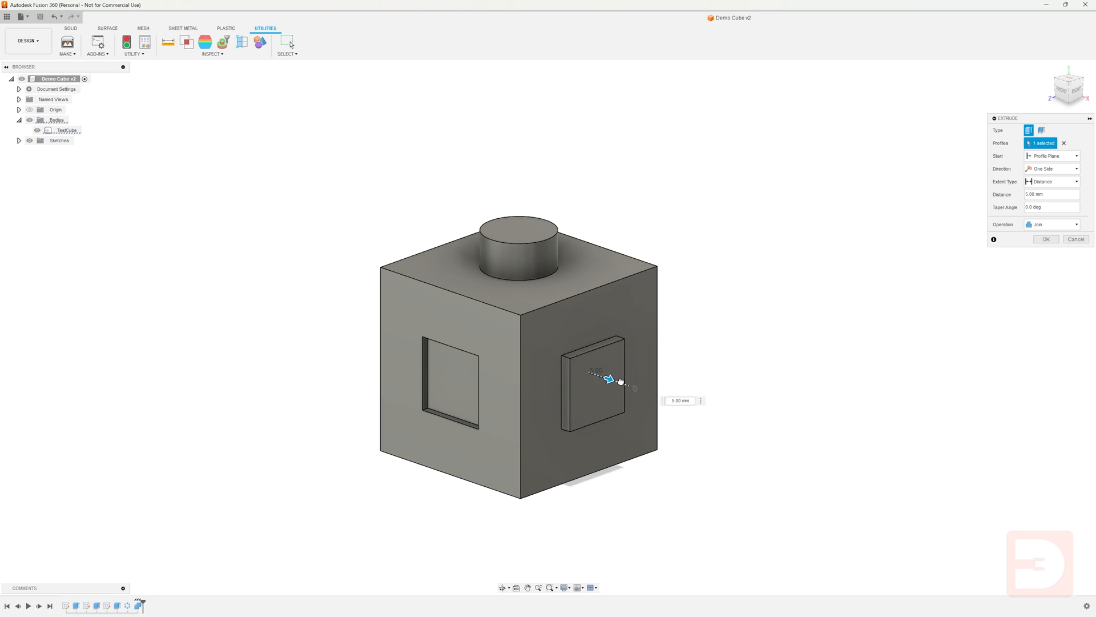
left_click_drag(621, 381, 822, 393)
left_click(1046, 239)
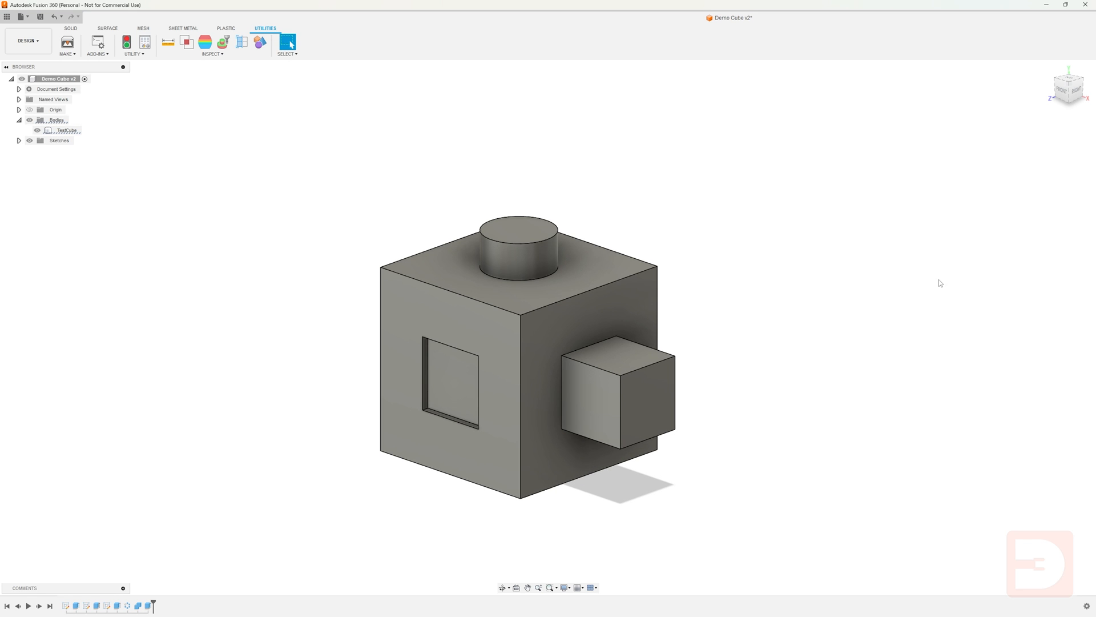
Step: Export the TestCube body as a binary STL in millimetres with high refinement, saving over TestCube in the Models folder
left_click(67, 42)
left_click(567, 310)
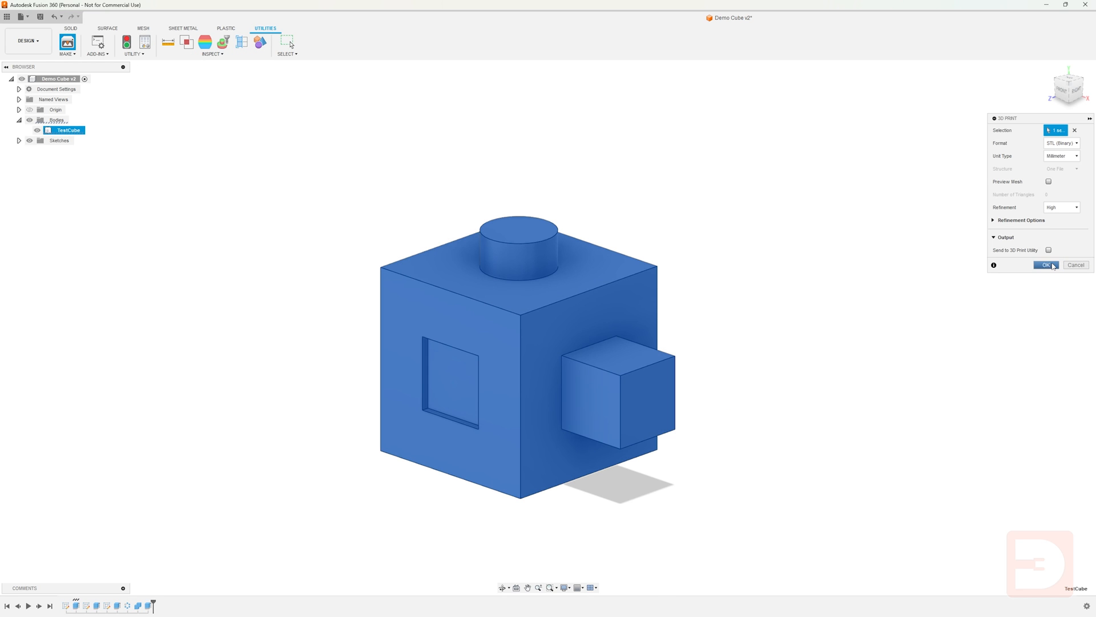
left_click(1050, 265)
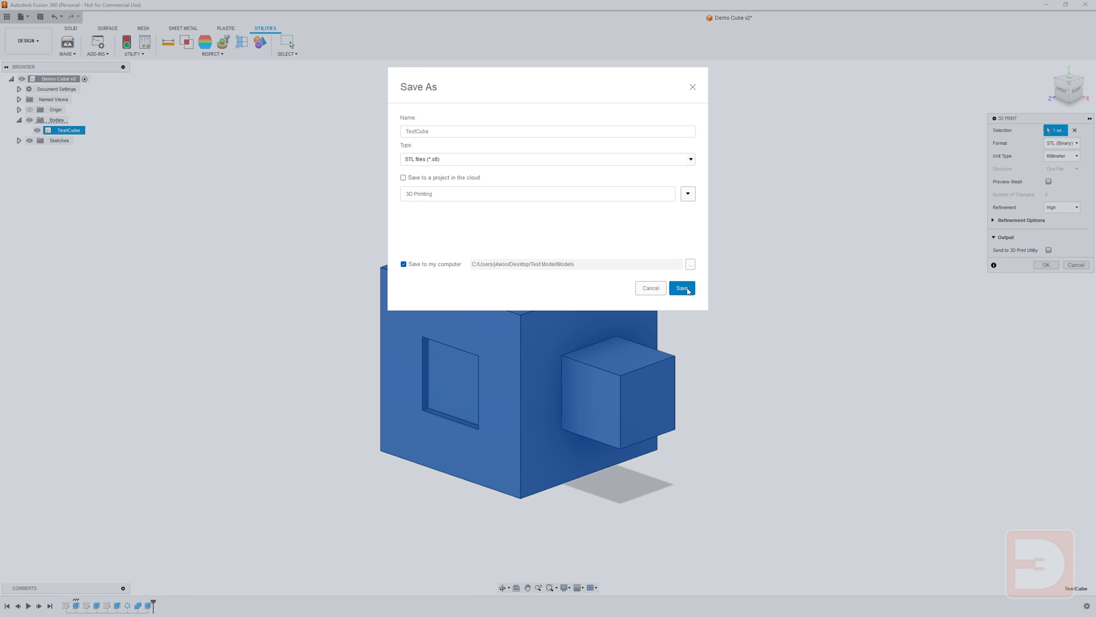
left_click(683, 289)
left_click(541, 328)
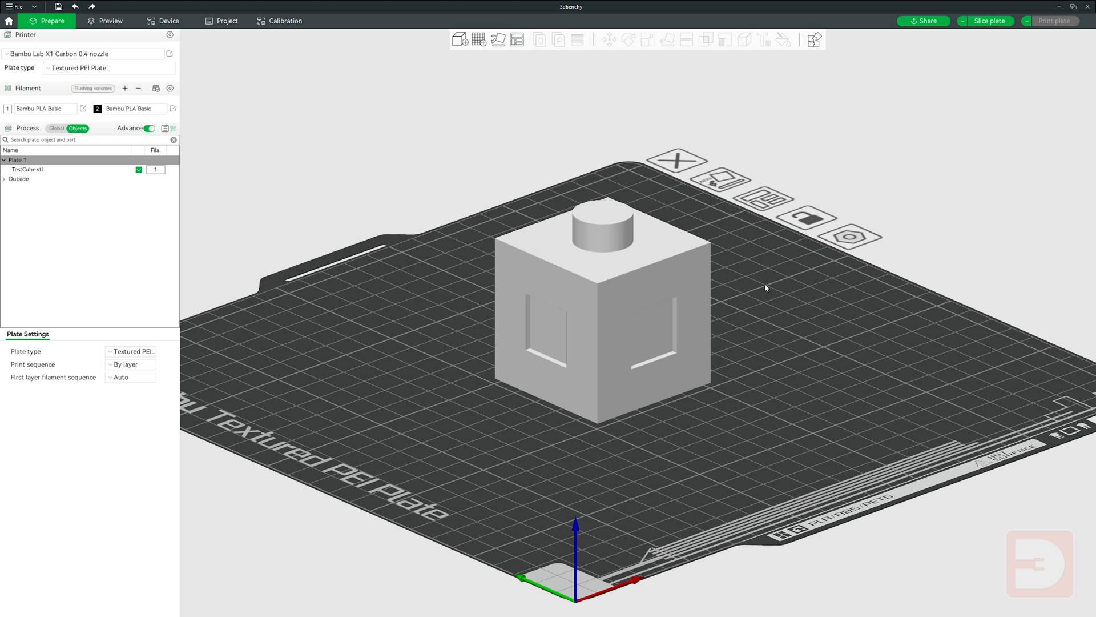
Step: In Bambu Studio, reload the test cube from disk and inspect the side with the added block
right_click(628, 283)
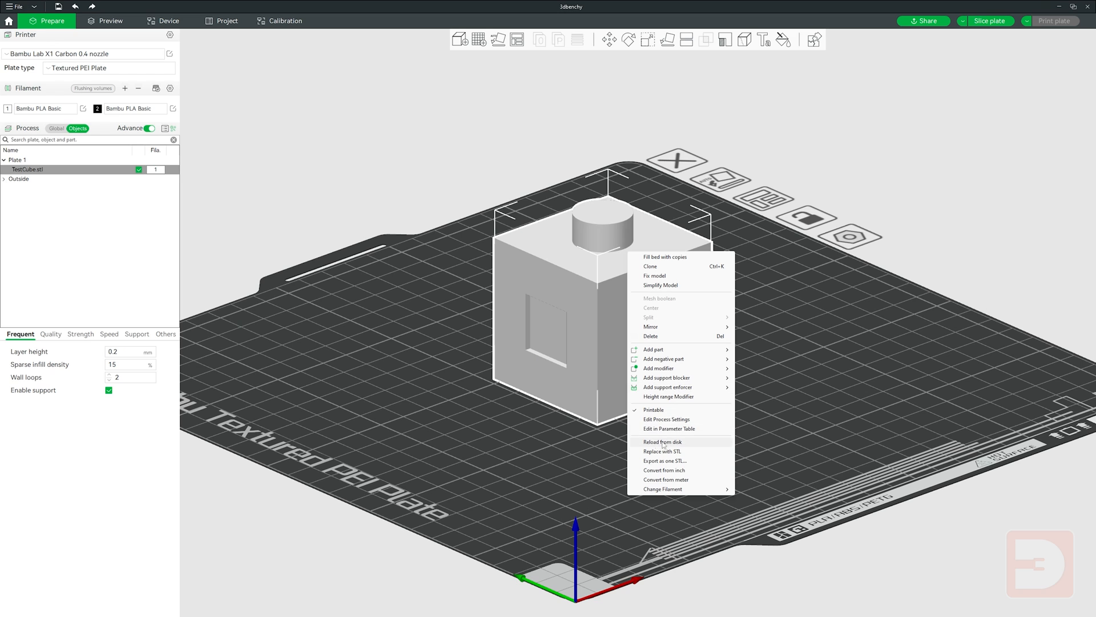
left_click(680, 442)
left_click_drag(698, 426, 732, 394)
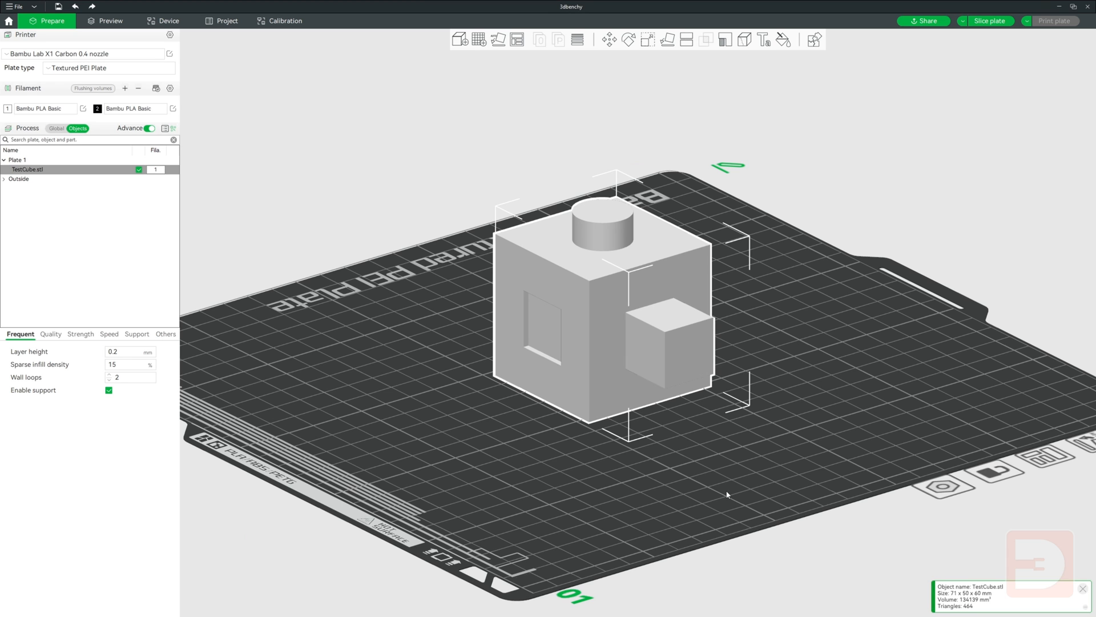
left_click_drag(664, 499, 703, 503)
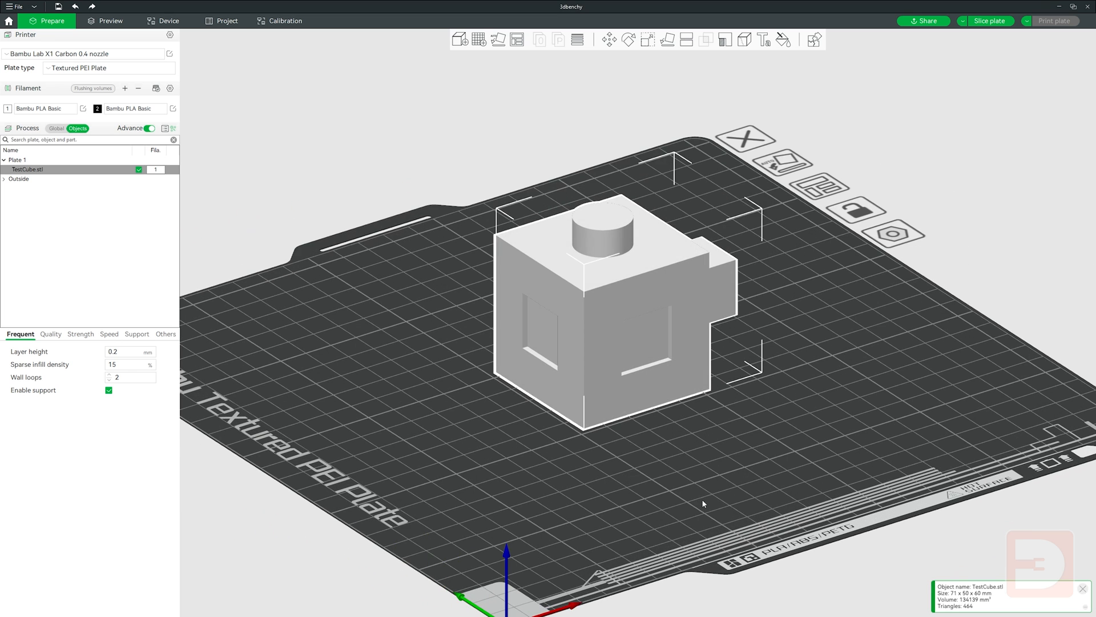
left_click(693, 480)
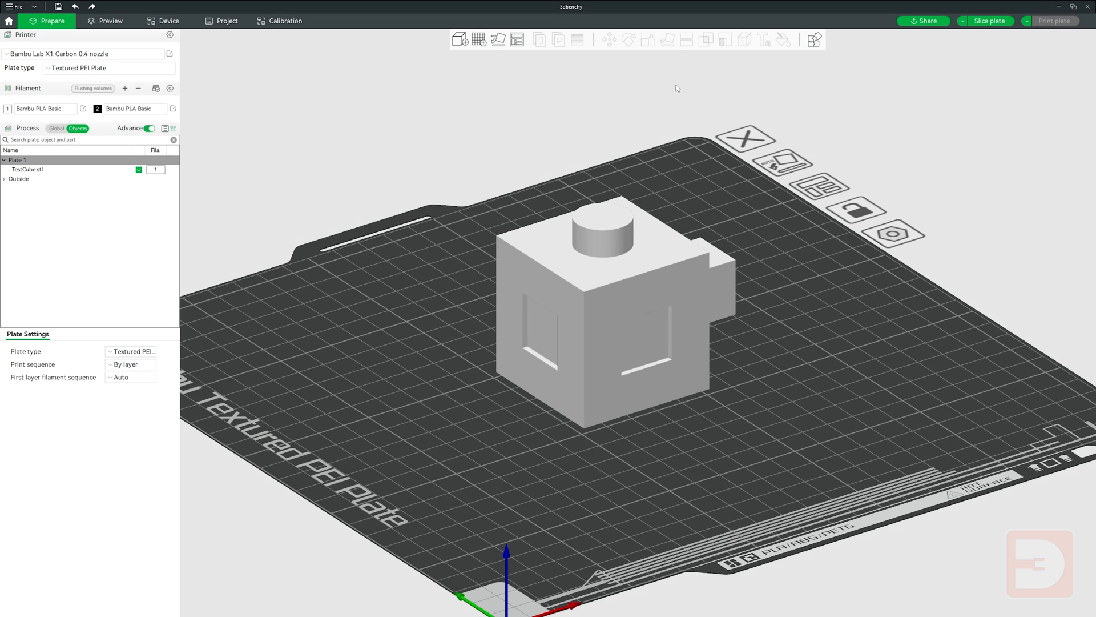
Step: Fill one pocket floor and the adjacent side face of the test cube with filament 2 using edge-detecting color painting
left_click(667, 247)
left_click(783, 40)
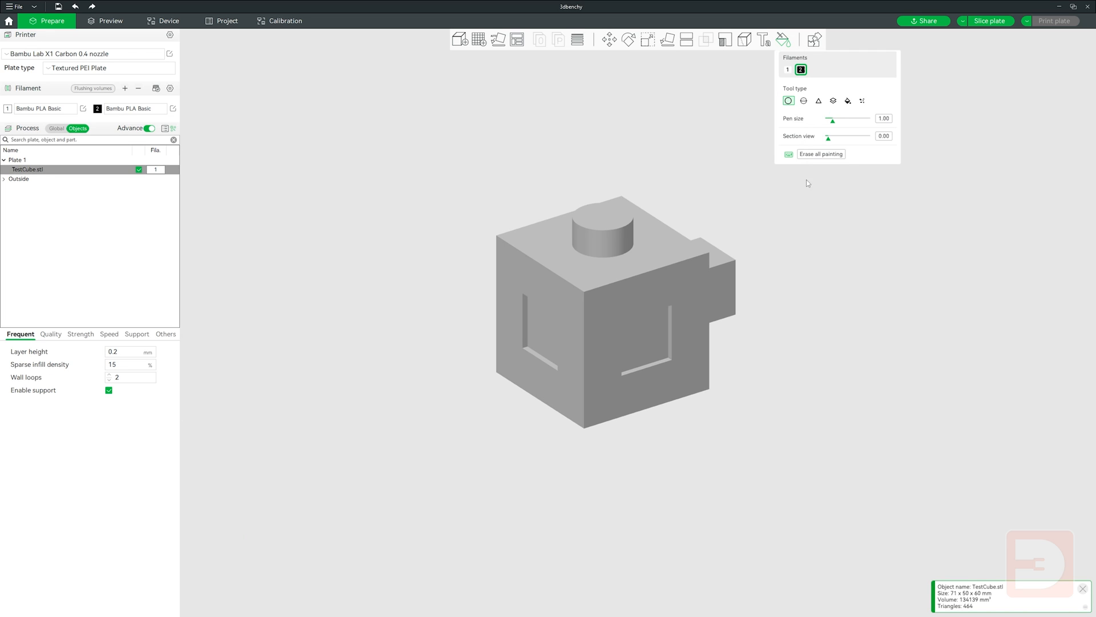
left_click(848, 101)
left_click(641, 341)
left_click(553, 335)
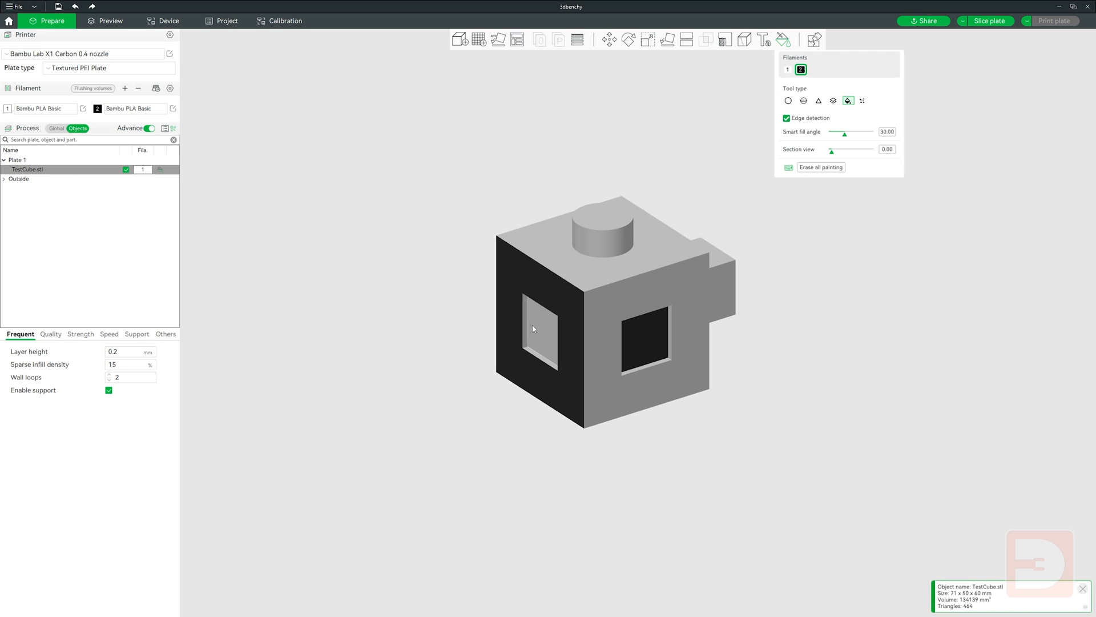
left_click(820, 267)
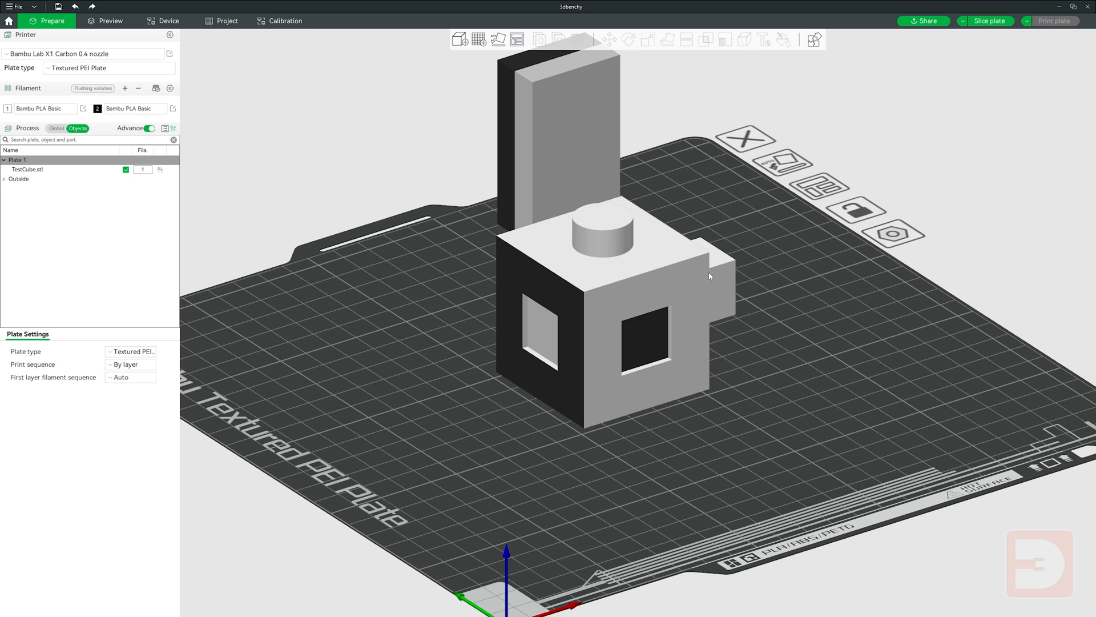
Step: Reload the painted test cube from disk and replace it with Cali-Dragon_v1.stl from the Models folder
right_click(683, 278)
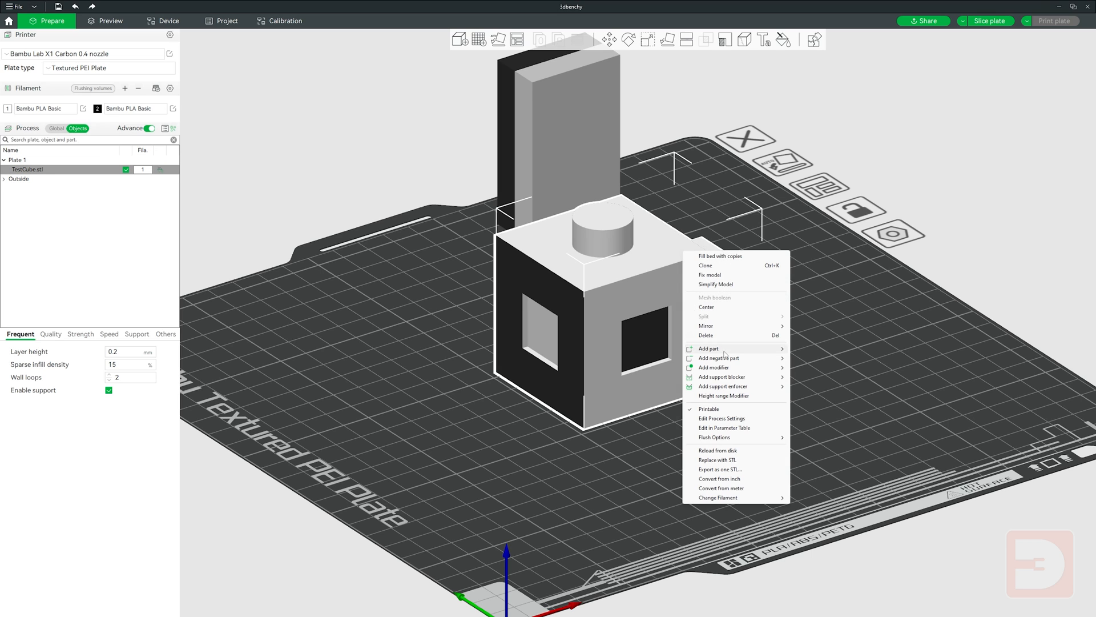
left_click(712, 450)
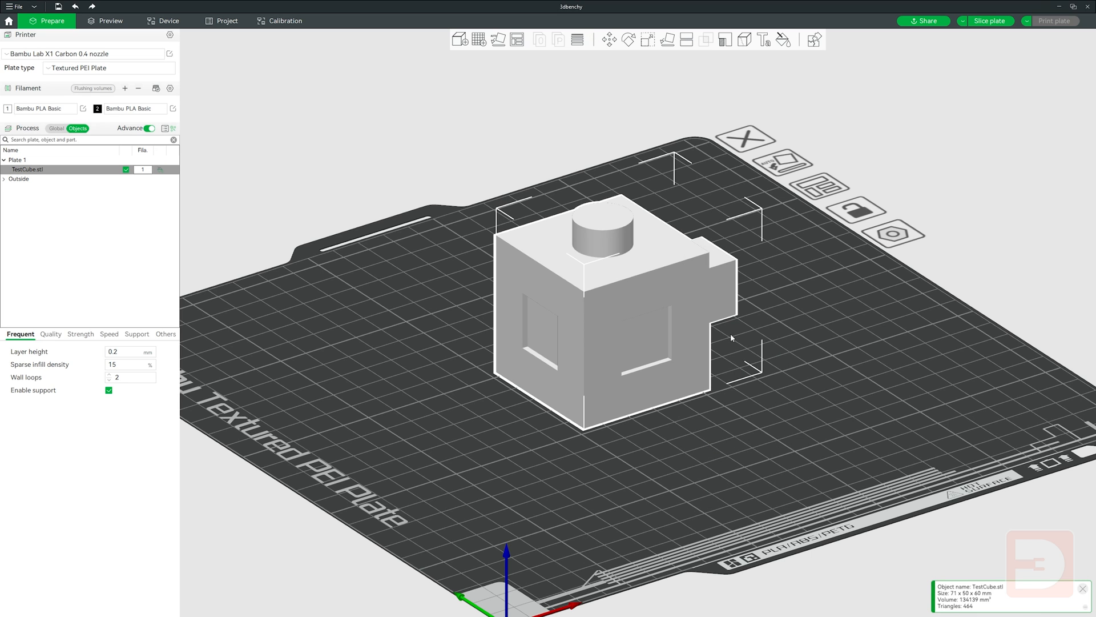
right_click(658, 288)
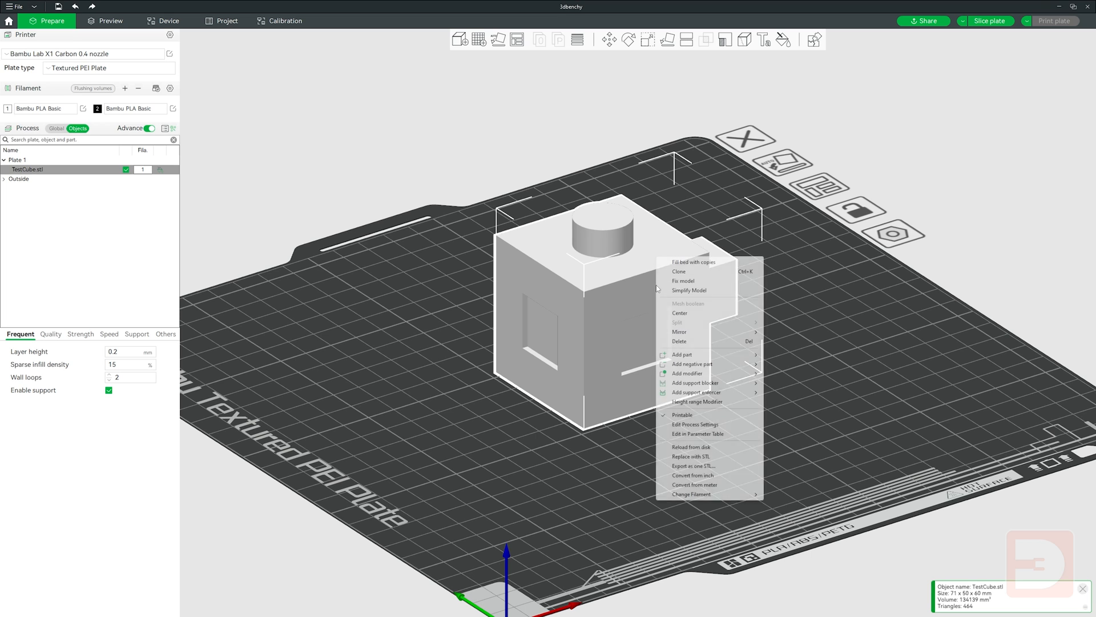
left_click(694, 457)
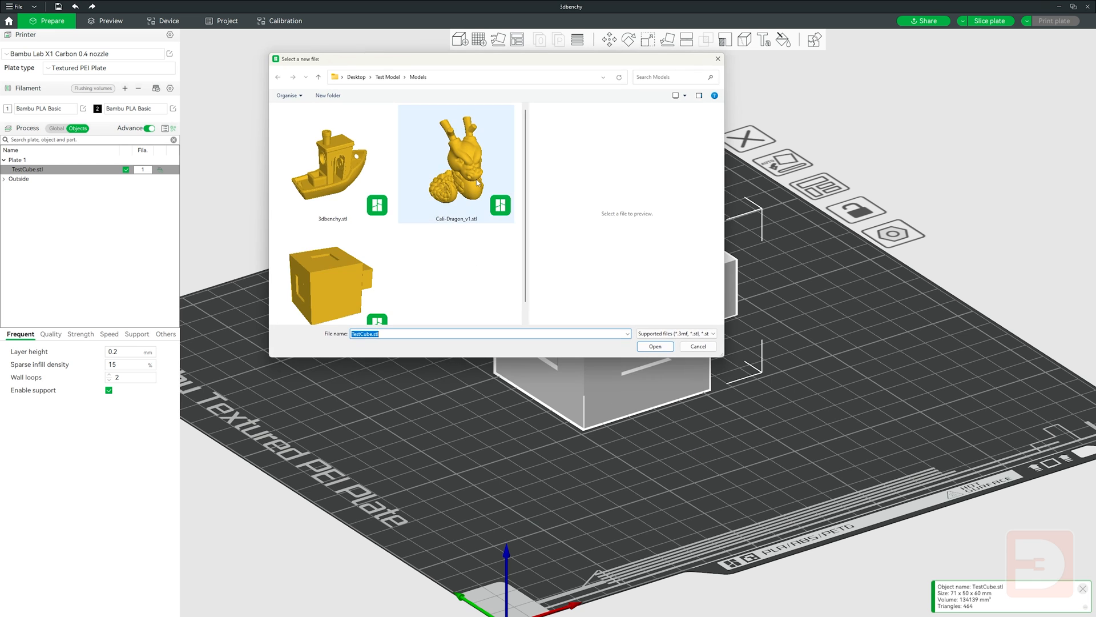
left_click(475, 183)
left_click(663, 347)
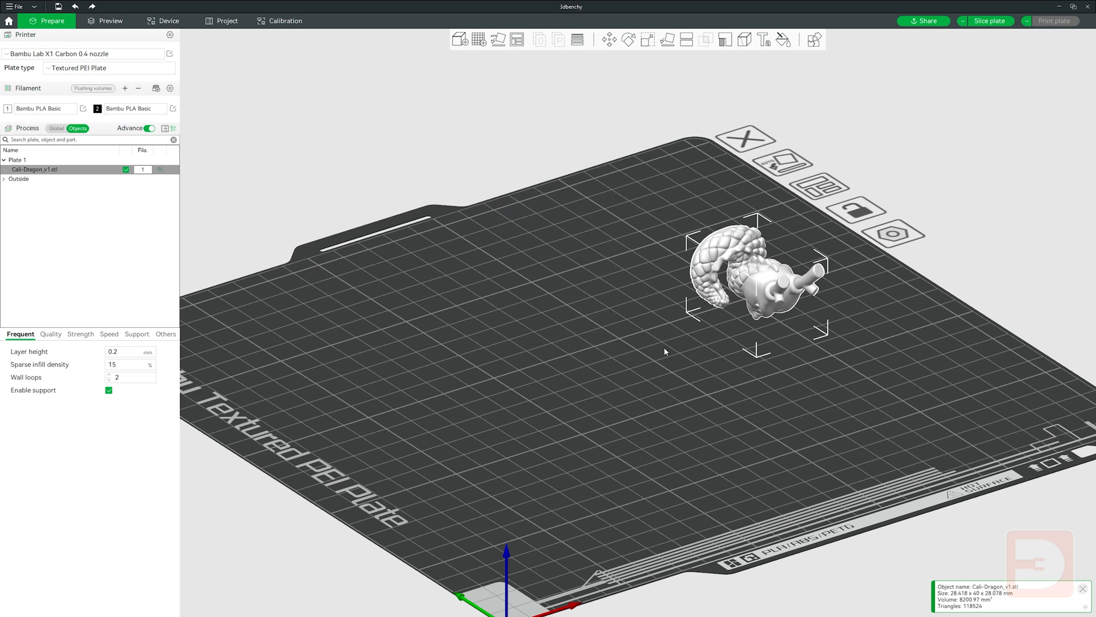
Step: Auto-orient the dragon so it stands upright and move it to the middle of the plate
left_click_drag(805, 395, 844, 381)
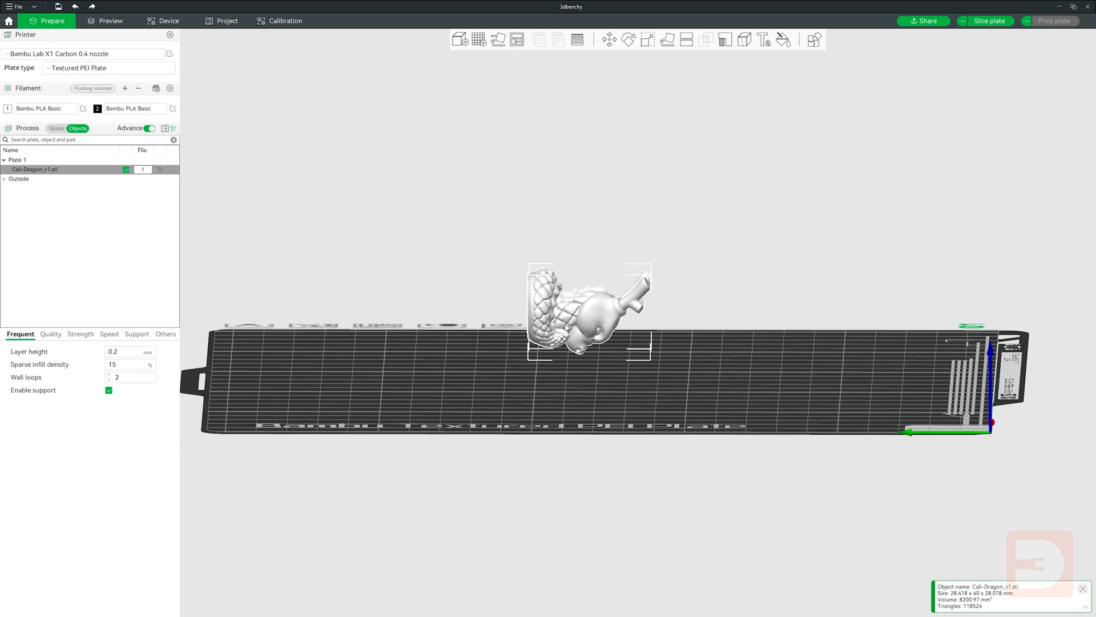
left_click_drag(621, 336, 662, 372)
left_click(498, 39)
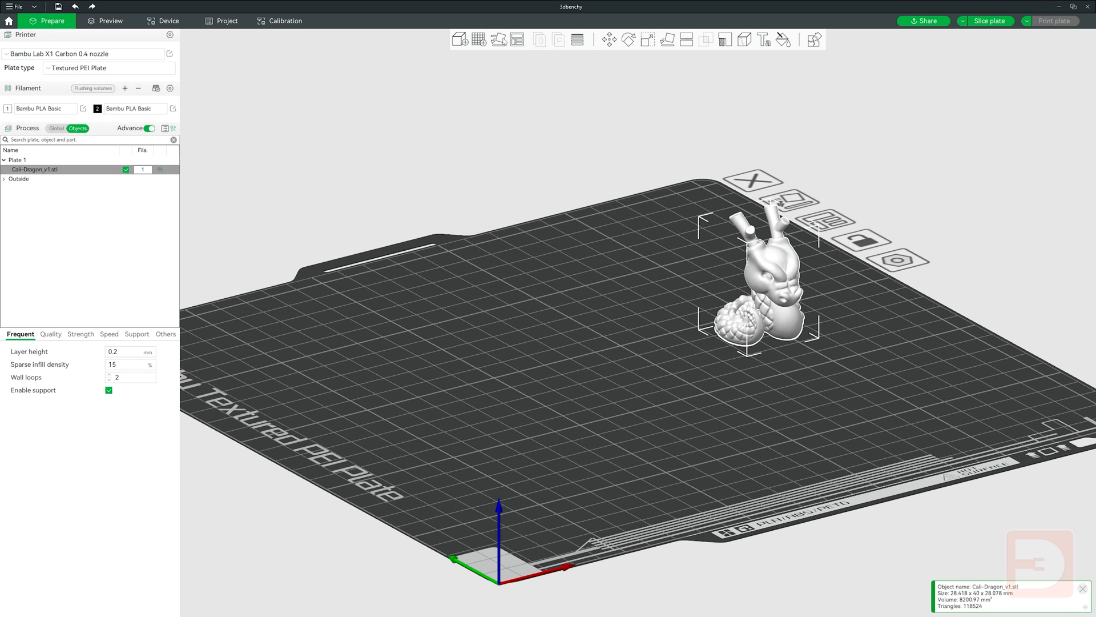
left_click_drag(792, 243, 657, 278)
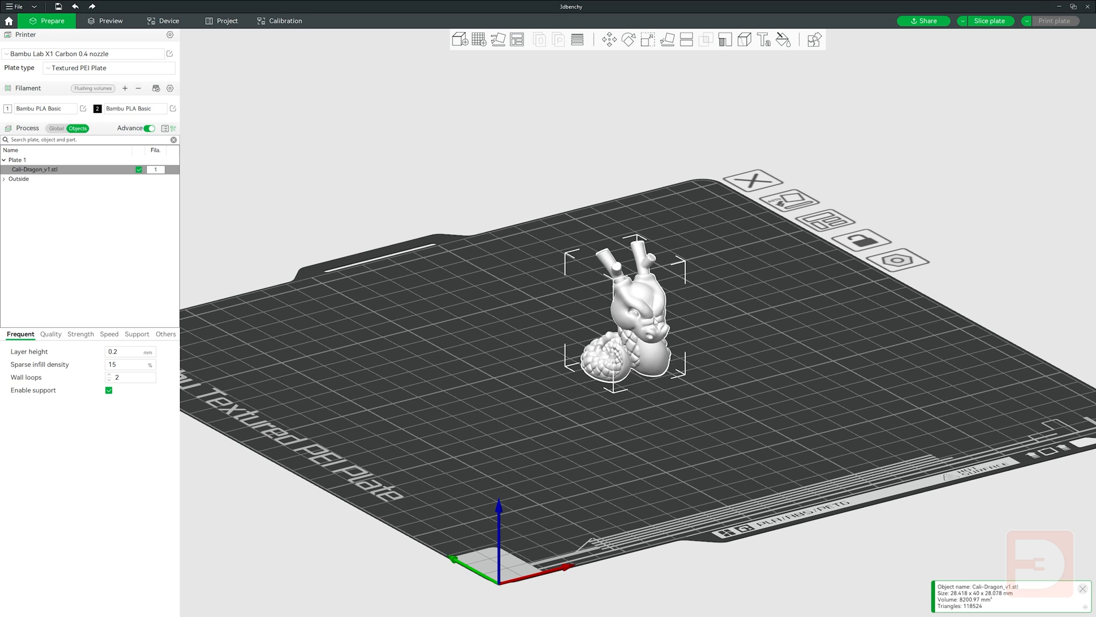
left_click(729, 306)
Step: Add a cube primitive to the plate and position it so it overlaps the dragon's side
left_click_drag(512, 325, 514, 329)
right_click(513, 328)
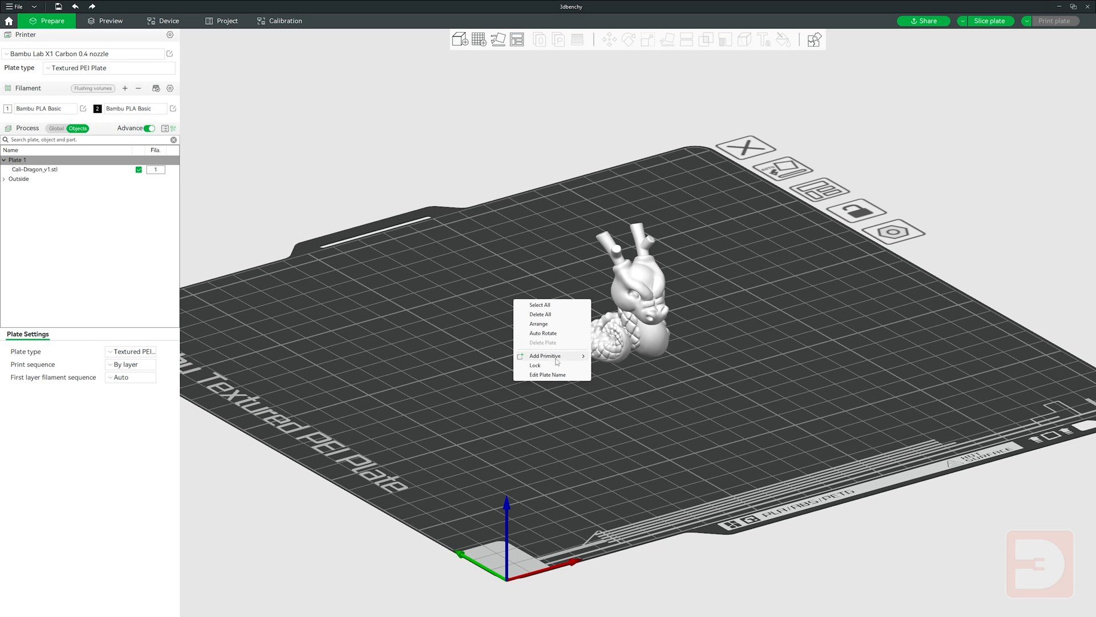
mouse_move(562, 359)
left_click(613, 356)
mouse_move(606, 357)
left_mouse_down()
mouse_move(541, 350)
mouse_move(594, 341)
left_mouse_up()
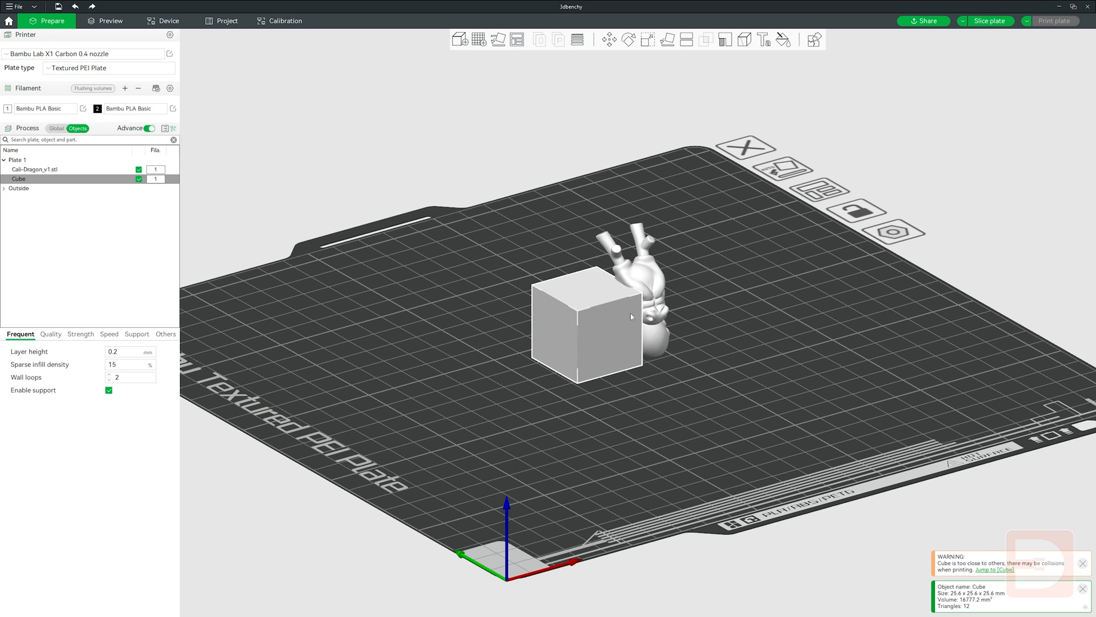
Step: Assemble the dragon and the cube into one object
left_click(652, 279, "ctrl")
right_click(652, 279)
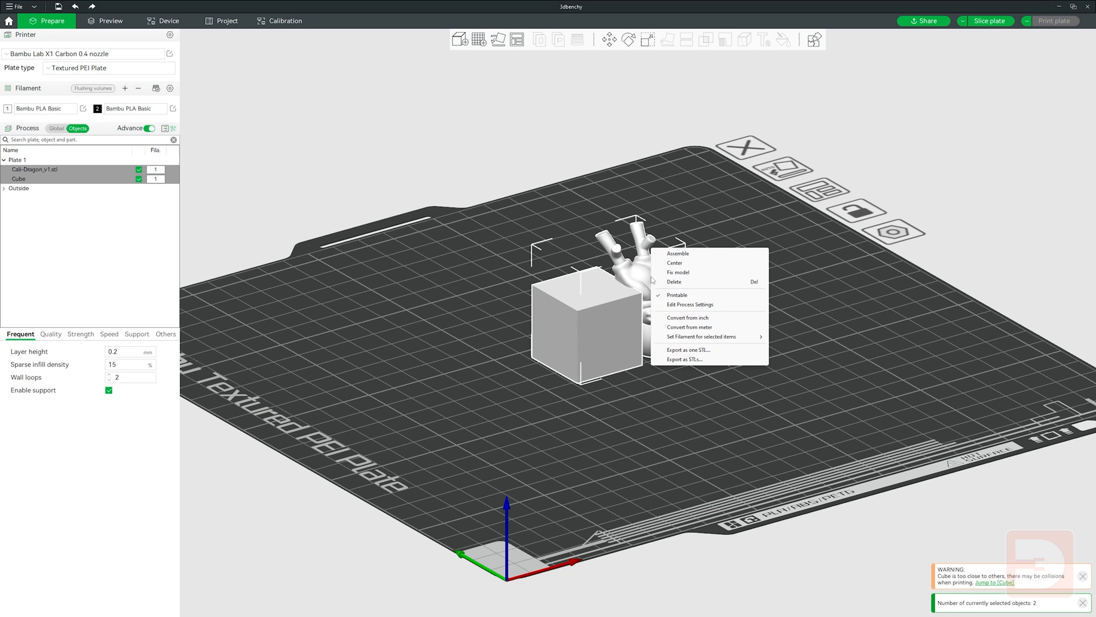
left_click(677, 253)
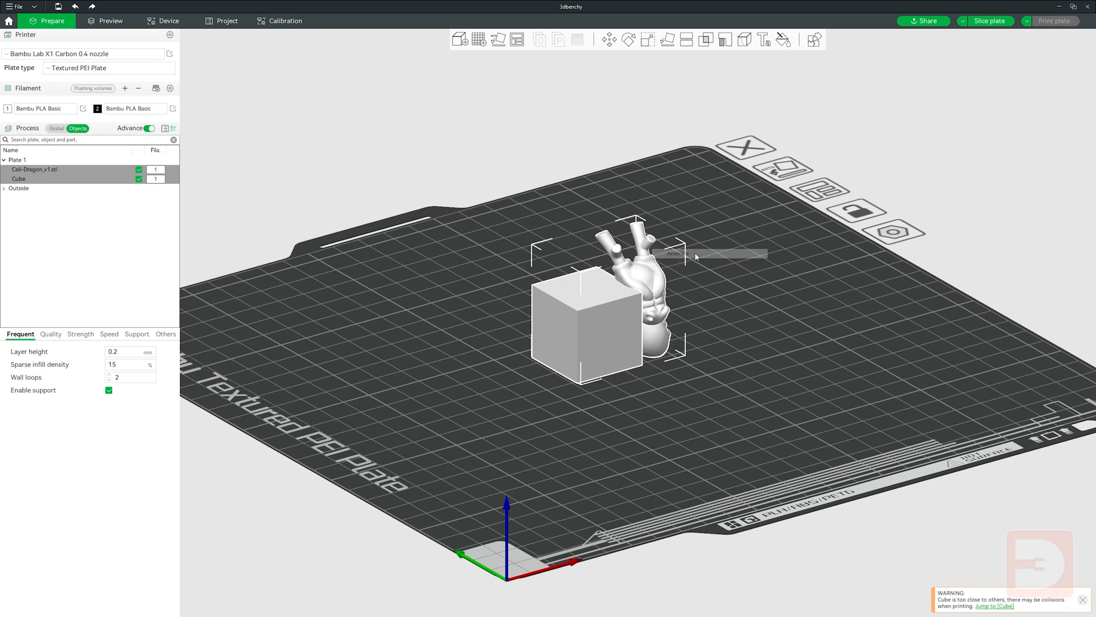
Step: Subtract the cube from the dragon with a mesh boolean Difference, keeping the input parts
left_click(706, 39)
left_click(756, 59)
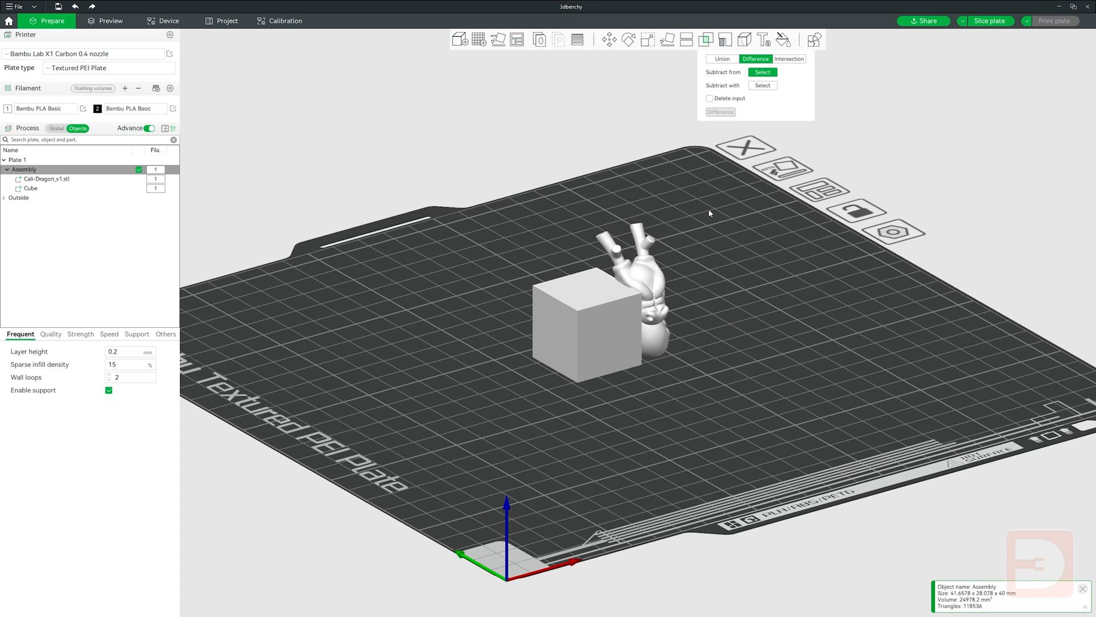
left_click(623, 286)
left_click(721, 112)
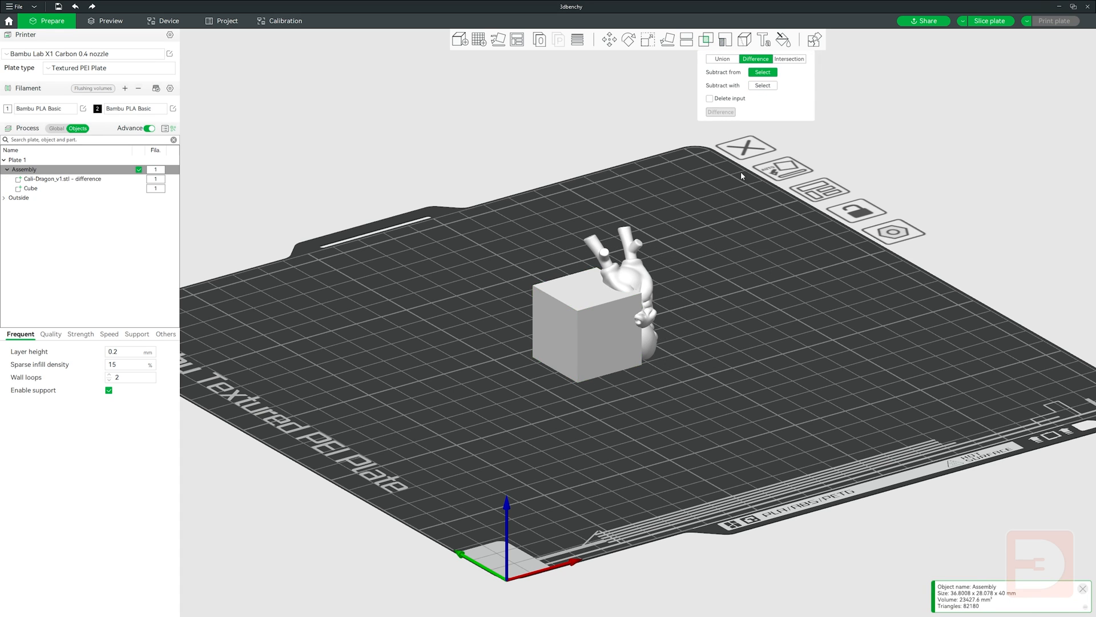
Step: Delete the cube part from the assembly and inspect the cut faces of the dragon
left_click(30, 189)
key("Delete")
left_click_drag(550, 325, 685, 369)
scroll(681, 317, "up", 6)
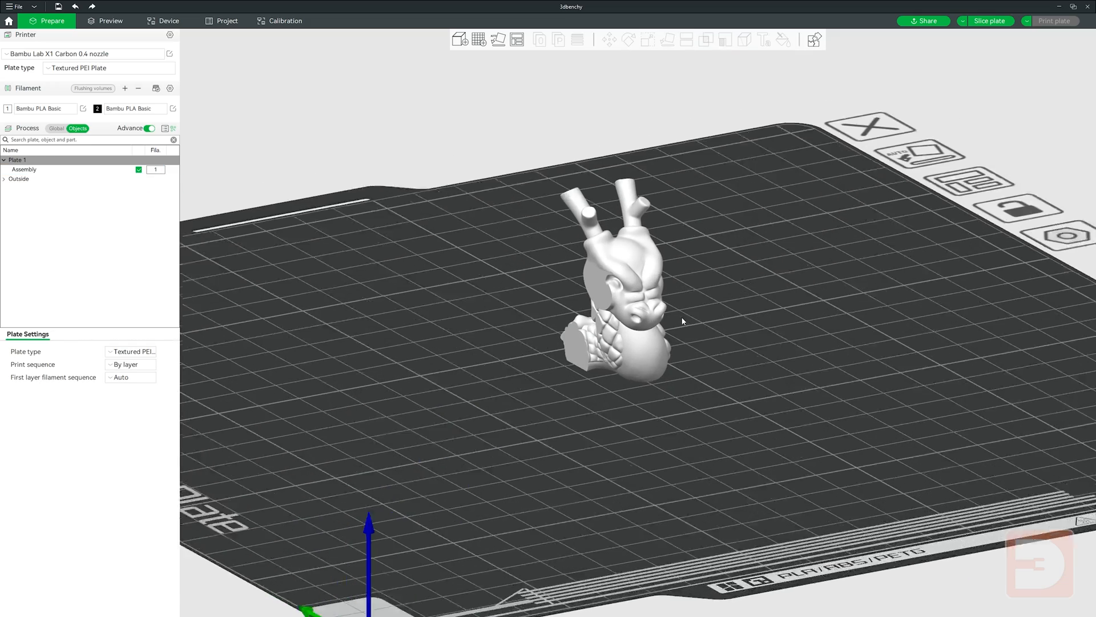
Step: Export the cut dragon assembly as one STL named CutDragon in the Models folder
right_click(612, 252)
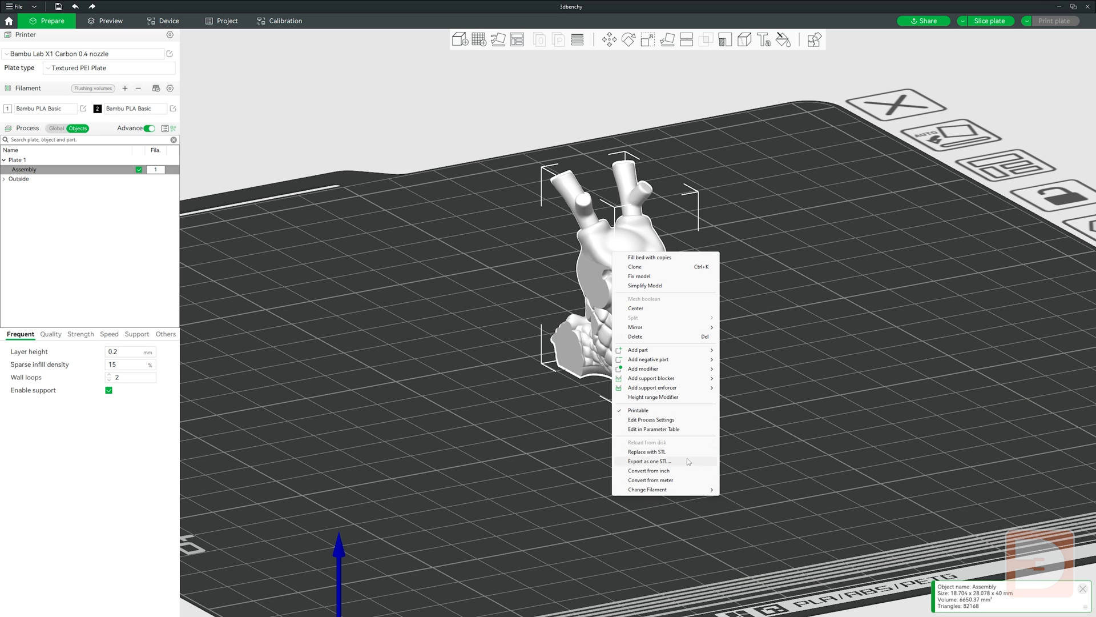
left_click(690, 465)
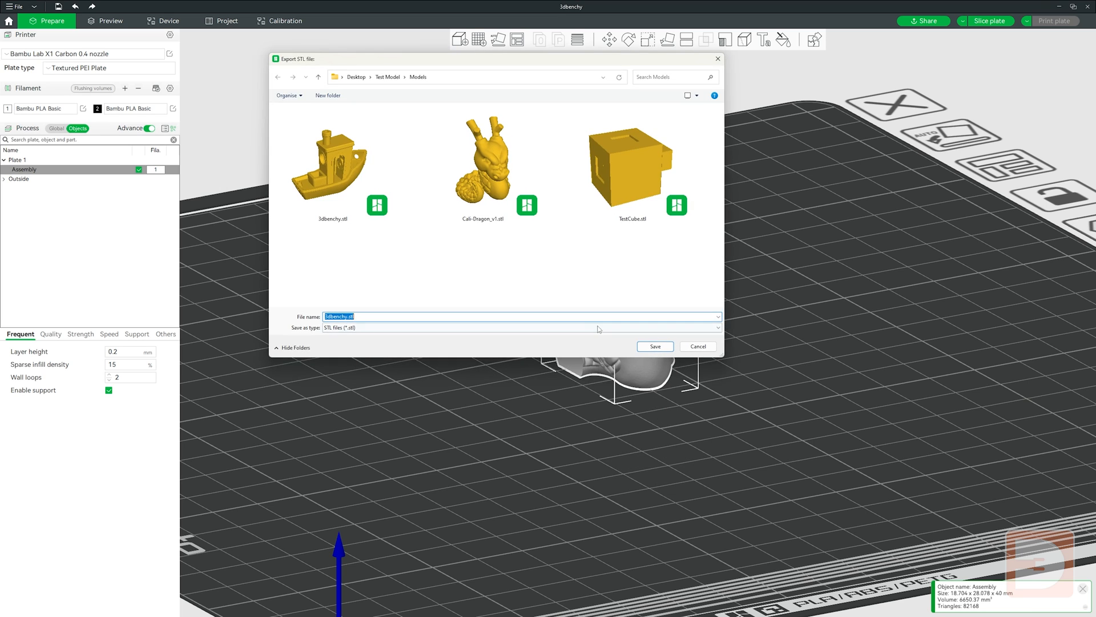
type("CutDragon")
key("Return")
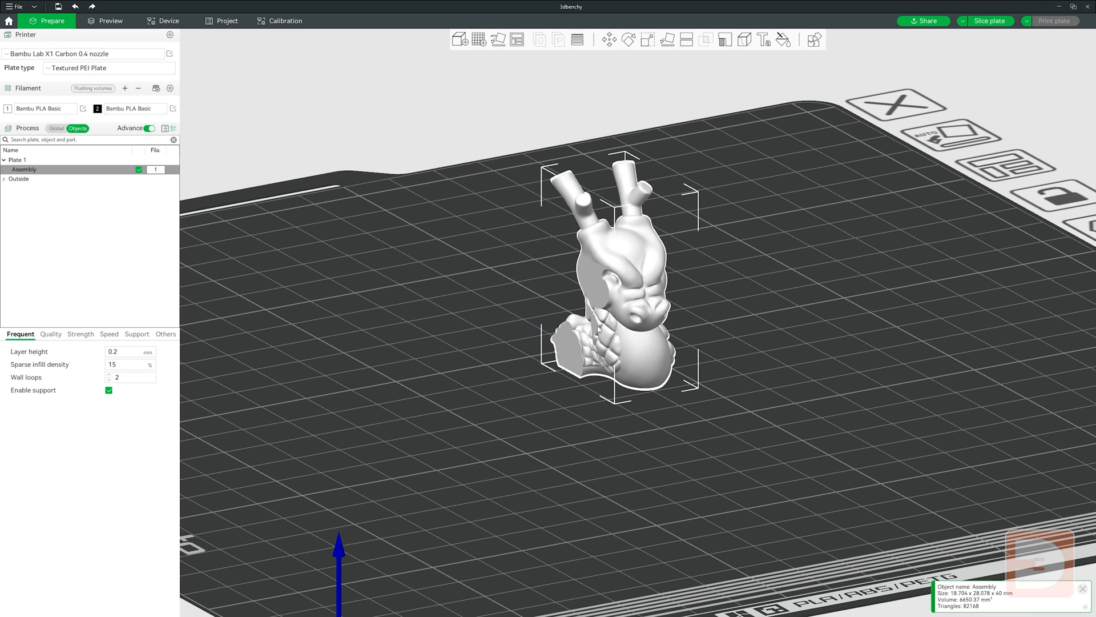
Step: Delete the cut dragon assembly from the plate
left_click(743, 245)
left_click(629, 290)
key("Delete")
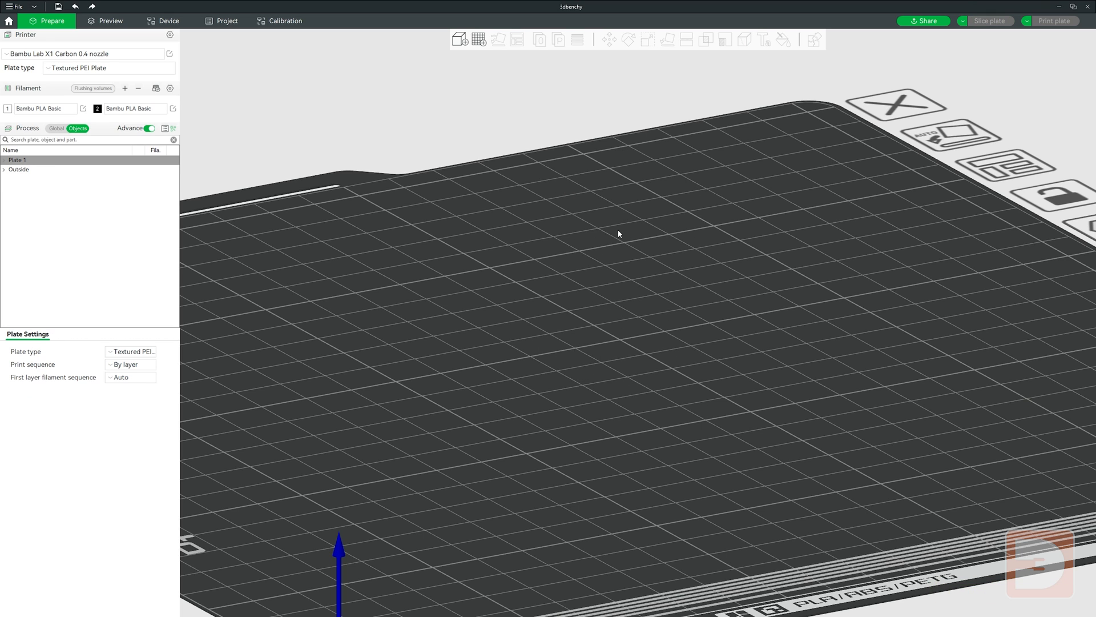
Step: Import CutDragon.stl from the Models folder onto the empty plate and view its cut side
left_click(460, 40)
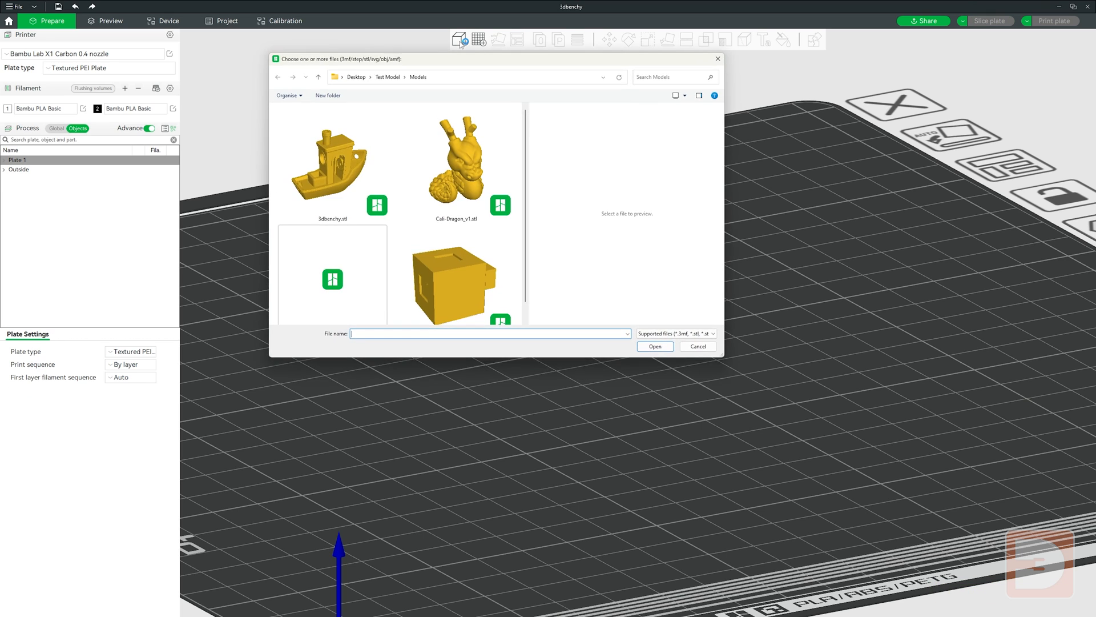
left_click(356, 289)
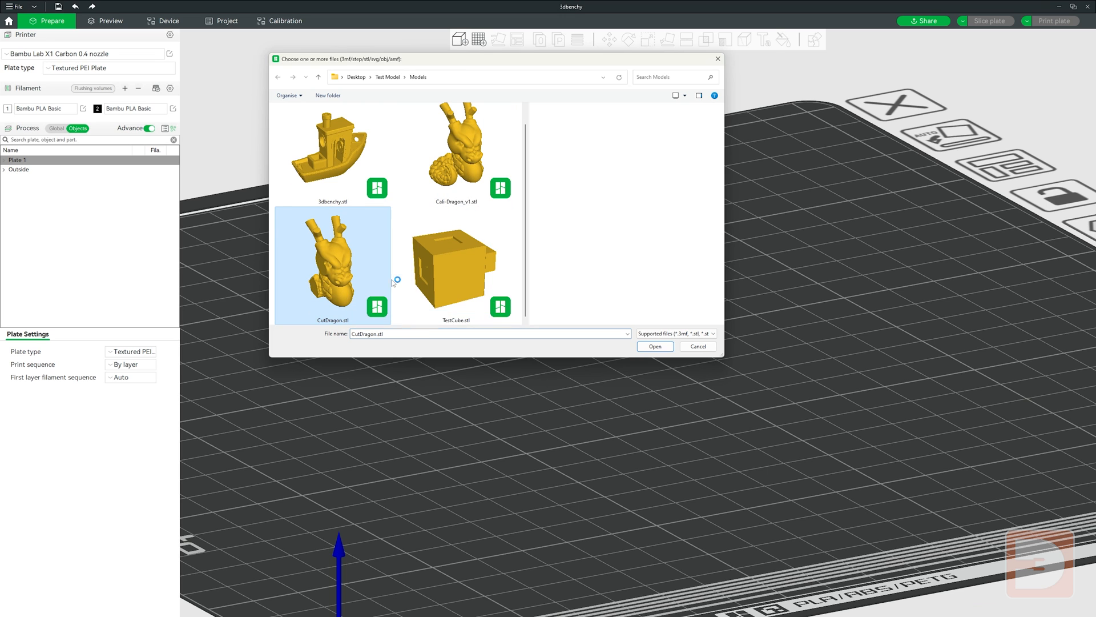
left_click(655, 347)
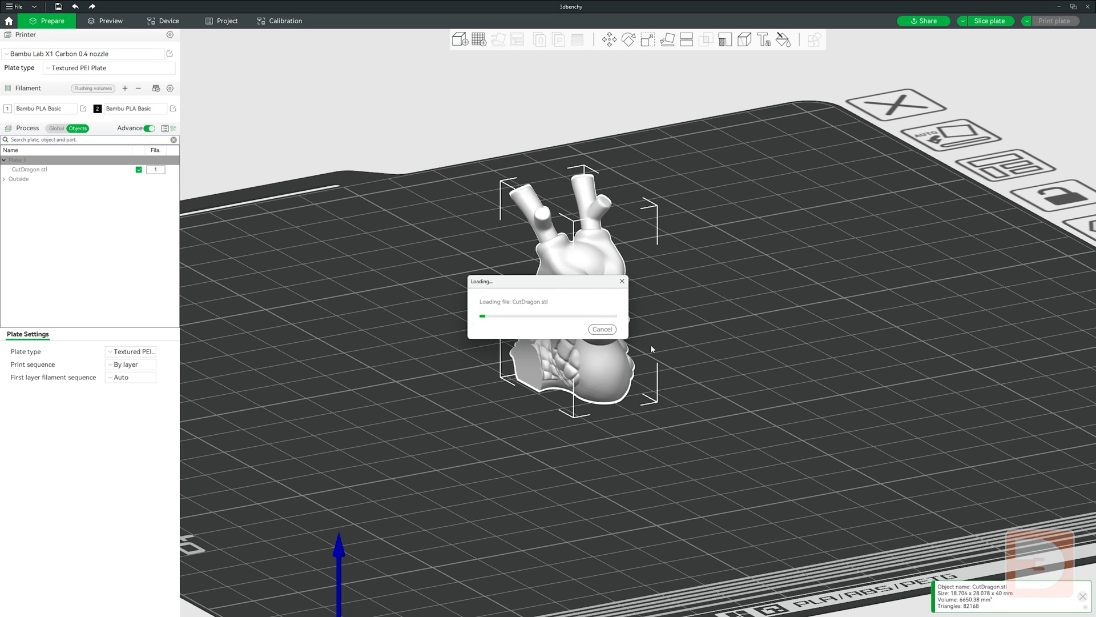
mouse_move(711, 363)
left_mouse_down()
mouse_move(748, 355)
mouse_move(686, 366)
mouse_move(716, 366)
left_mouse_up()
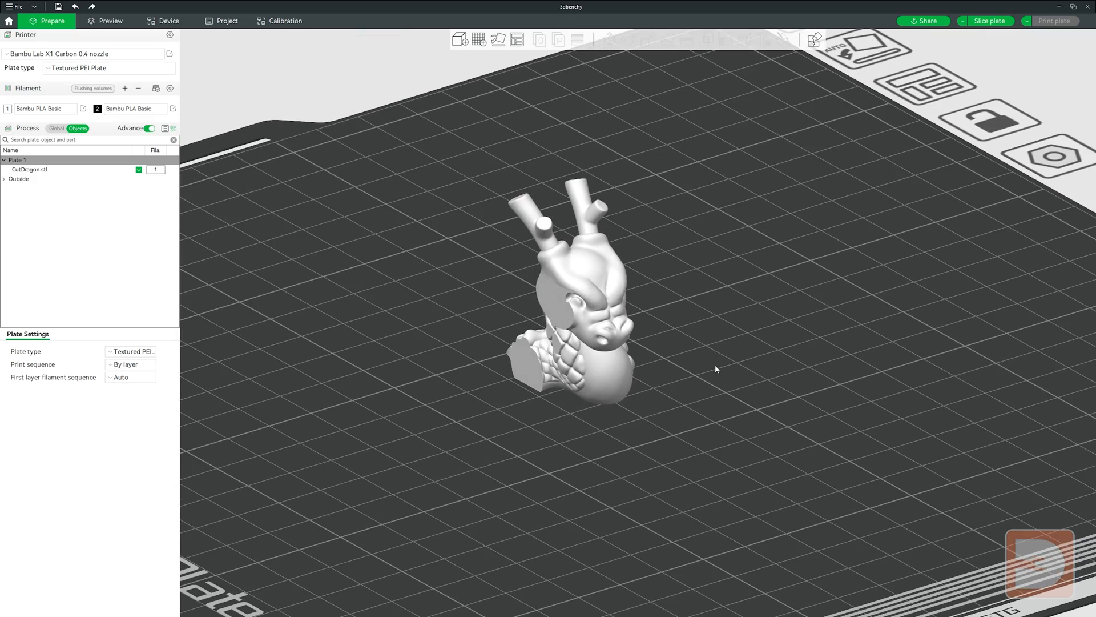
Step: Delete the cut dragon from the plate and import Cali-Dragon_v1.stl in its place
left_click(609, 314)
key("Delete")
left_click(460, 40)
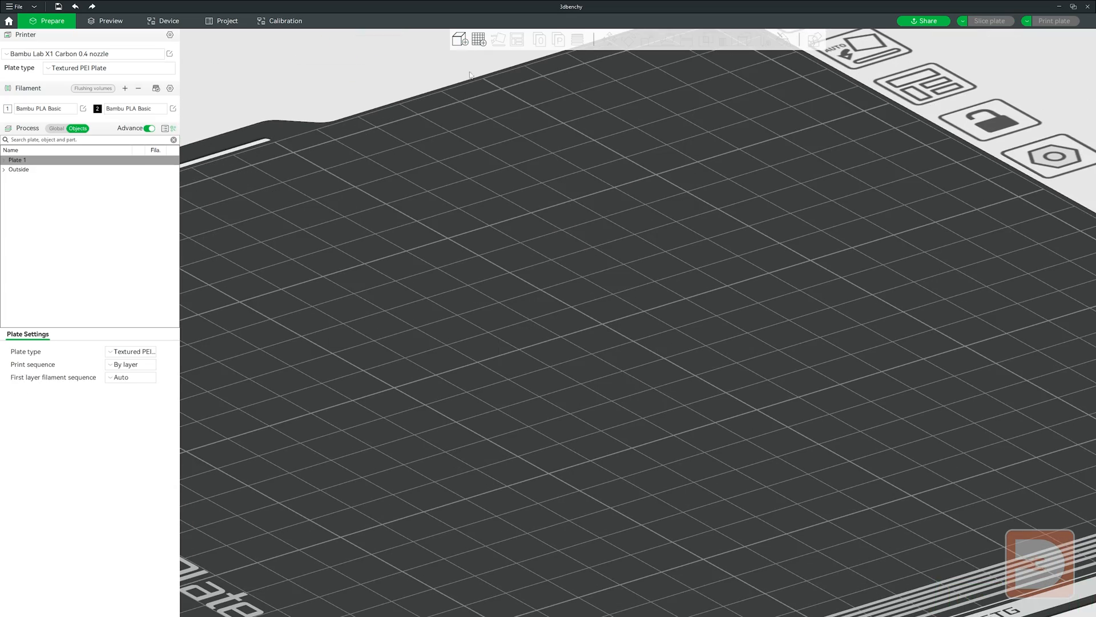
double_click(492, 151)
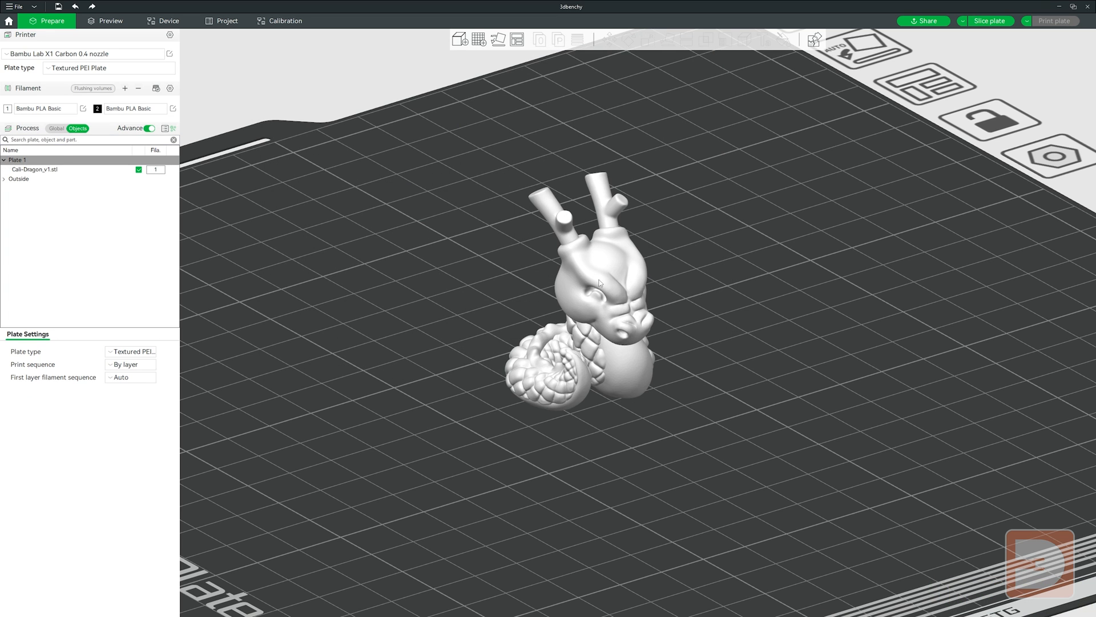
Step: Change the whole dragon model's filament to Filament 2, the black PLA
right_click(599, 252)
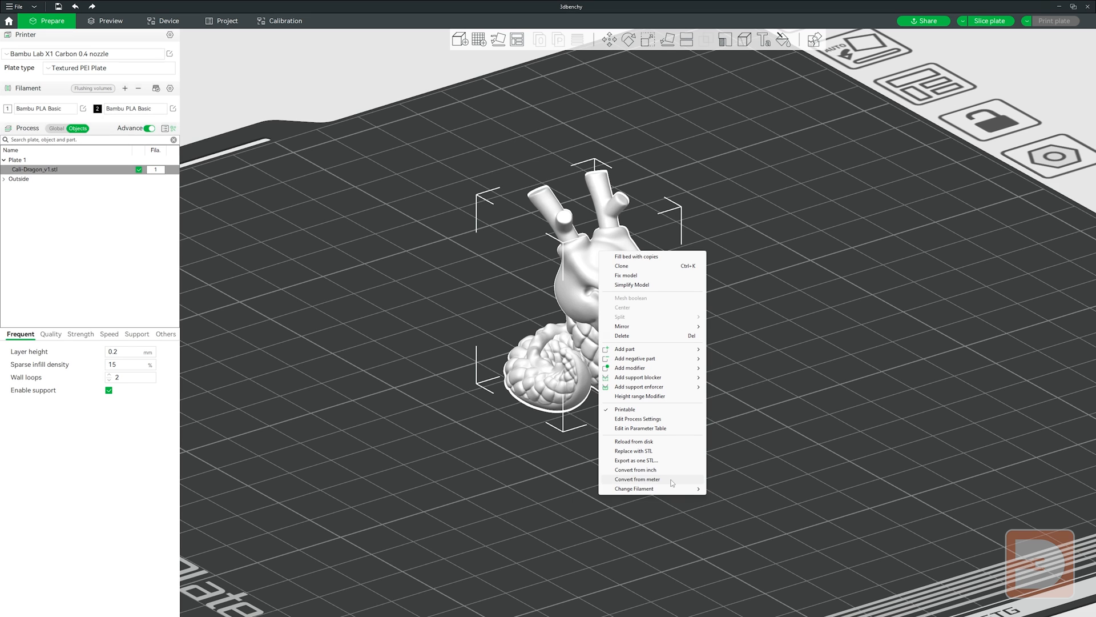
mouse_move(687, 488)
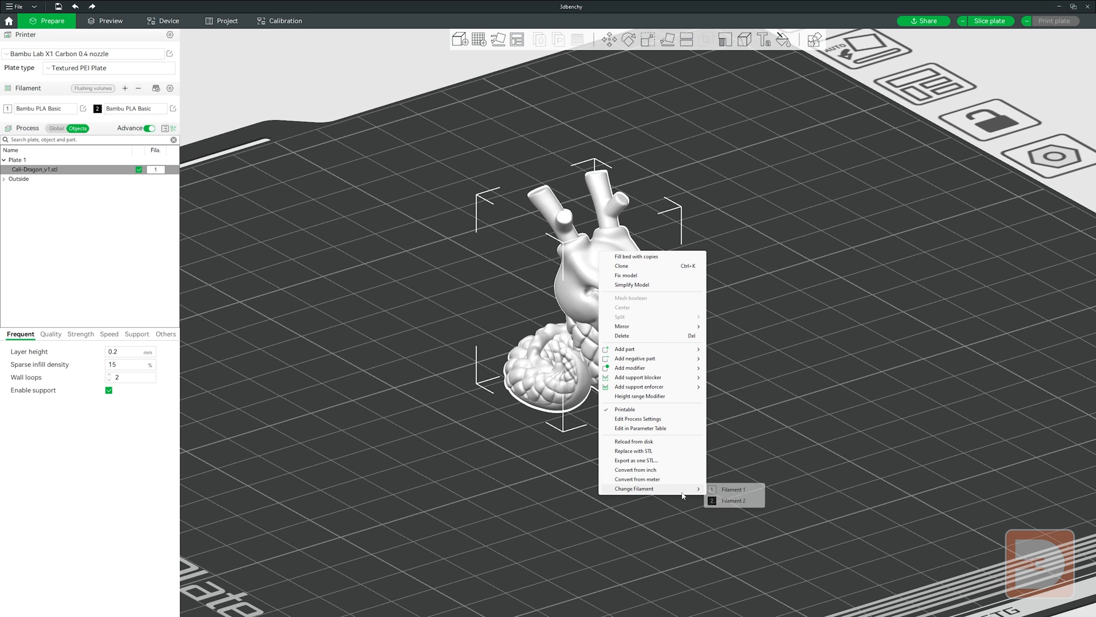
left_click(717, 502)
left_click(753, 406)
left_click_drag(798, 388, 776, 387)
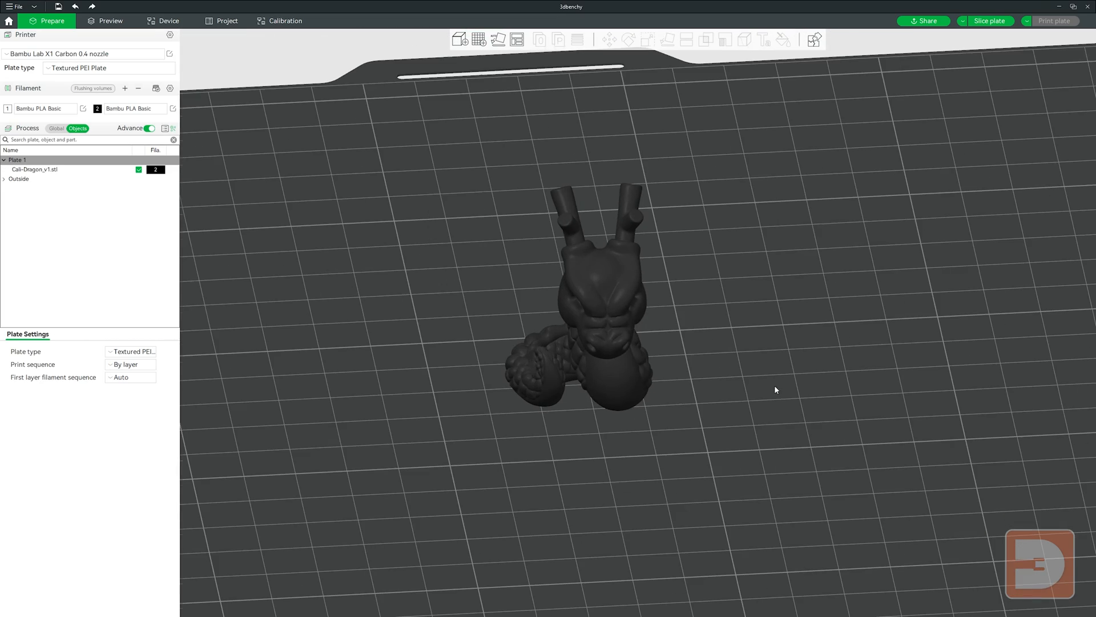
Step: Add a third filament to the project and assign Filament 3 to the dragon model
left_click(125, 88)
right_click(589, 341)
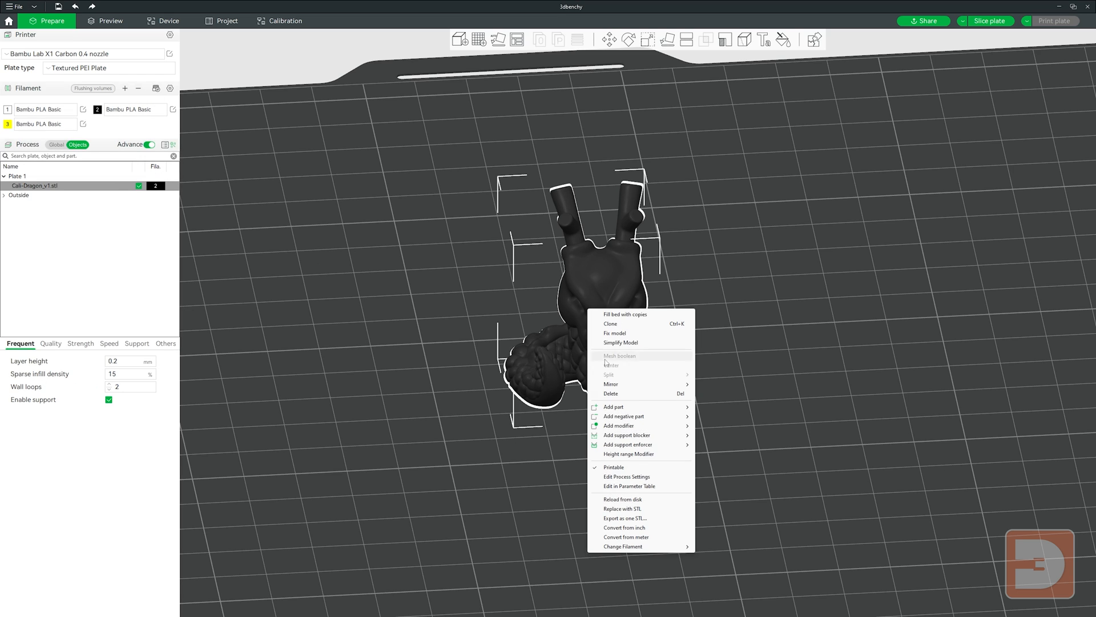
mouse_move(664, 547)
left_click(722, 569)
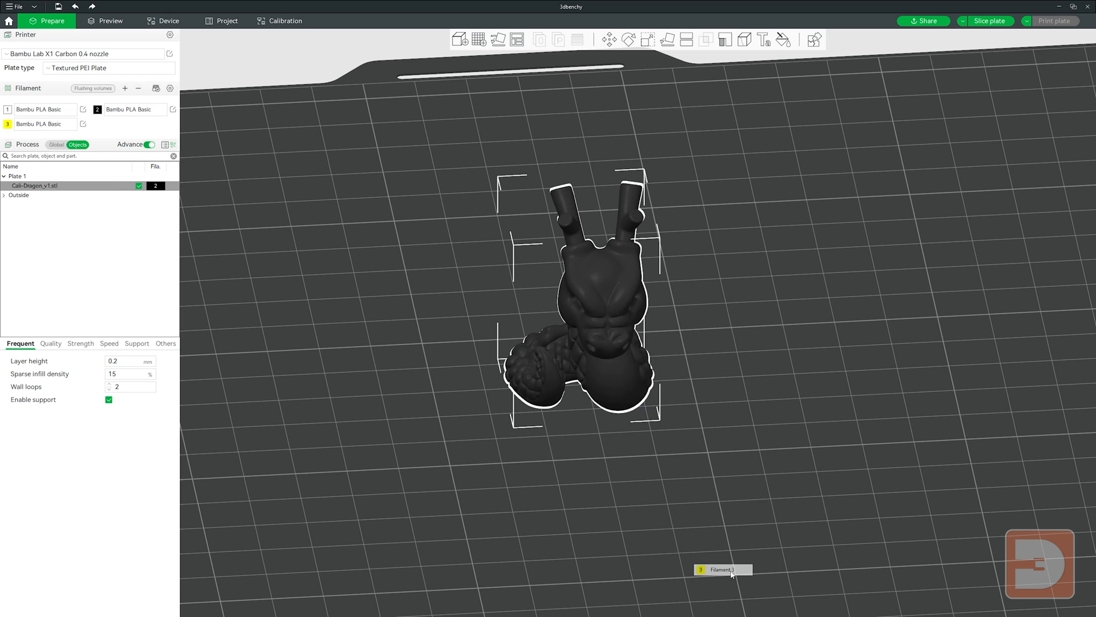
mouse_move(657, 494)
left_mouse_down()
mouse_move(704, 495)
mouse_move(669, 488)
left_mouse_up()
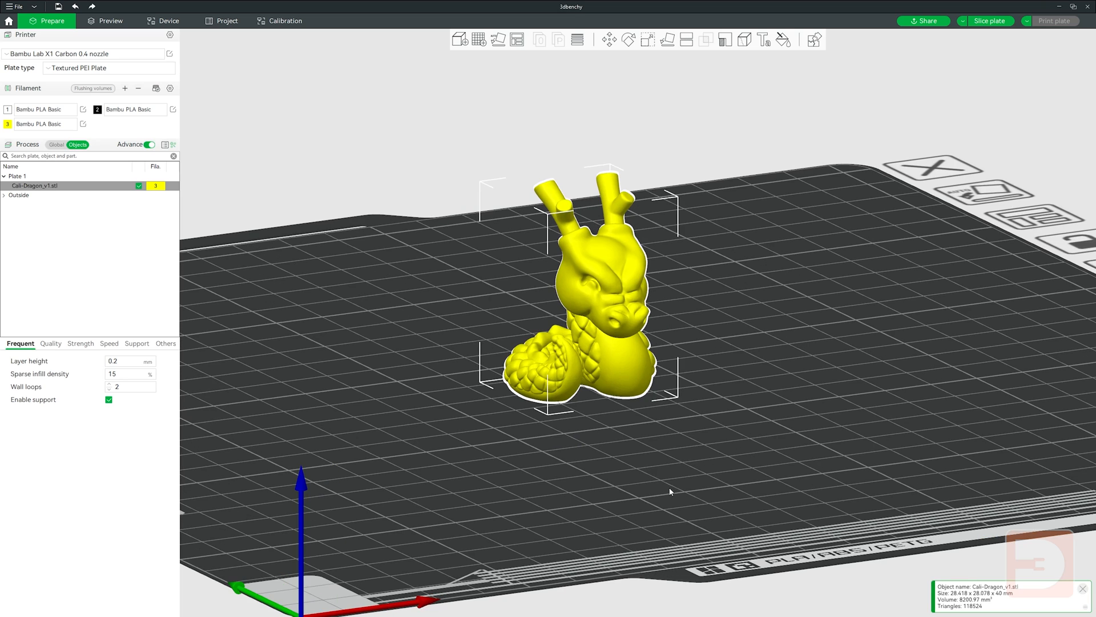
left_click(742, 475)
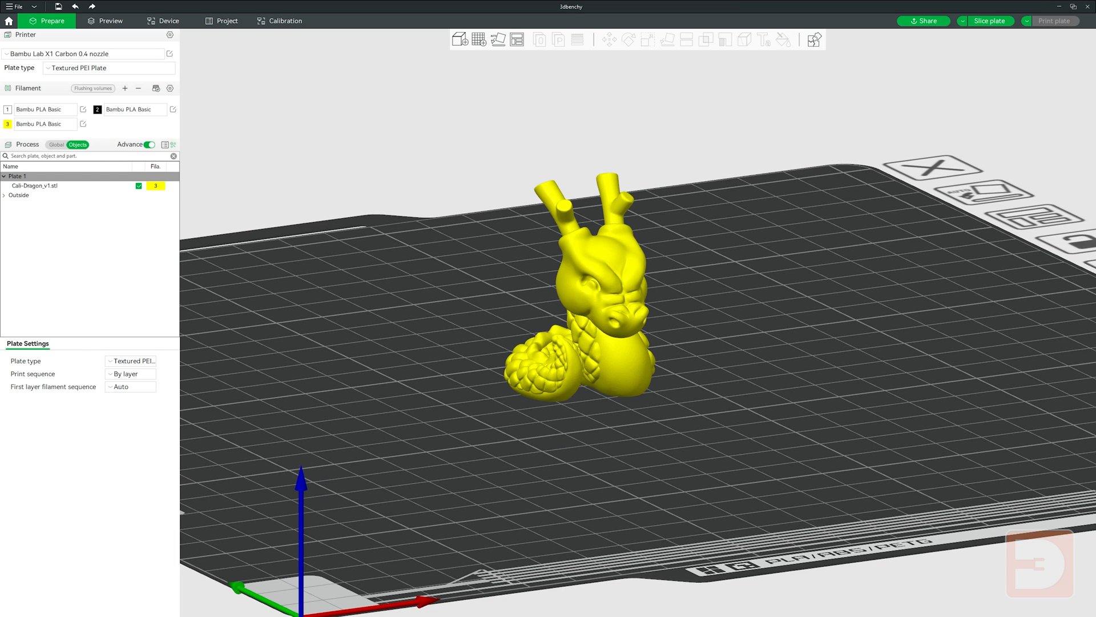
left_click(652, 358)
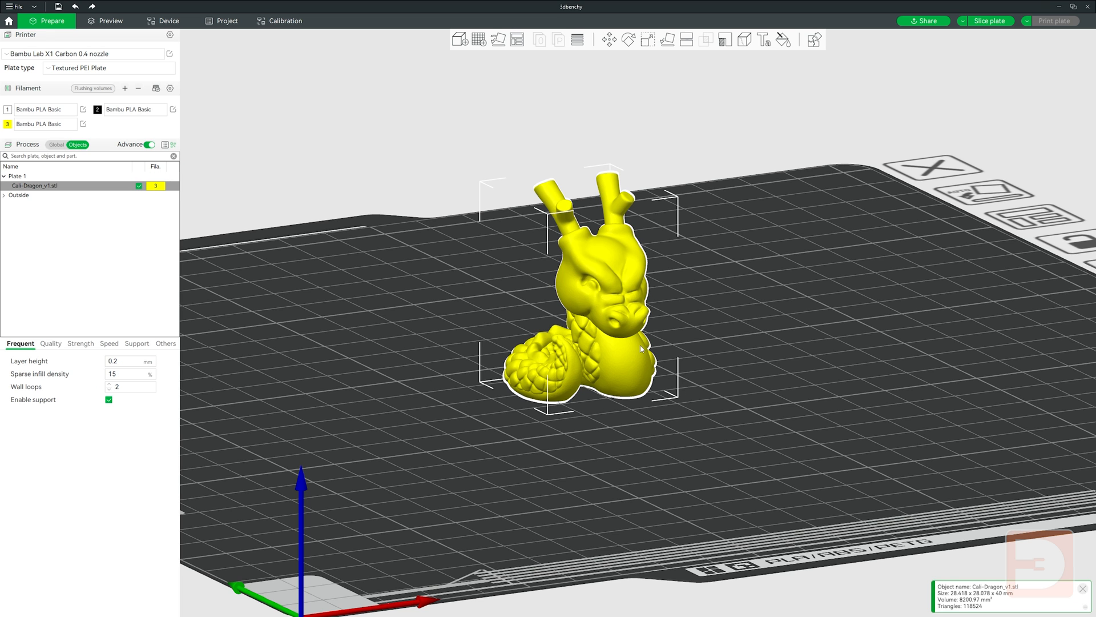
mouse_move(761, 347)
left_mouse_down()
mouse_move(740, 349)
mouse_move(763, 345)
left_mouse_up()
left_click(764, 346)
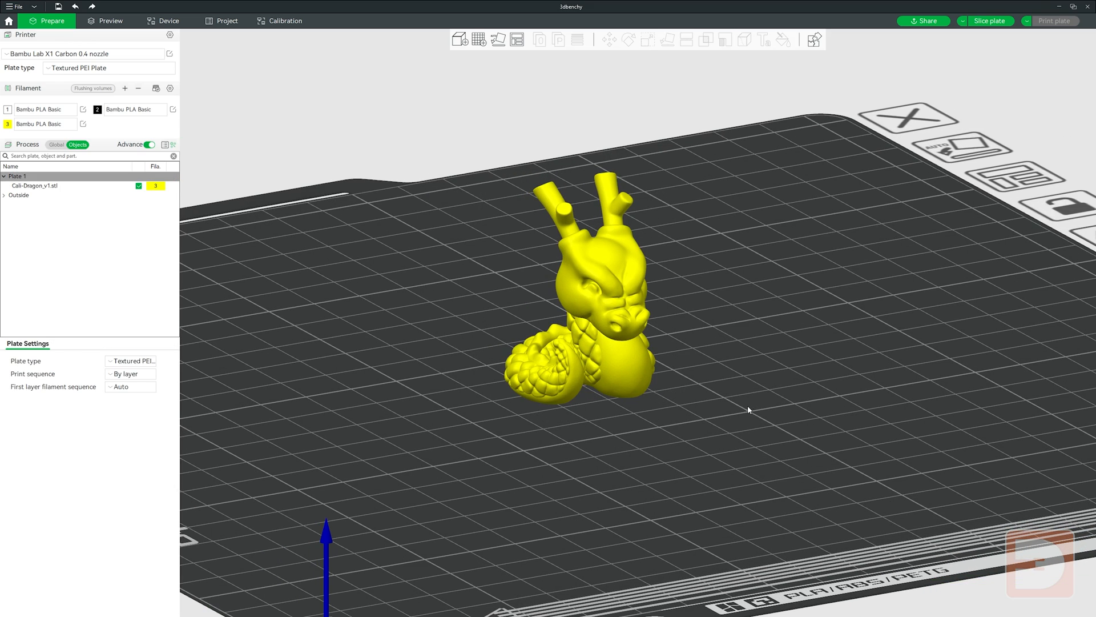
Step: Delete the dragon model from the plate
left_click(638, 331)
key("Delete")
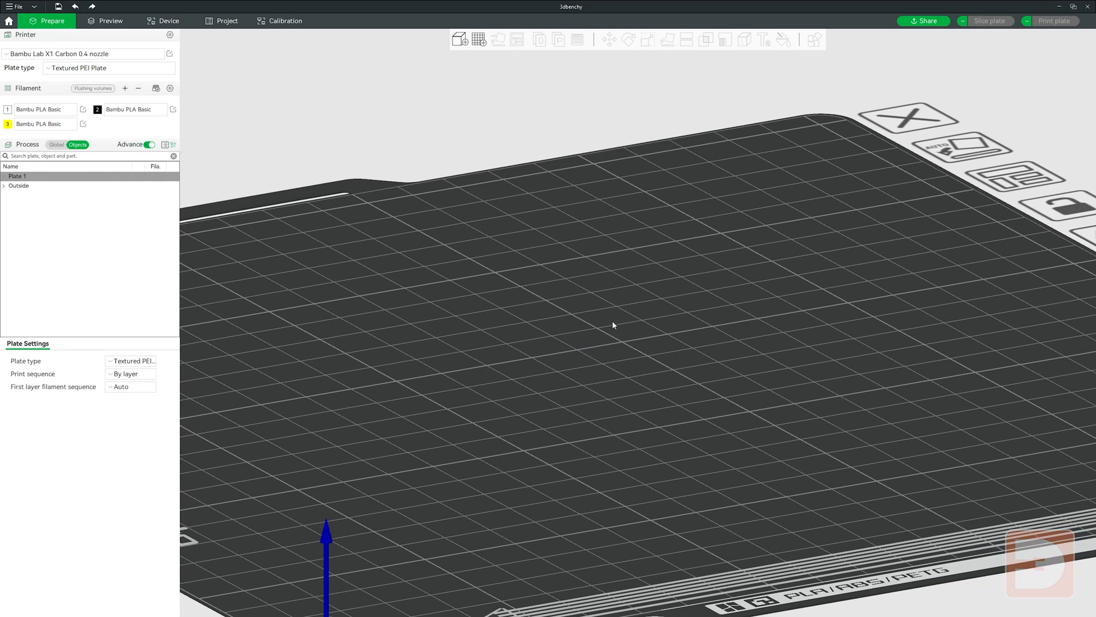
scroll(605, 365, "down", 5)
scroll(621, 340, "up", 3)
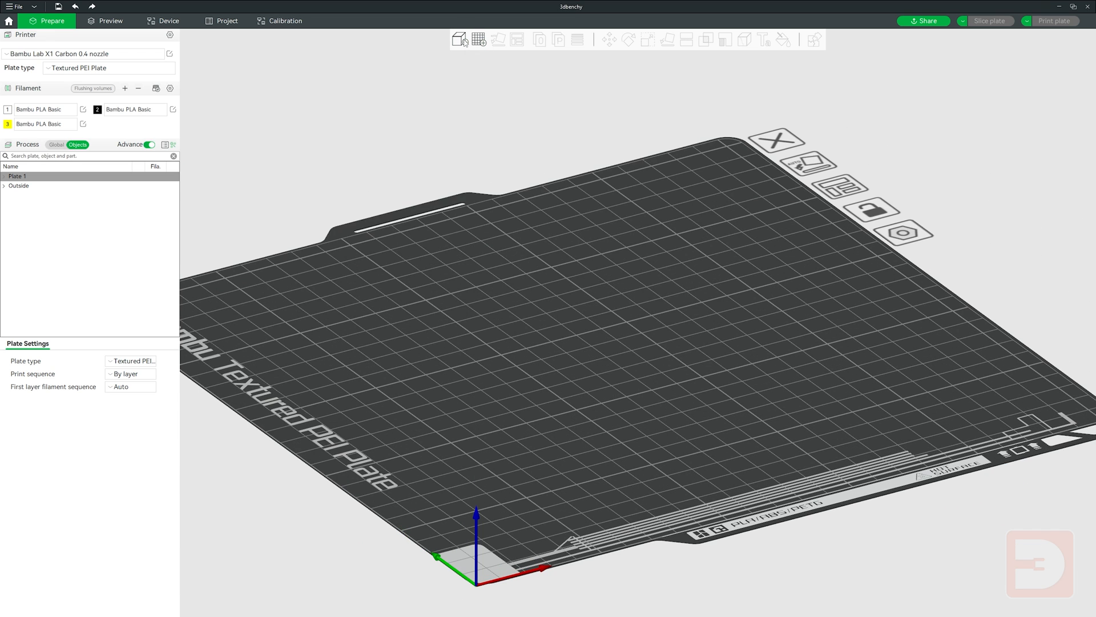
Step: Import 3dbenchy, Cali-Dragon_v1, CutDragon and TestCube STL files as separate objects and arrange them on the plate
left_click(460, 40)
left_click(335, 169)
left_click(453, 280, "shift")
left_click(655, 348)
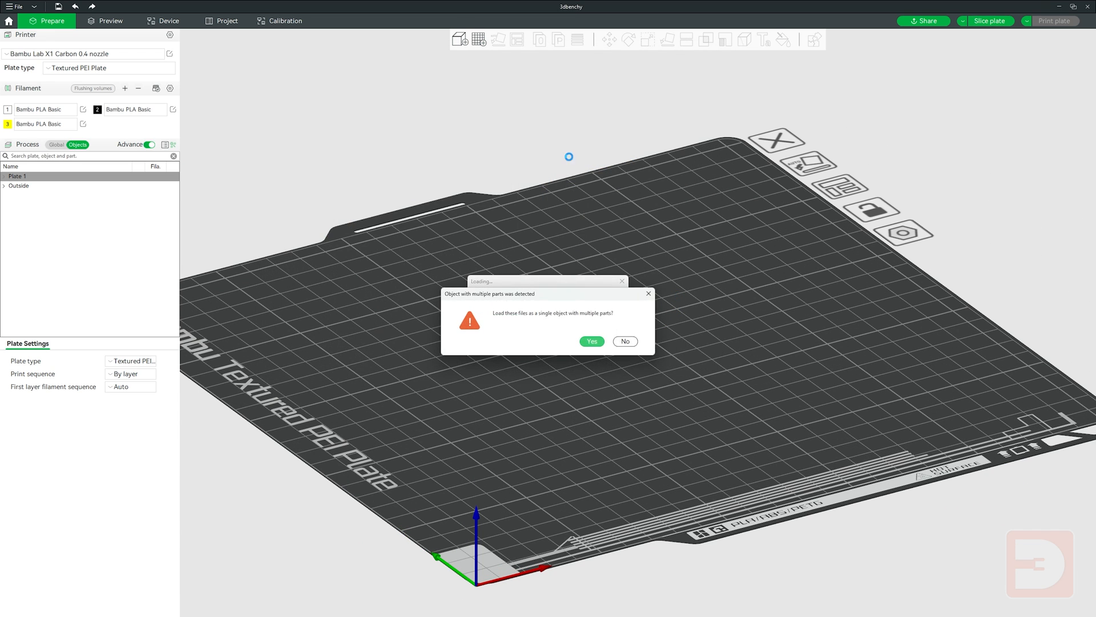
left_click(626, 341)
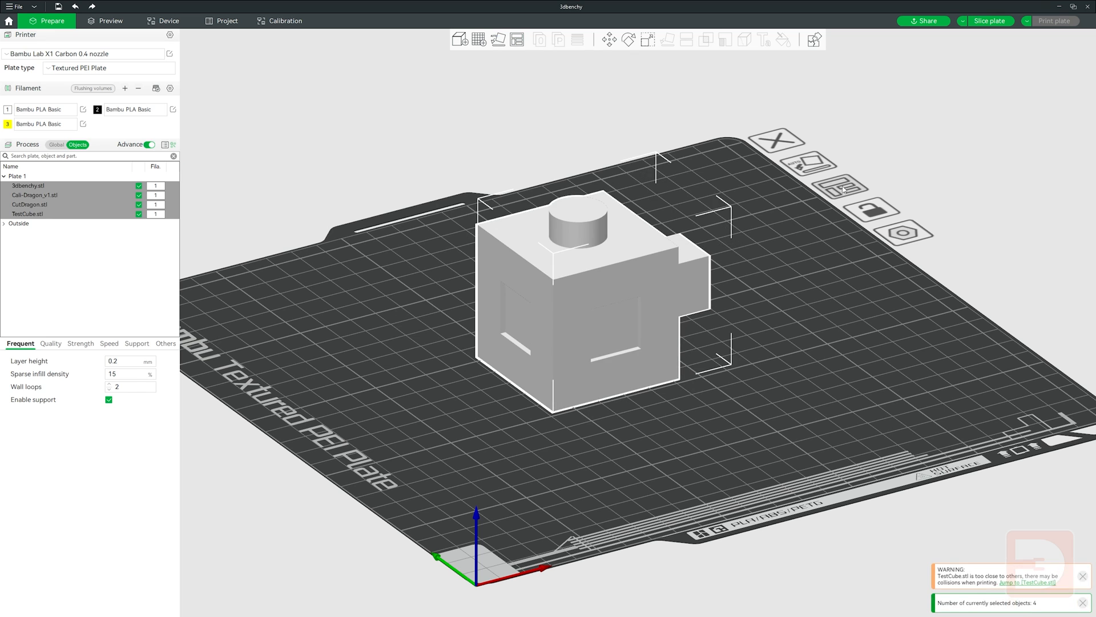
left_click(842, 188)
left_click_drag(797, 346, 763, 354)
Step: Select all objects through the plate's context options, then clear the selection
right_click(764, 348)
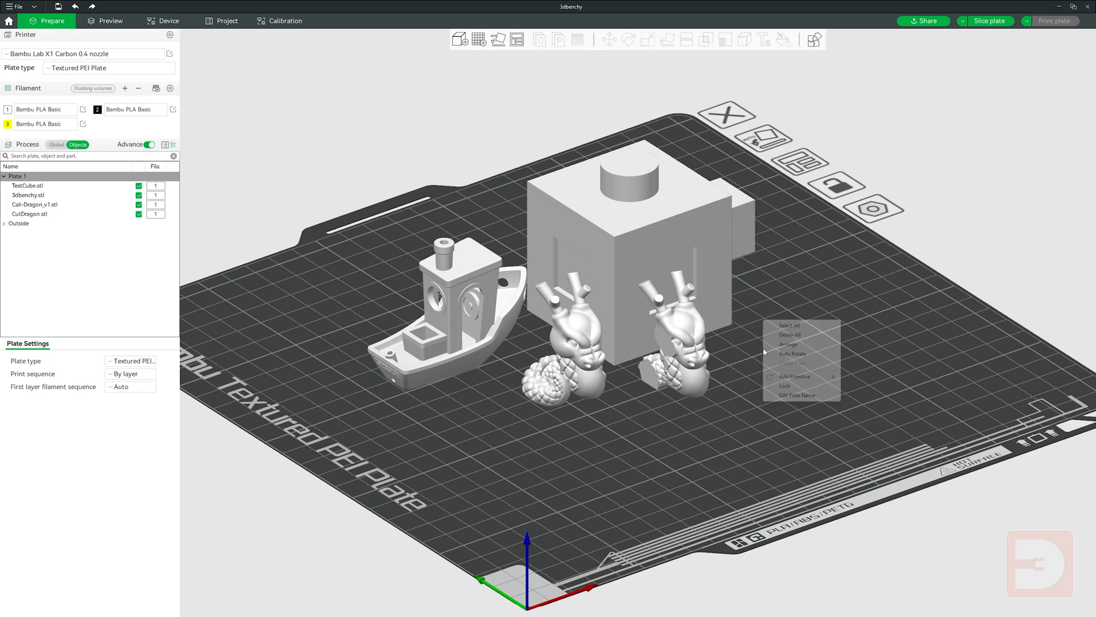
left_click(791, 326)
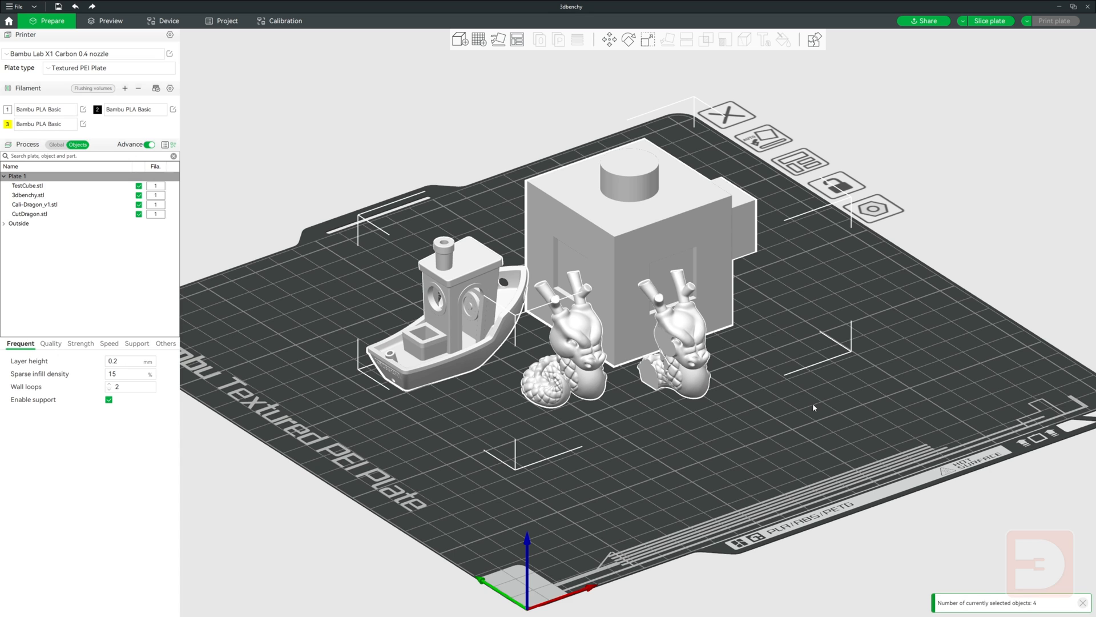
left_click(812, 402)
Step: Delete all objects on the plate at once, then undo the deletion
right_click(778, 324)
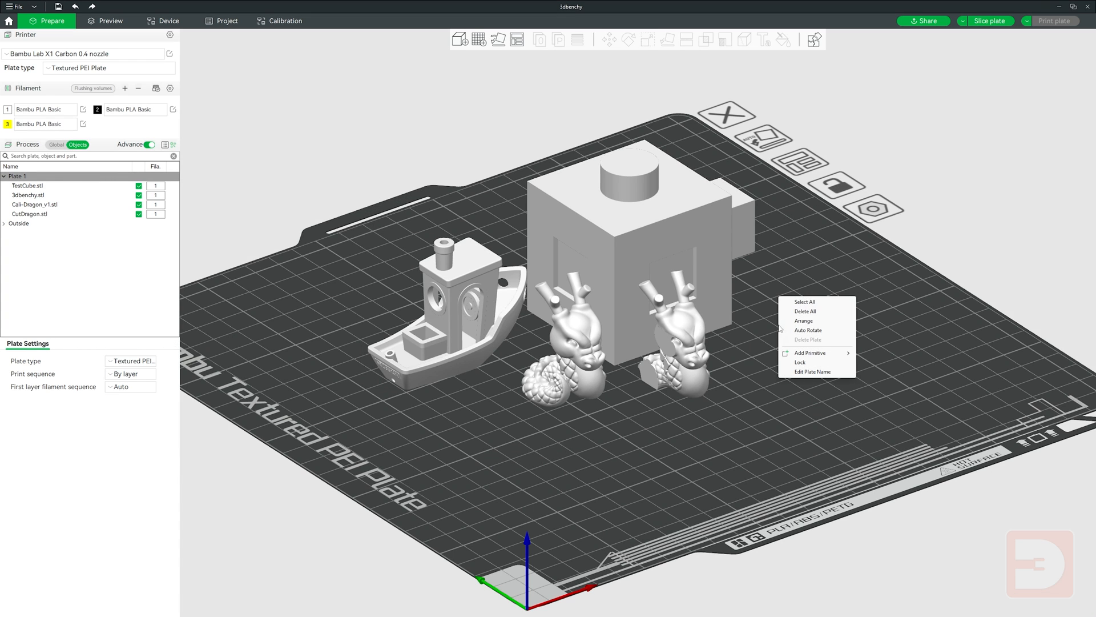
left_click(822, 313)
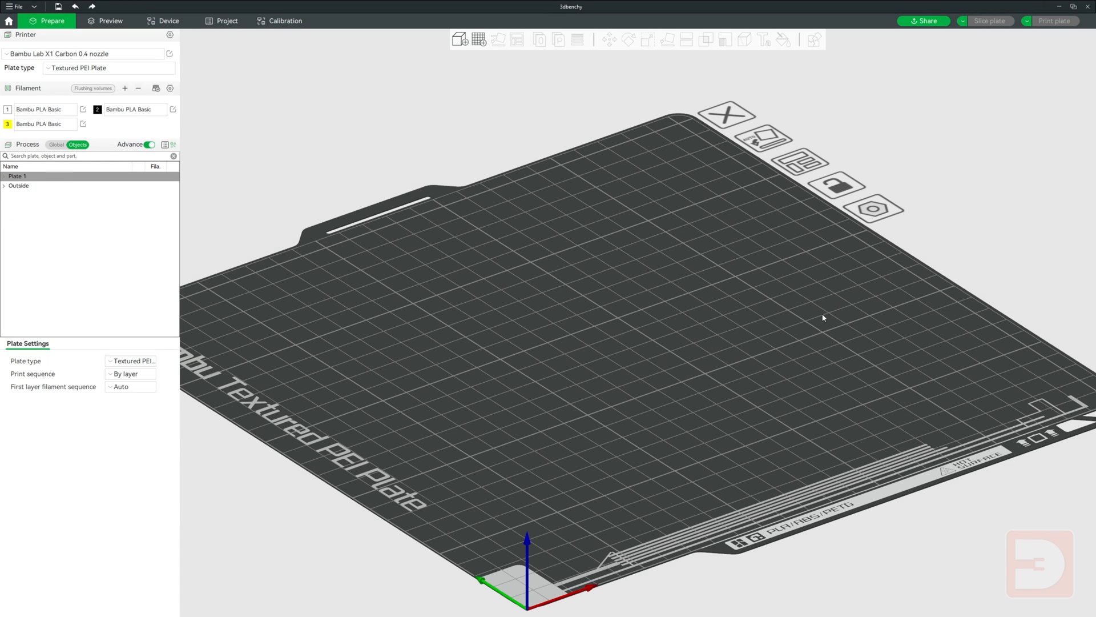
key("ctrl+z")
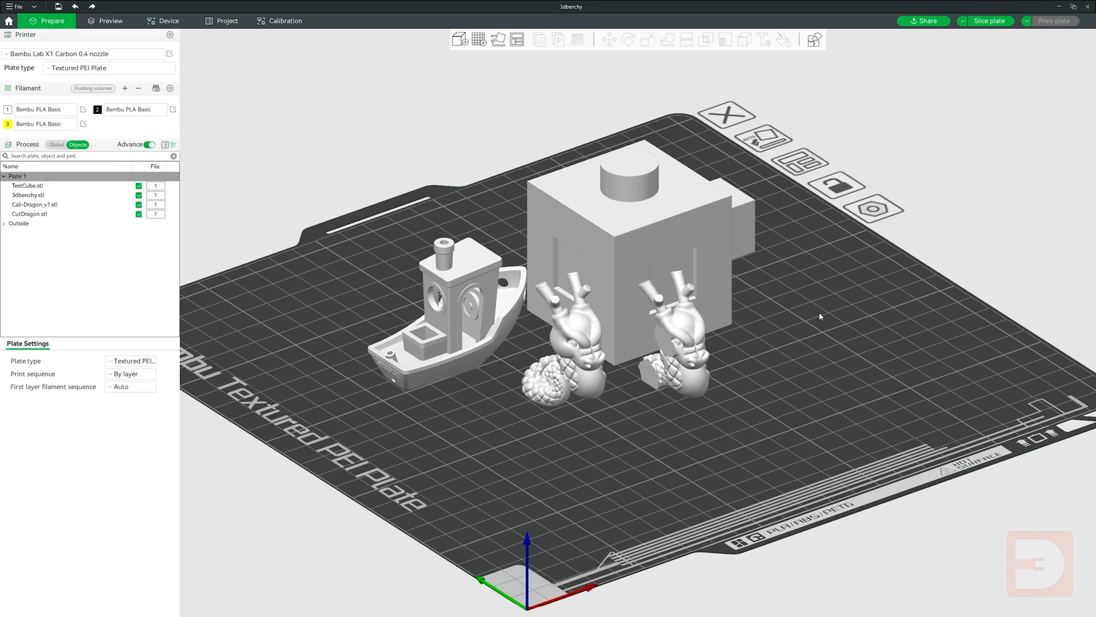
Step: Move the test cube, both dragons and the boat apart on the plate, then arrange all models automatically
right_click(791, 309)
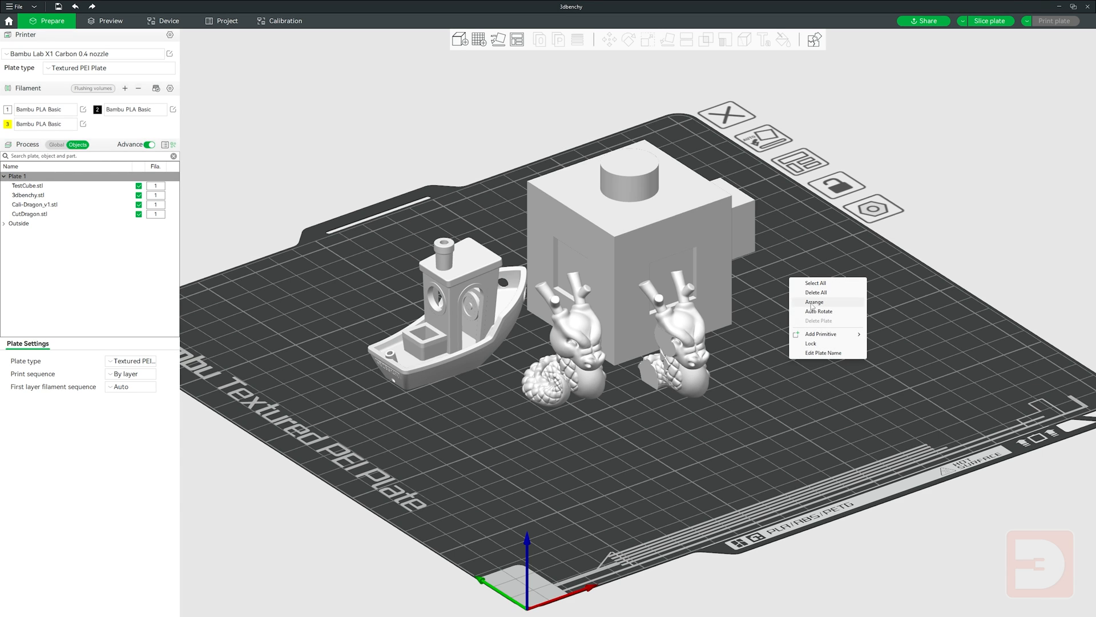
left_click(674, 246)
left_click_drag(674, 246, 640, 165)
left_click_drag(673, 320, 856, 309)
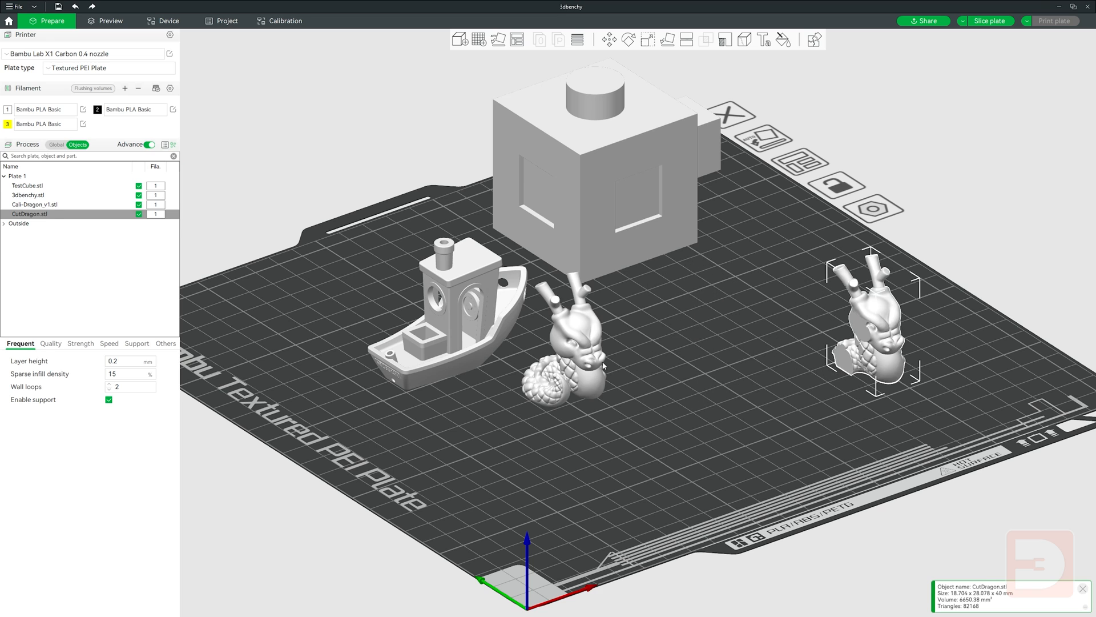
left_click_drag(598, 331, 513, 417)
left_click_drag(469, 320, 387, 287)
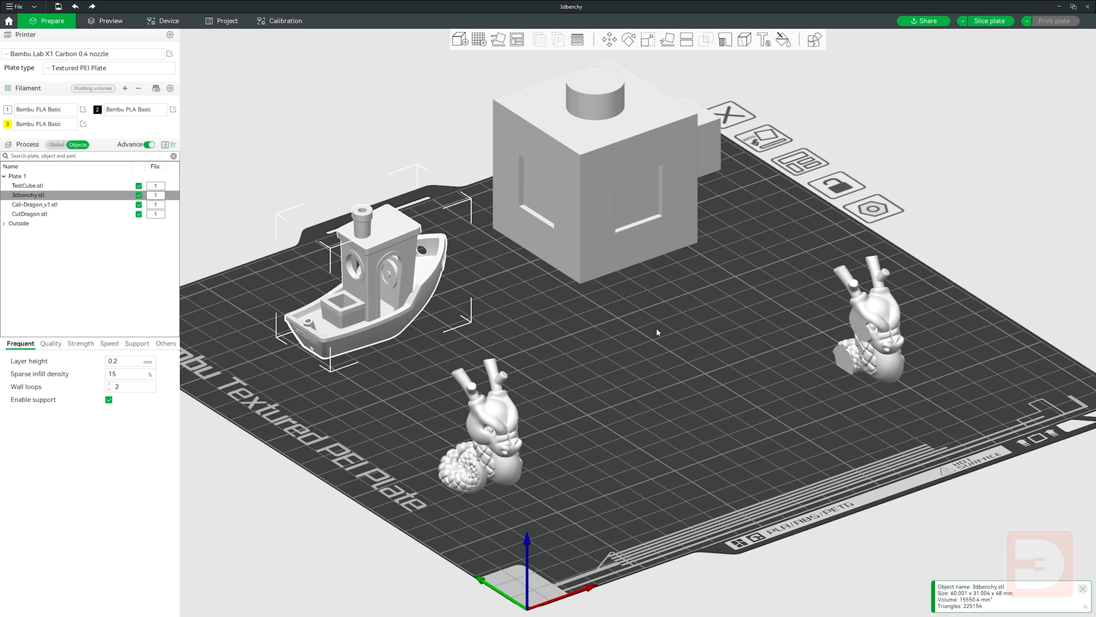
right_click(680, 306)
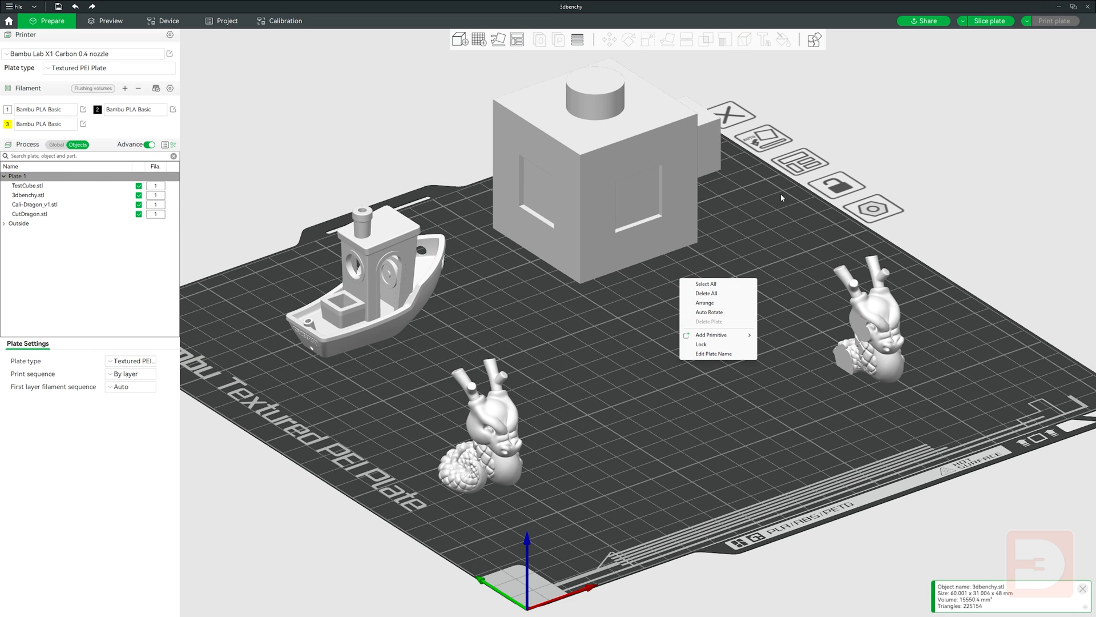
left_click(709, 303)
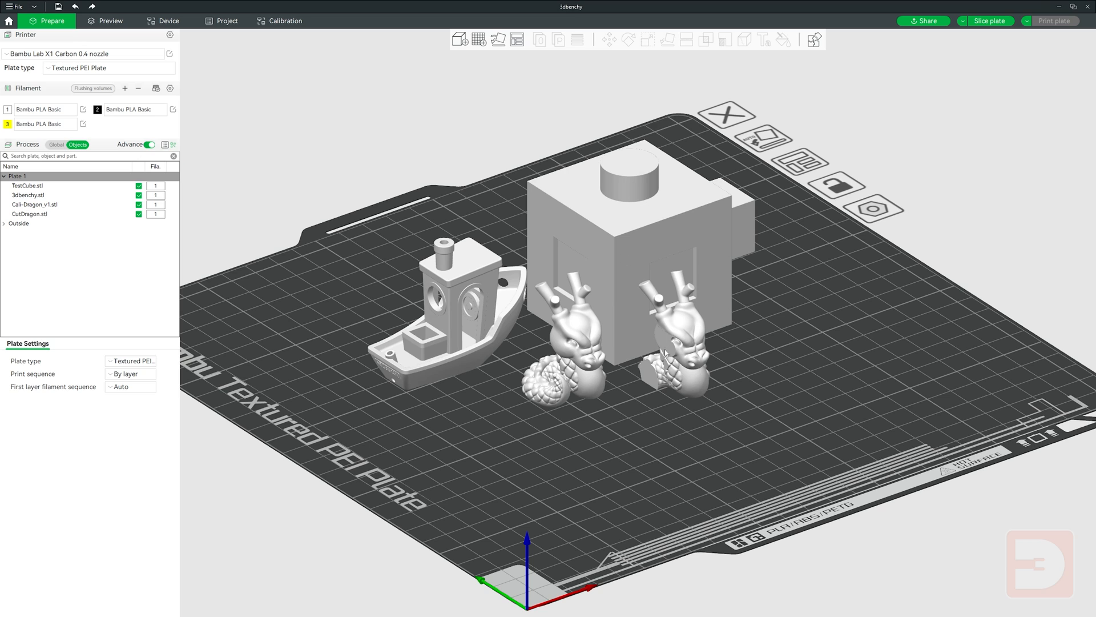
Step: Lay the cut dragon on its cut face and the test cube on its cylinder's end face
left_click(684, 363)
left_click(666, 41)
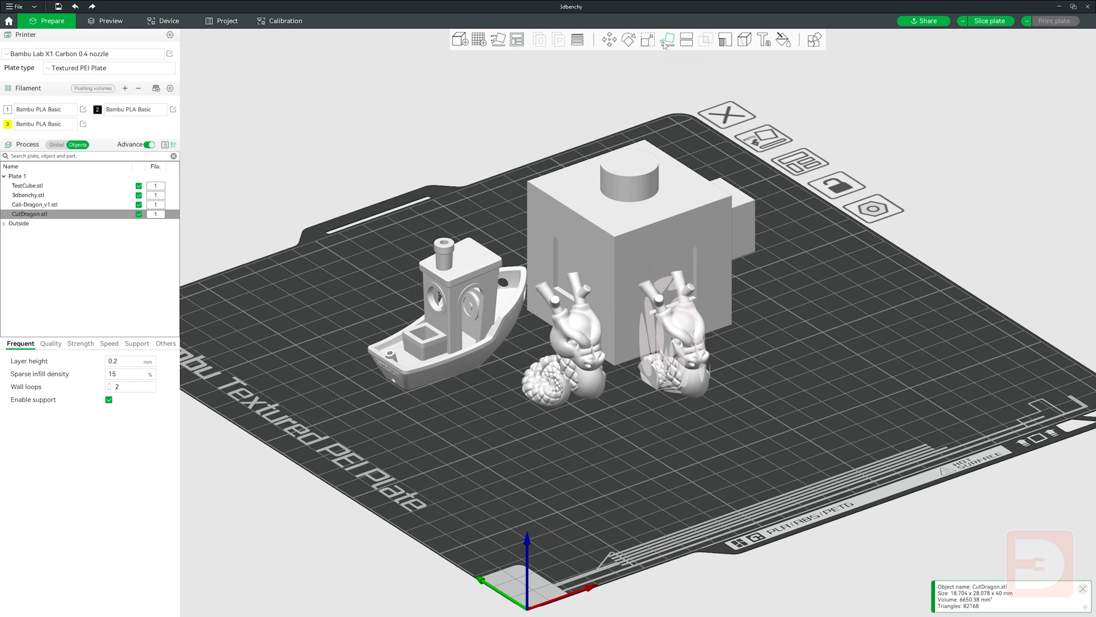
left_click(647, 342)
left_click(792, 316)
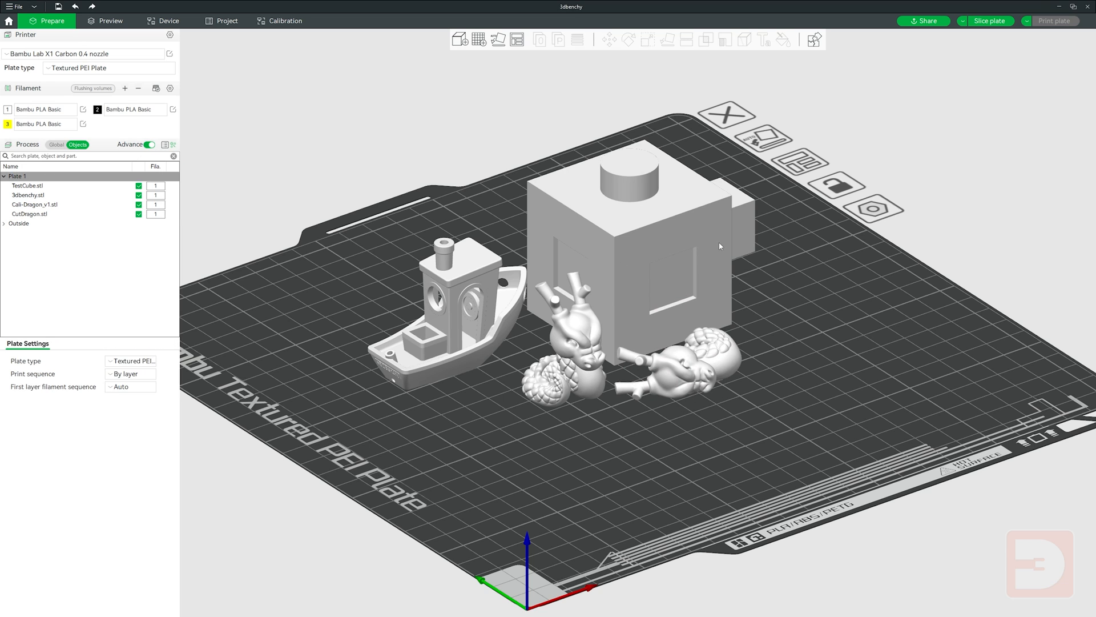
left_click(628, 257)
left_click(667, 40)
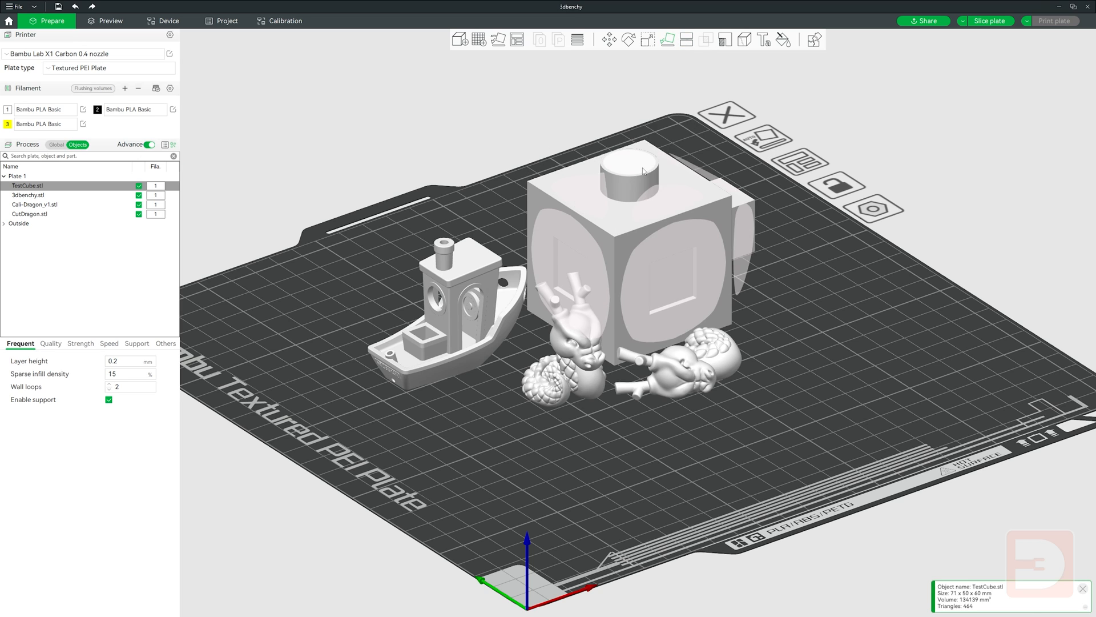
left_click(602, 205)
left_click(866, 298)
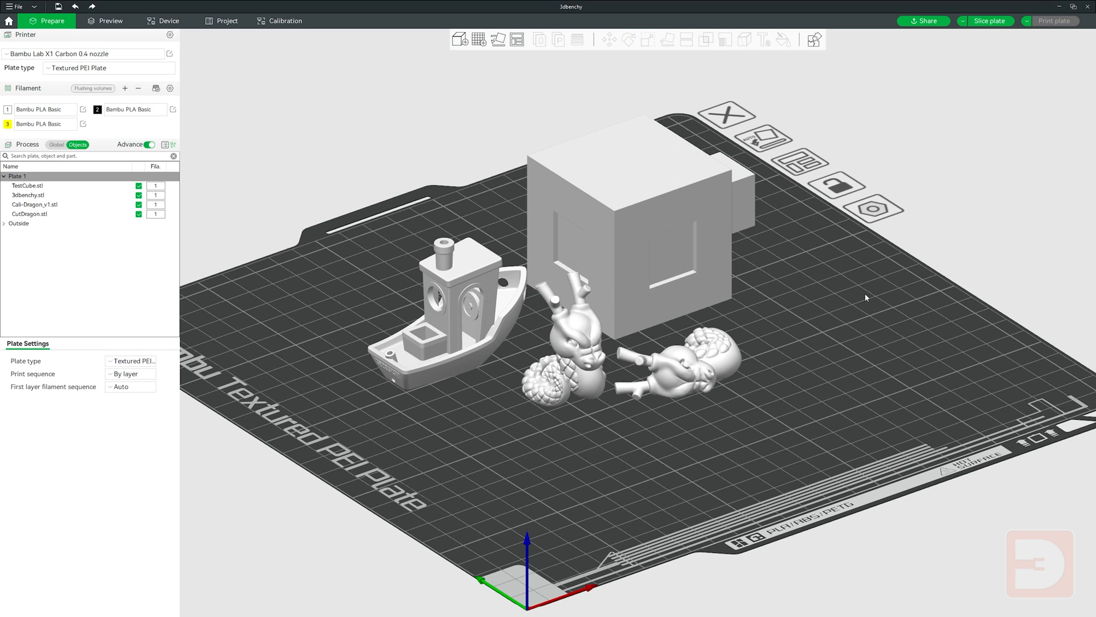
Step: Auto-rotate all models on the plate
right_click(776, 305)
left_click(792, 307)
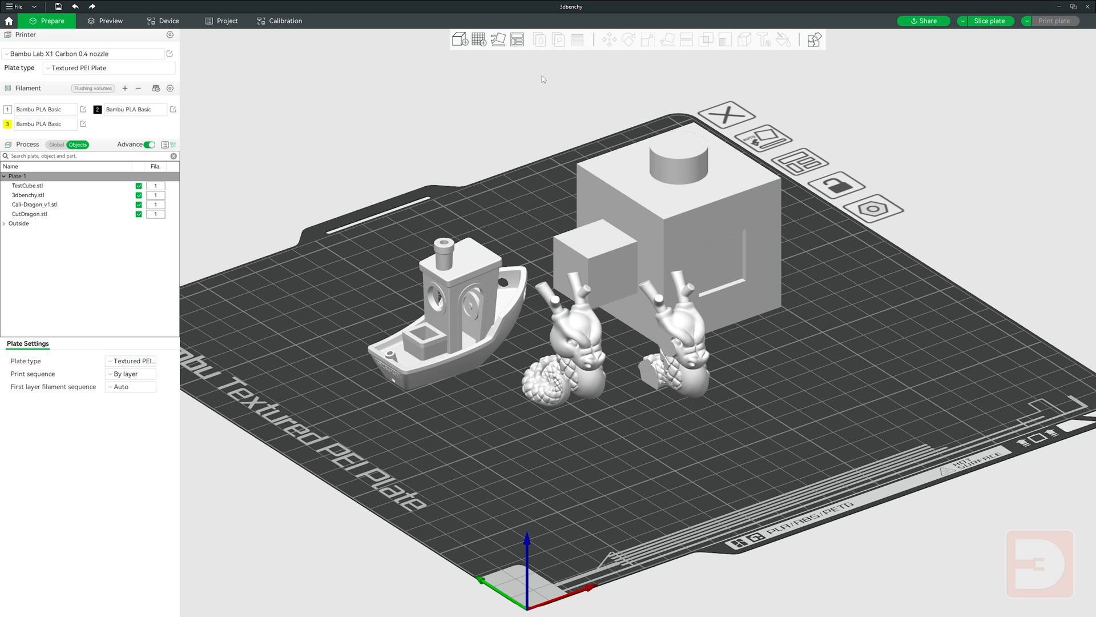
Step: Add a Cube primitive to the free area of the plate and deselect it
right_click(779, 338)
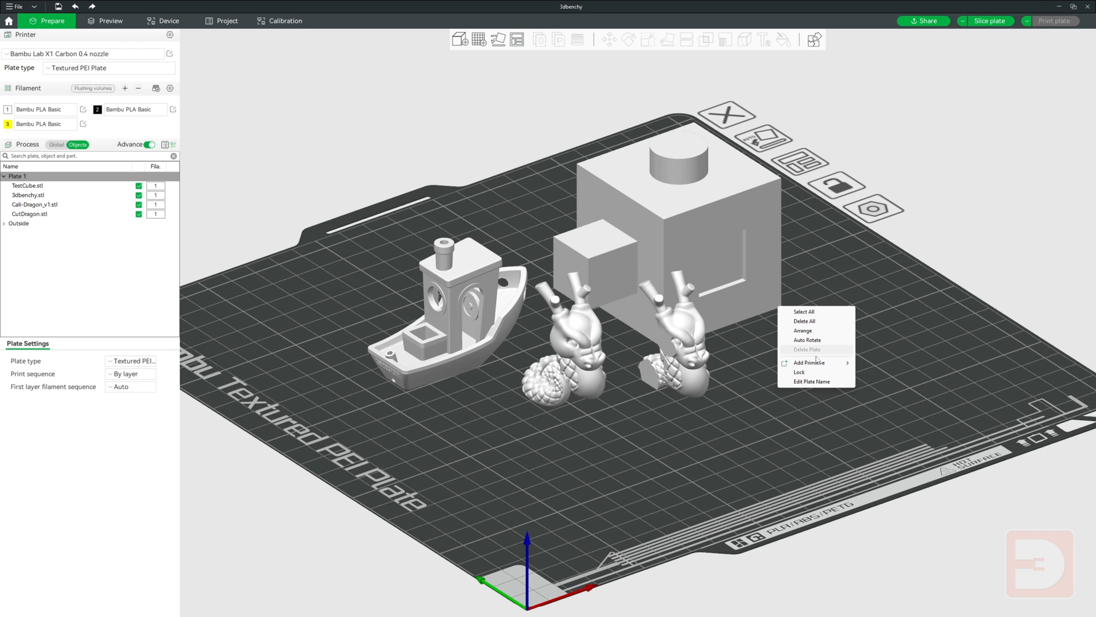
mouse_move(842, 365)
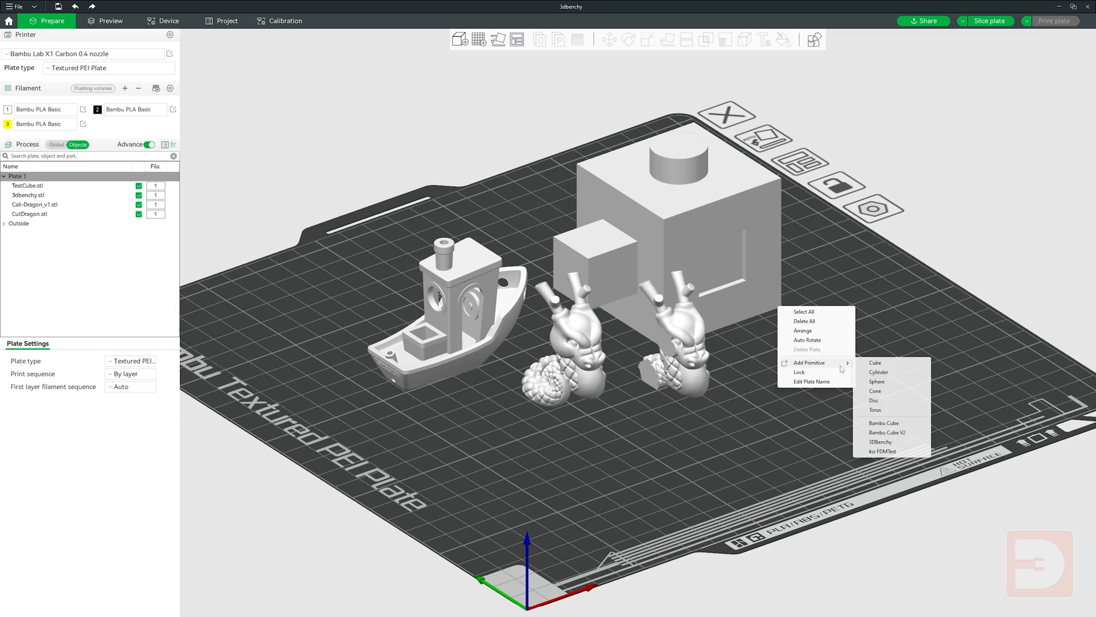
left_click(888, 364)
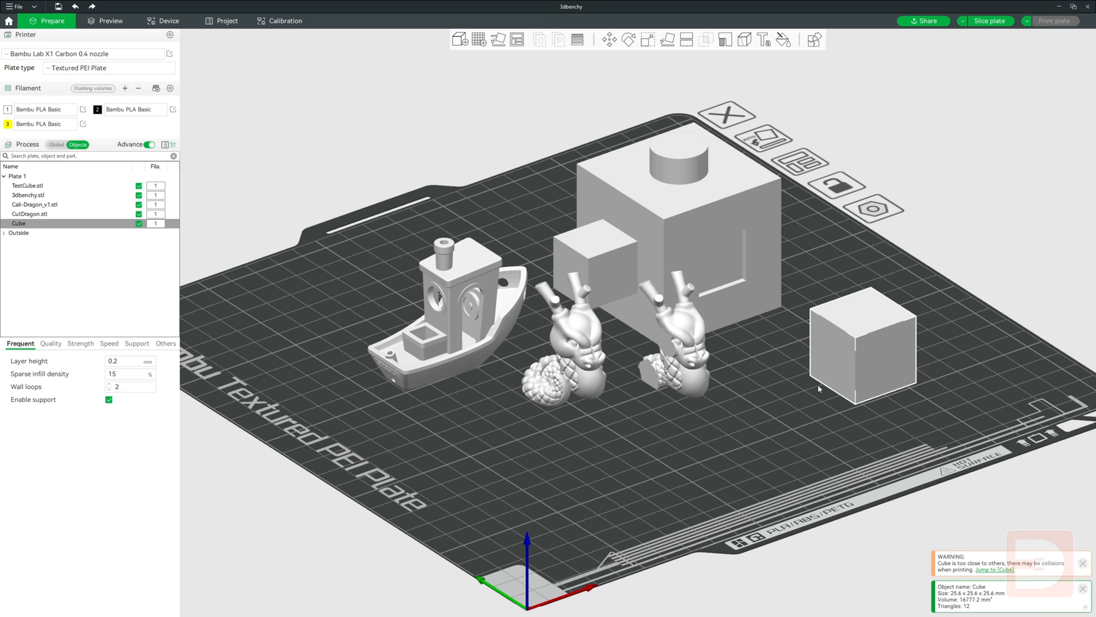
left_click(753, 368)
Step: Add a 3DBenchy primitive to the plate and place it in front of the two dragons
right_click(744, 313)
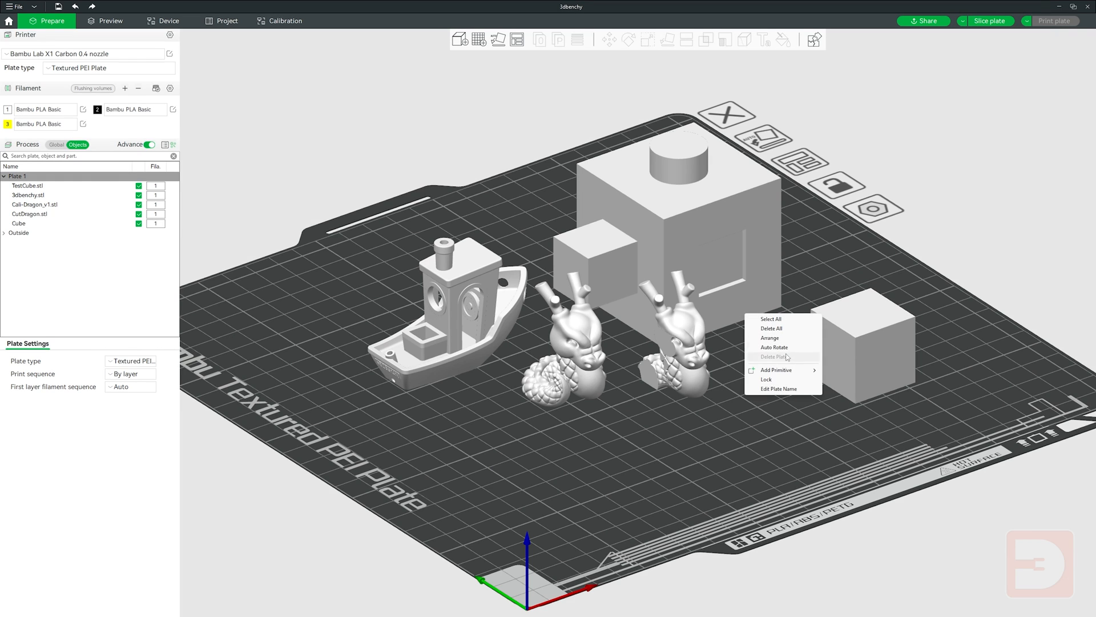
mouse_move(804, 374)
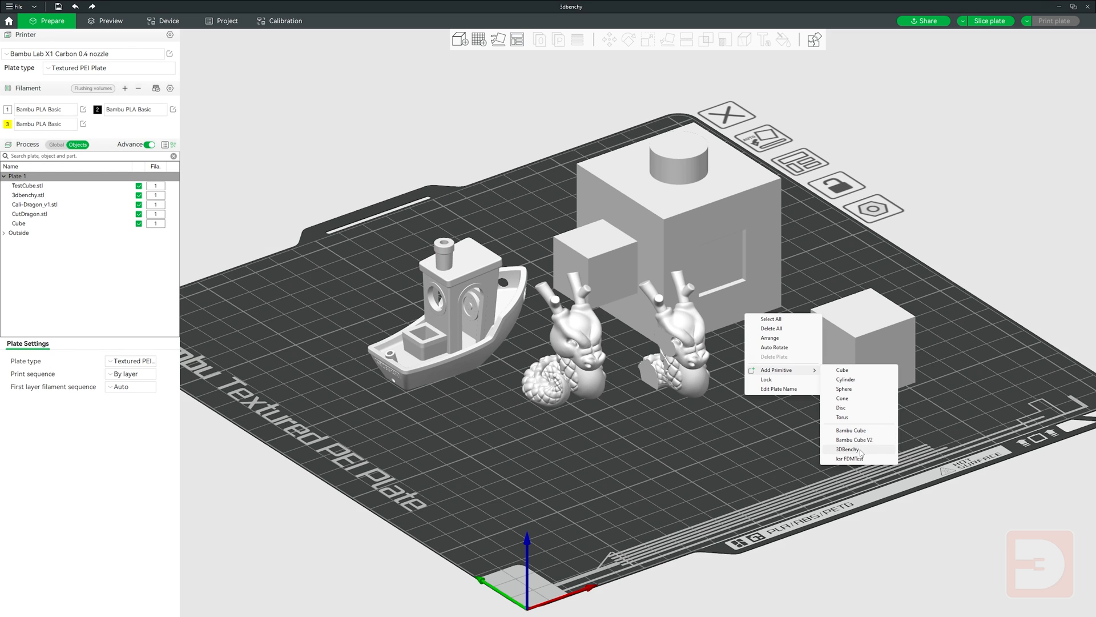
left_click(848, 450)
left_click_drag(605, 302, 574, 442)
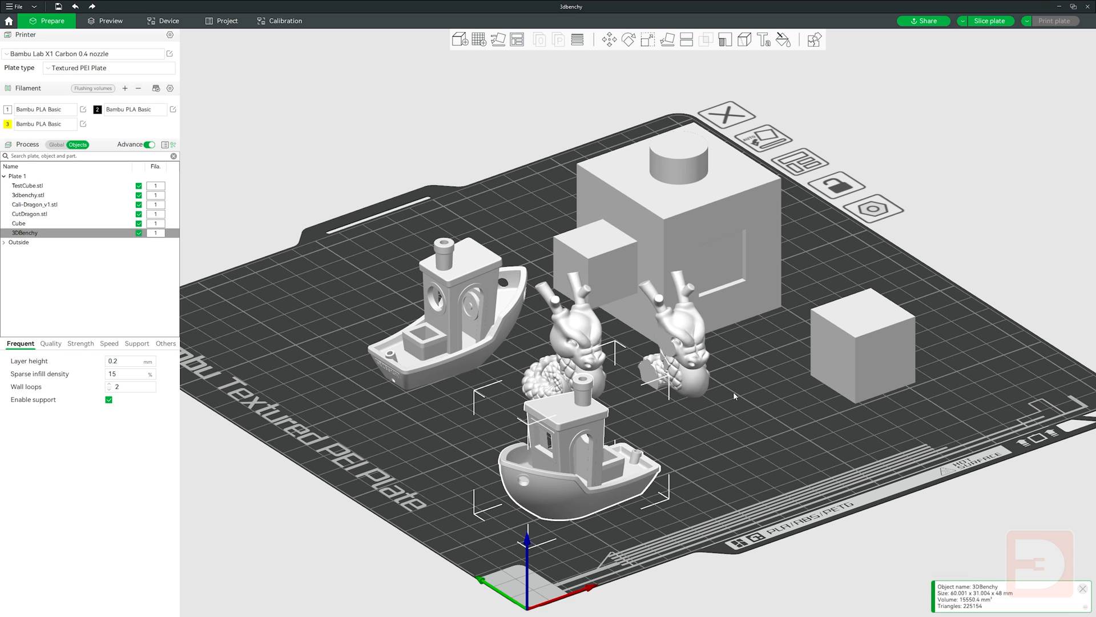
Step: Delete all models from the plate and add the ksr FDMTest model
right_click(768, 365)
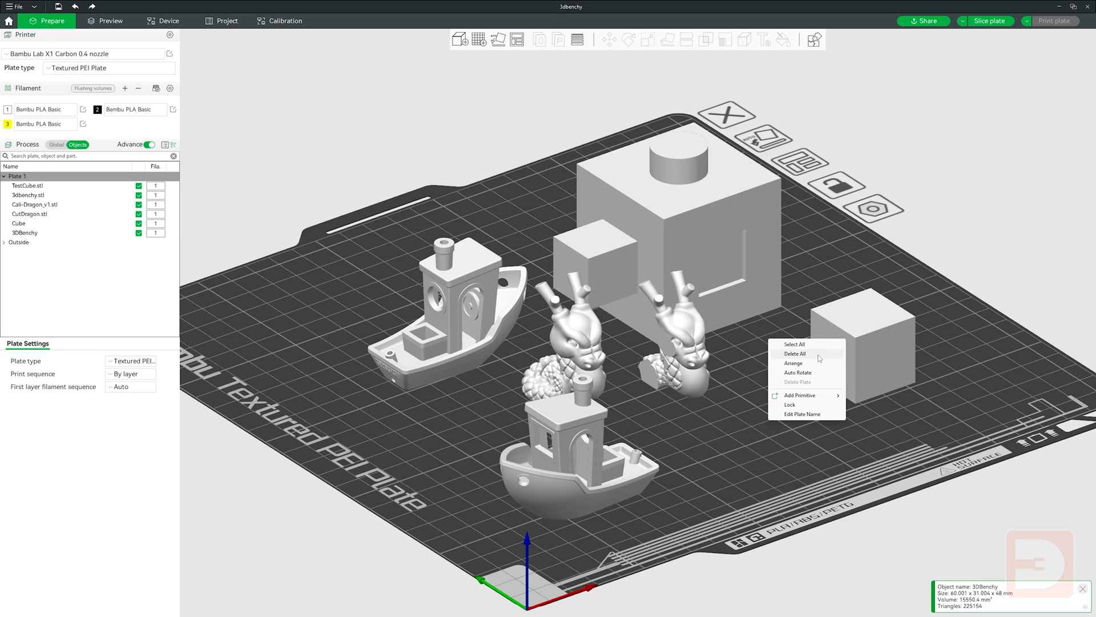
left_click(819, 354)
right_click(656, 282)
mouse_move(682, 306)
left_click(759, 395)
mouse_move(820, 390)
left_mouse_down()
mouse_move(779, 375)
mouse_move(869, 383)
mouse_move(804, 392)
left_mouse_up()
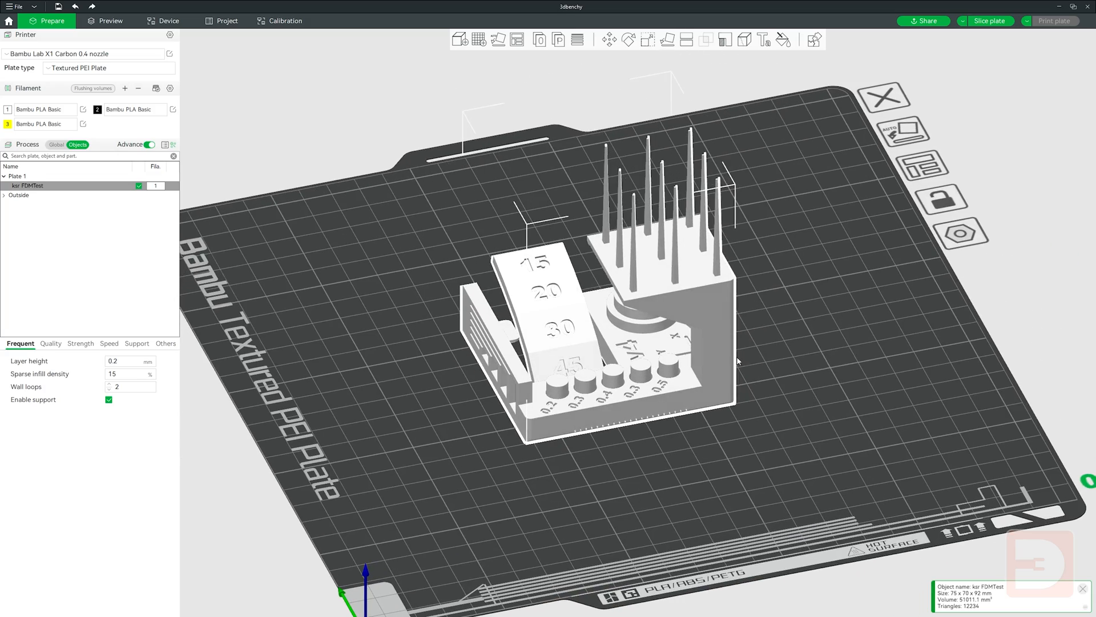
Step: Lock the plate holding the ksr FDMTest model
right_click(790, 289)
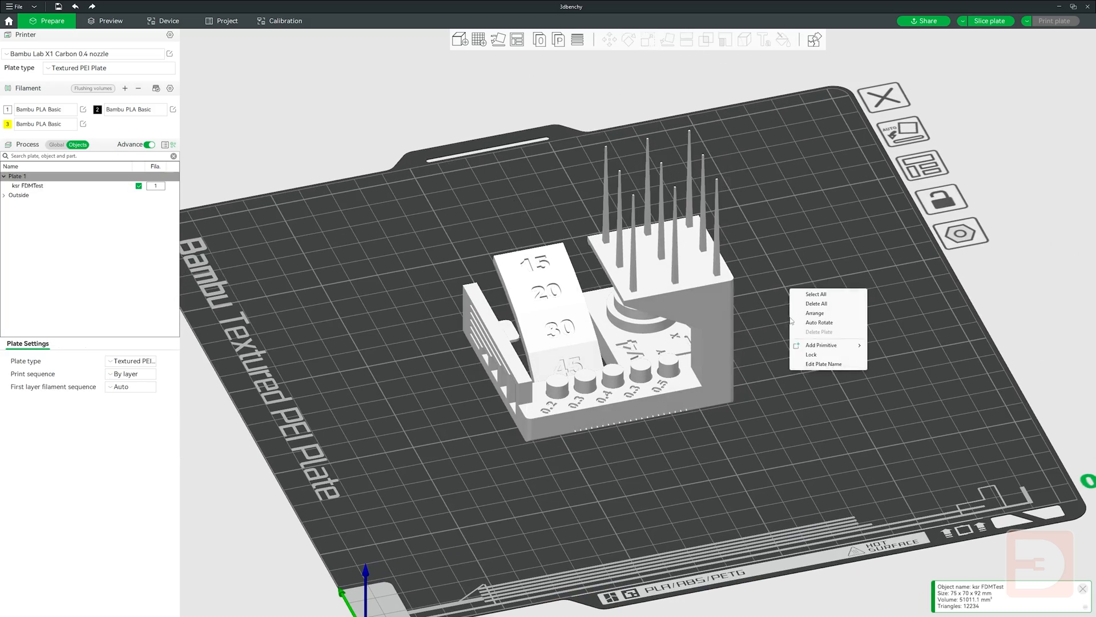
left_click(837, 354)
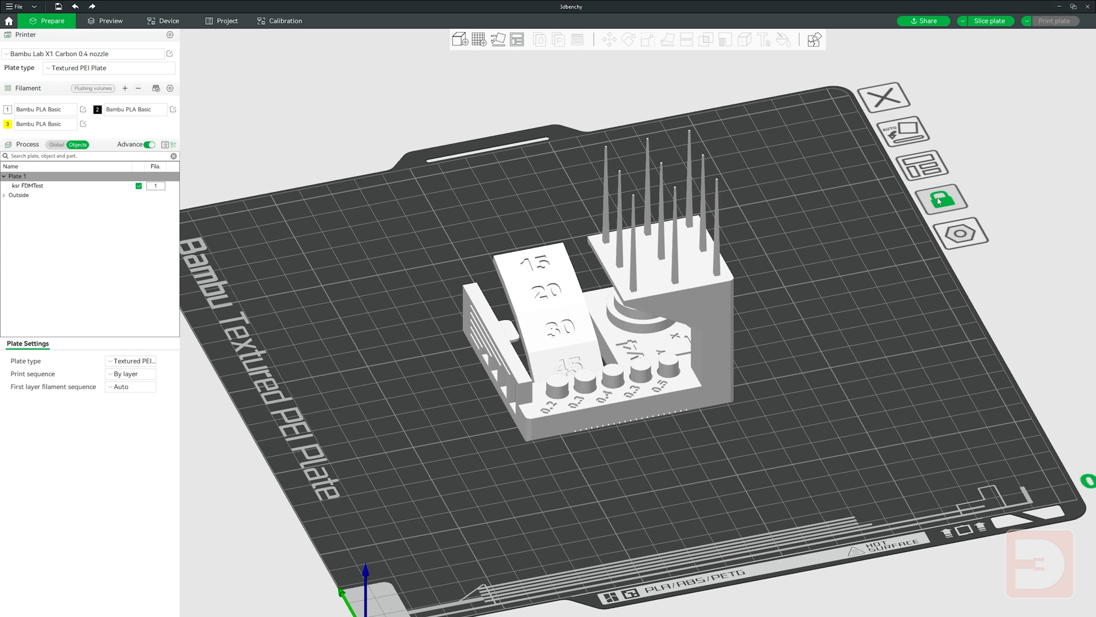
right_click(786, 309)
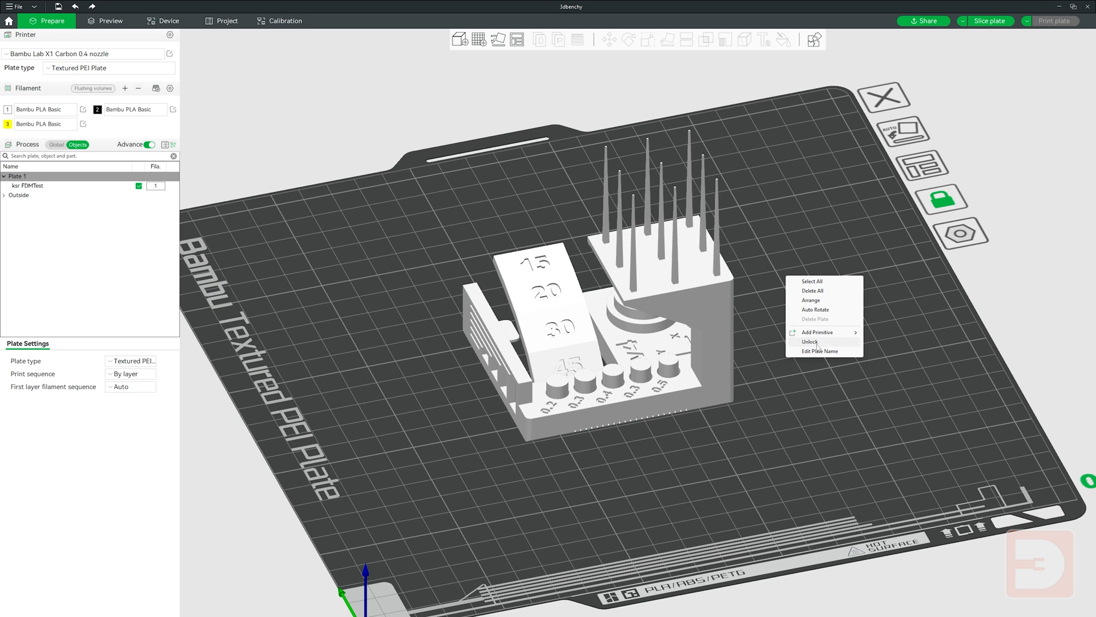
left_click(818, 350)
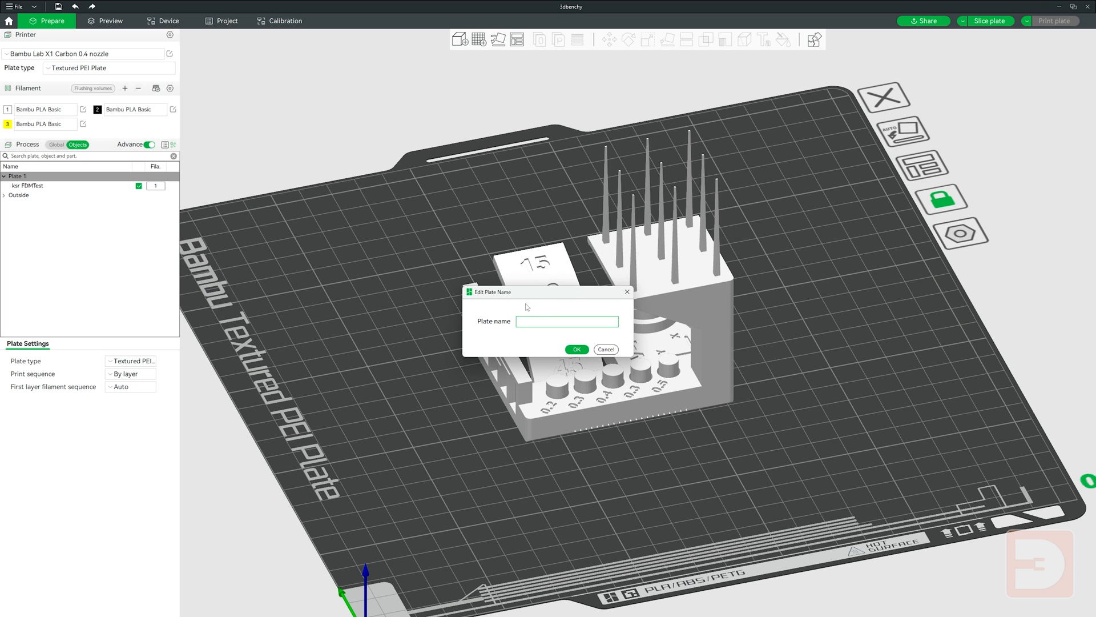
left_click(607, 352)
Step: Open the name of Plate 1 for editing
scroll(327, 232, "up", 3)
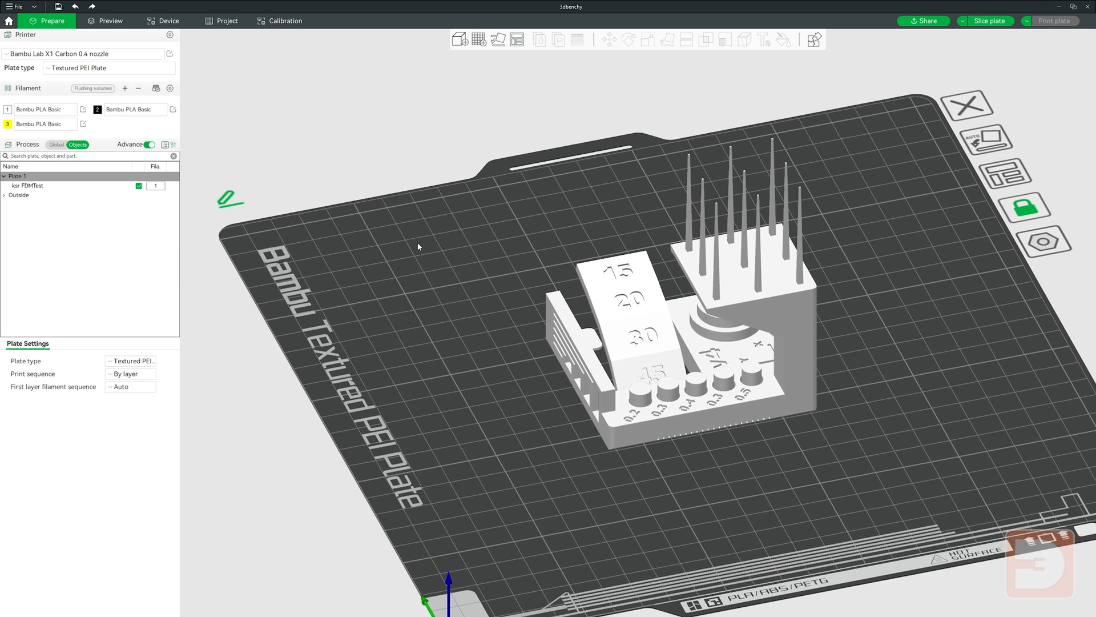
left_click(287, 218)
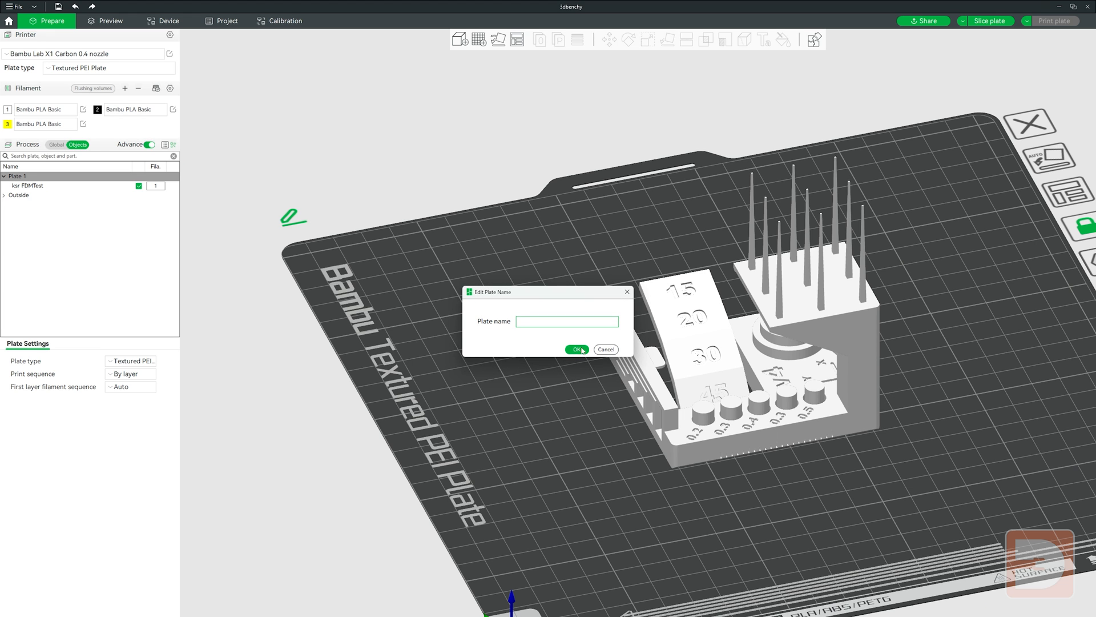